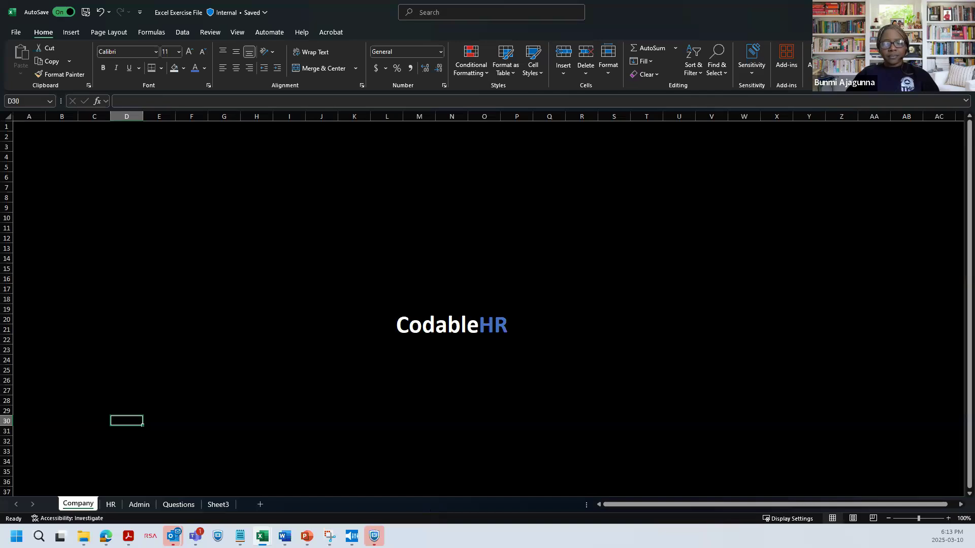
Open the HR worksheet of the Excel Exercise File workbook
key(alt+Tab)
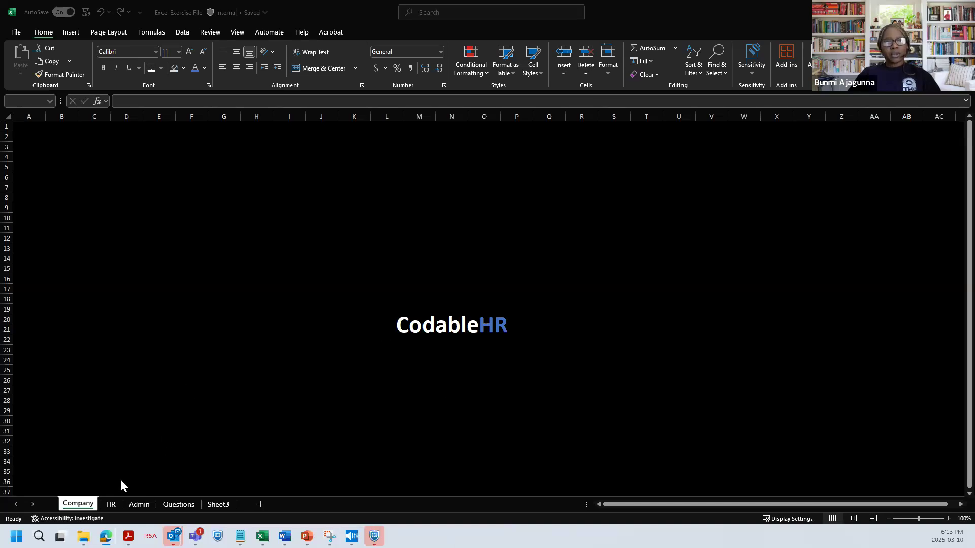
click(111, 507)
click(127, 421)
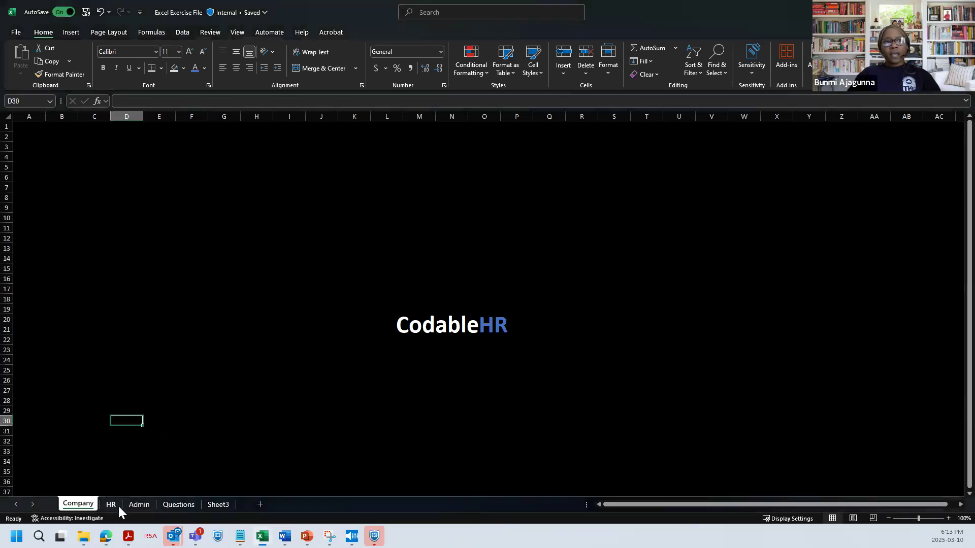
click(118, 504)
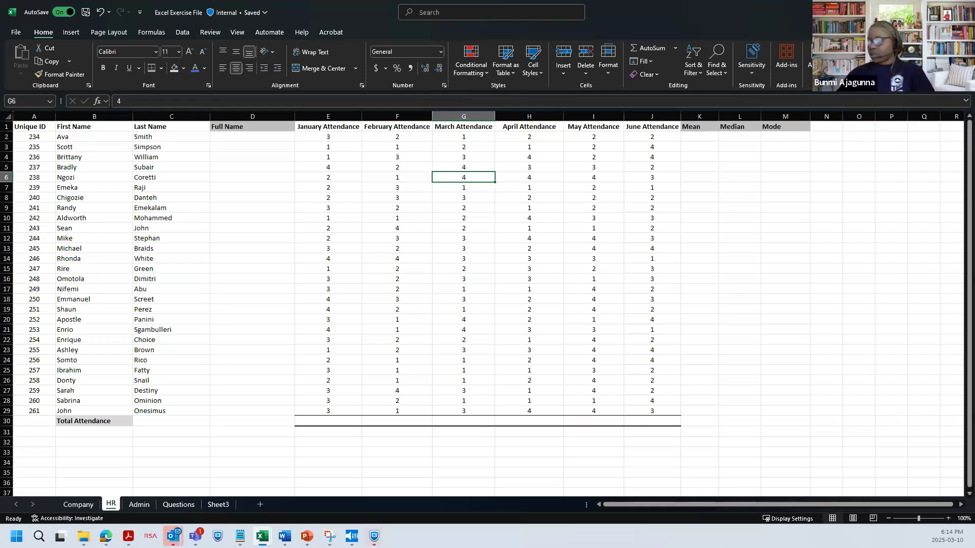
key(alt+Tab)
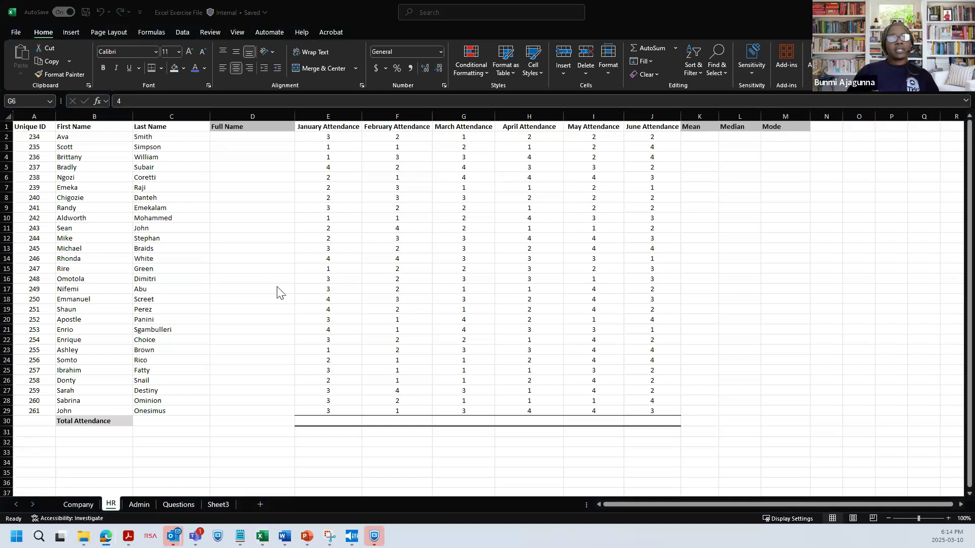
Examine the HR sheet's rows and columns, including the First Name, Last Name and empty Full Name columns
click(2, 197)
drag(2, 198, 2, 289)
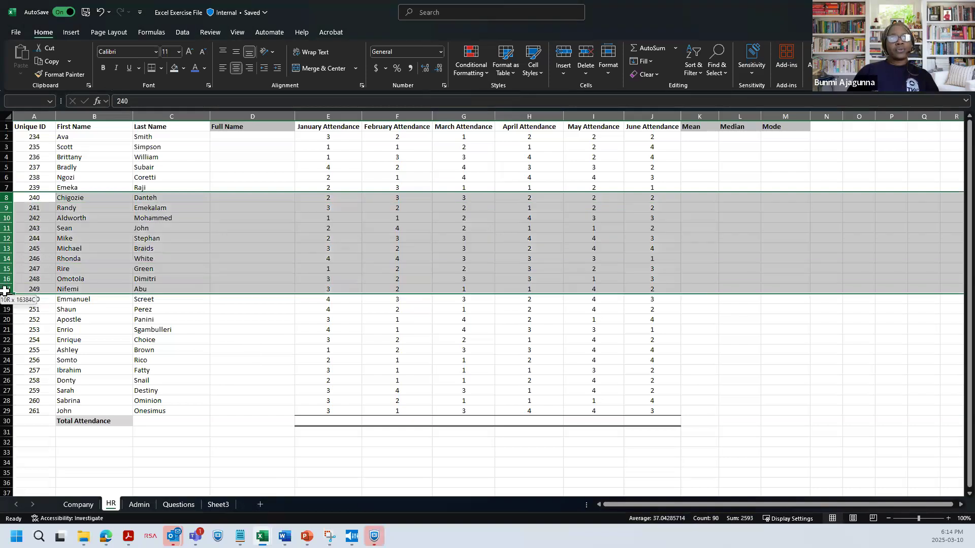
drag(165, 116, 406, 116)
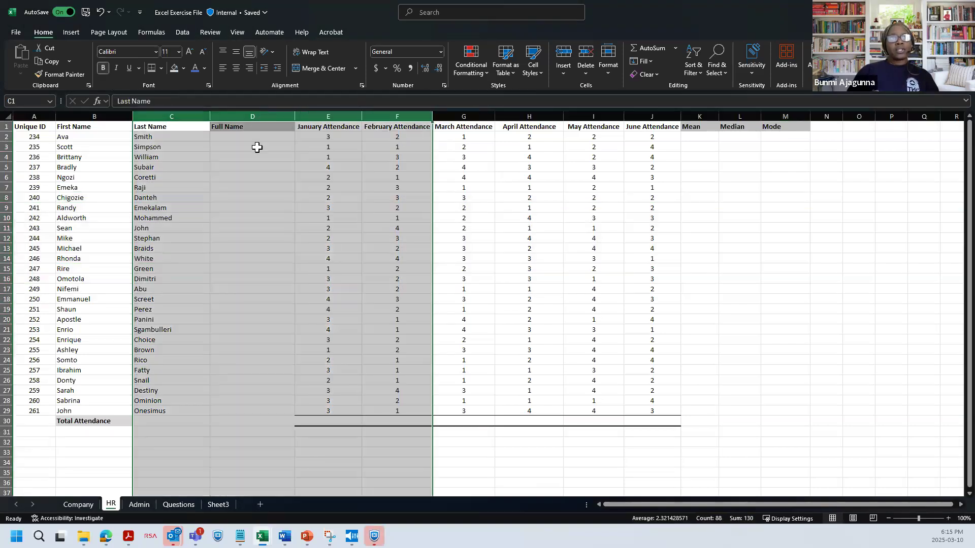
click(187, 156)
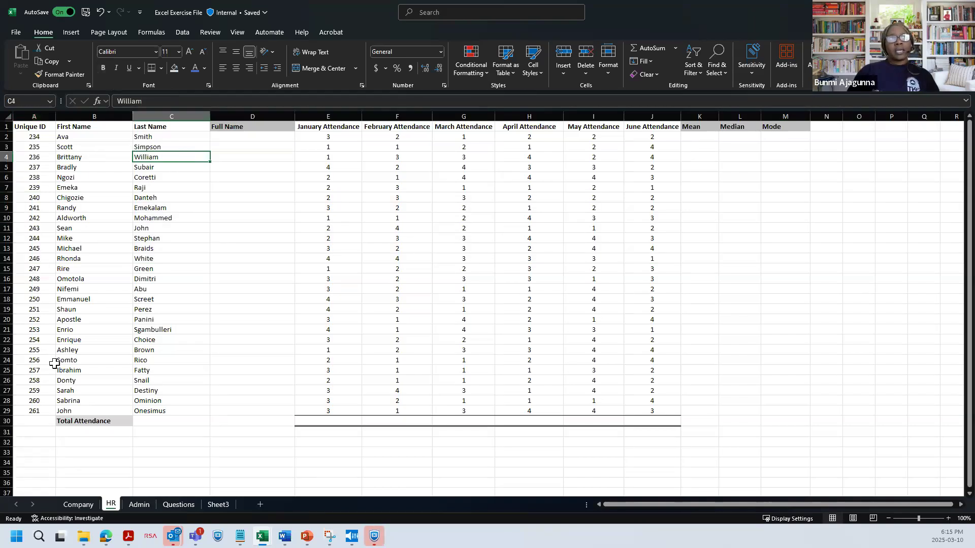
click(86, 115)
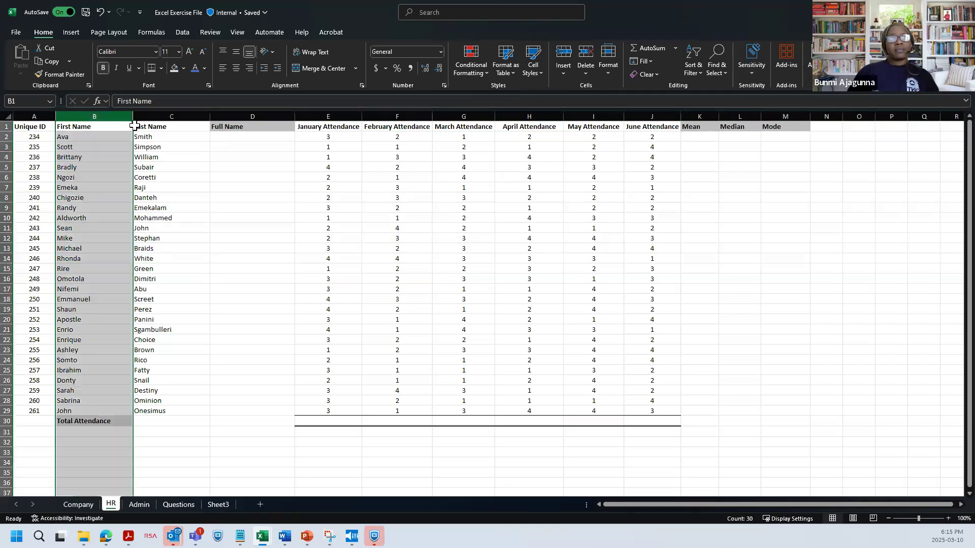
click(168, 115)
click(232, 113)
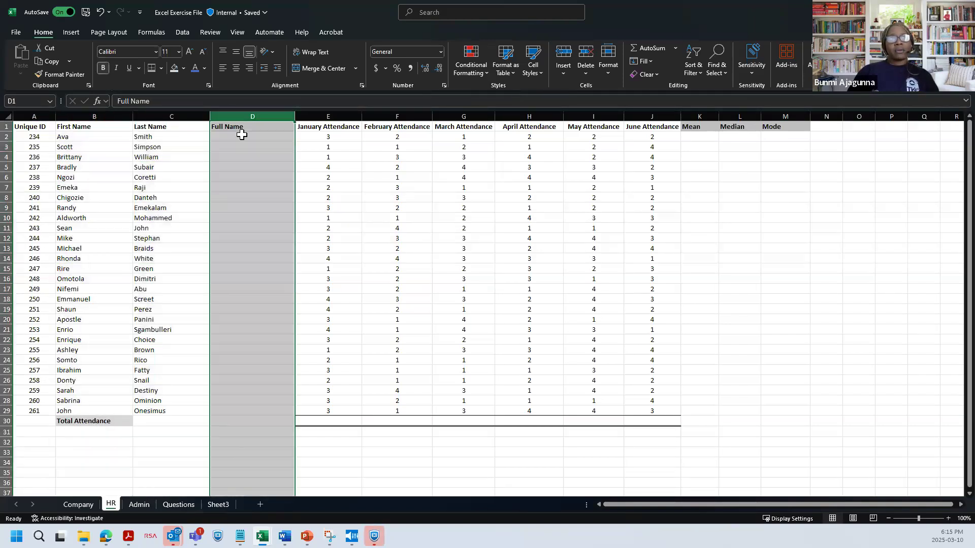
click(242, 137)
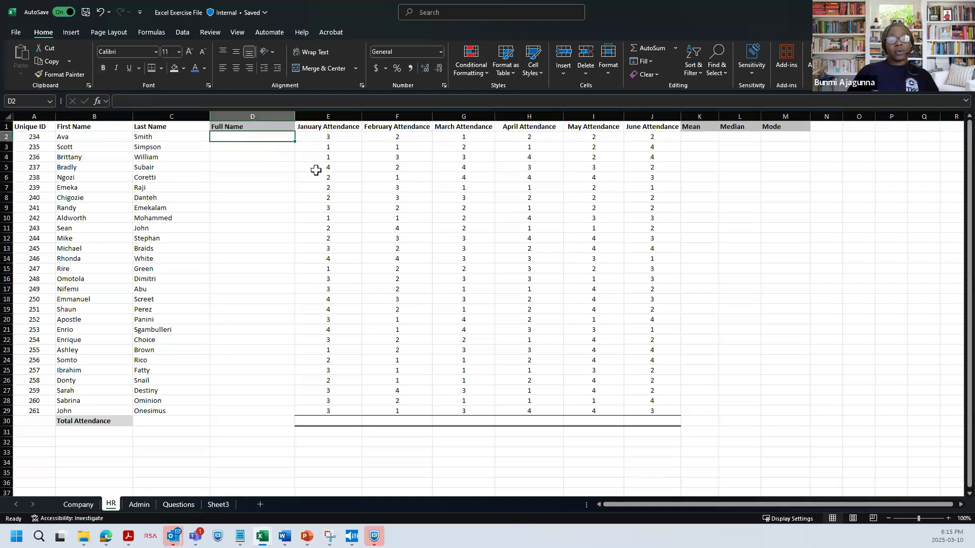
Review the January to June Attendance headings and the Mean, Median and Mode headings on the HR sheet
click(332, 126)
drag(369, 123, 645, 126)
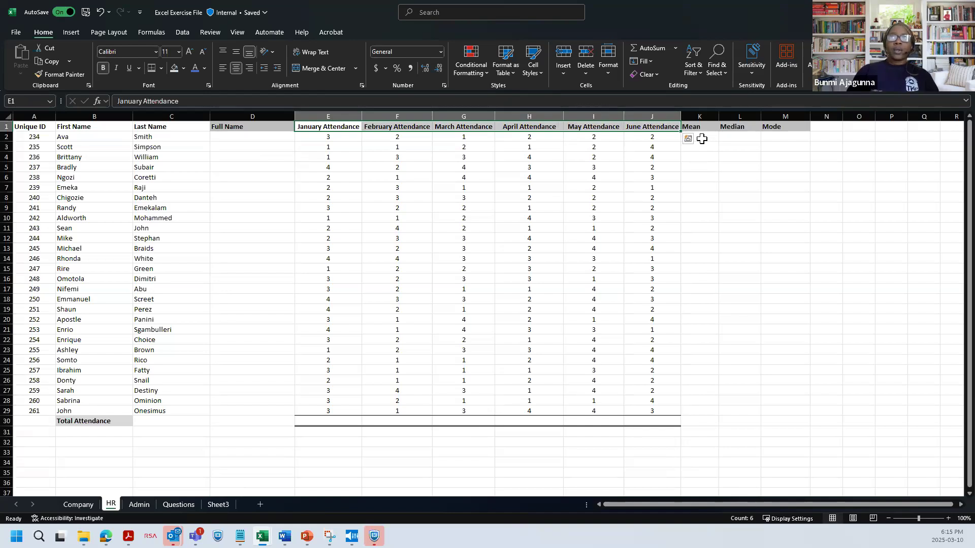
click(698, 158)
click(700, 127)
drag(703, 128, 801, 127)
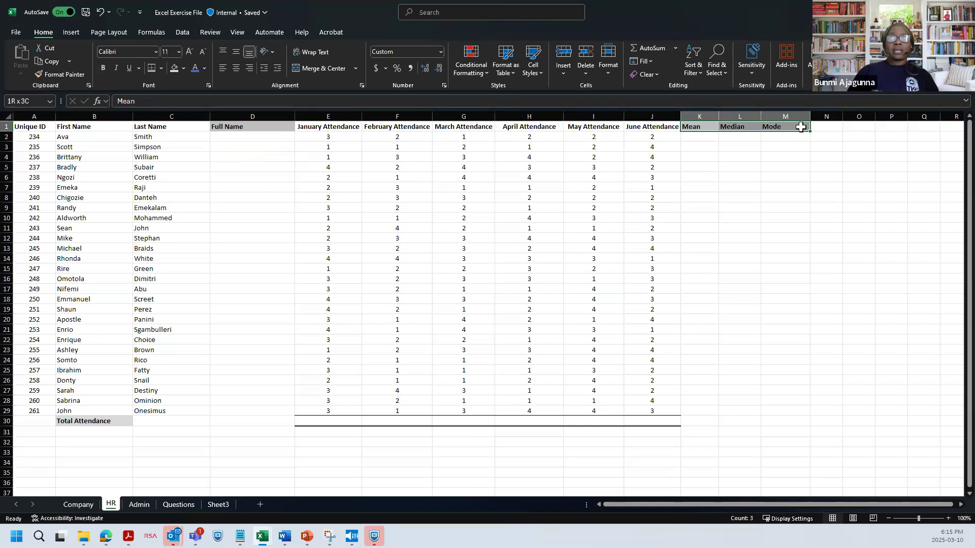
click(781, 227)
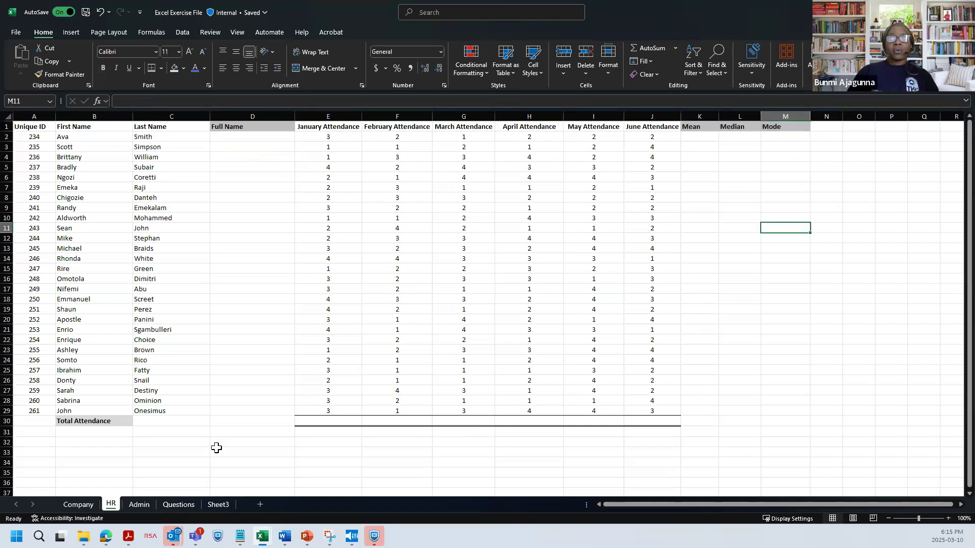
Open the Admin sheet and examine its Birth Month and Status columns
click(149, 507)
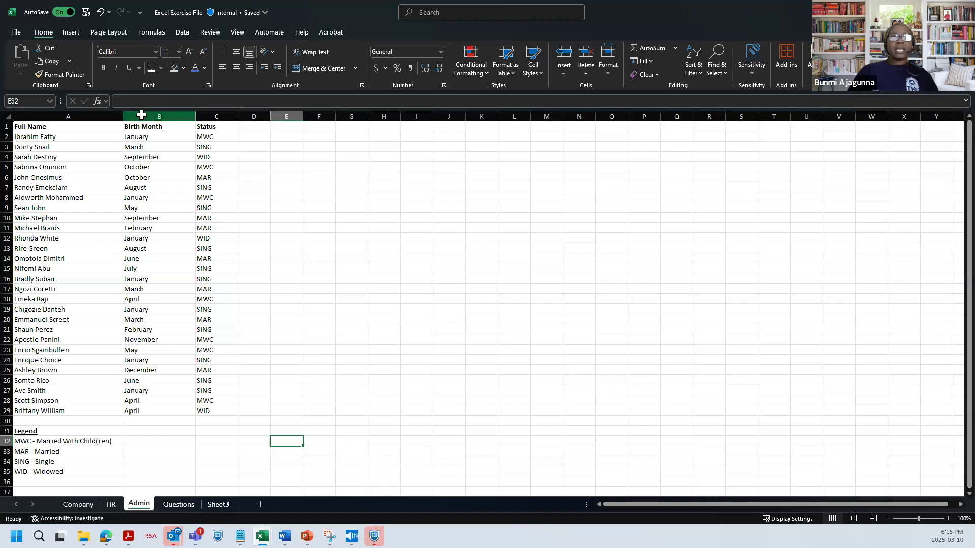
click(175, 115)
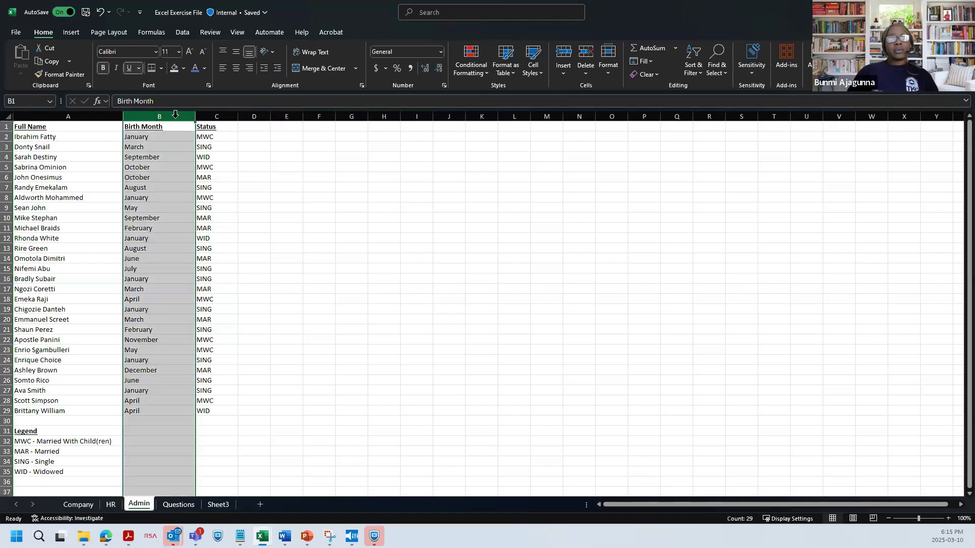
click(208, 116)
click(141, 238)
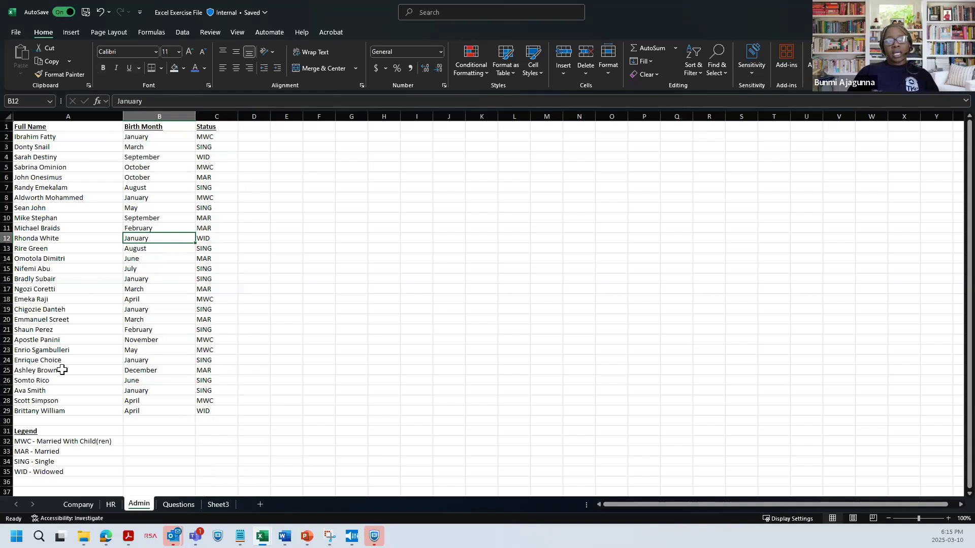
Return to the HR sheet and locate cell K2 where the Mean column meets row 2
click(111, 504)
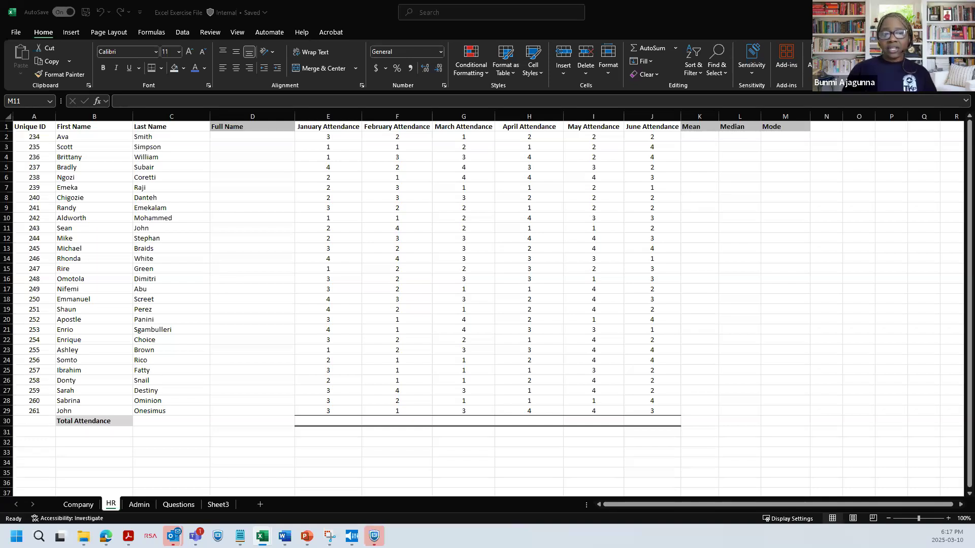
key(F2)
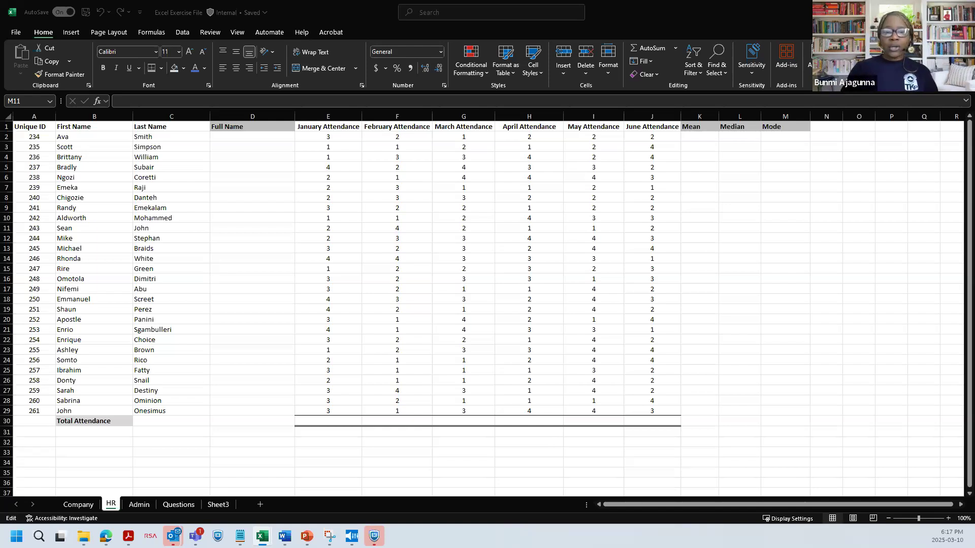
key(Escape)
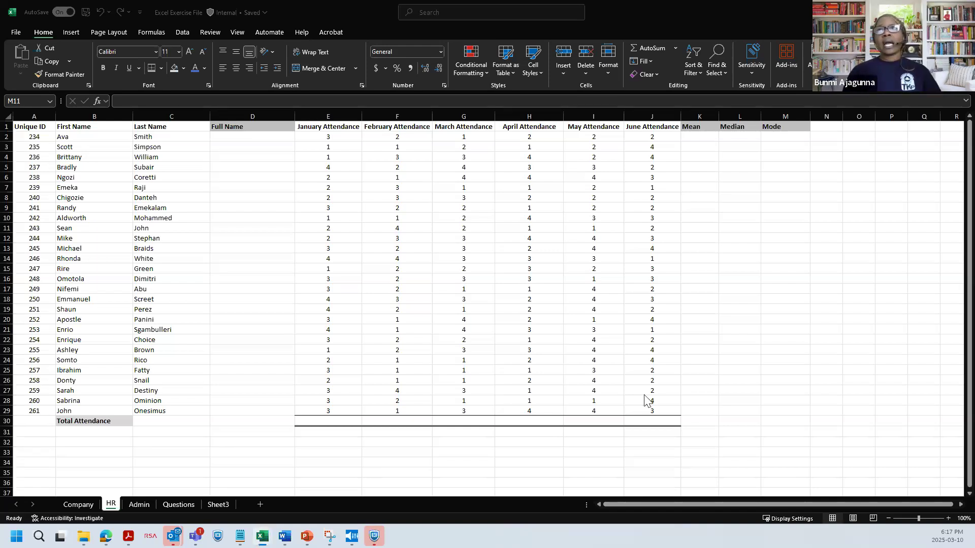
click(699, 136)
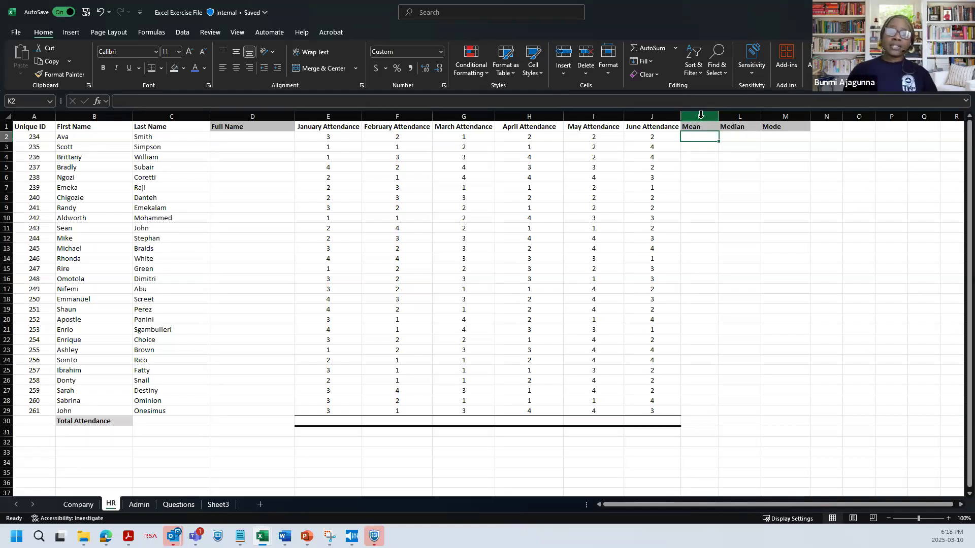
click(701, 114)
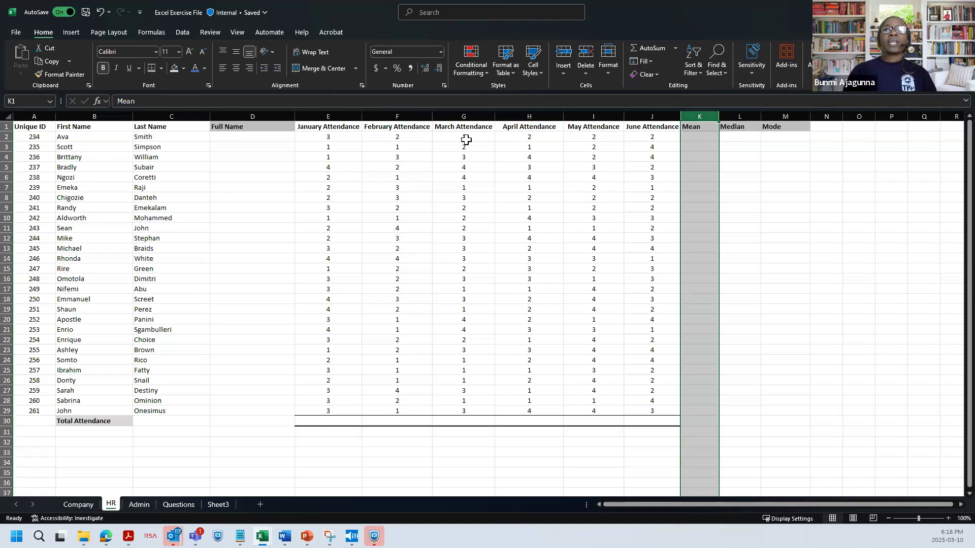
click(5, 136)
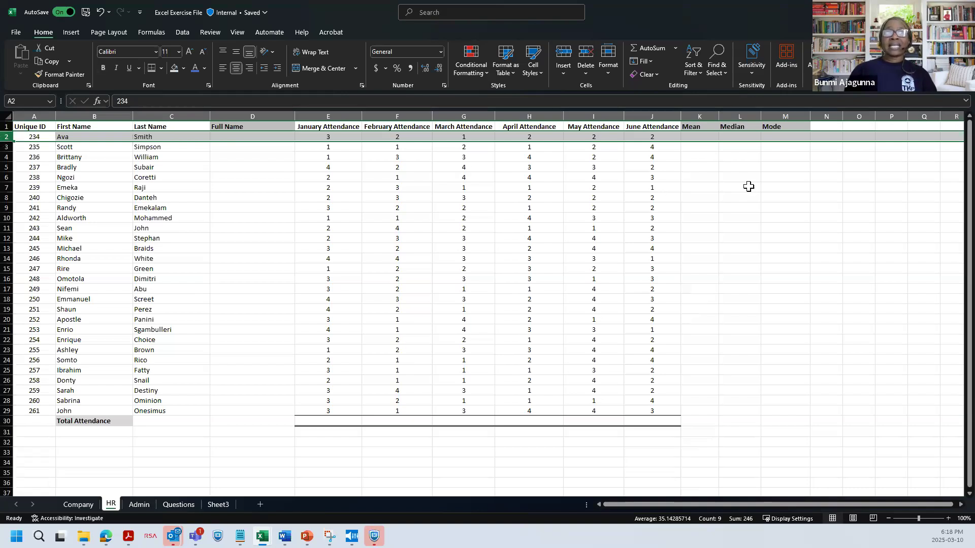
click(709, 133)
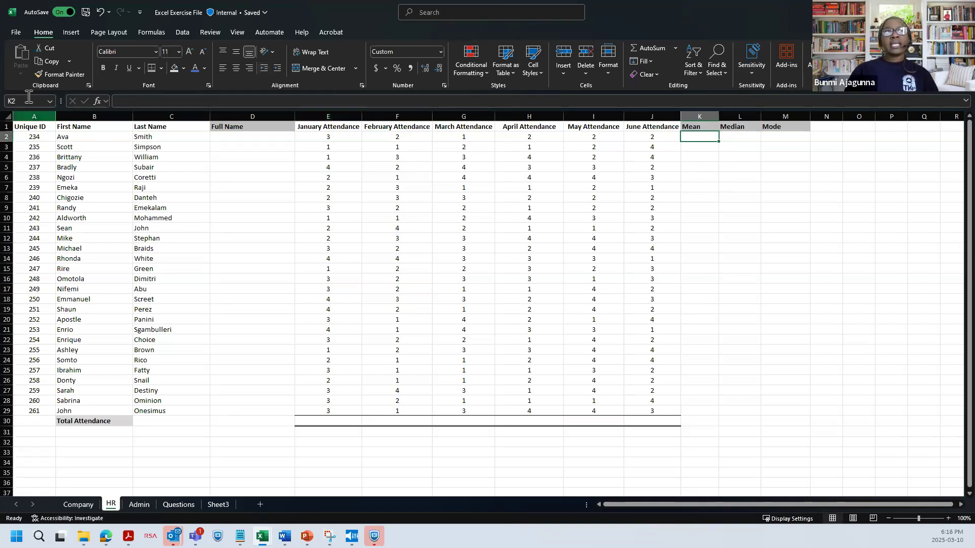
click(787, 265)
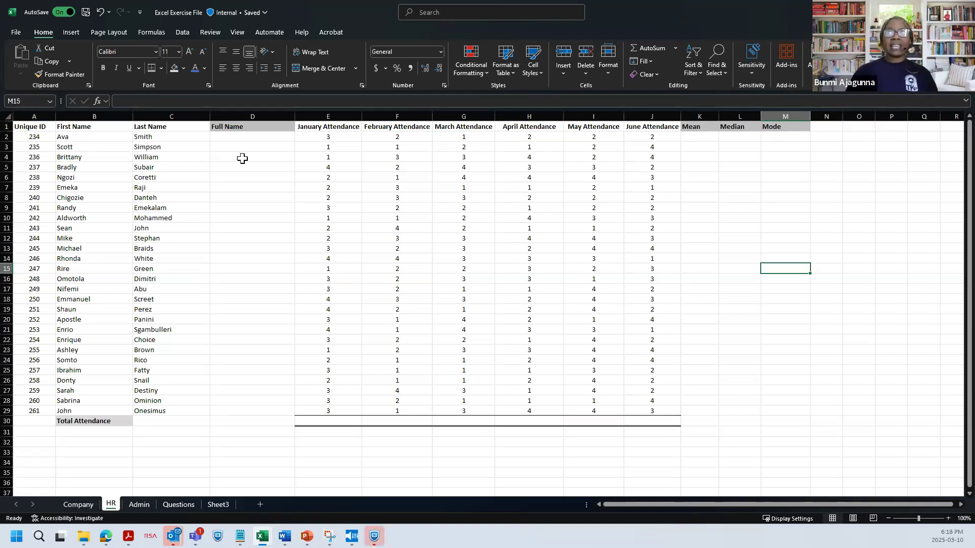
Calculate the first employee's mean attendance in K2 with the formula =average(E2:J2)
click(695, 134)
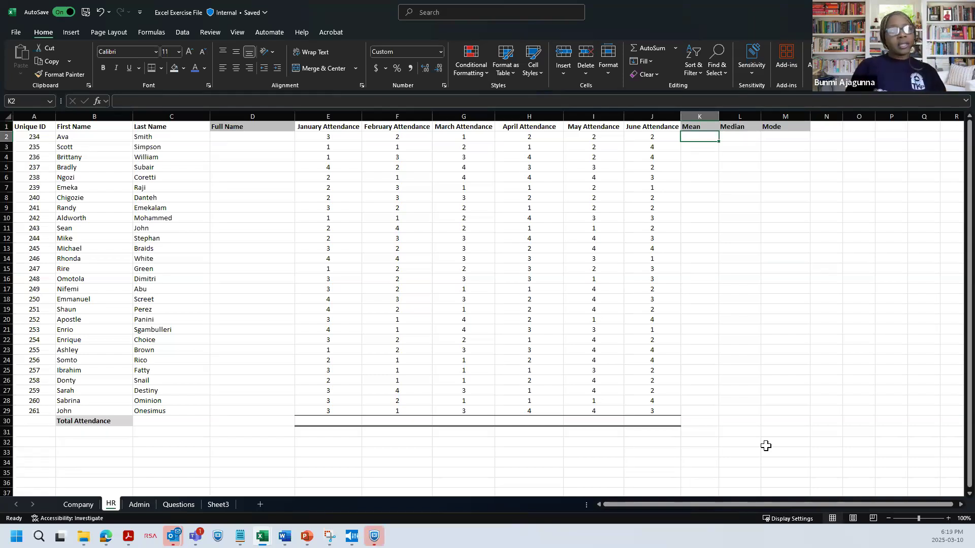
text(=)
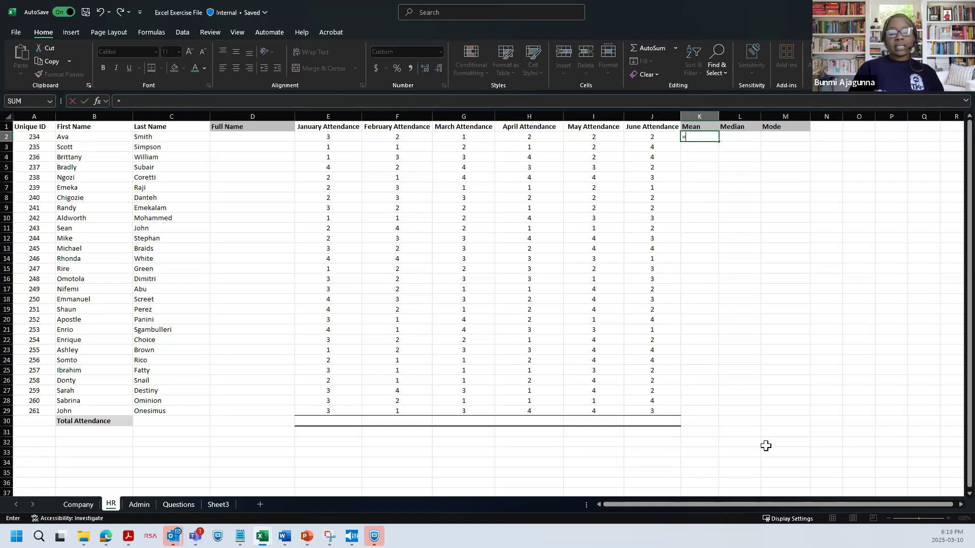
text(average)
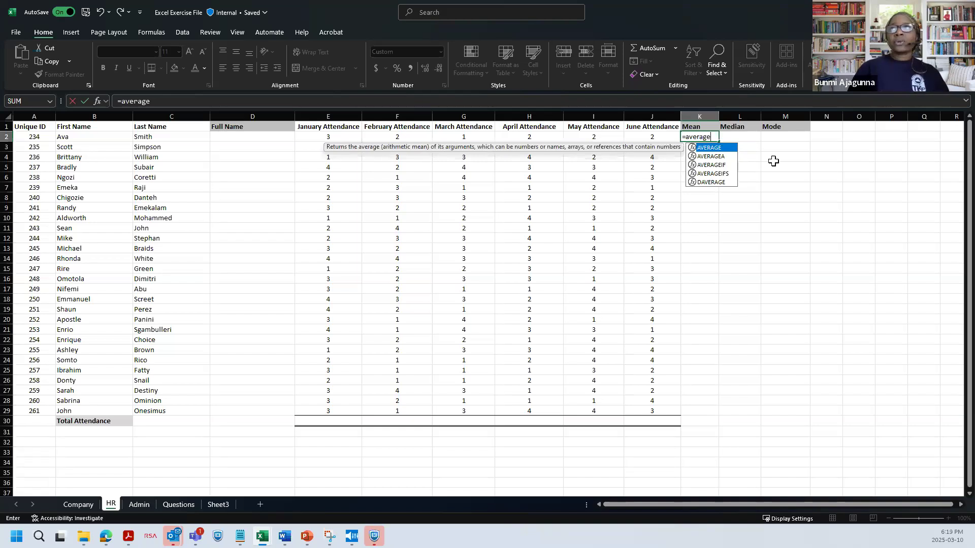
text(()
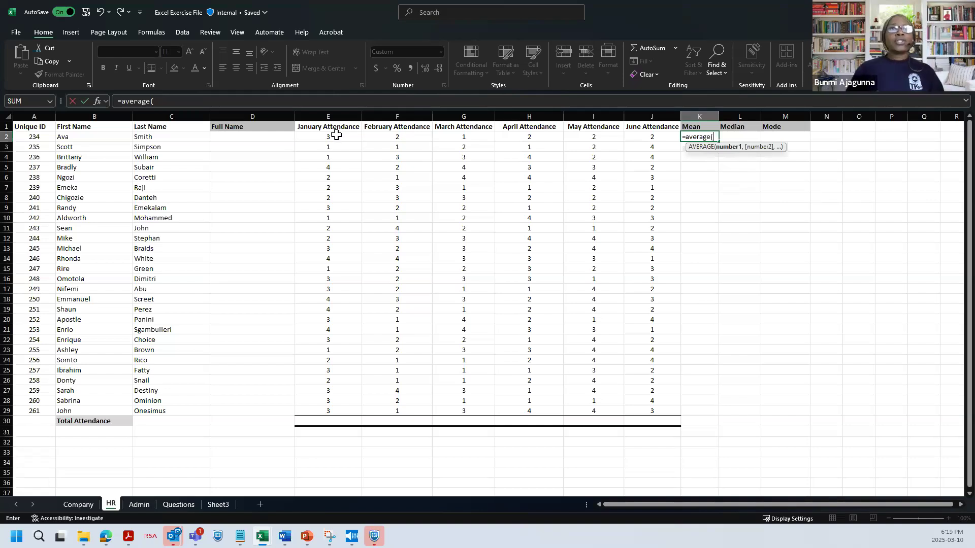
drag(328, 136, 639, 140)
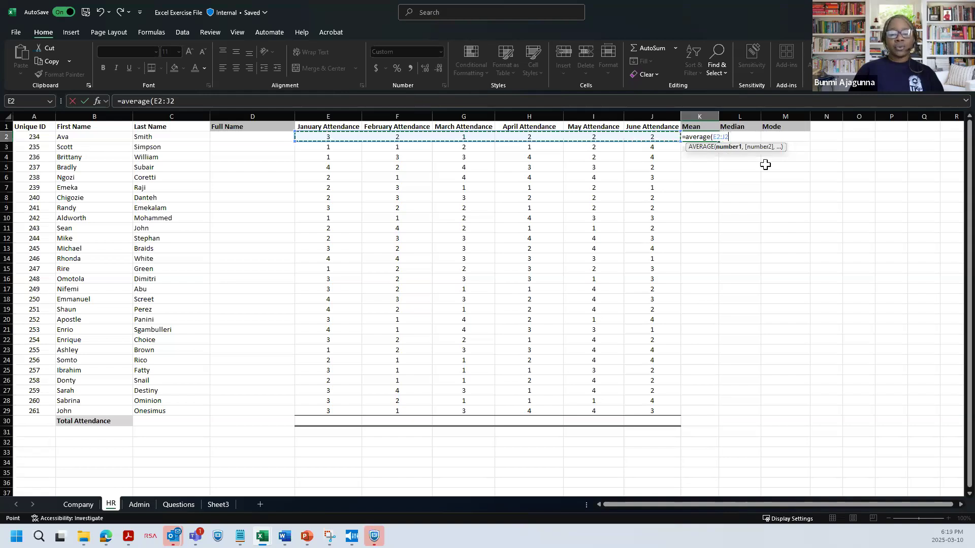
text())
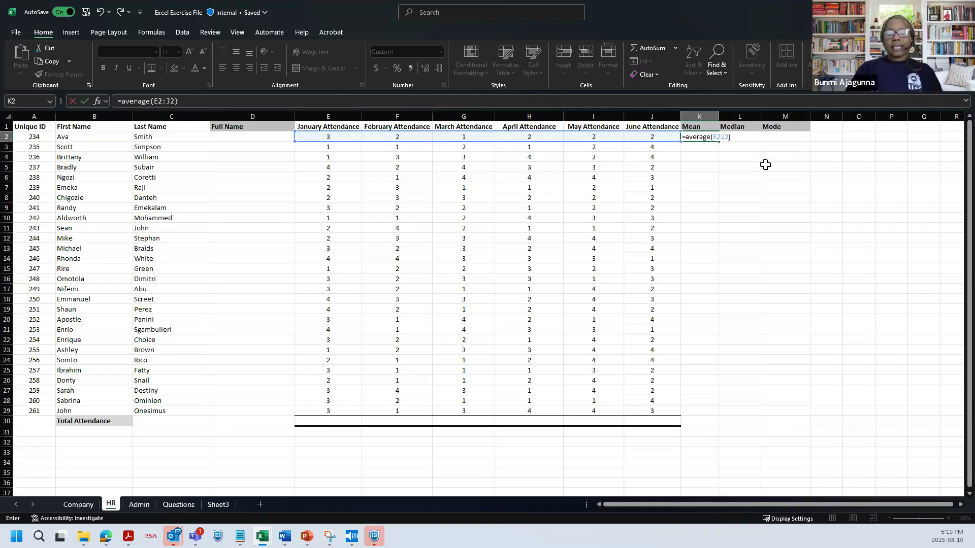
key(Return)
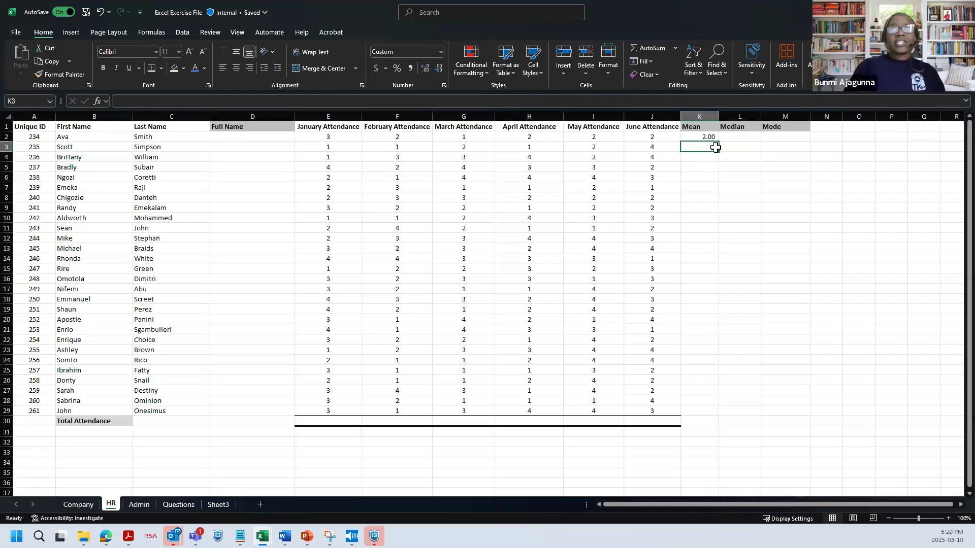
Calculate the second employee's mean attendance in K3 with the formula =AVERAGE(E3,F3,G3,H3,I3,J3), referencing each month's cell individually
text(=aver)
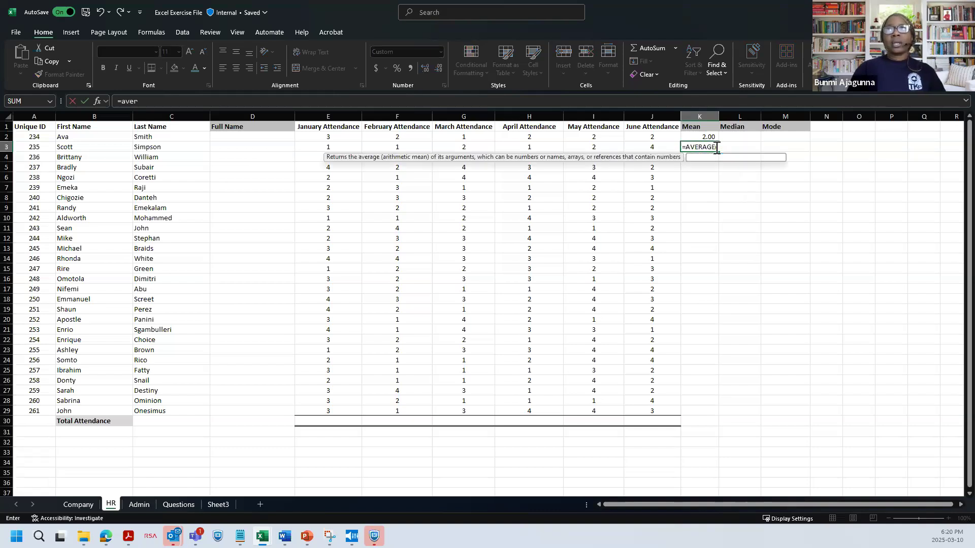
key(Tab)
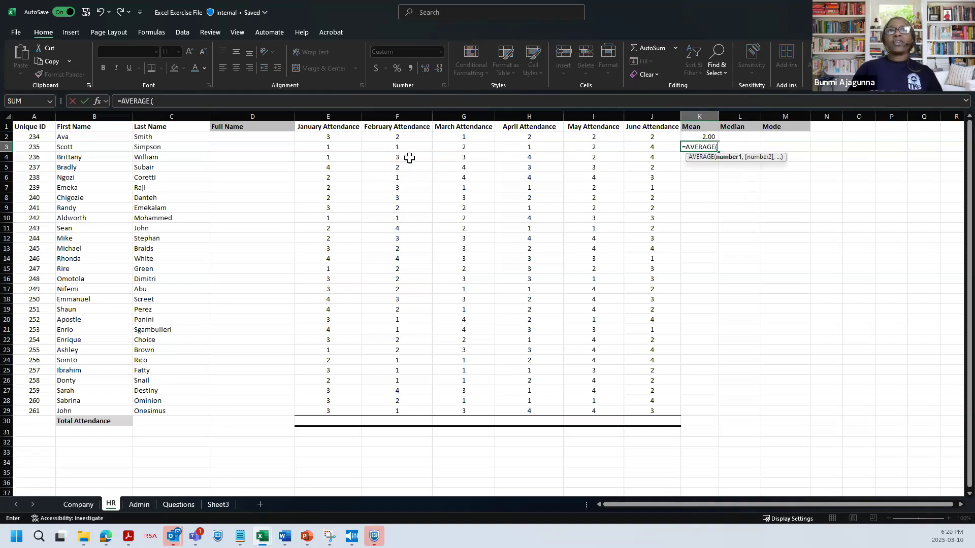
click(336, 147)
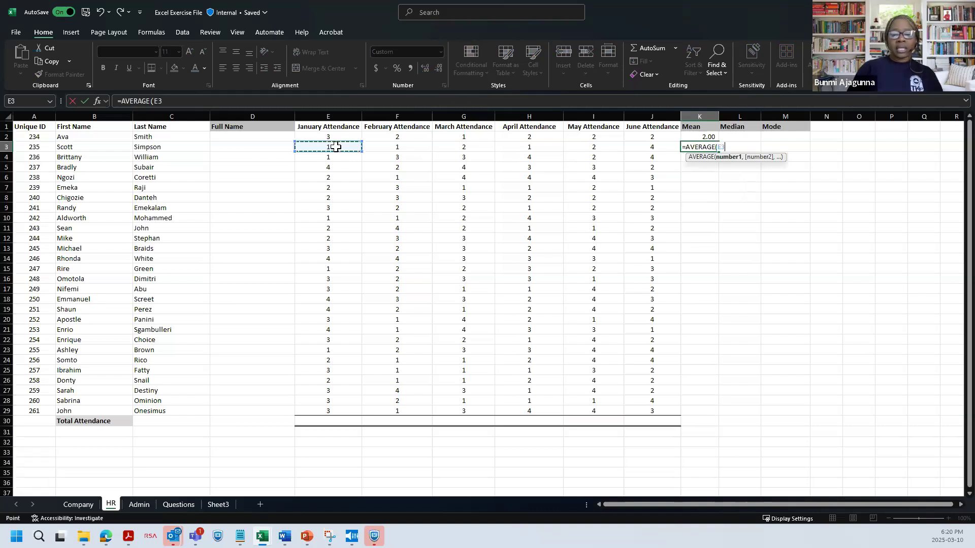
text(,)
click(378, 146)
text(,)
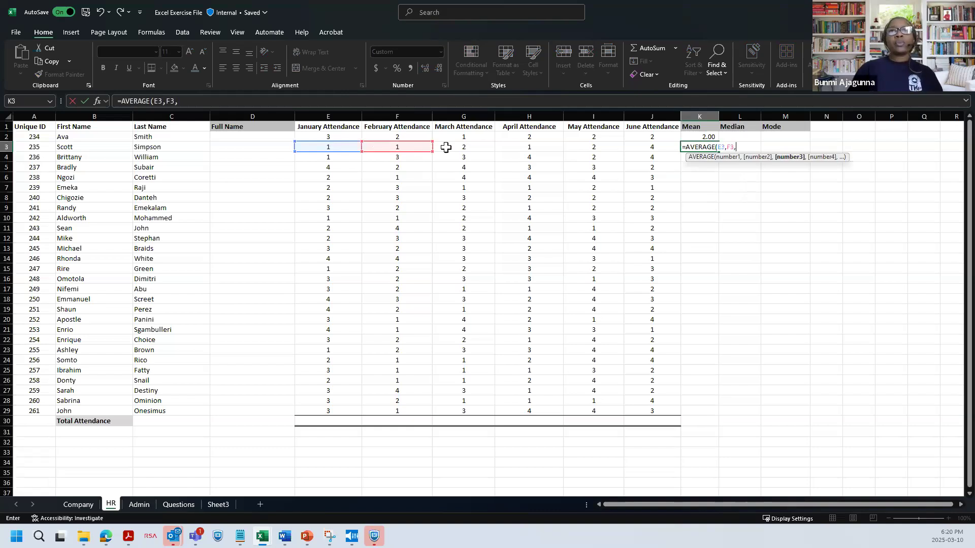
click(451, 147)
text(,)
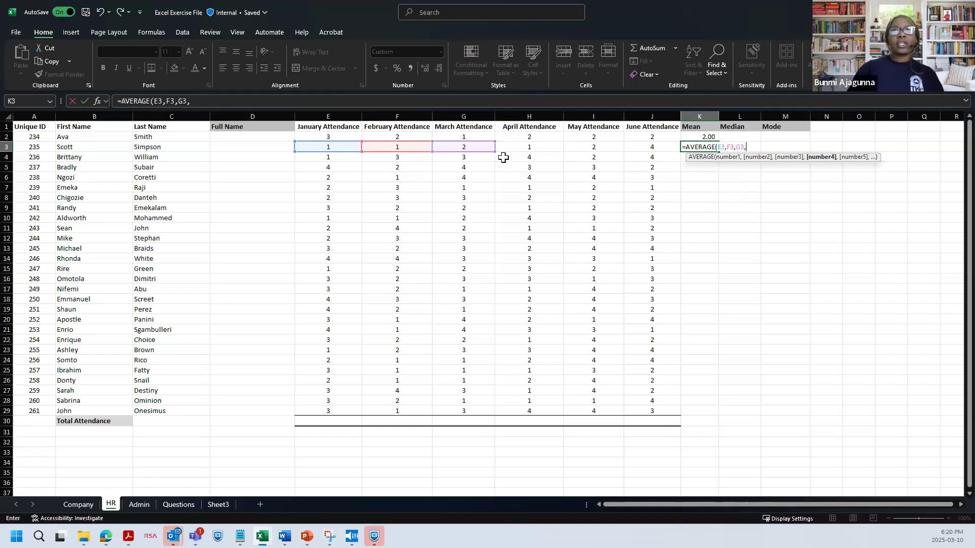
click(518, 147)
text(,)
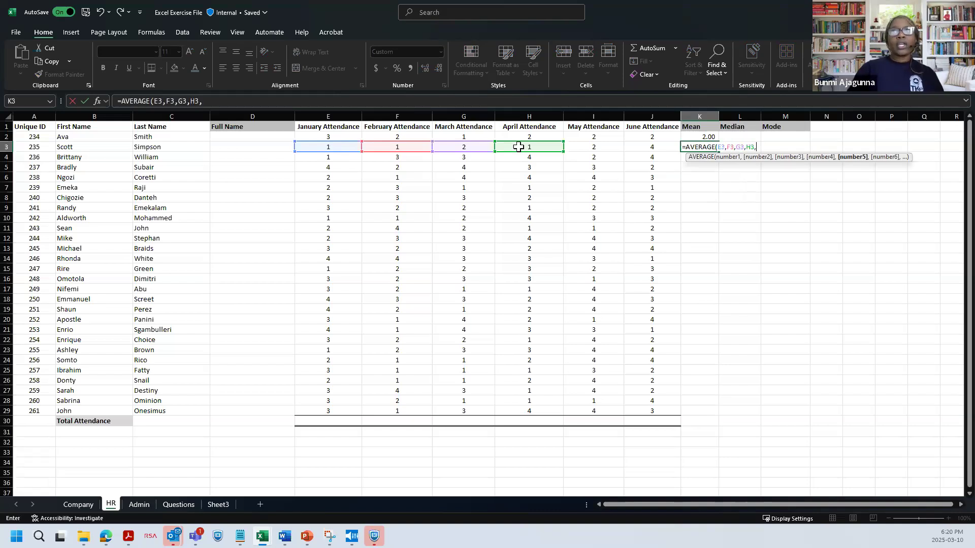
click(592, 146)
text(,)
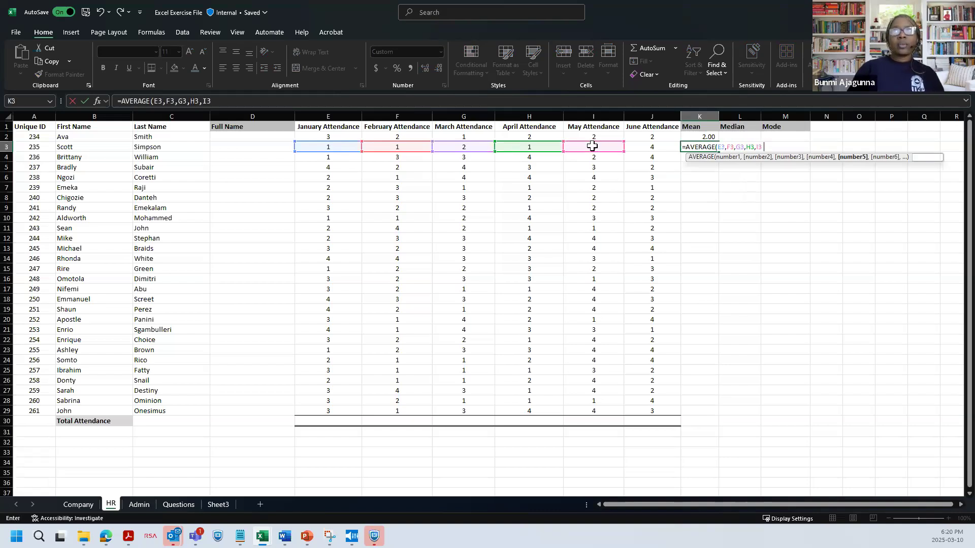
click(635, 146)
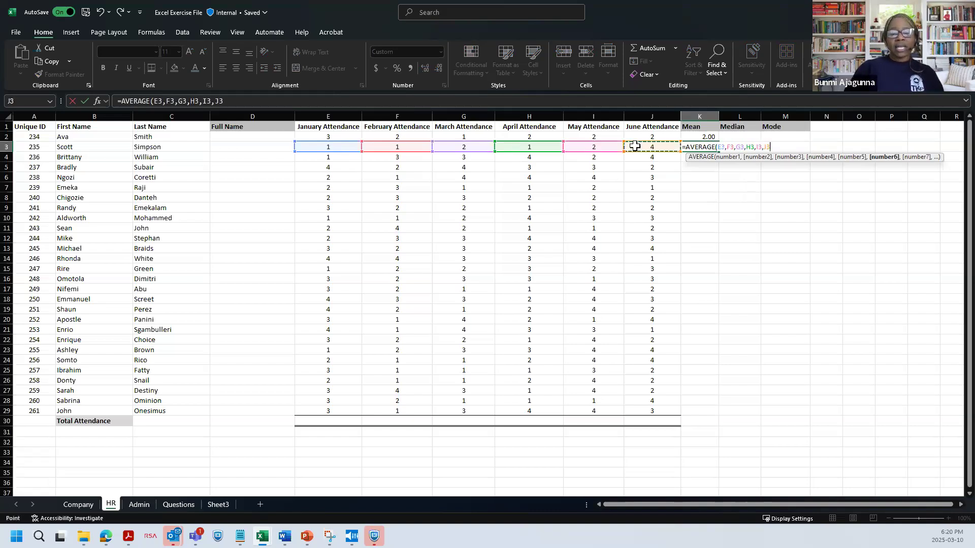
text())
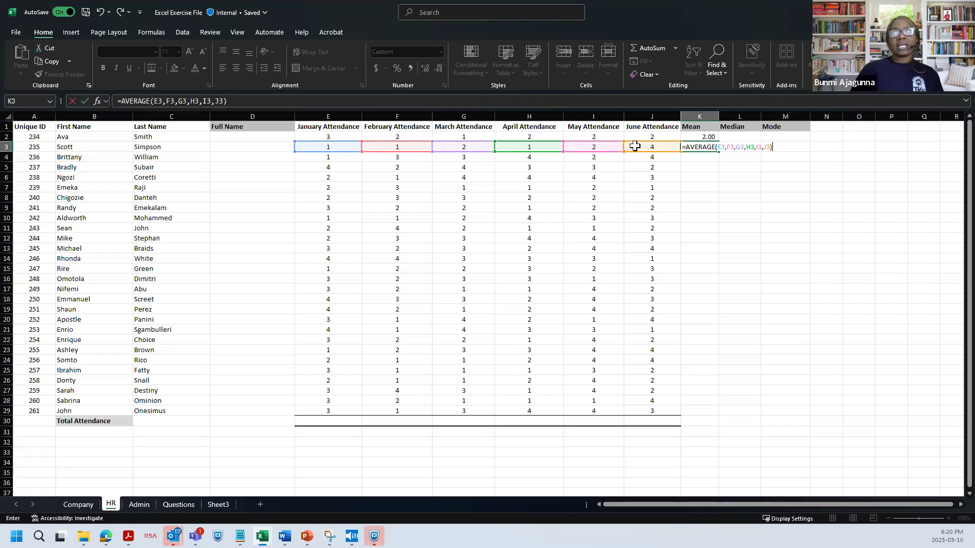
key(Return)
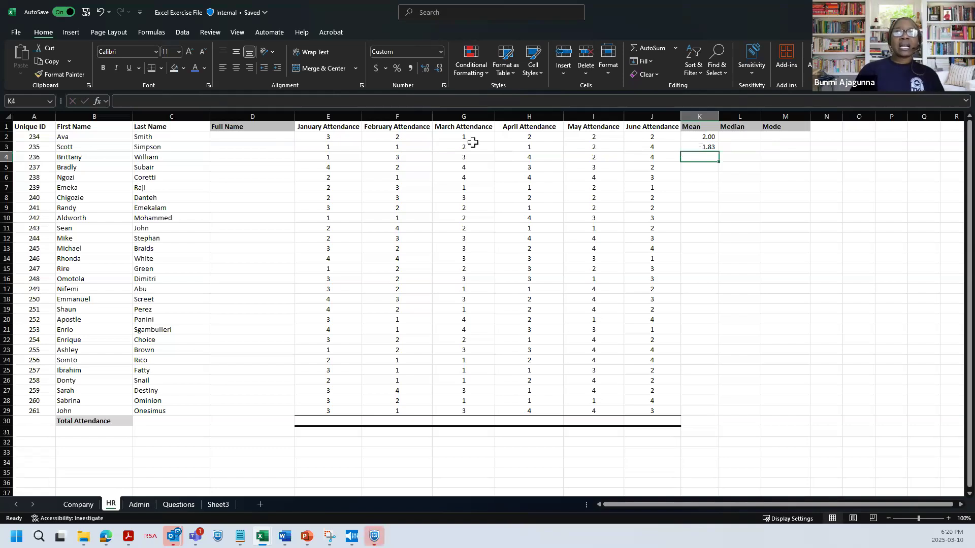
Auto-fill K3's average formula down the Mean column and clear the extra formula in K30 of the Total Attendance row
click(707, 146)
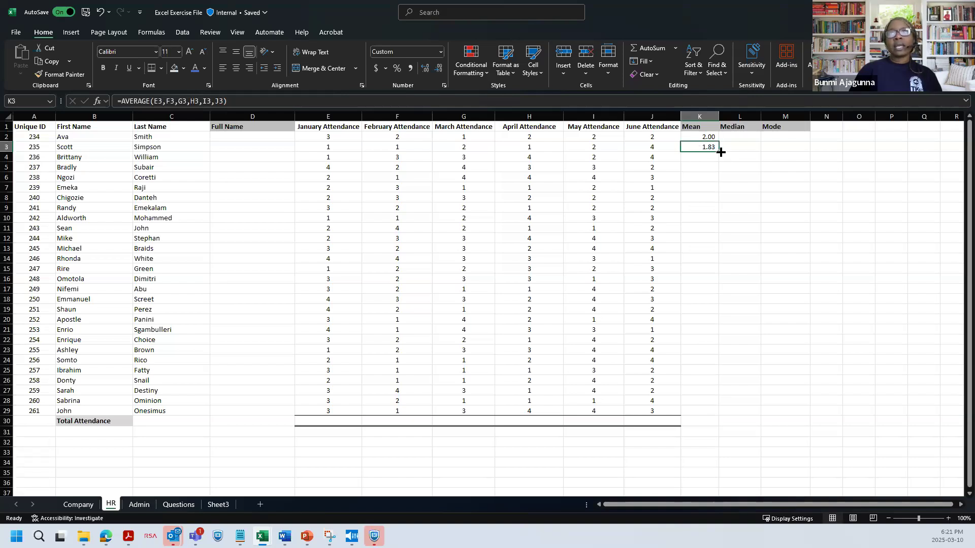
double_click(720, 152)
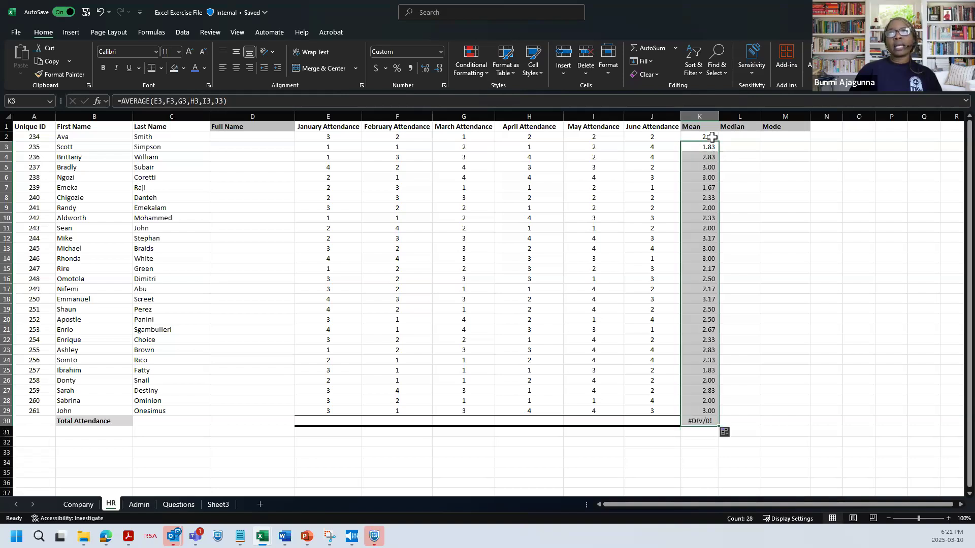
click(689, 417)
key(Delete)
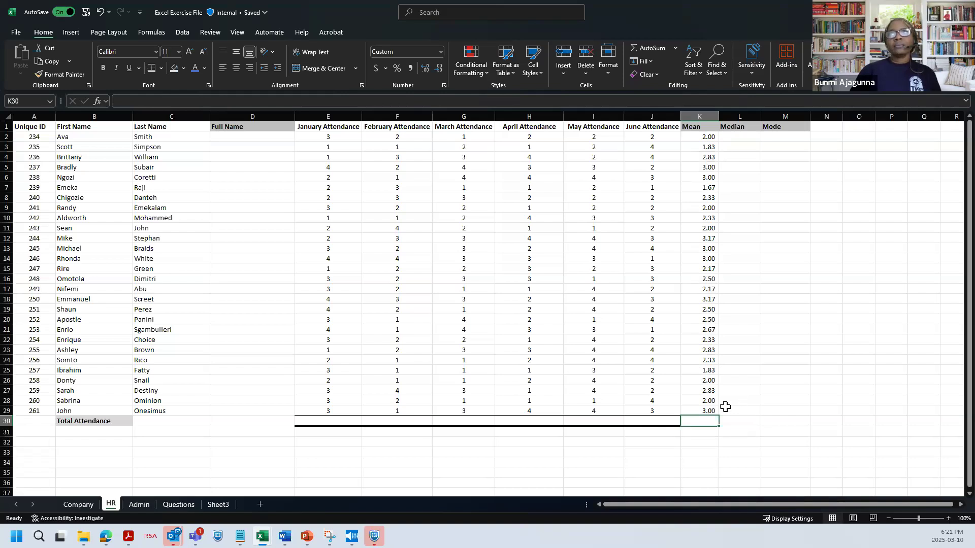
Check the average formulas in Mean cells K29, K24, K11, K2 and K6
click(709, 410)
click(707, 360)
click(706, 229)
click(706, 137)
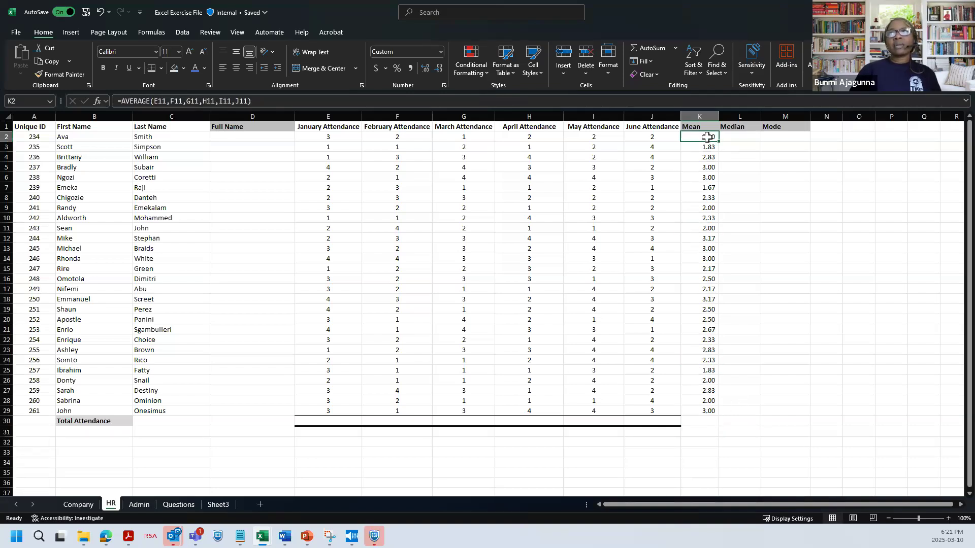
click(707, 178)
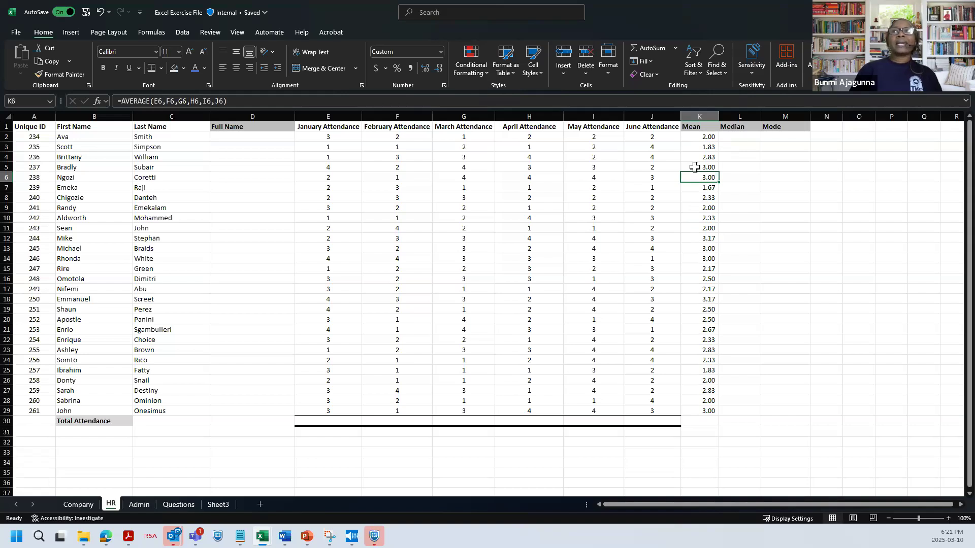
Extend K3's average formula through K29 with the fill handle, stopping above the Total Attendance row
click(708, 149)
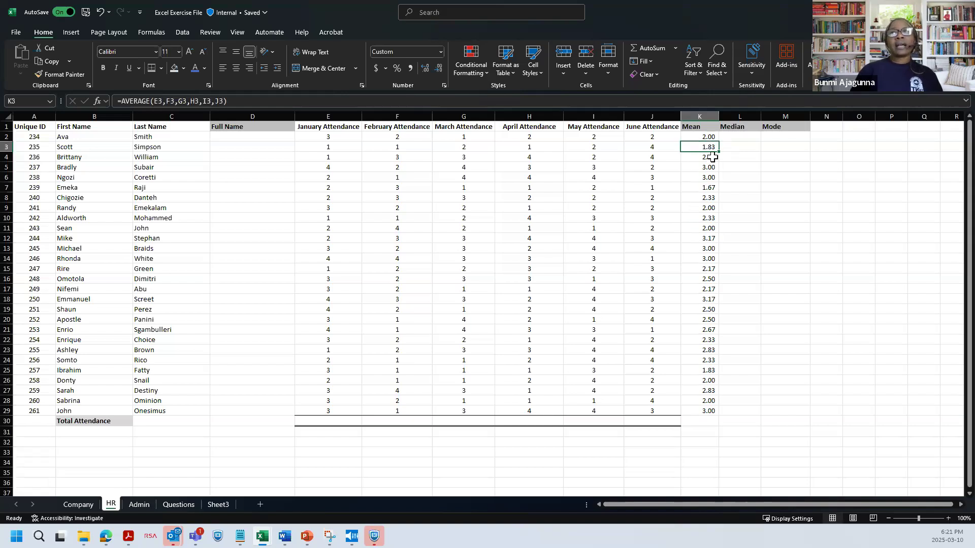
drag(720, 152, 699, 411)
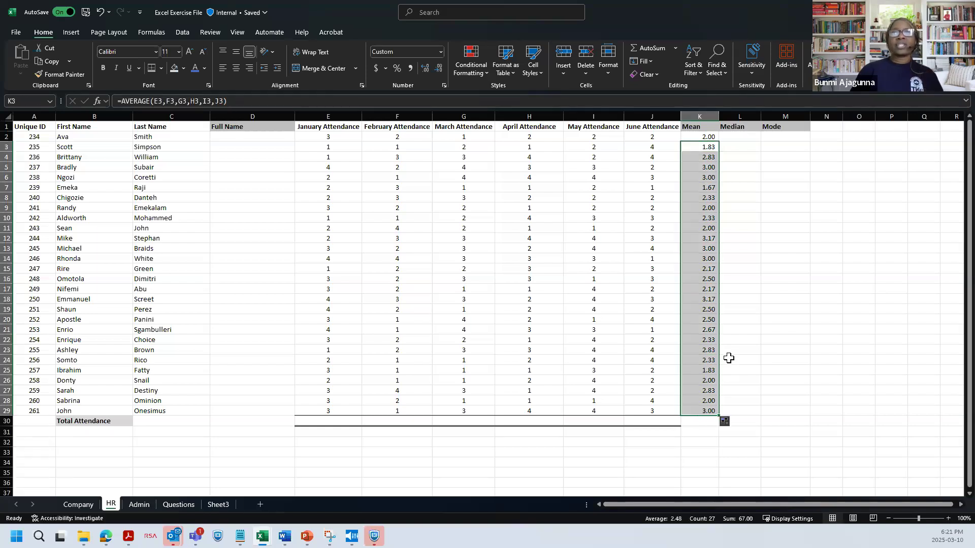
click(732, 335)
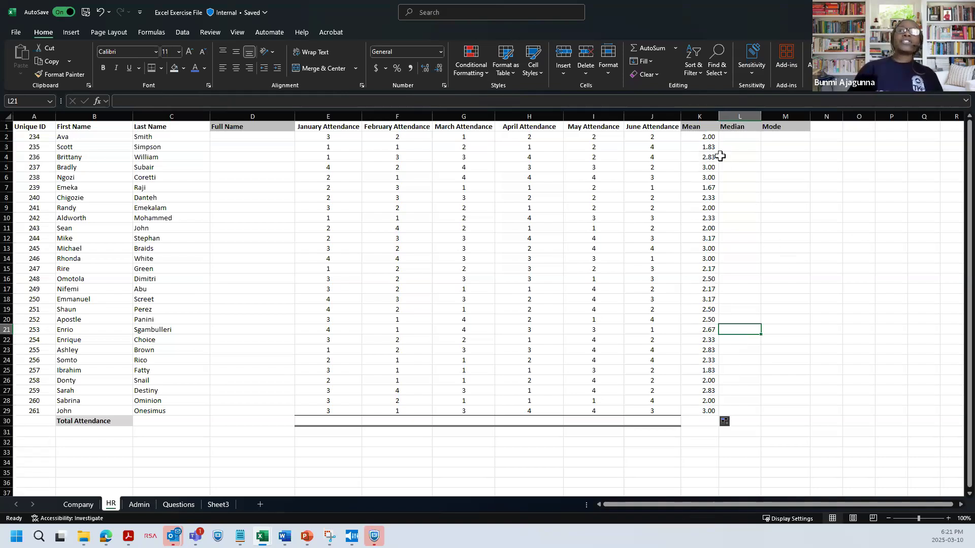
Copy the average formula from K3 and paste it into the Mean cells K4:K29
click(701, 147)
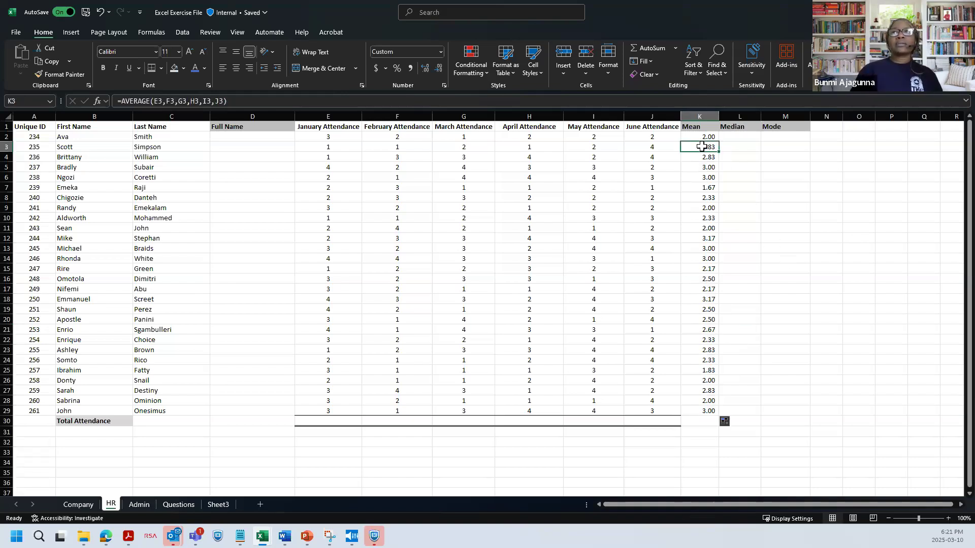
right_click(701, 148)
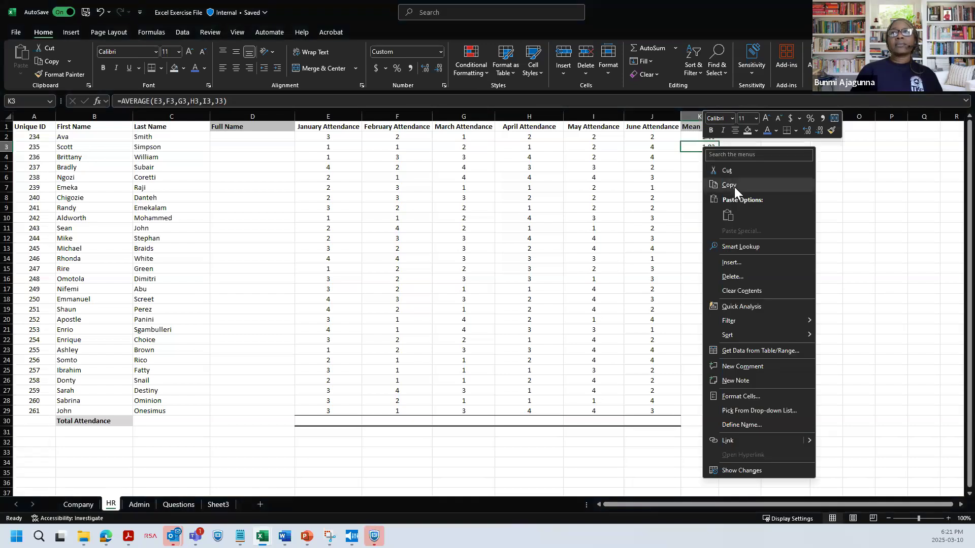
click(734, 185)
click(706, 157)
drag(707, 181, 694, 411)
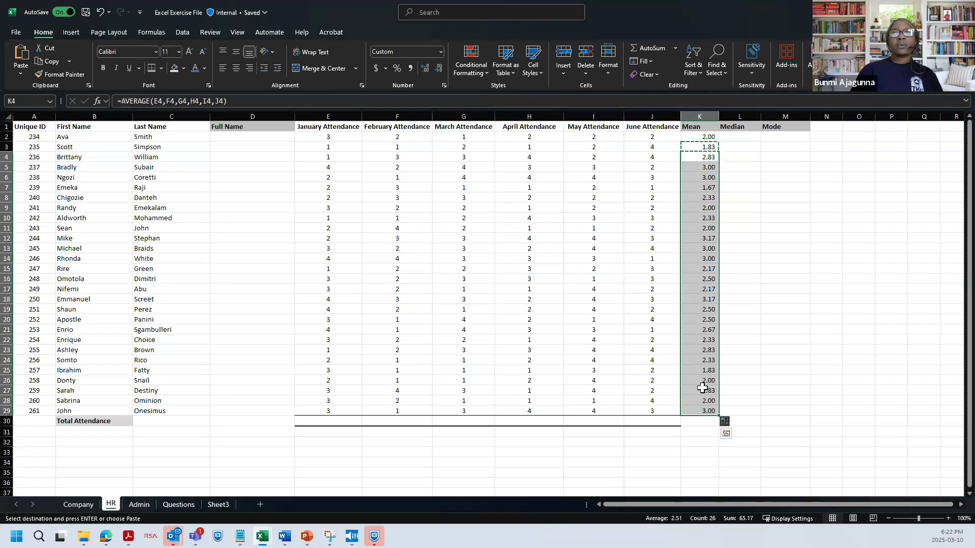
right_click(706, 288)
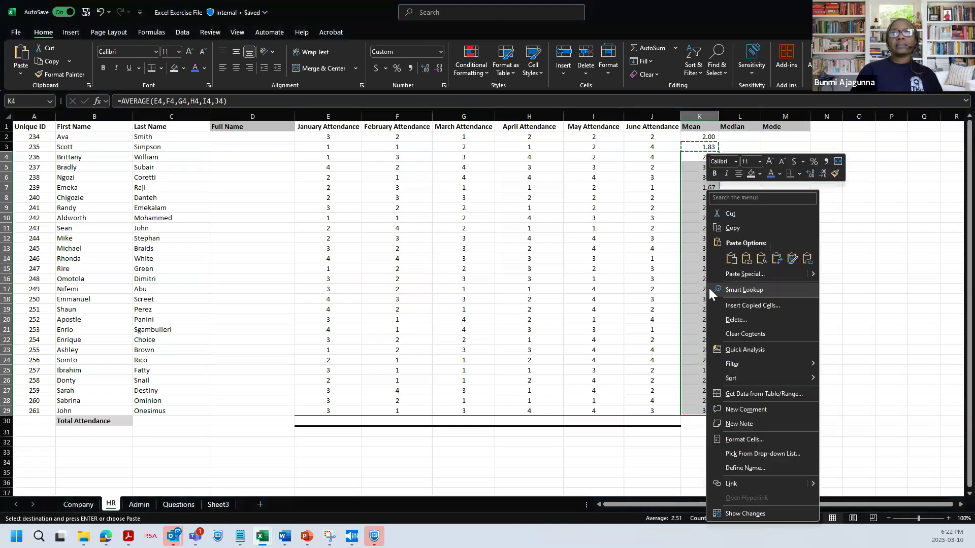
click(731, 258)
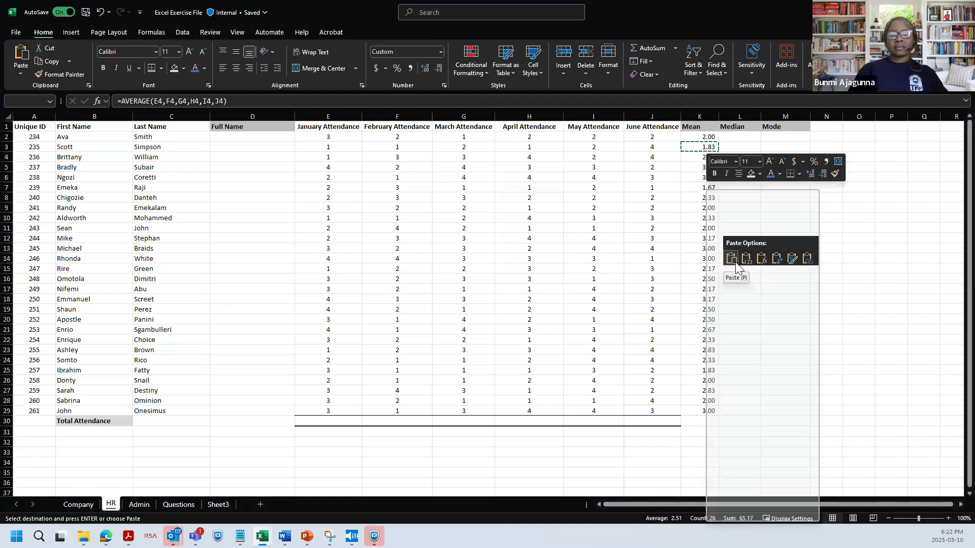
key(F2)
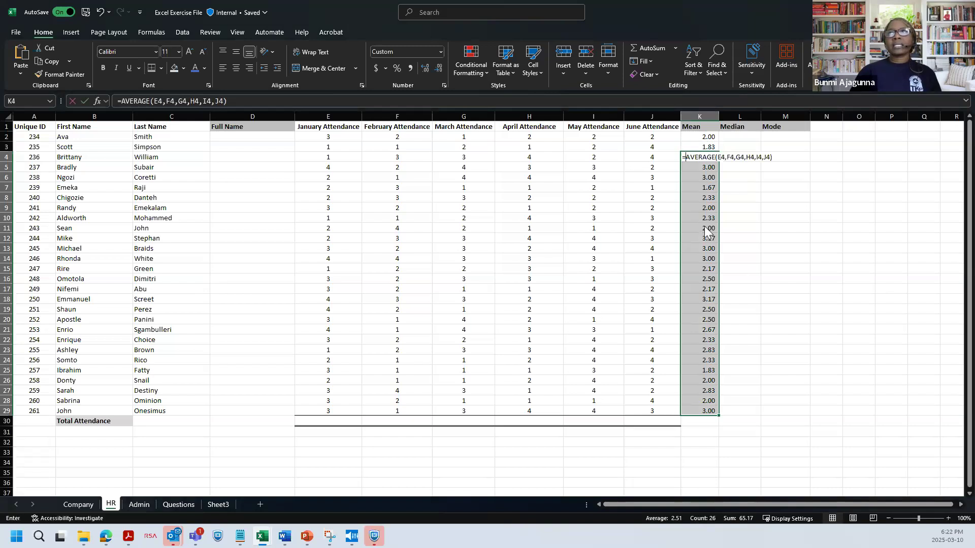
text(v)
key(Return)
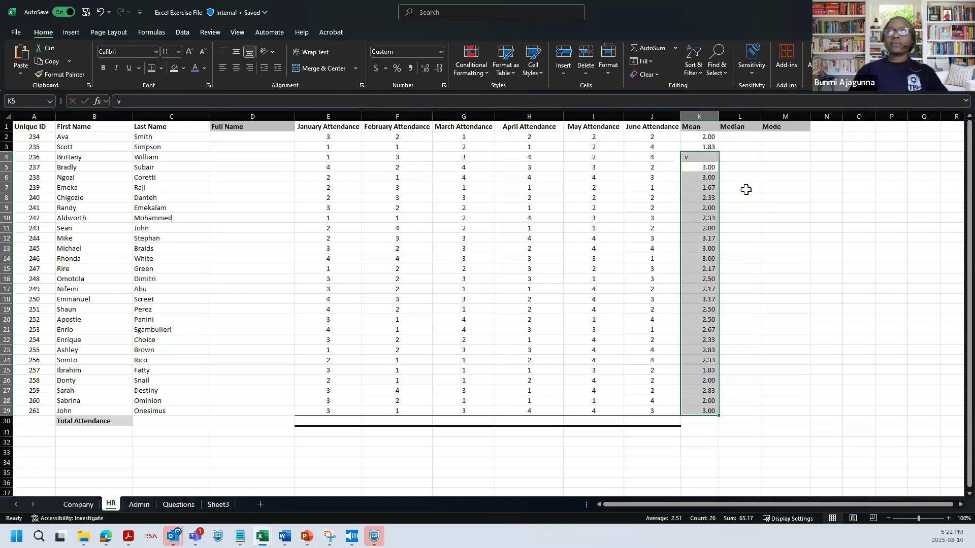
key(ctrl+z)
key(ctrl+v)
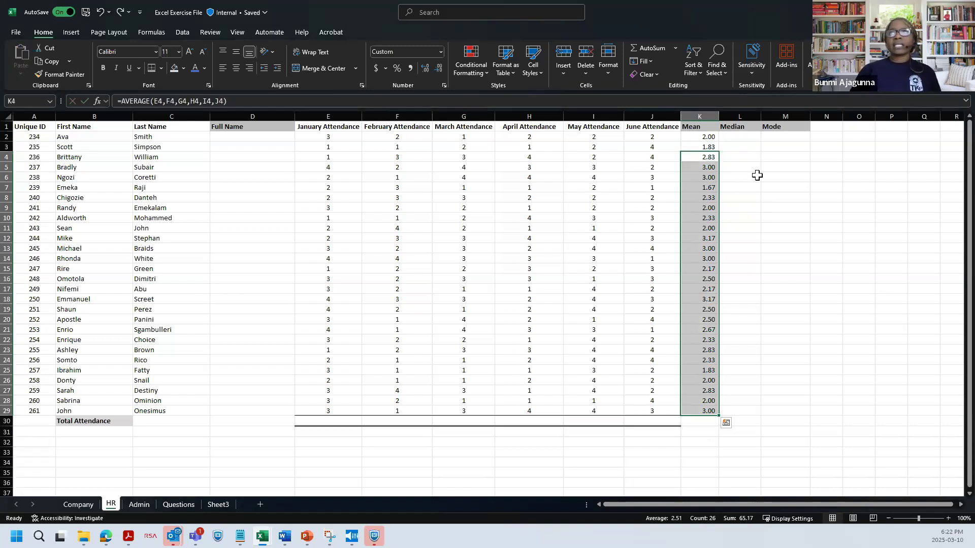
Repeat the copy and paste of K3's average formula over K4:K29, and clear the copy outline
click(711, 148)
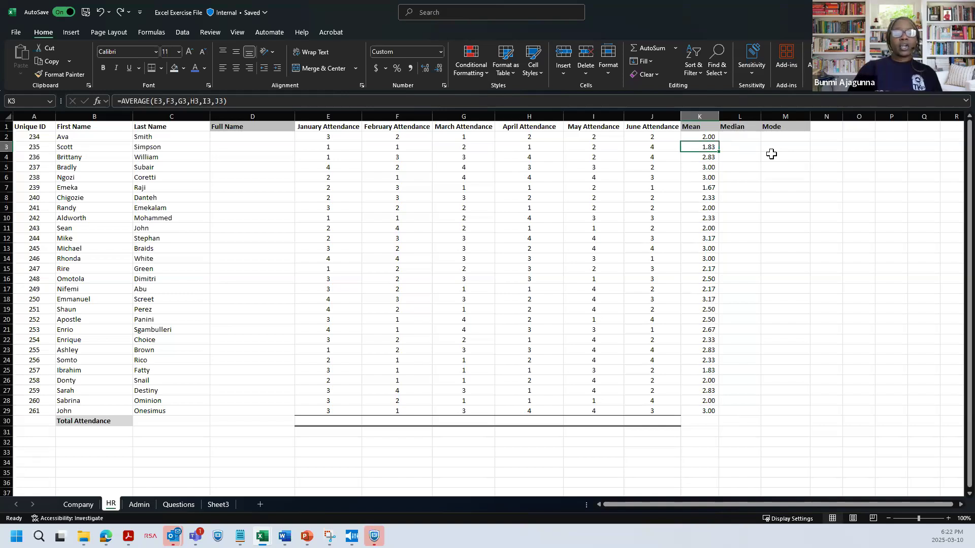
key(ctrl+c)
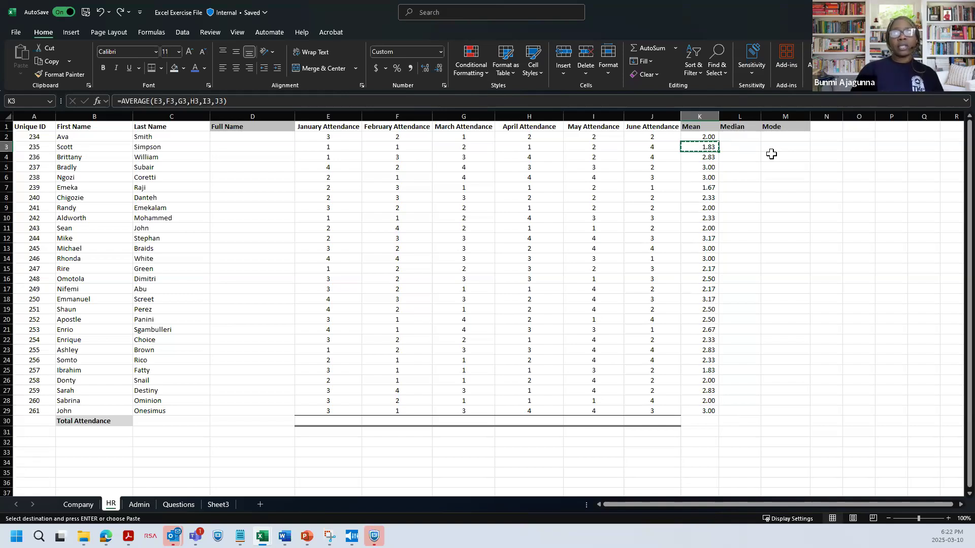
drag(710, 158, 702, 409)
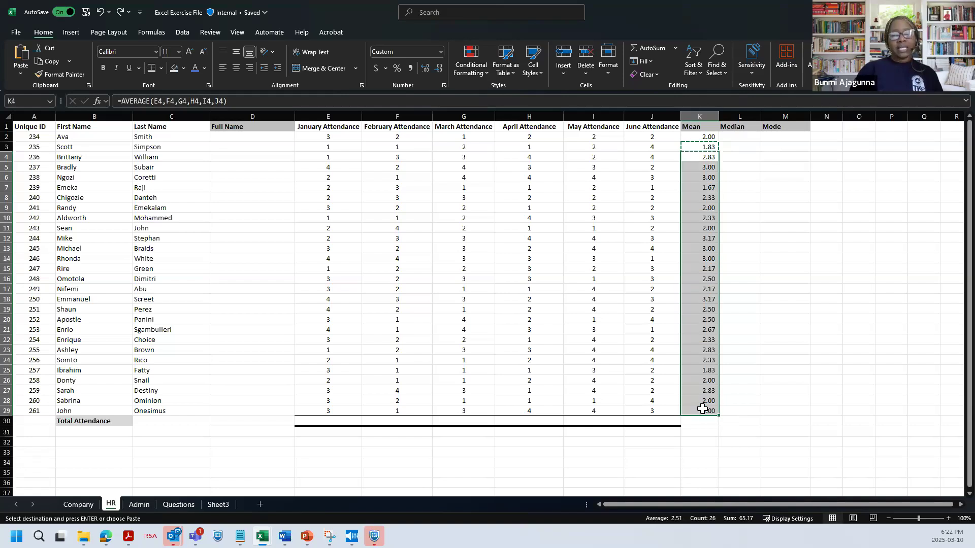
key(ctrl+v)
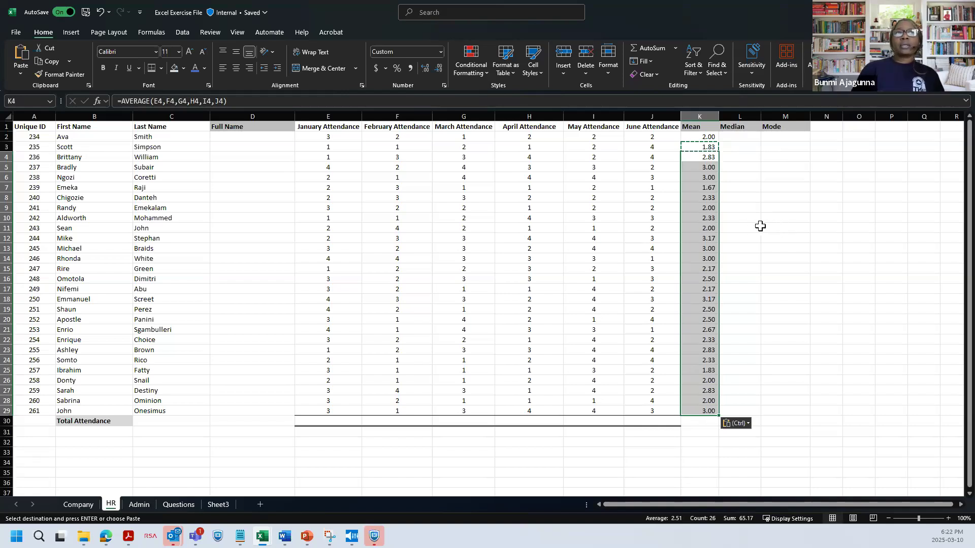
click(790, 230)
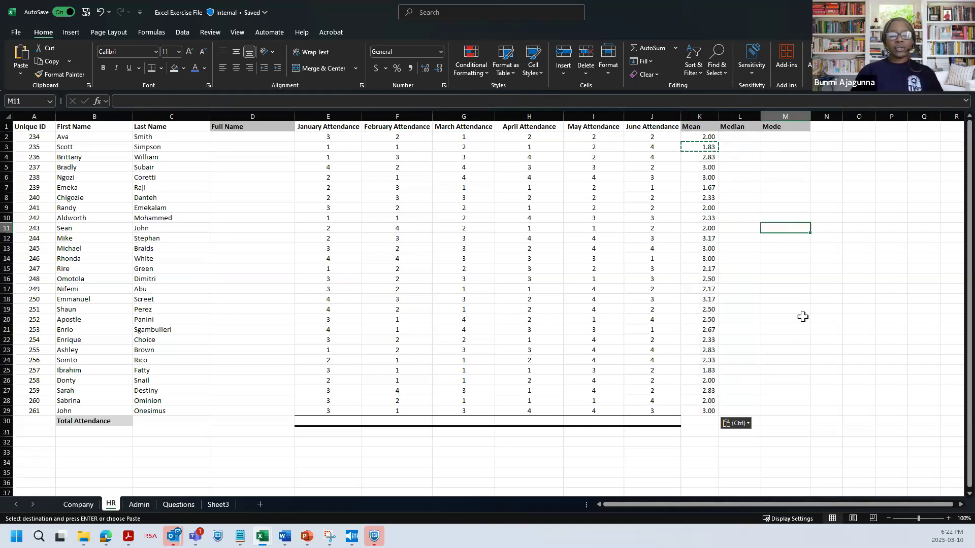
key(Escape)
key(Escape)
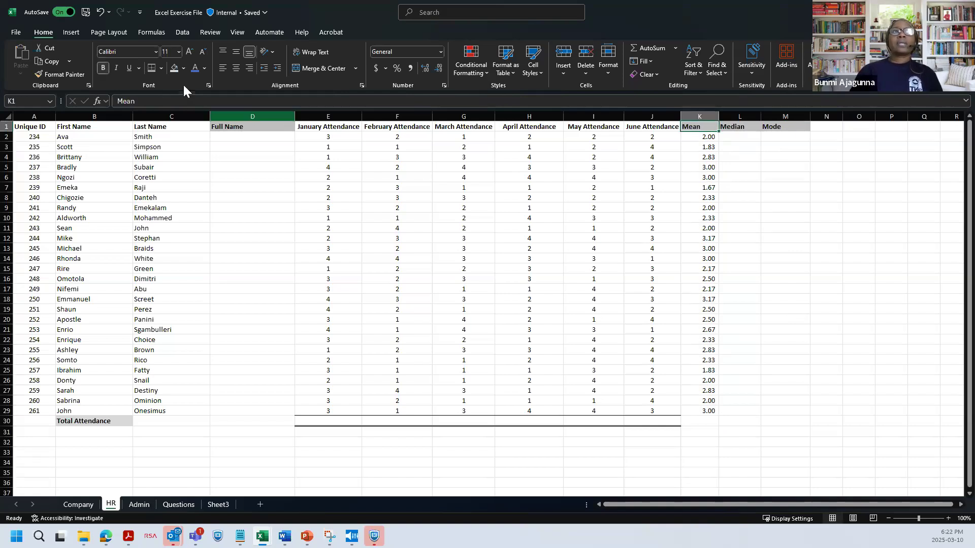
Highlight the Mean heading in K1 with a yellow fill
click(183, 69)
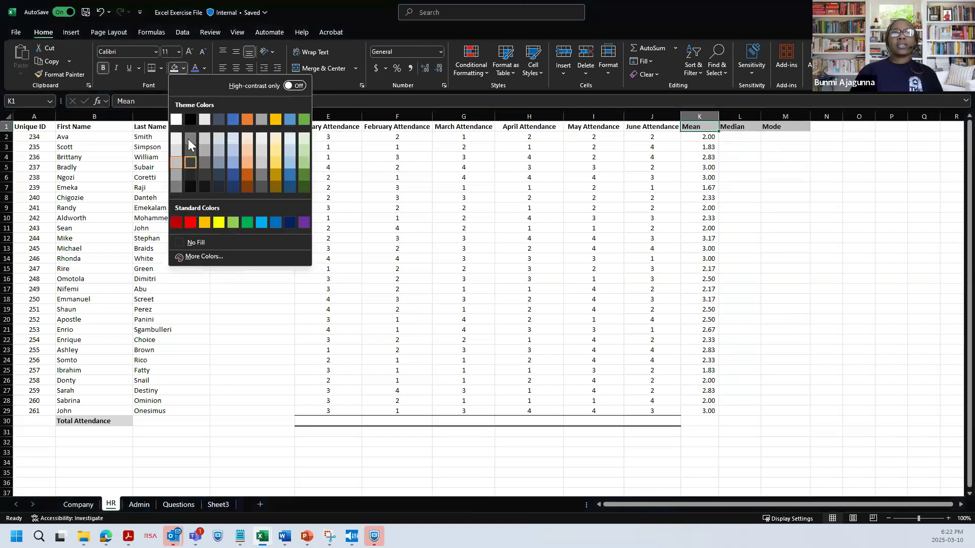
click(219, 222)
click(504, 196)
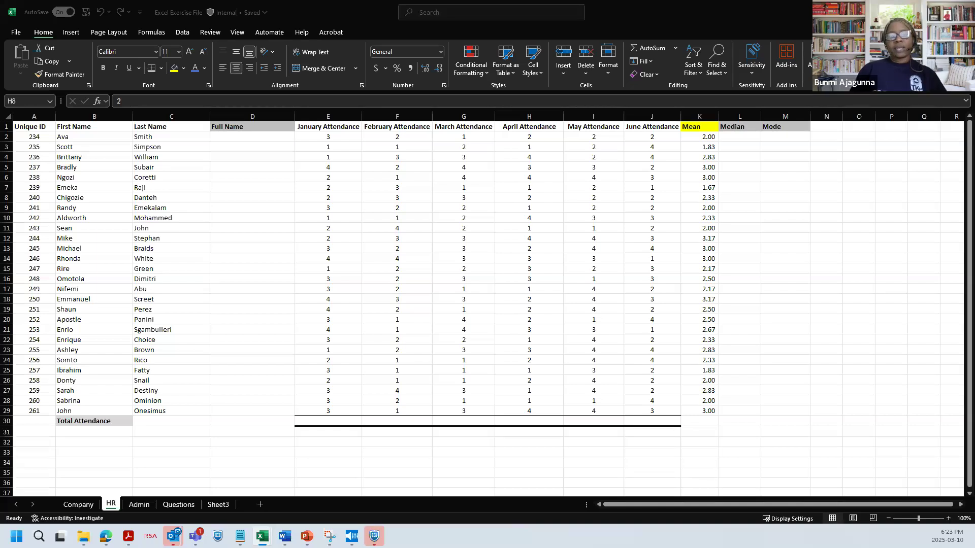
Enter =MEDIAN(E2:J2) in L2 to calculate the first employee's median attendance from January through June
click(741, 136)
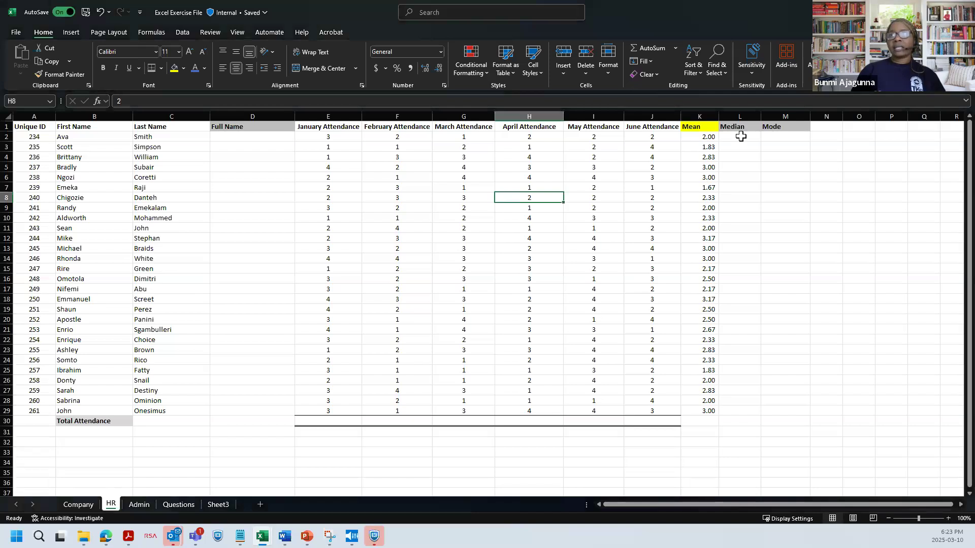
click(741, 136)
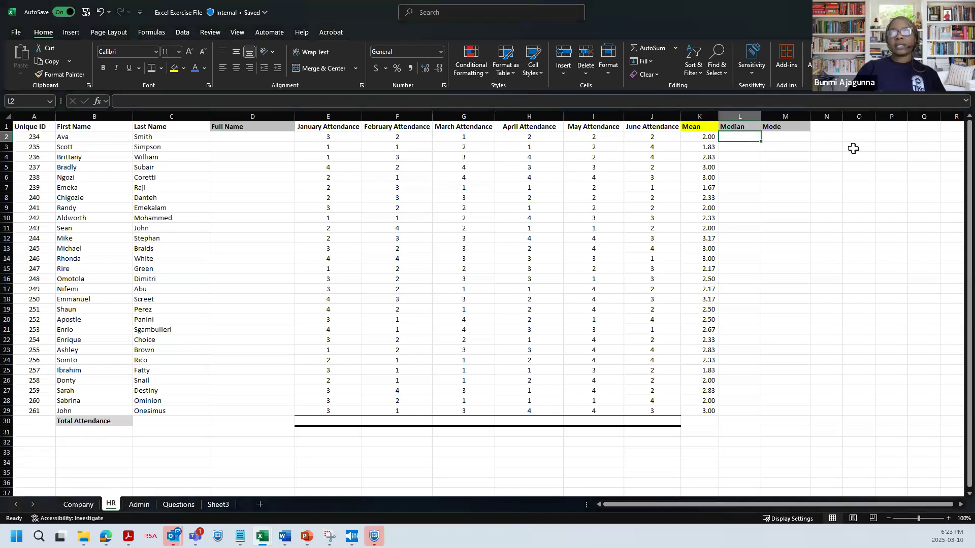
text(=)
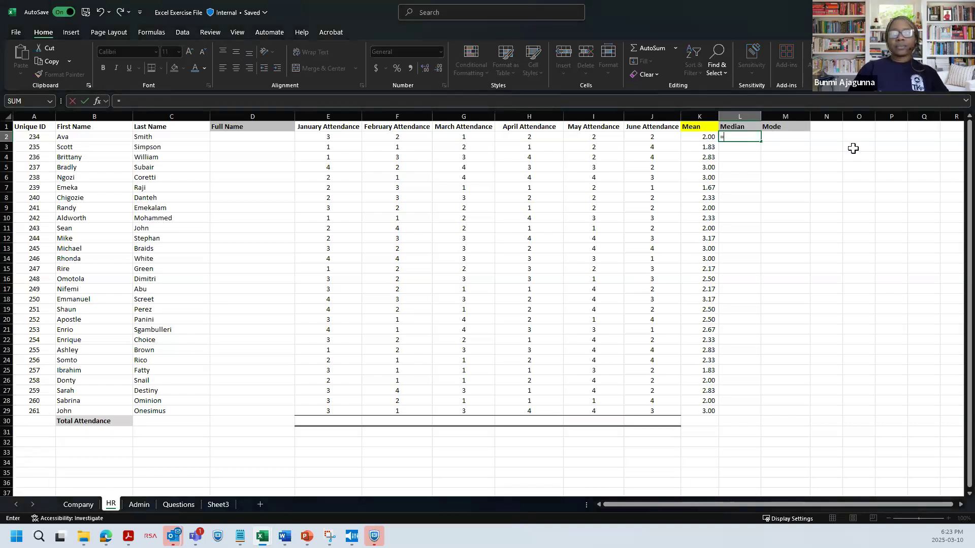
text(median)
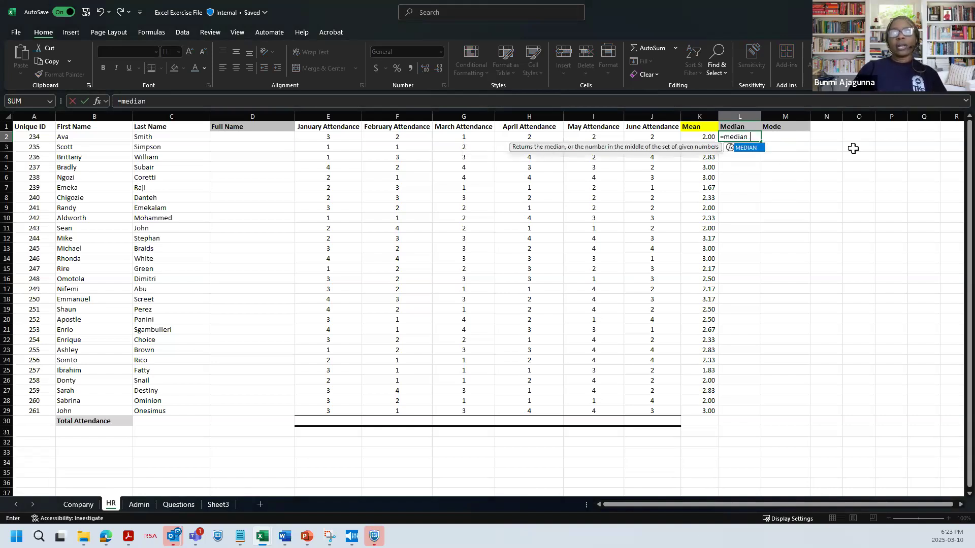
text(()
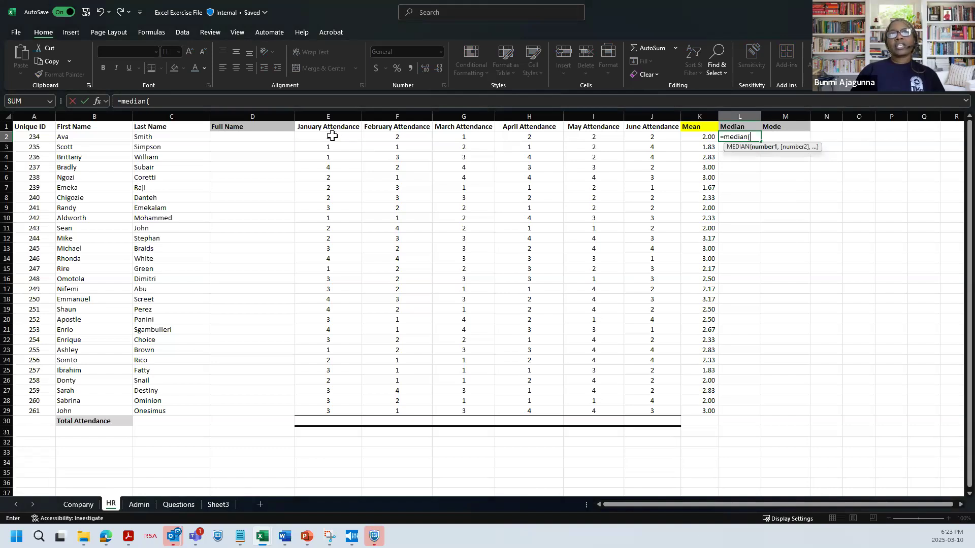
drag(332, 136, 538, 140)
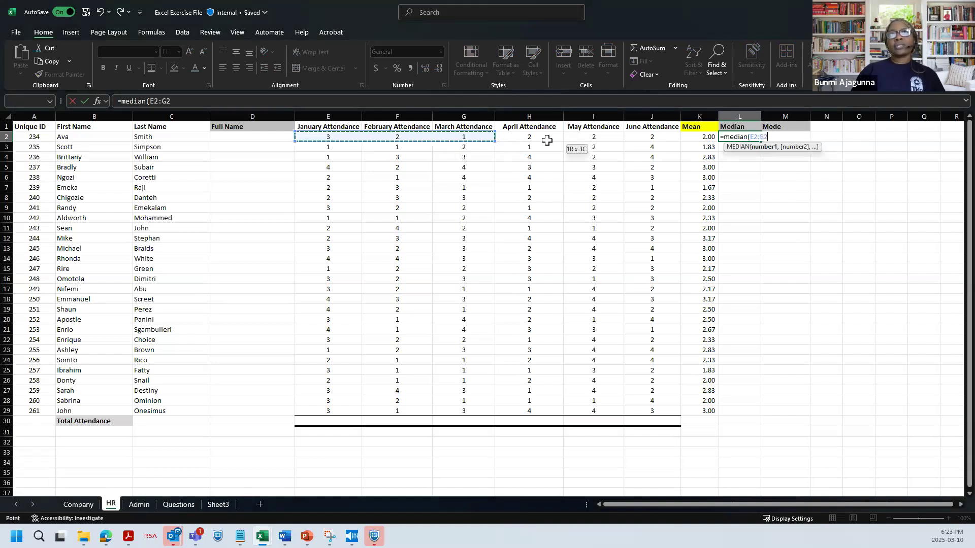
drag(604, 144, 655, 136)
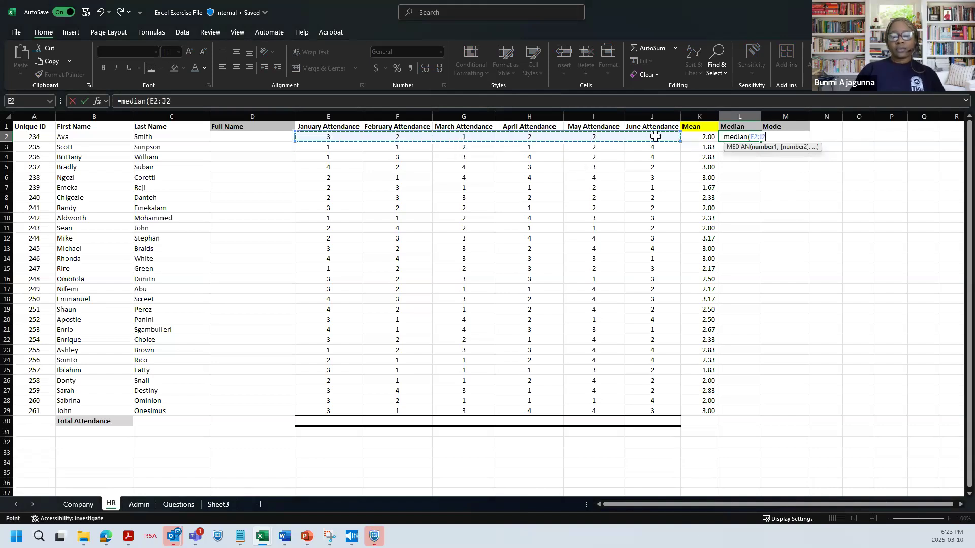
key(Return)
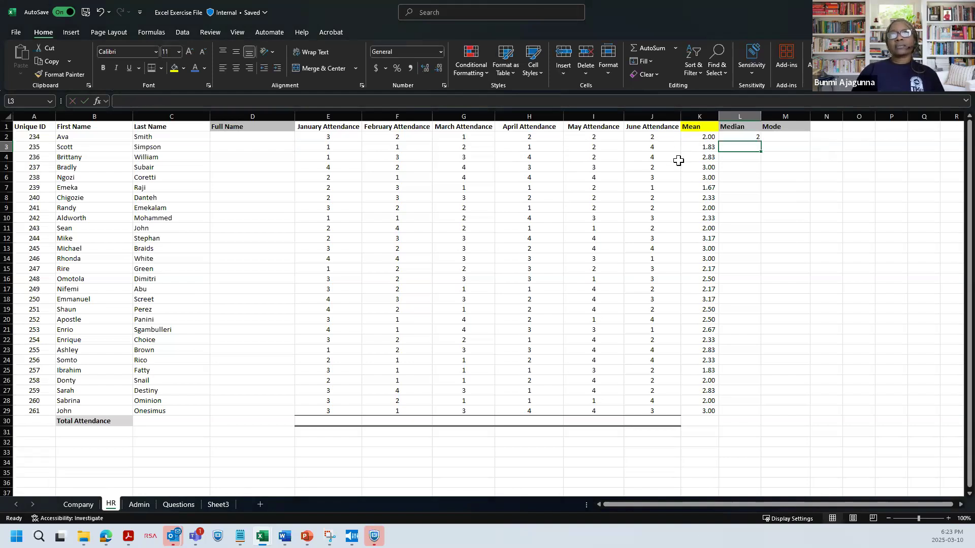
Extend L2's median formula through L29 with the fill handle and compare the Mean and Median columns
click(750, 136)
drag(762, 144, 746, 416)
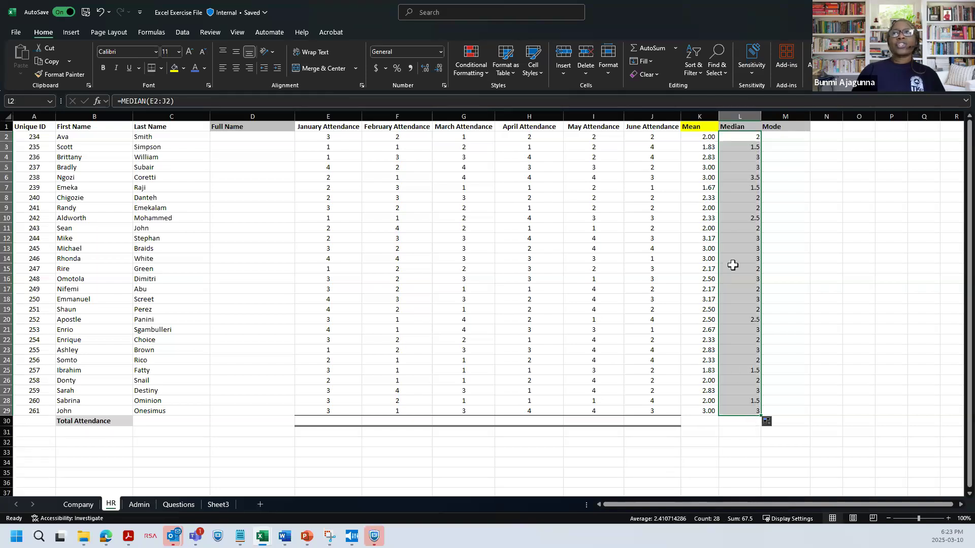
drag(700, 137, 694, 406)
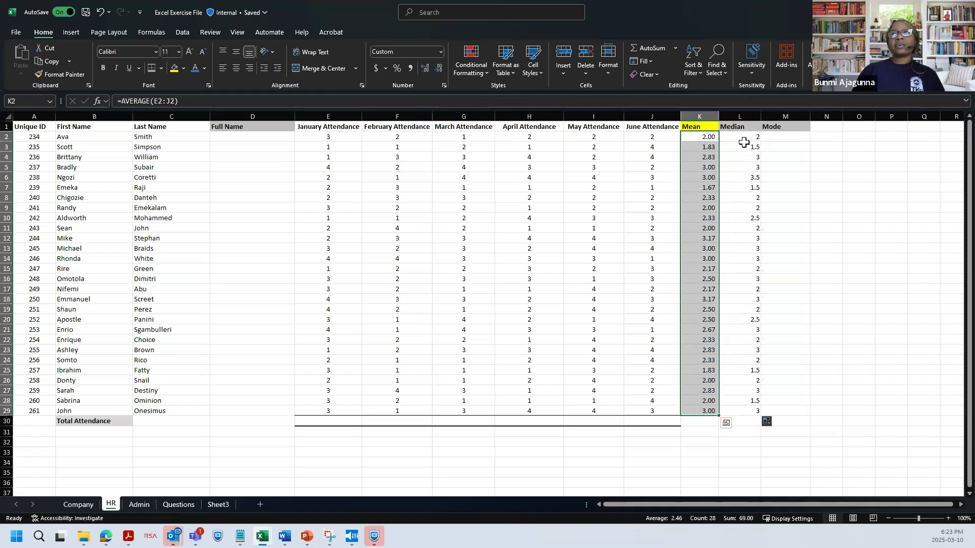
drag(743, 138, 737, 414)
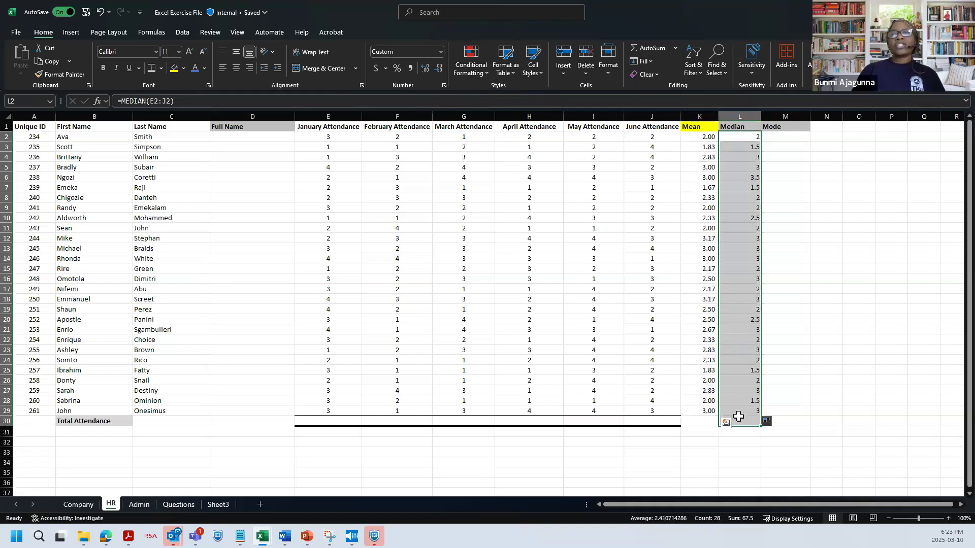
click(705, 217)
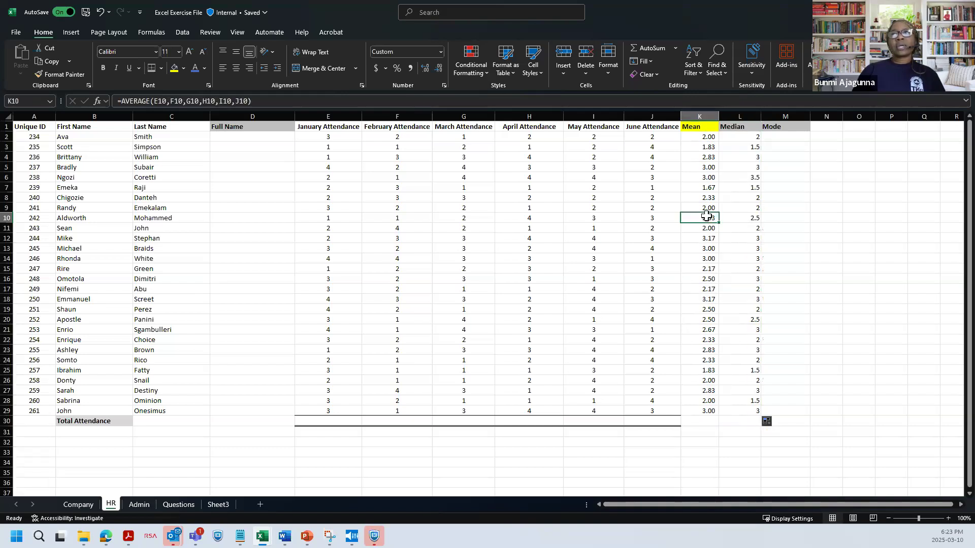
Apply the Comma Style number format to the Median cells L2:L29
click(745, 137)
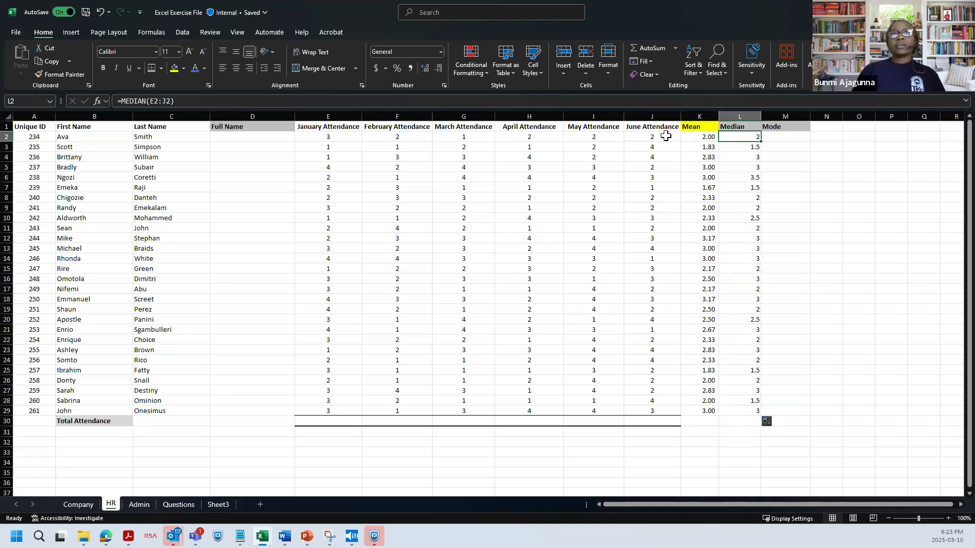
drag(744, 137, 745, 410)
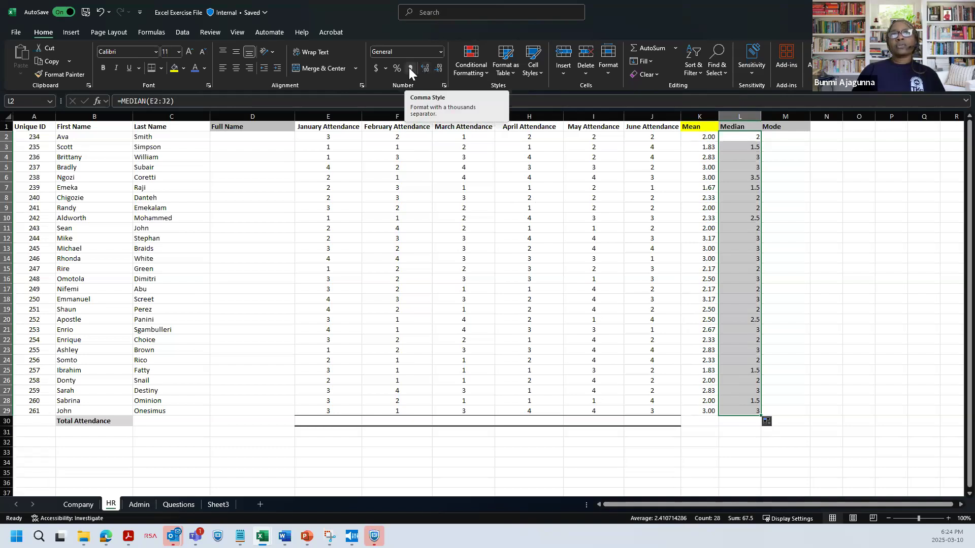
click(409, 68)
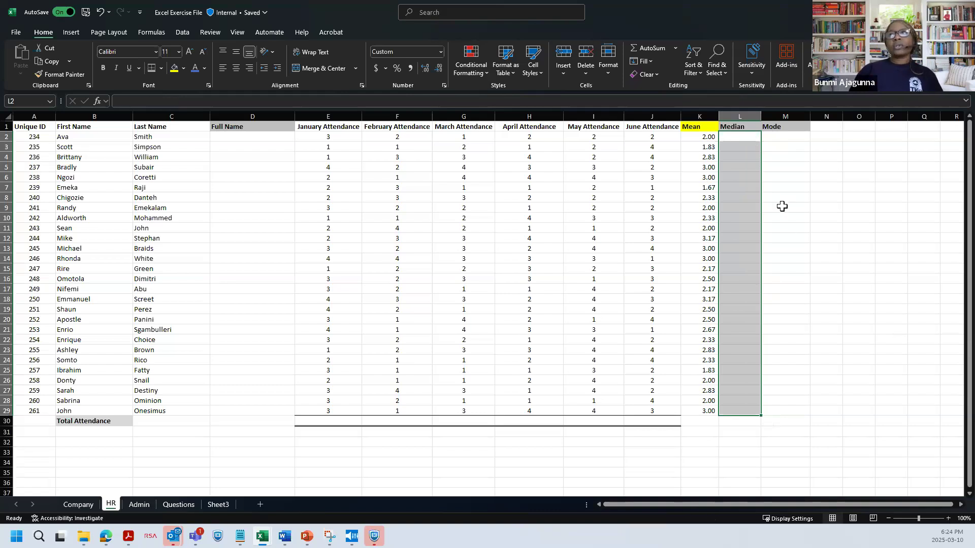
Delete the median formulas from L2:L29
key(Delete)
click(739, 134)
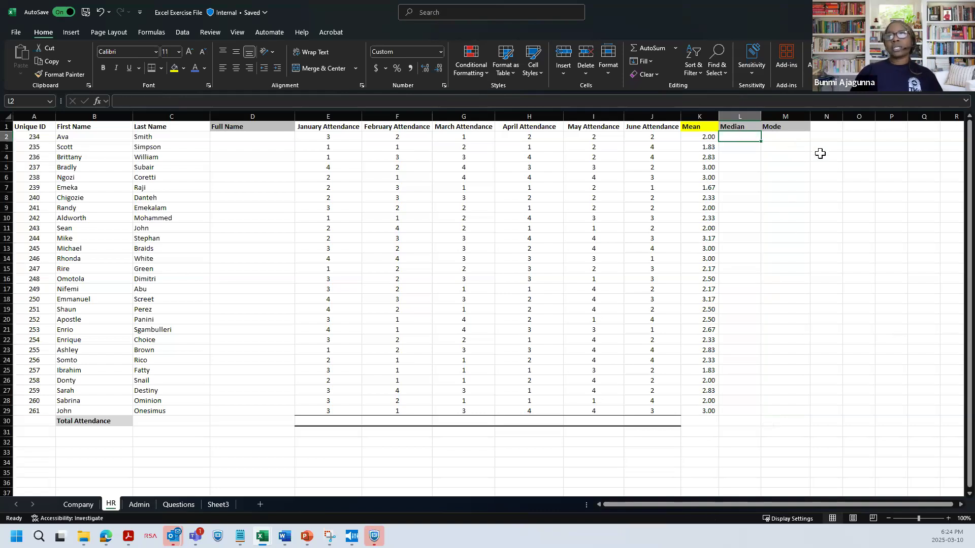
click(753, 251)
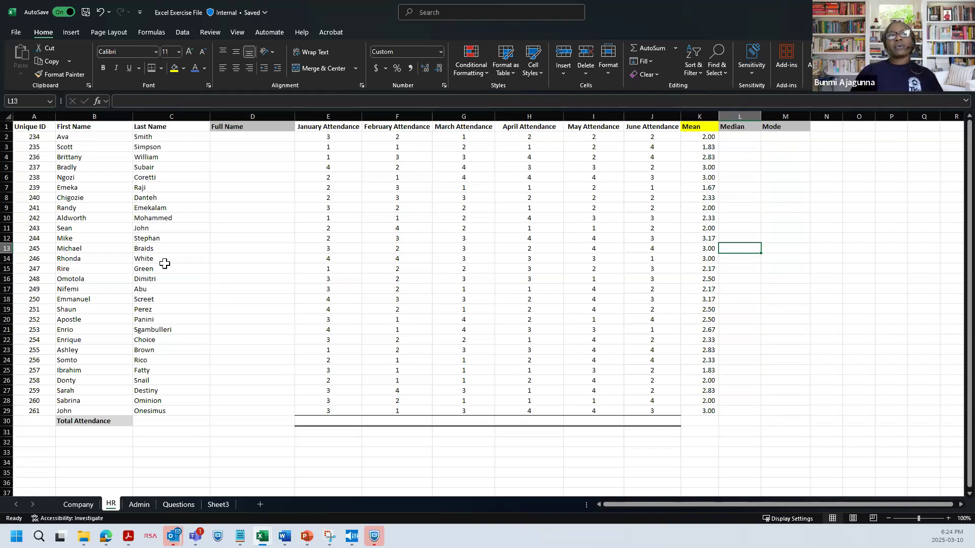
Enter the formula =MEDIAN(E2:J2) again in L2, taking the range from the January to June attendance cells
click(732, 136)
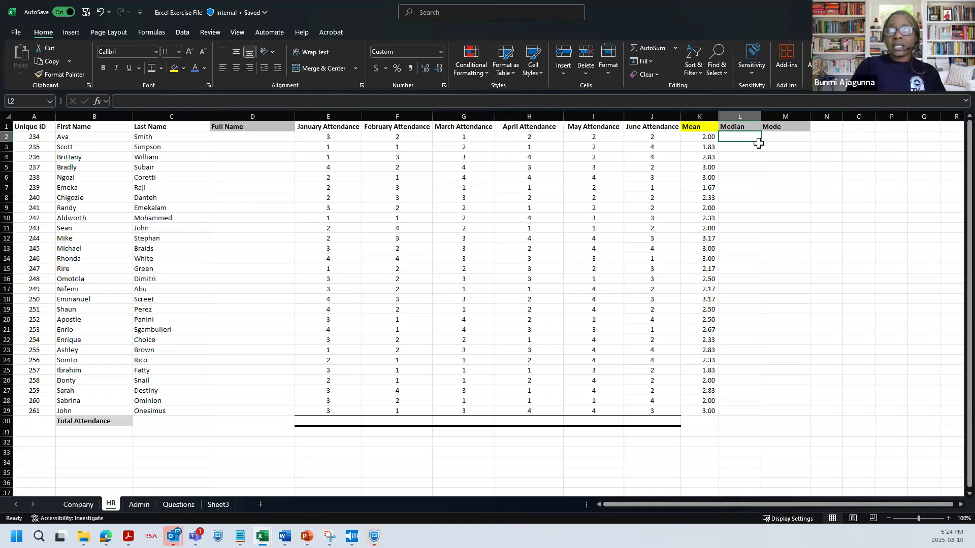
text(=)
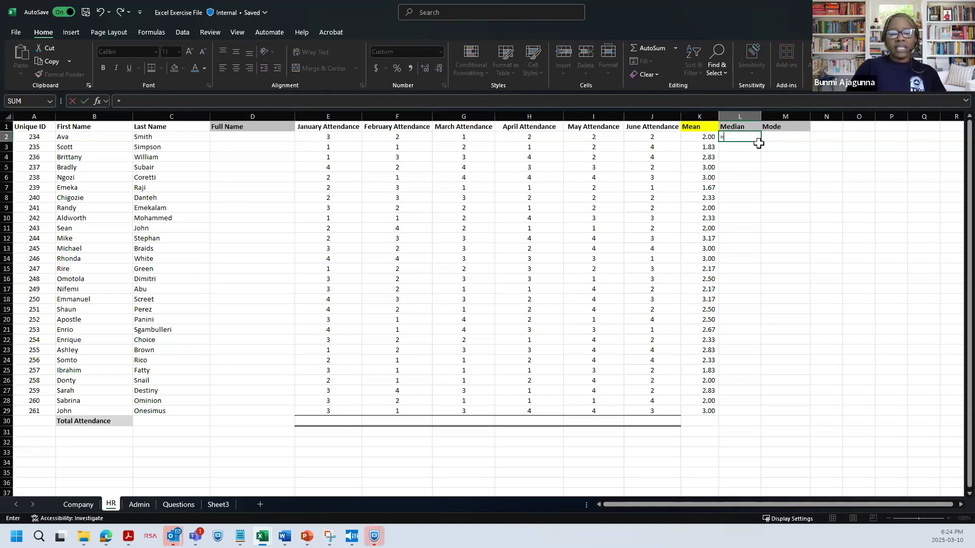
text(media)
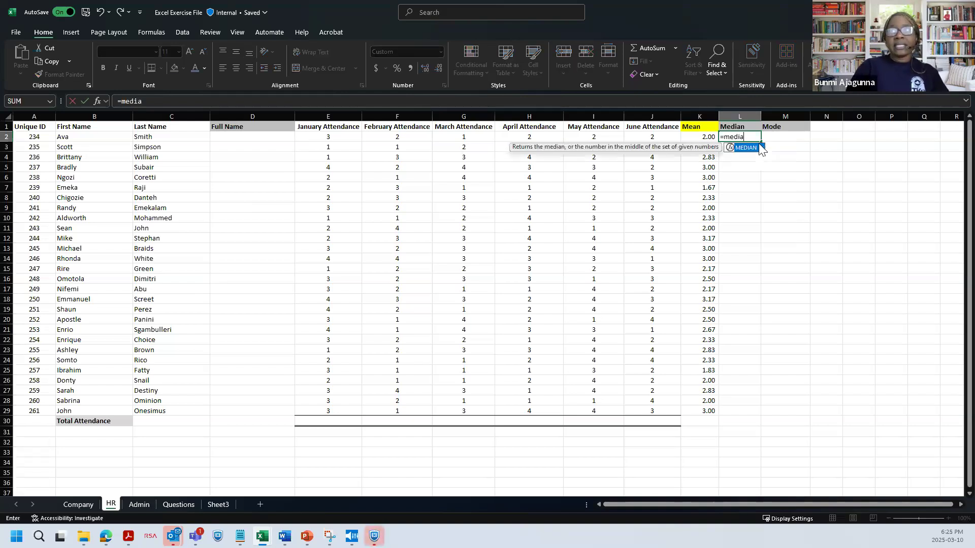
text(n()
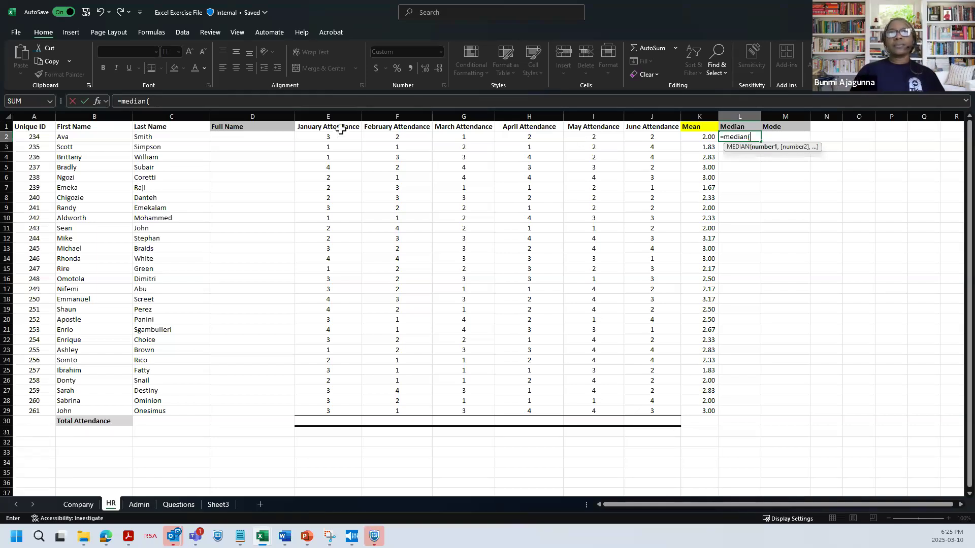
drag(323, 137, 648, 135)
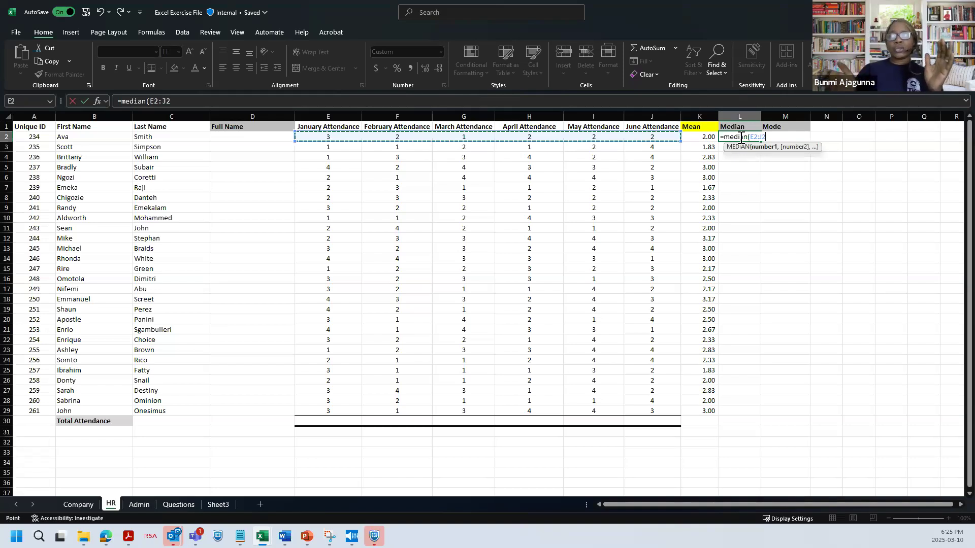
text())
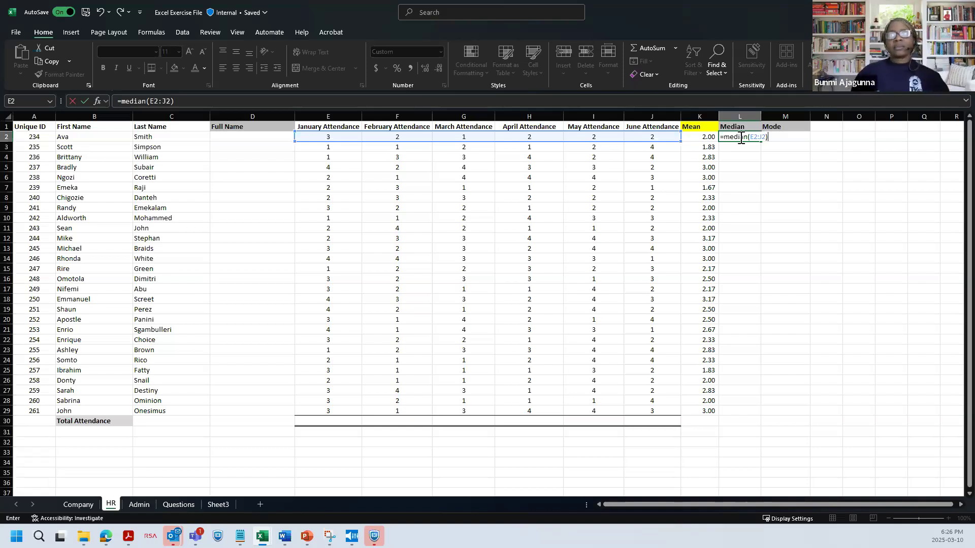
key(Return)
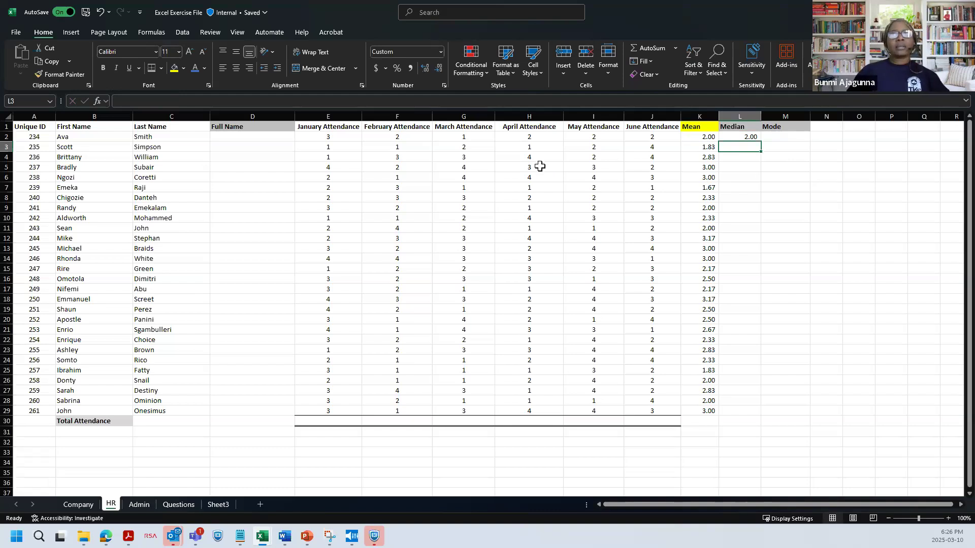
click(539, 207)
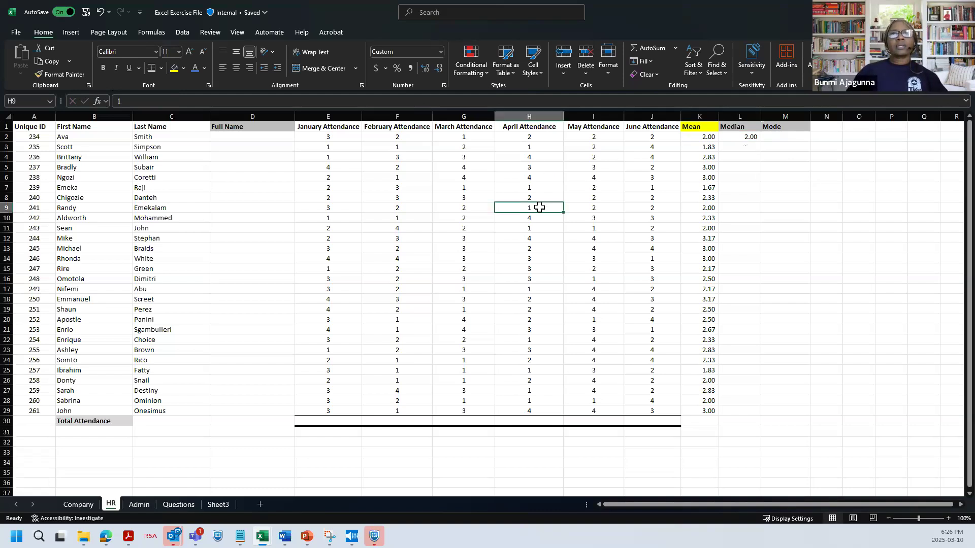
drag(539, 207, 529, 187)
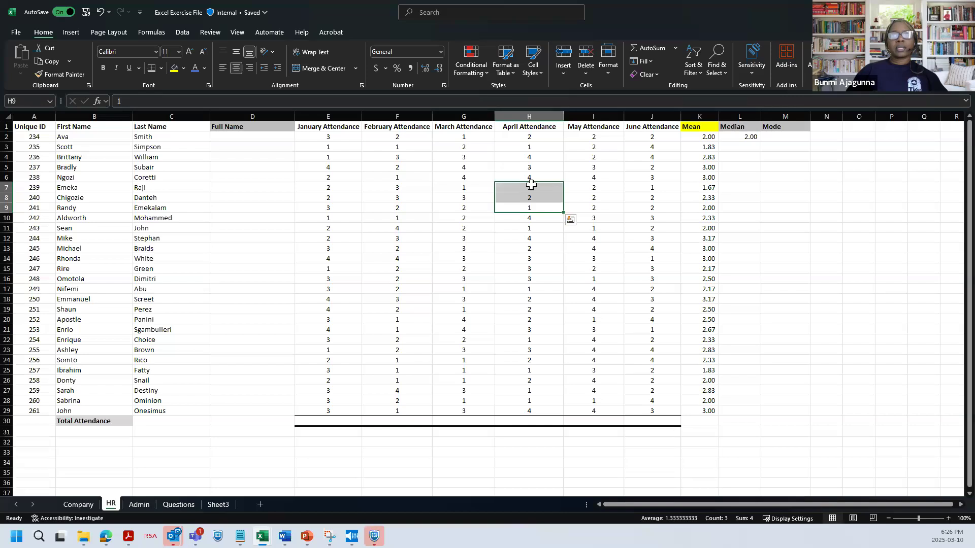
click(529, 186)
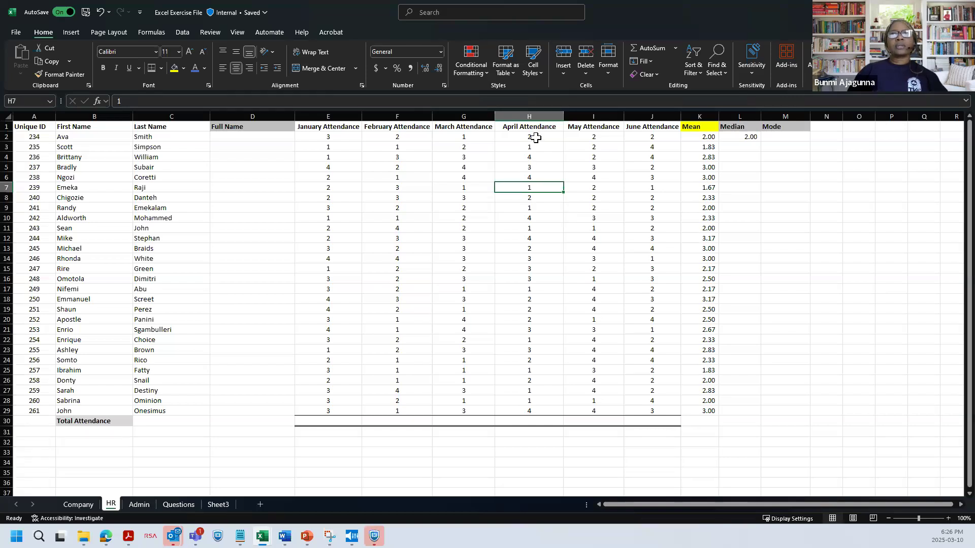
Highlight the Median heading in L1 with a yellow fill
ctrl+scroll(535, 137, up, 3)
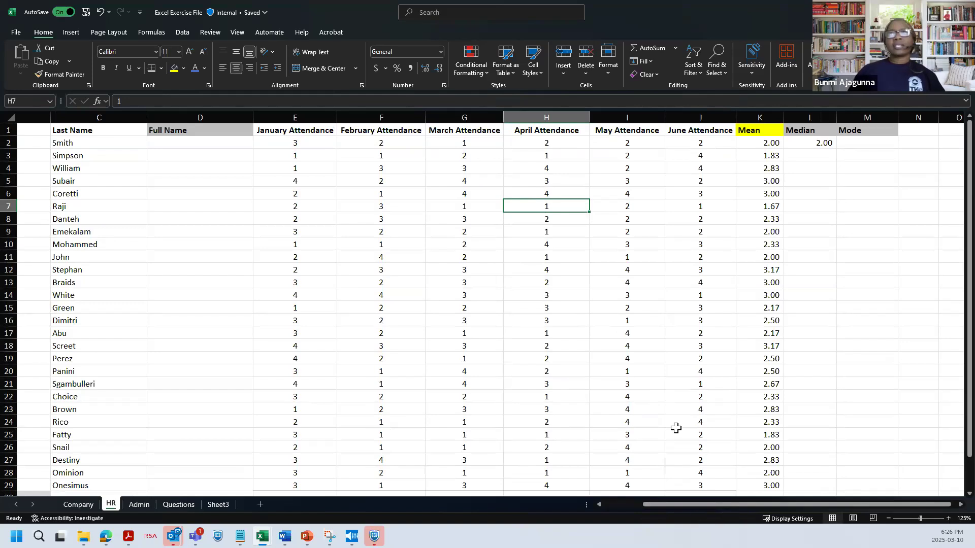
click(799, 144)
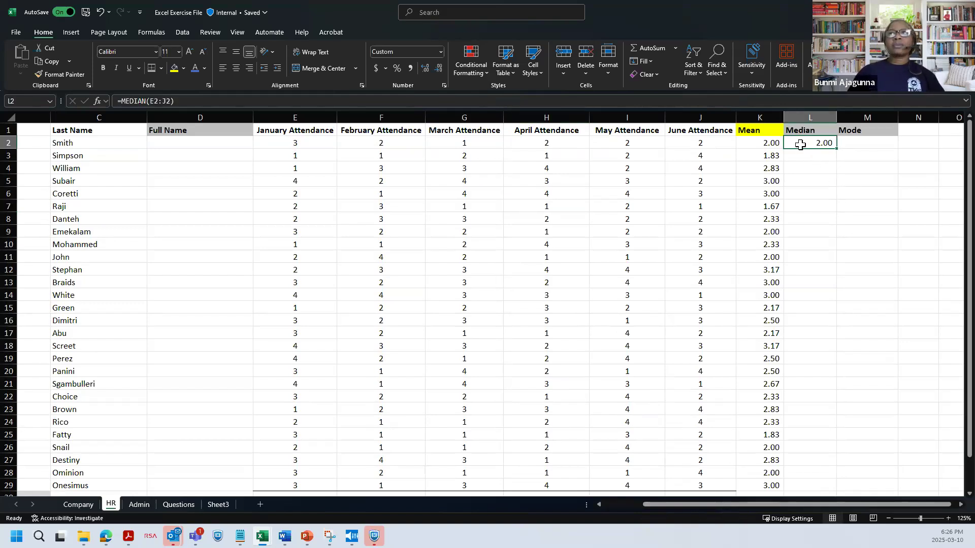
click(807, 130)
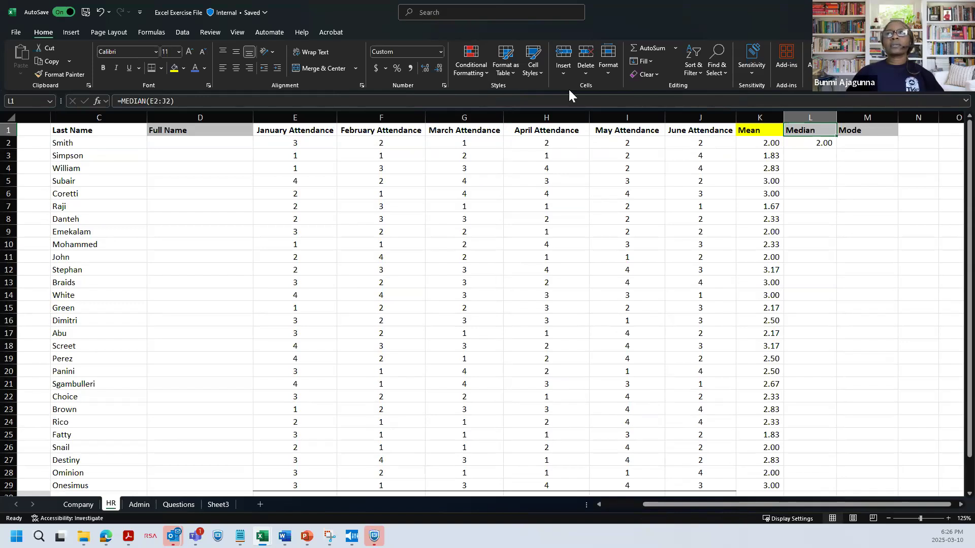
click(174, 68)
click(808, 143)
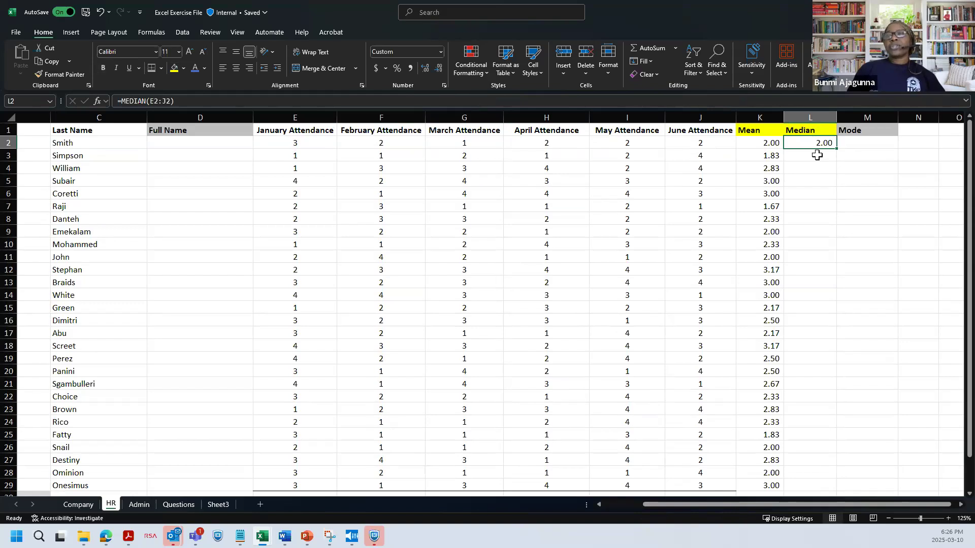
Copy the full text of the AVERAGE formula in the Mean cell K3 and leave the cell unedited
click(816, 155)
click(821, 144)
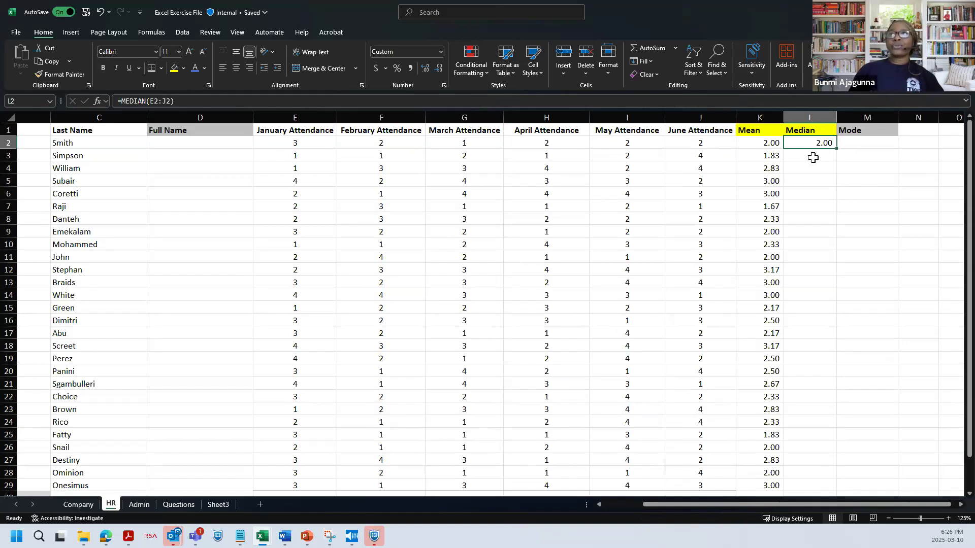
click(813, 157)
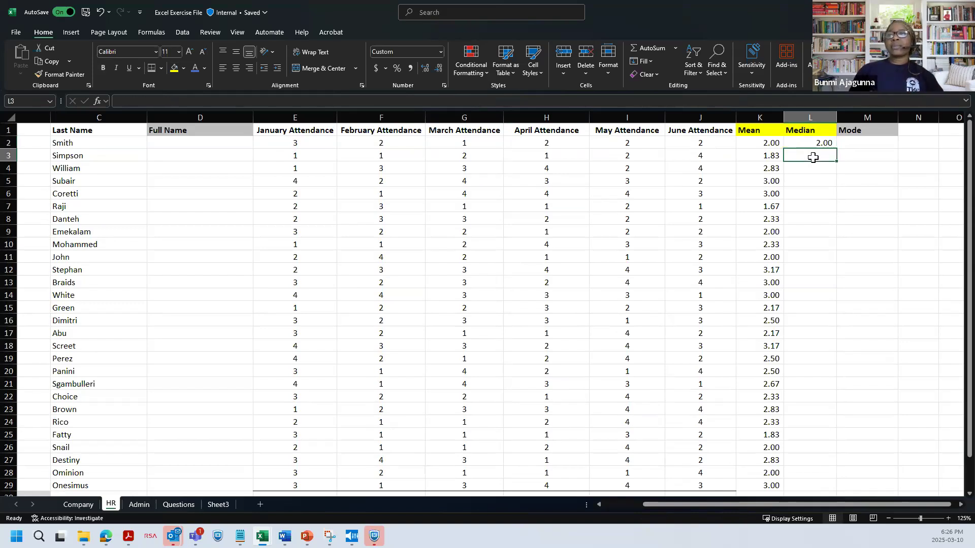
click(762, 155)
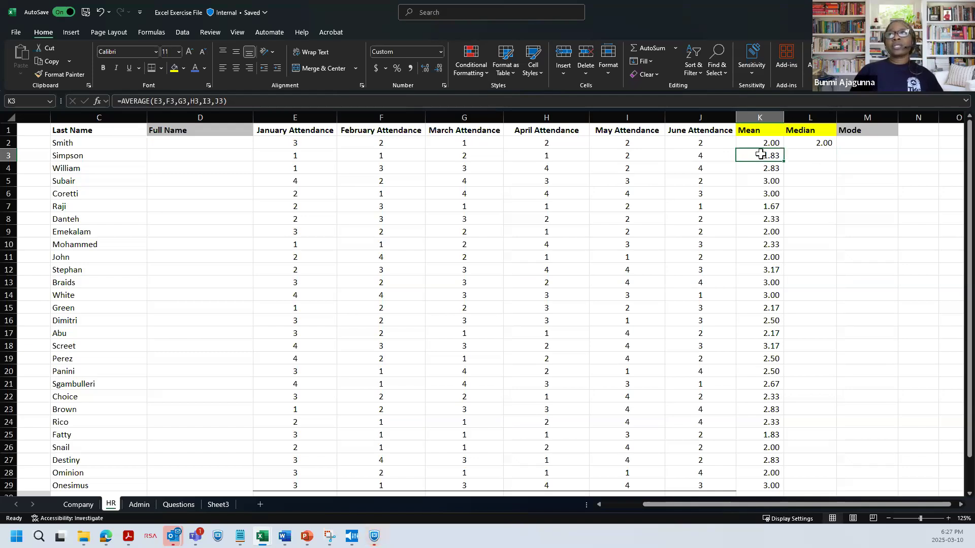
drag(234, 101, 105, 98)
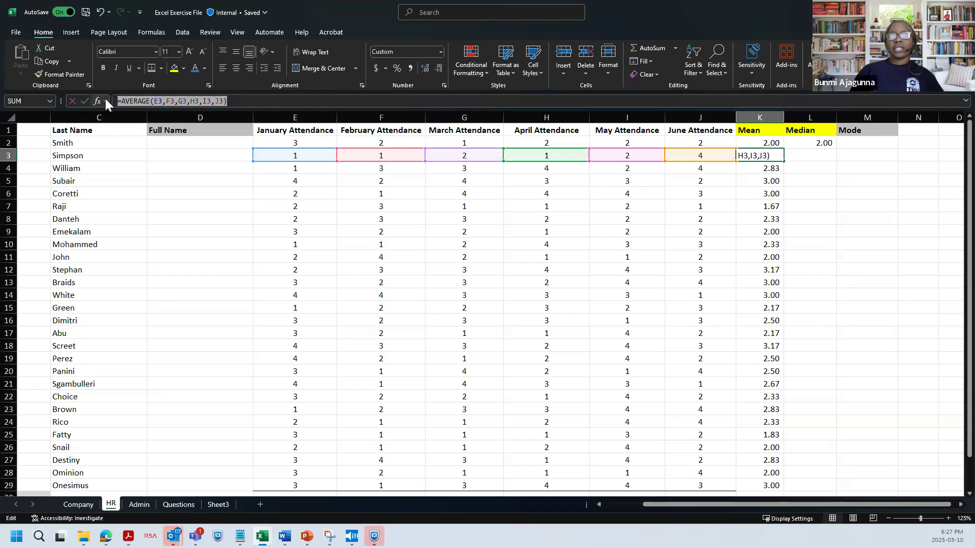
key(ctrl+c)
key(Tab)
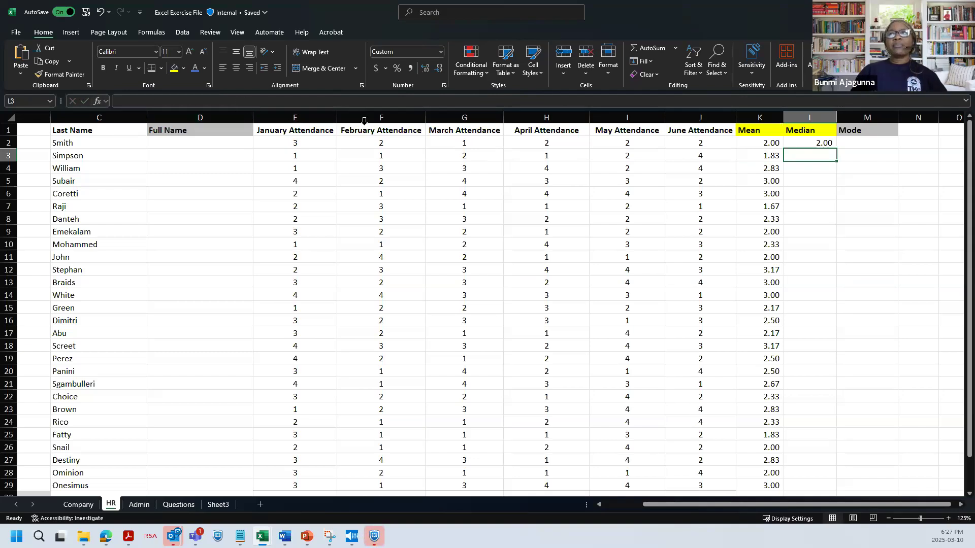
Paste the copied formula text into L3 and change its function to MEDIAN, giving =MEDIAN(E3,F3,G3,H3,I3,J3)
click(379, 102)
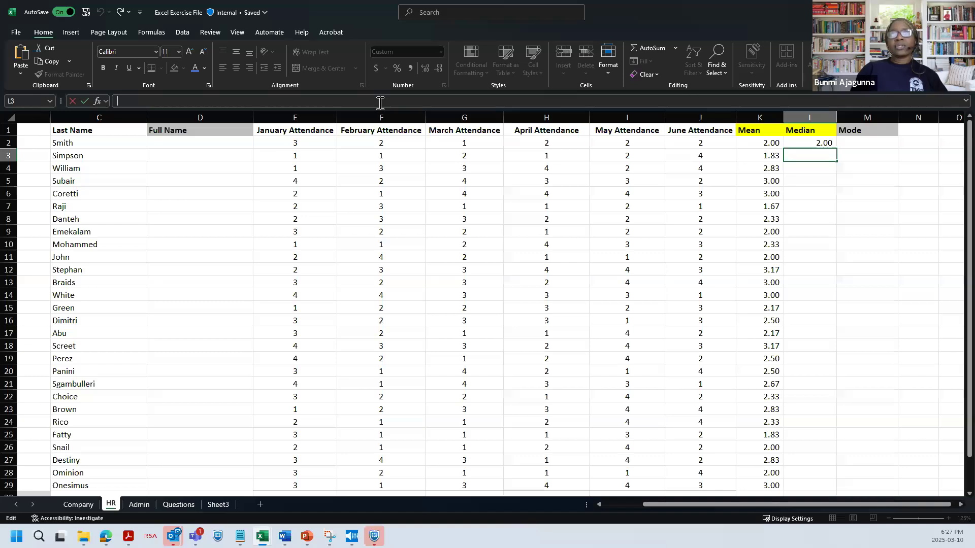
key(ctrl+v)
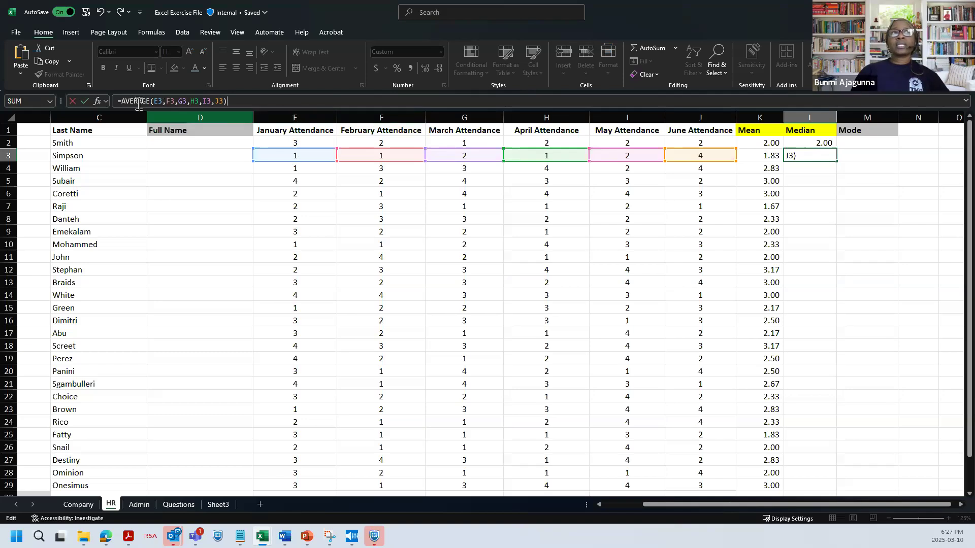
drag(123, 101, 151, 101)
text(median)
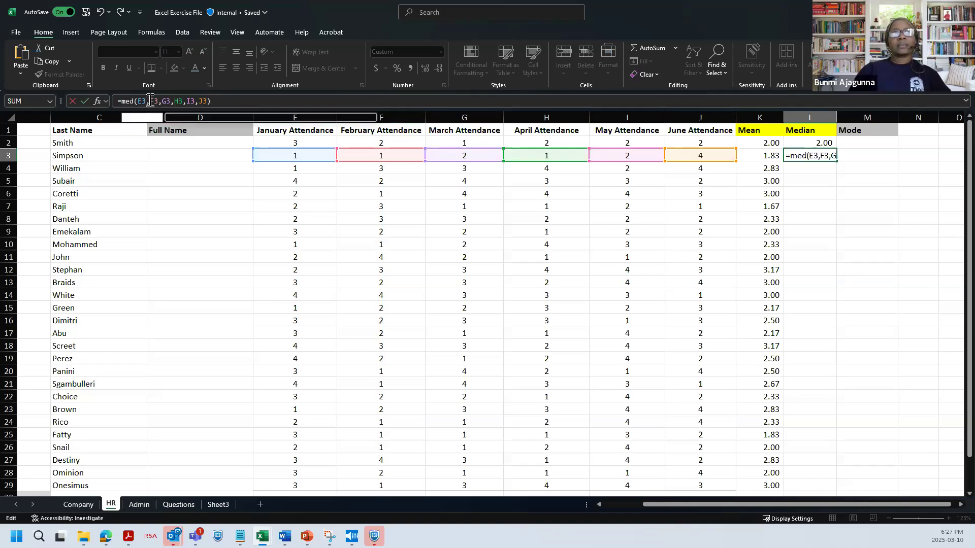
key(Return)
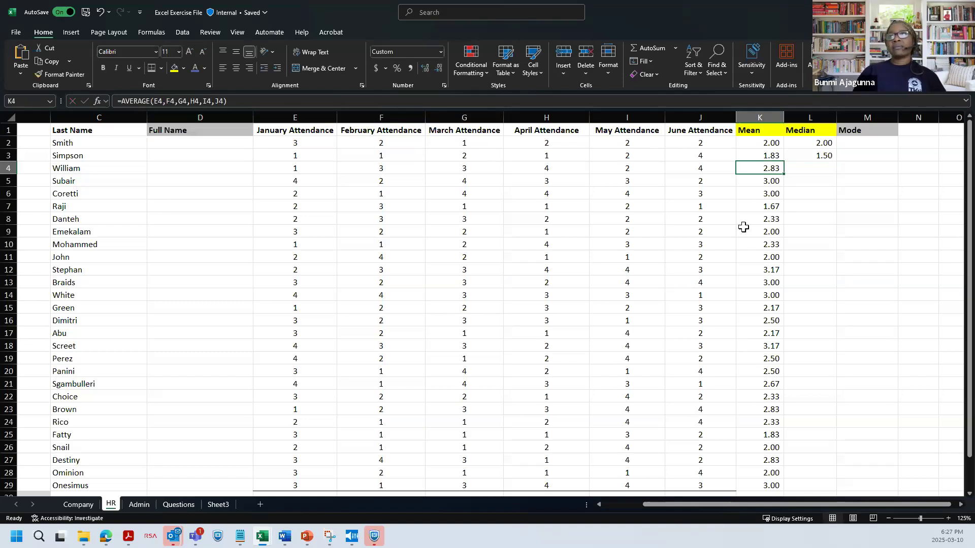
Review the median formula in L3 and fill it down the Median column to L30
click(821, 155)
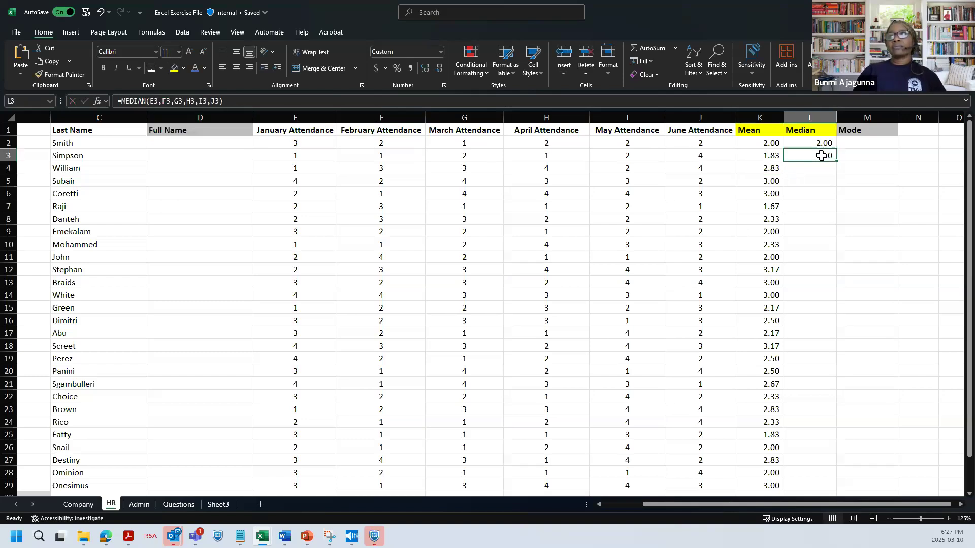
click(752, 100)
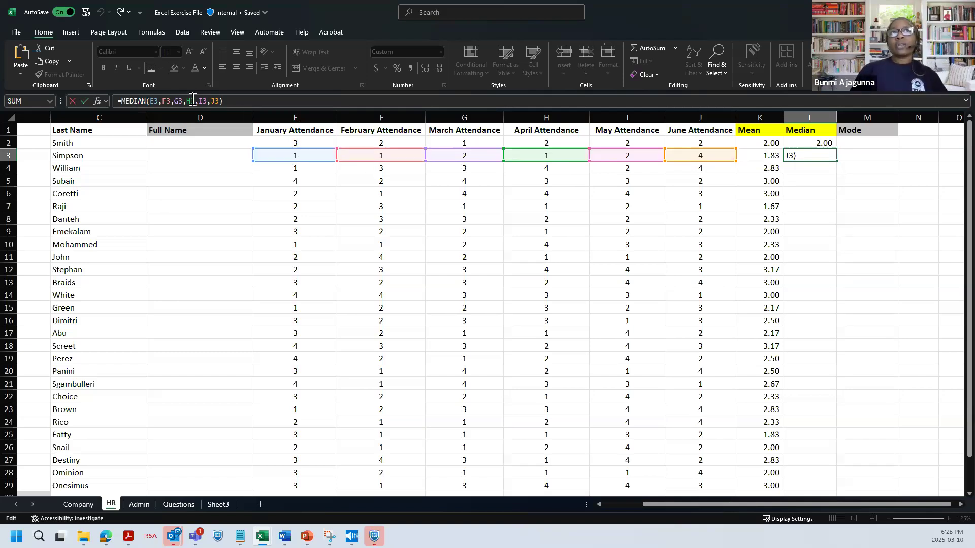
key(Return)
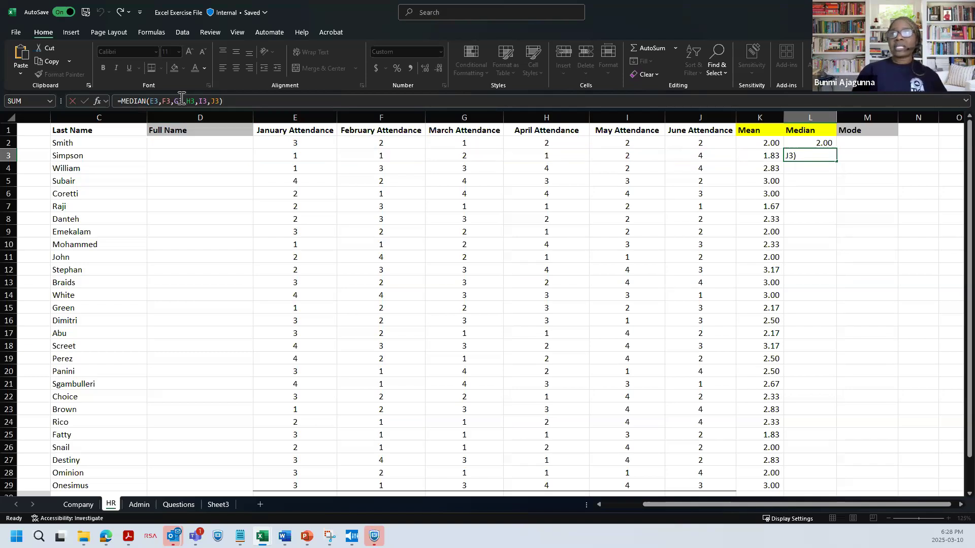
click(808, 155)
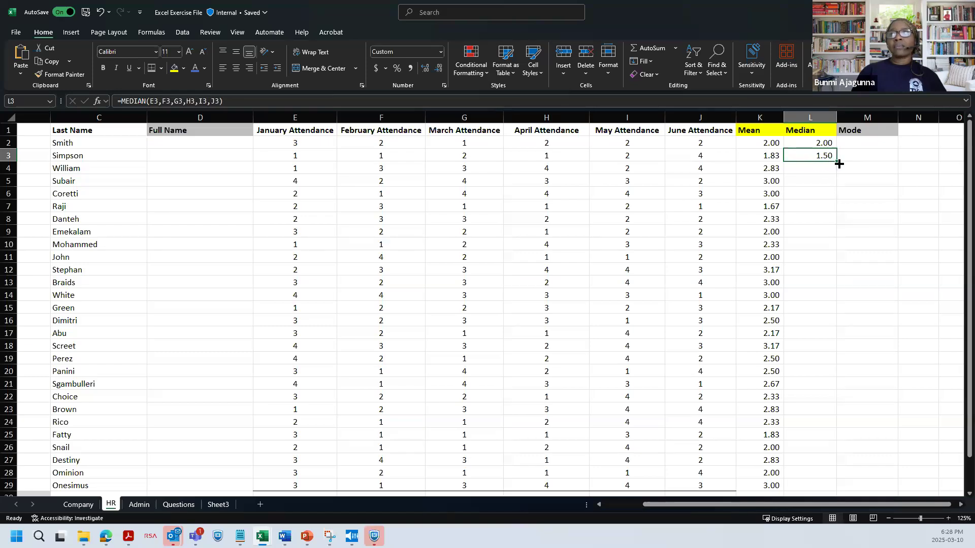
drag(838, 163, 812, 493)
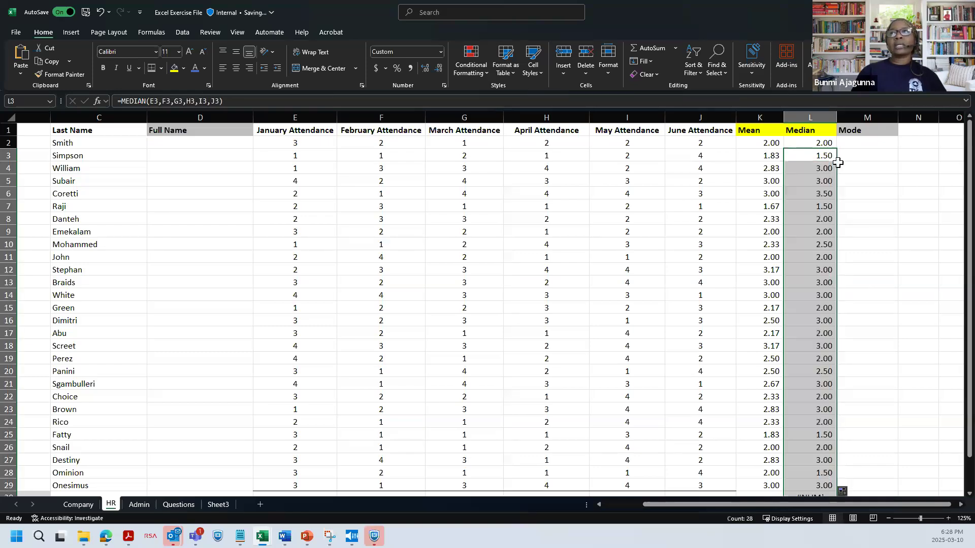
Delete the excess median formula from L30, below the last employee row
scroll(814, 359, down, 3)
click(812, 384)
key(Delete)
scroll(850, 333, up, 3)
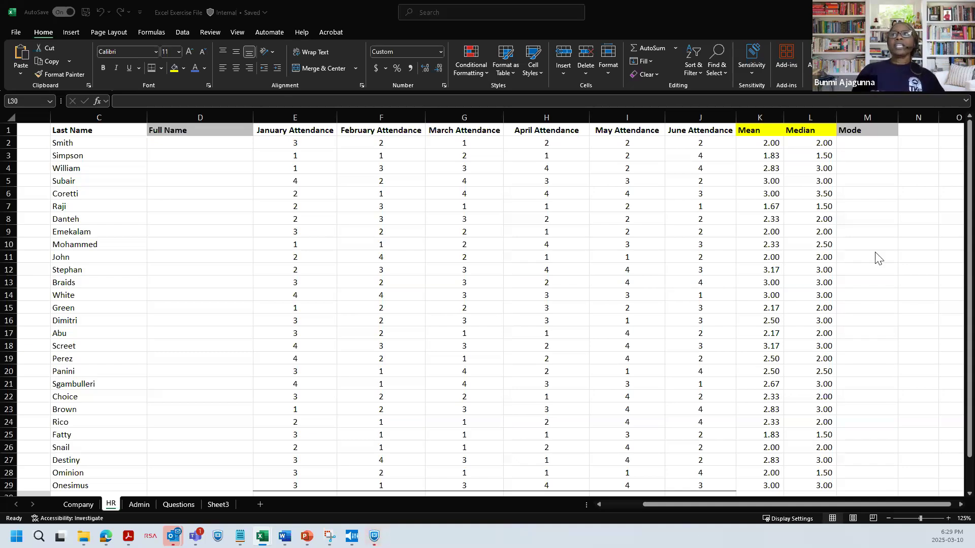
Enter the formula =MODE(E2:J2) in M2, taking the range from the January to June attendance cells
click(861, 142)
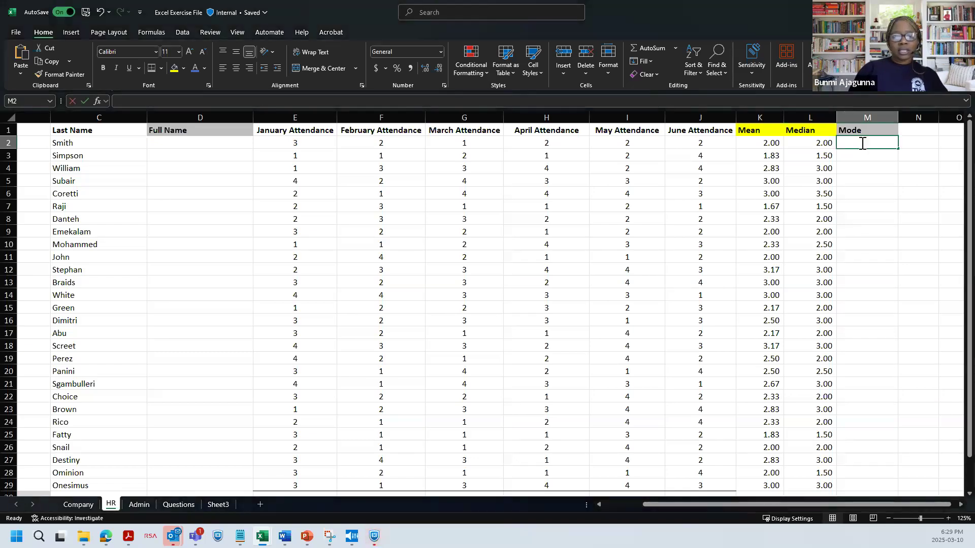
text(=mode()
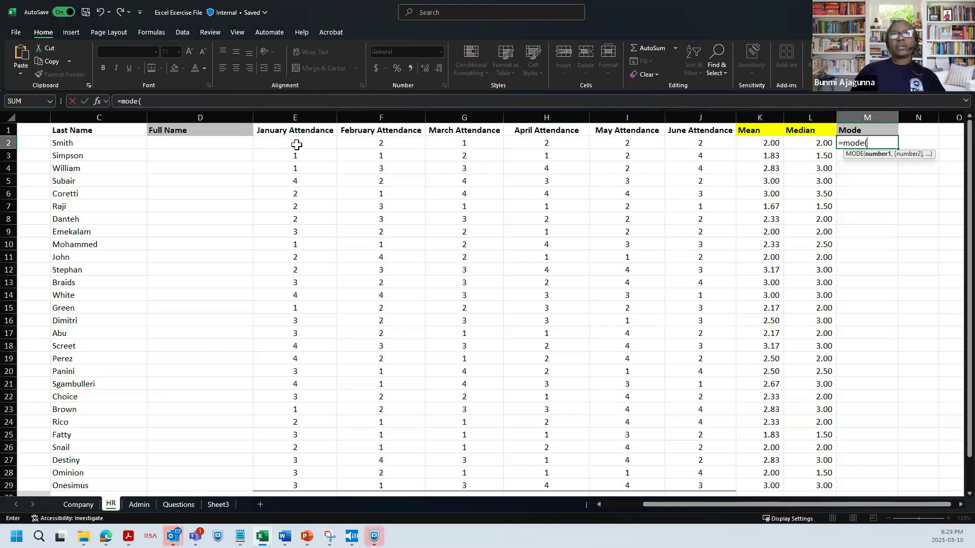
drag(284, 143, 686, 145)
text(_)
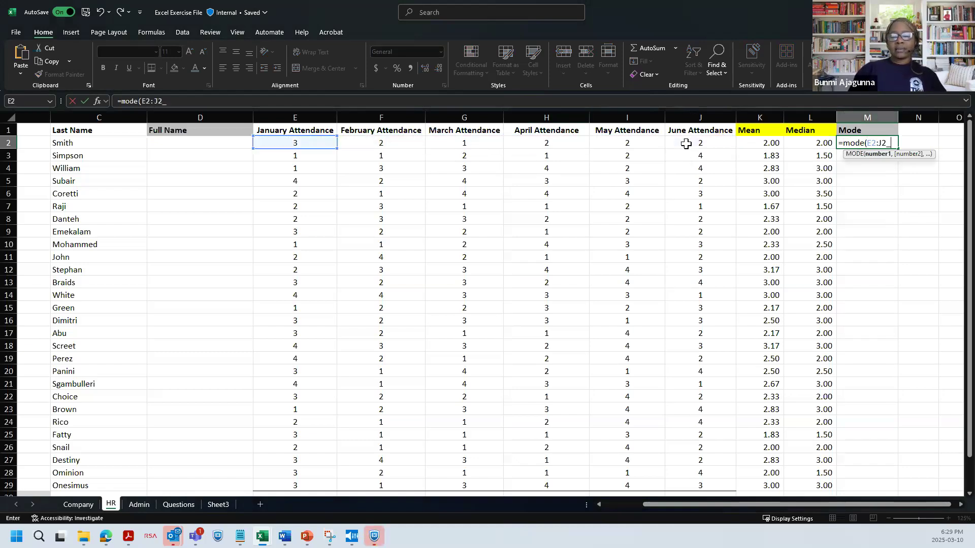
key(BackSpace)
text())
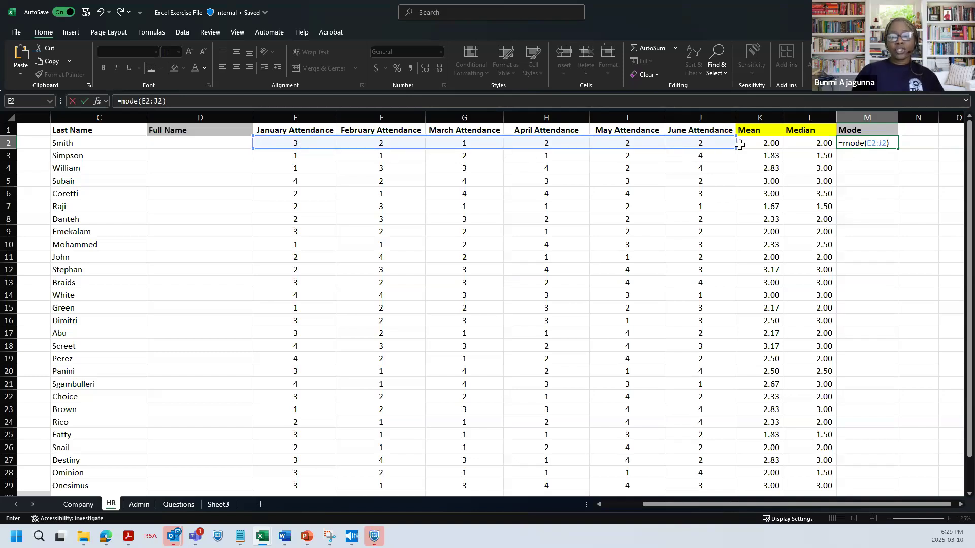
key(Return)
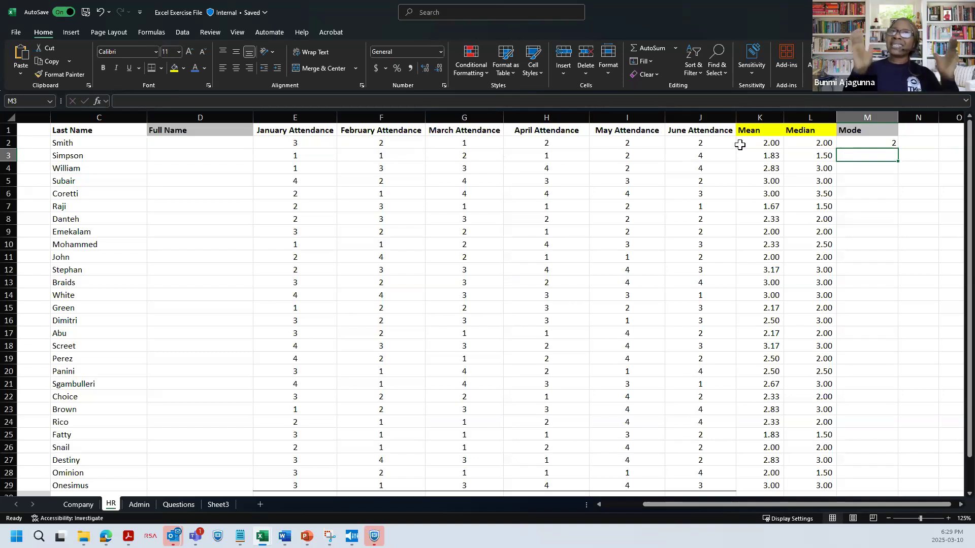
Examine the January to June attendance values in E2:J2 to see which one occurs most often
click(311, 142)
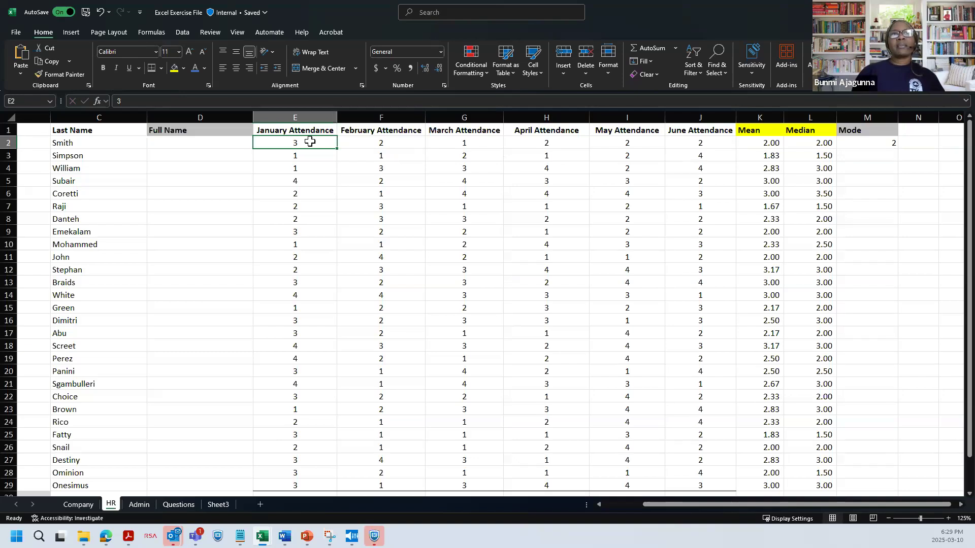
click(379, 143)
click(467, 146)
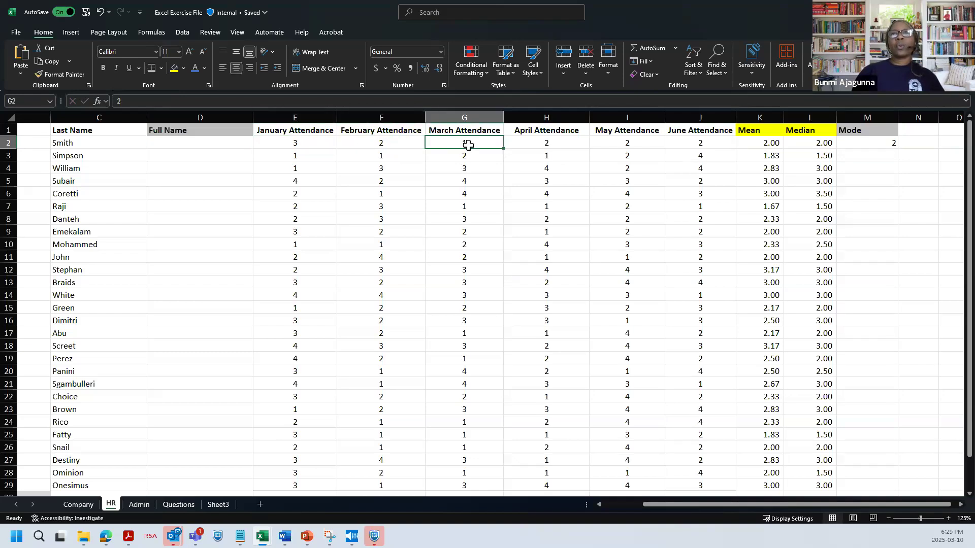
click(547, 145)
drag(580, 144, 689, 148)
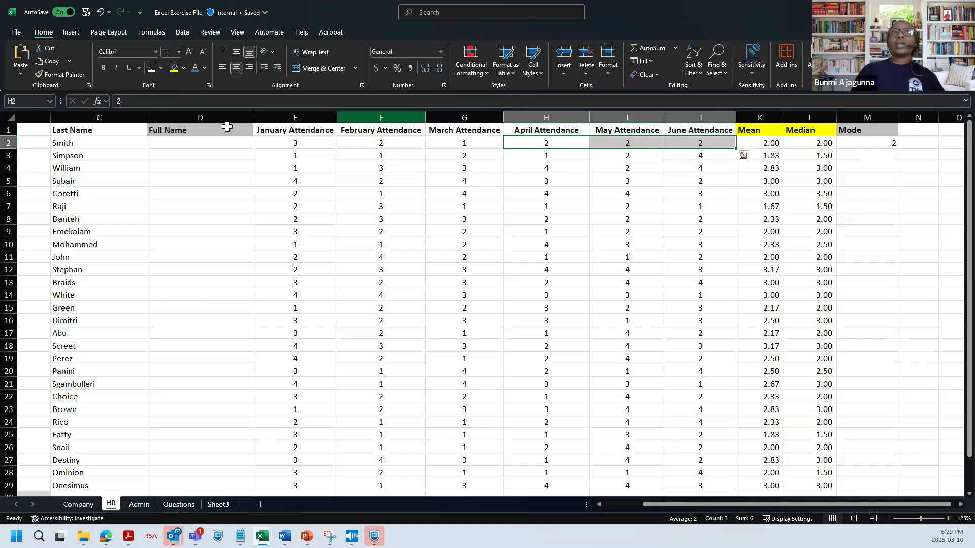
drag(273, 143, 694, 145)
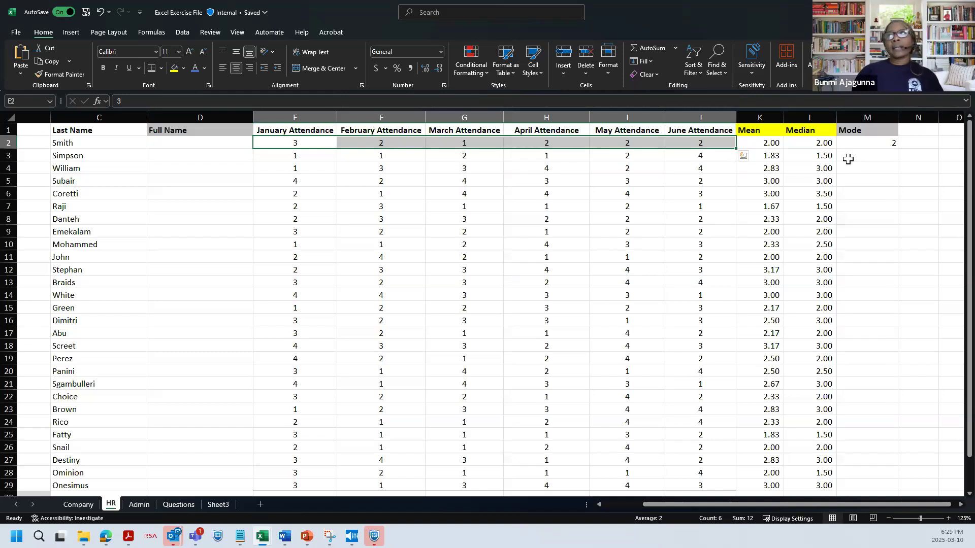
Fill the mode formula from M2 down the Mode column and clear the excess formula in M30
click(859, 144)
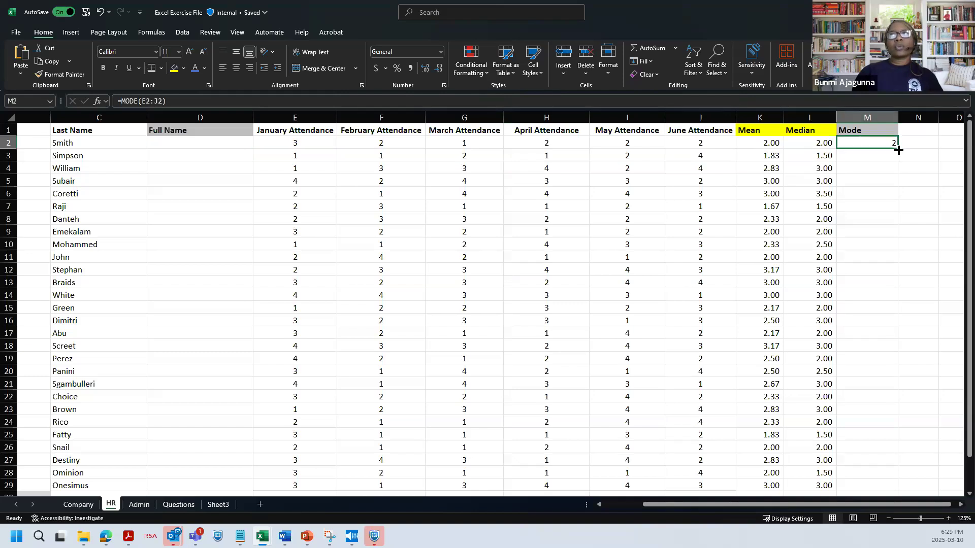
double_click(898, 151)
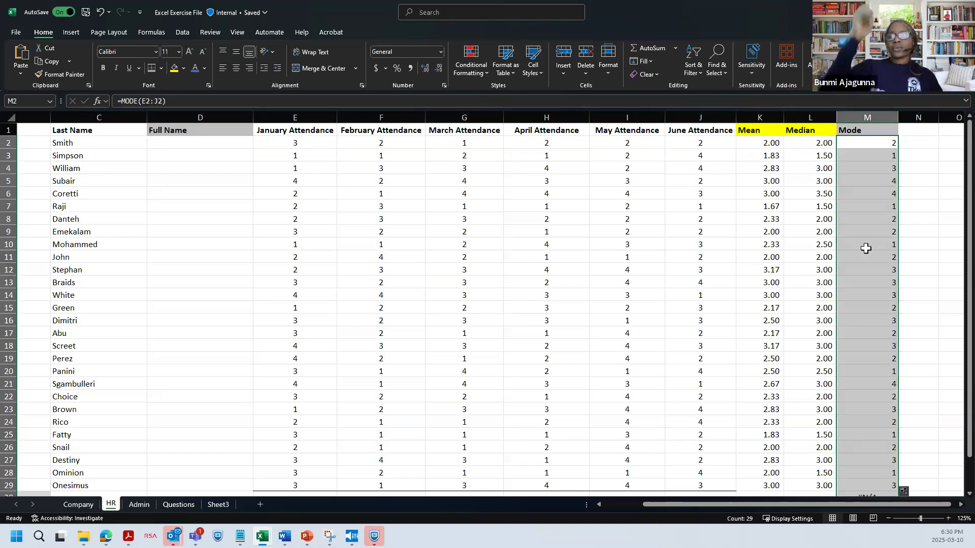
click(882, 480)
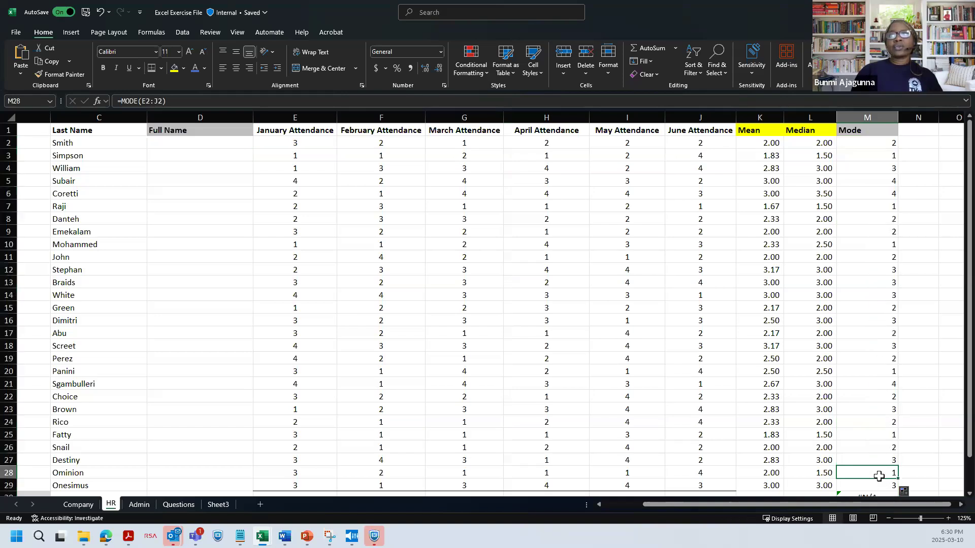
key(Return)
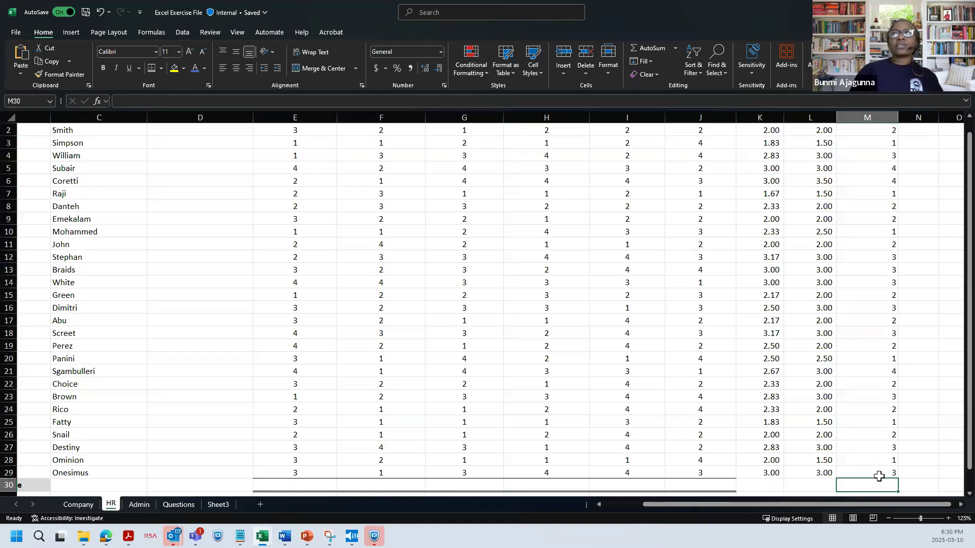
scroll(896, 297, up, 1)
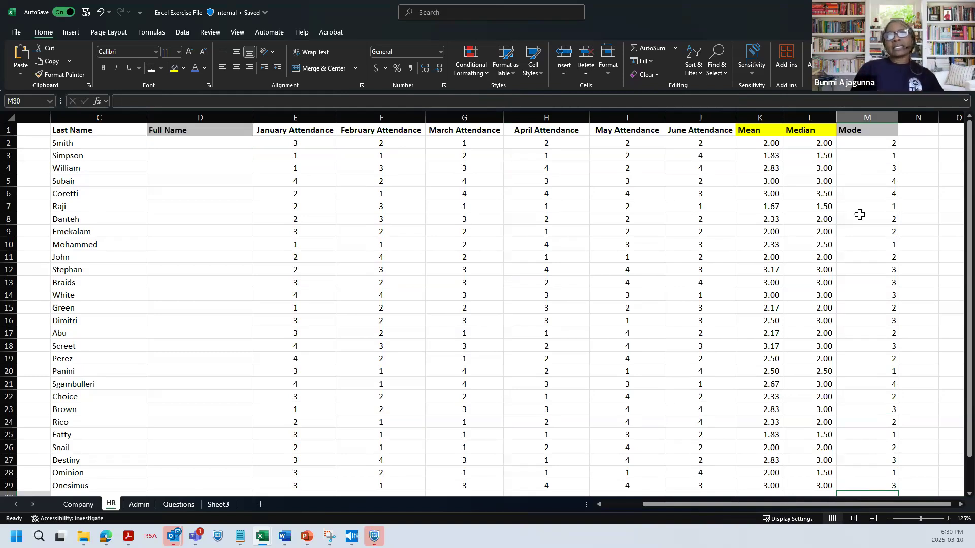
Apply the Comma Style number format to the whole Mode column M
click(875, 116)
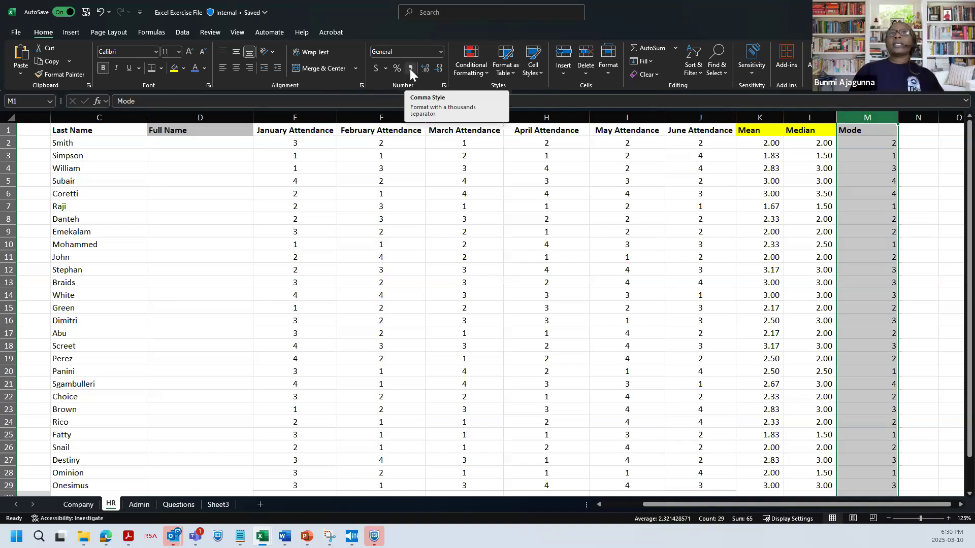
click(409, 69)
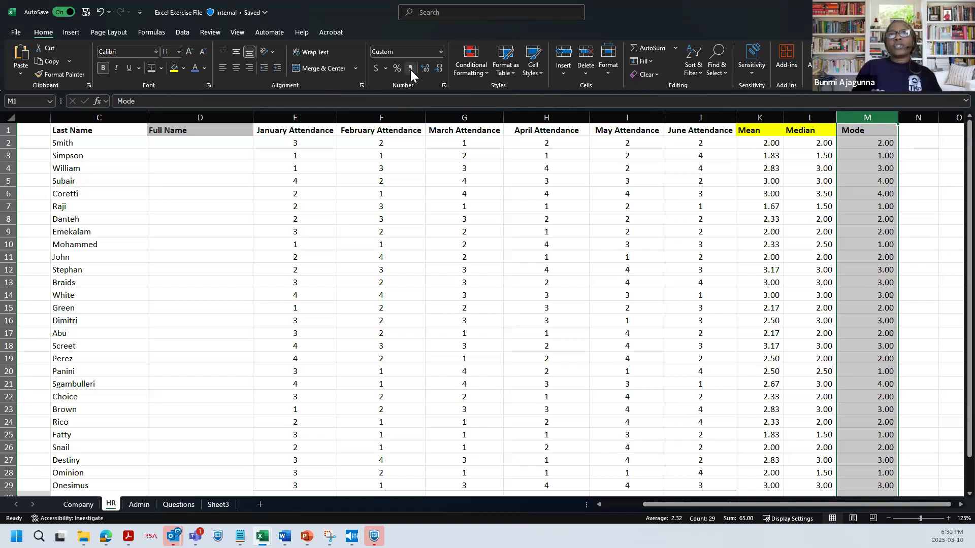
Try the Mode column with zero decimal places, and return it to Comma Style
click(438, 68)
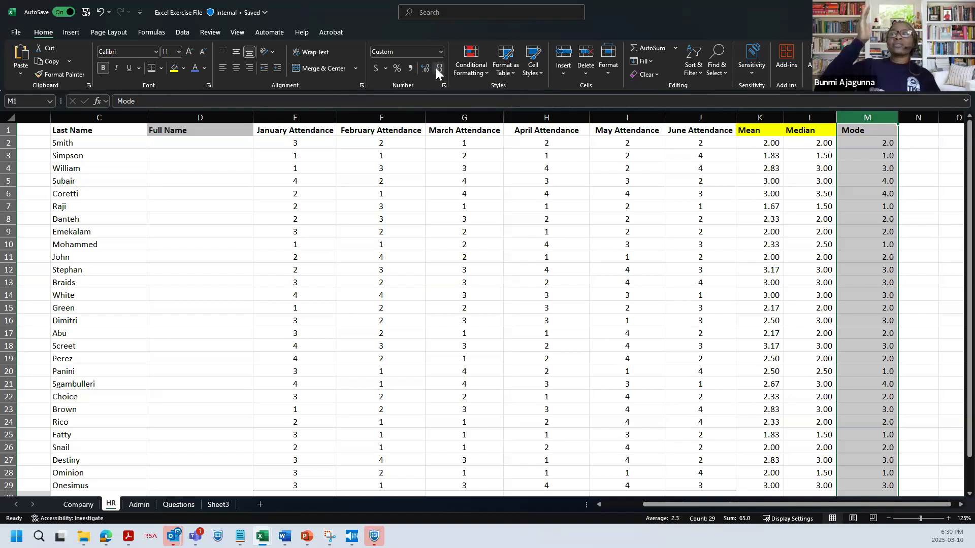
click(436, 68)
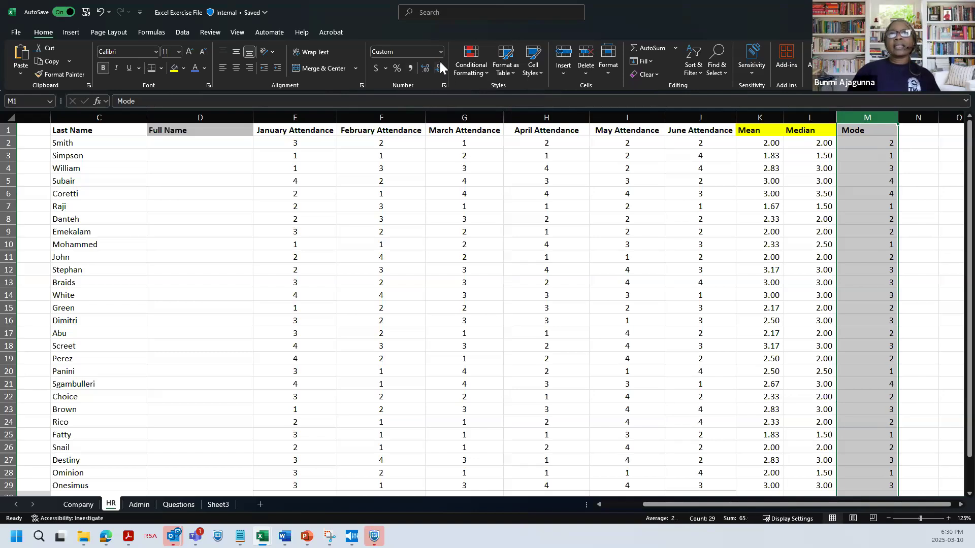
click(410, 68)
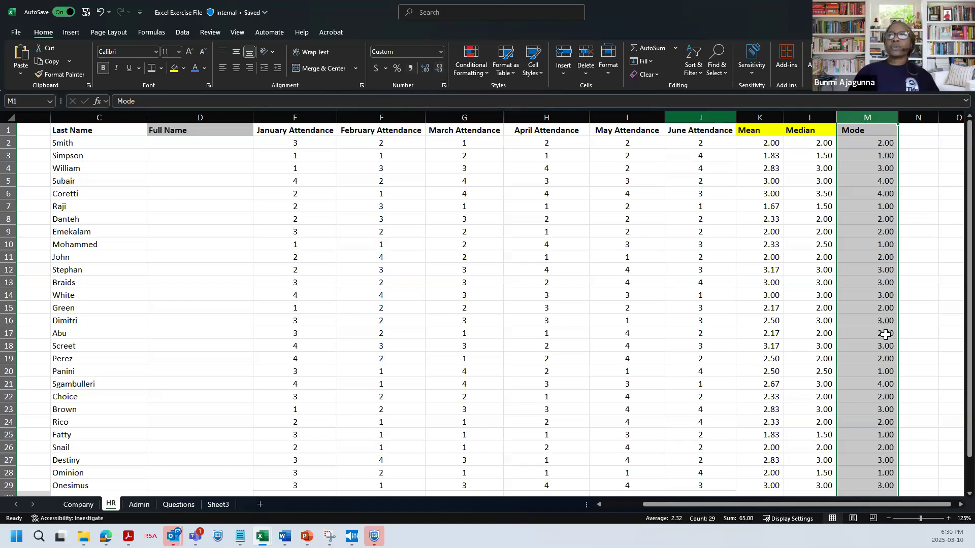
Highlight the Mode heading in M1 with yellow fill
click(860, 132)
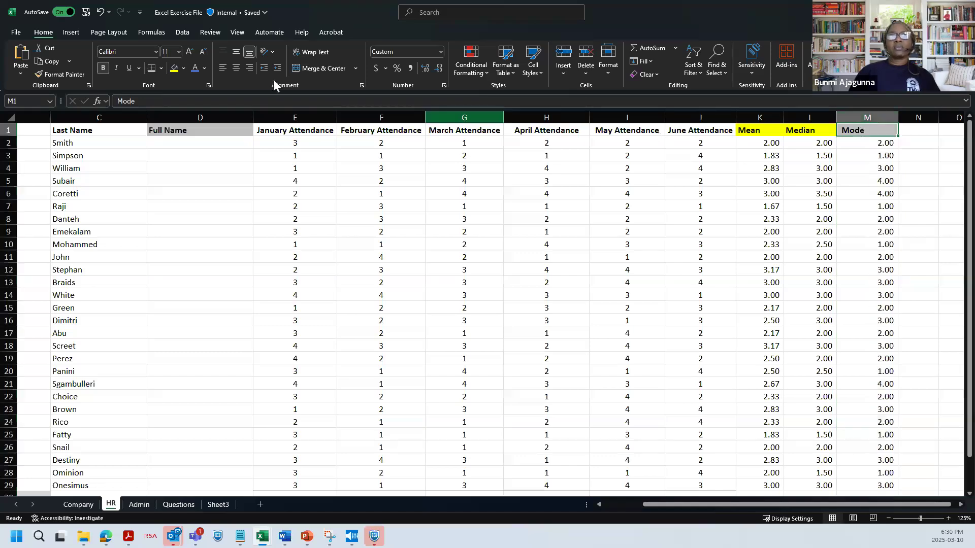
click(174, 70)
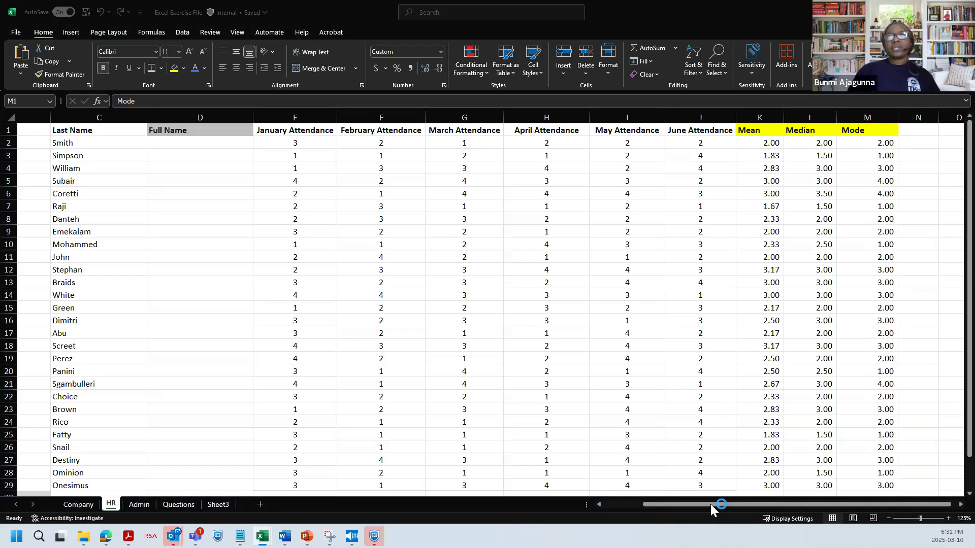
Review the empty Full Name column on the HR sheet and the Full Name, Birth Month and Status columns on the Admin sheet
drag(710, 504, 608, 501)
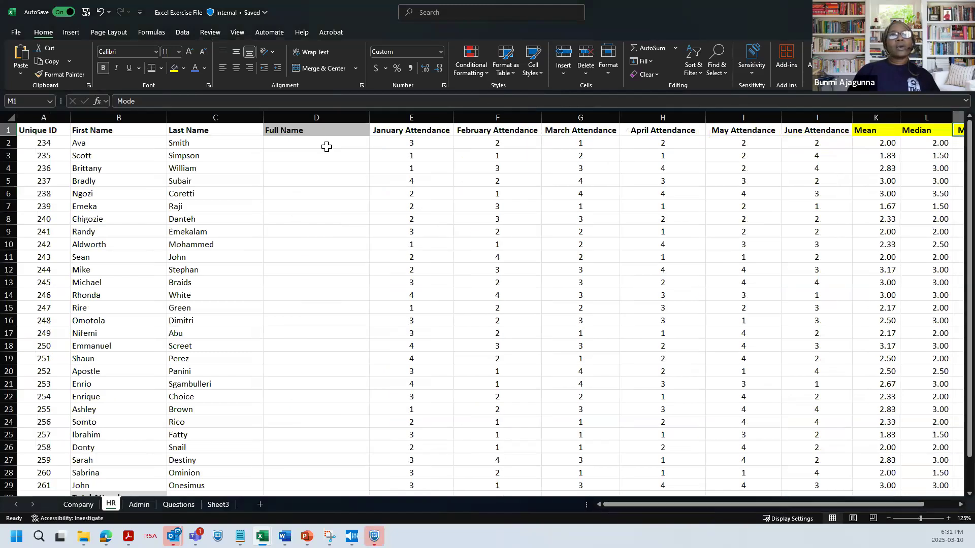
click(315, 131)
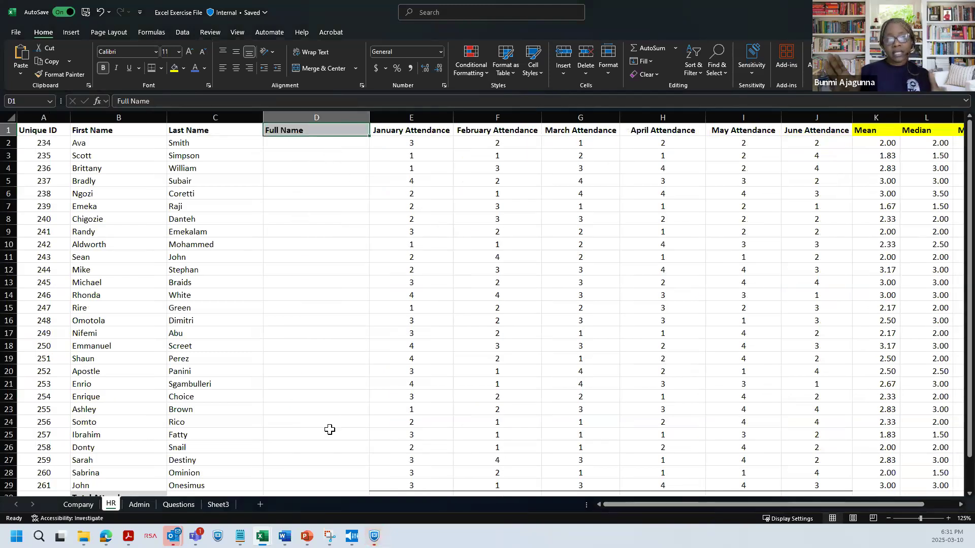
click(135, 504)
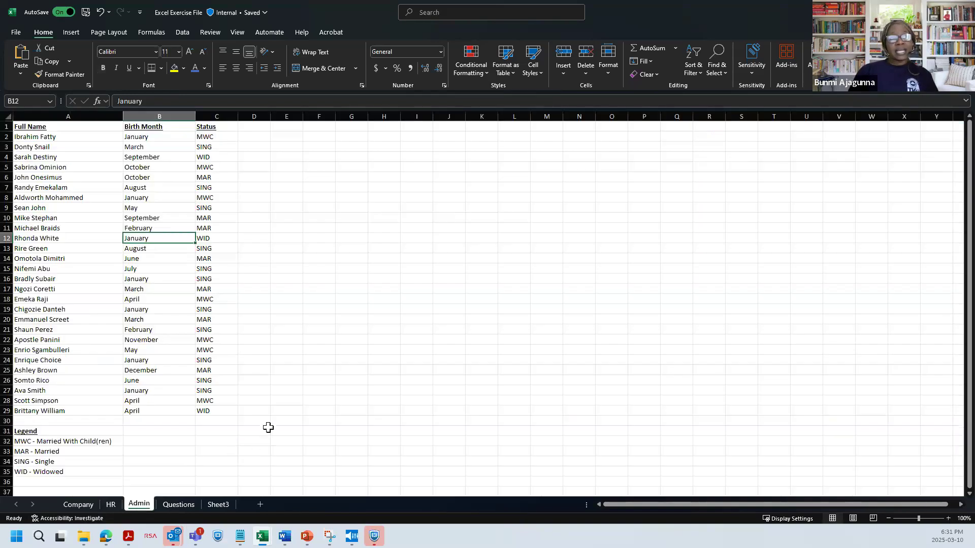
click(70, 111)
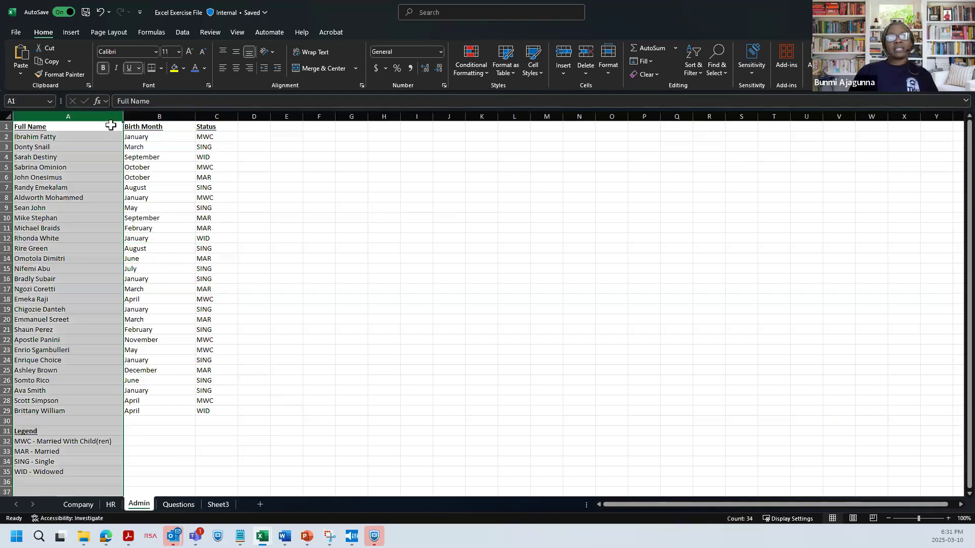
click(145, 113)
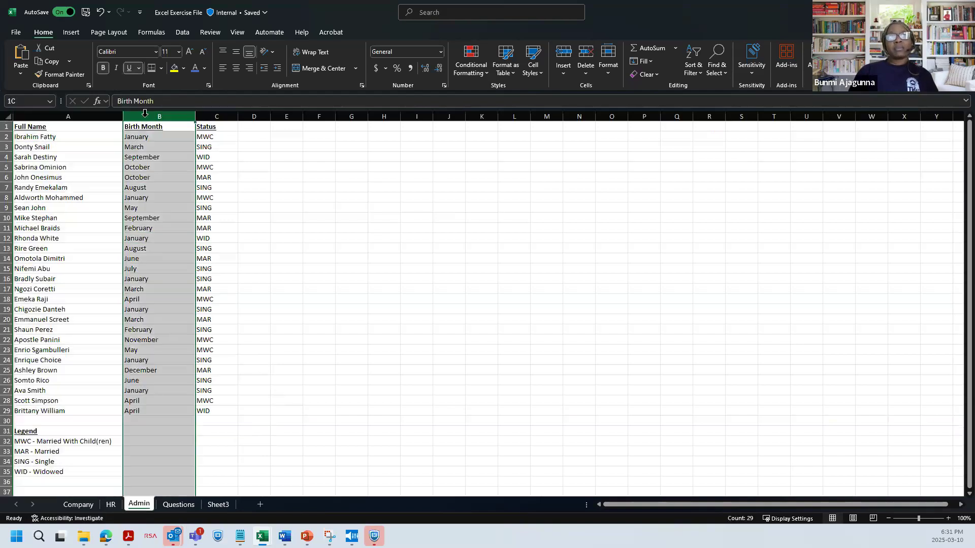
click(210, 114)
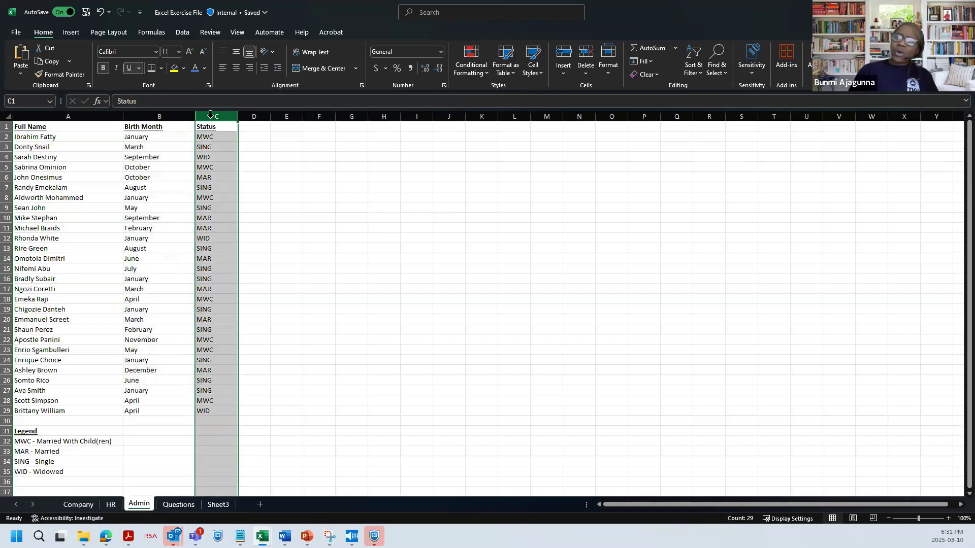
click(94, 114)
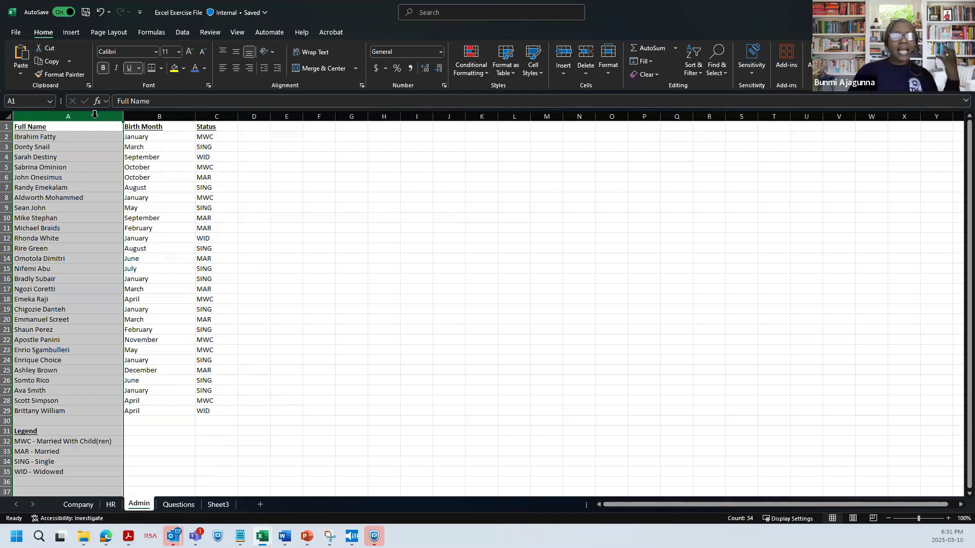
Compare how names are stored on the HR and Admin sheets, and locate the first HR employee's row on the Admin sheet
click(111, 504)
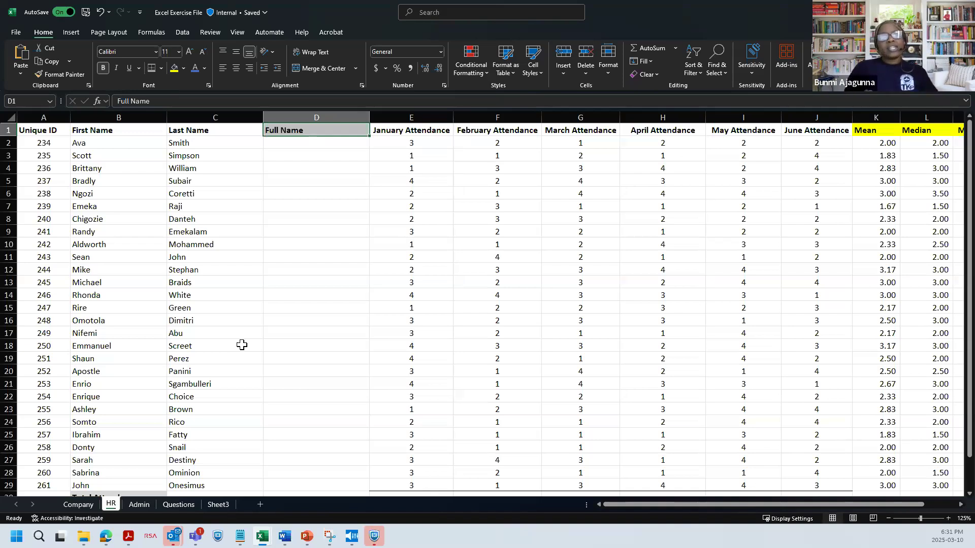
click(147, 503)
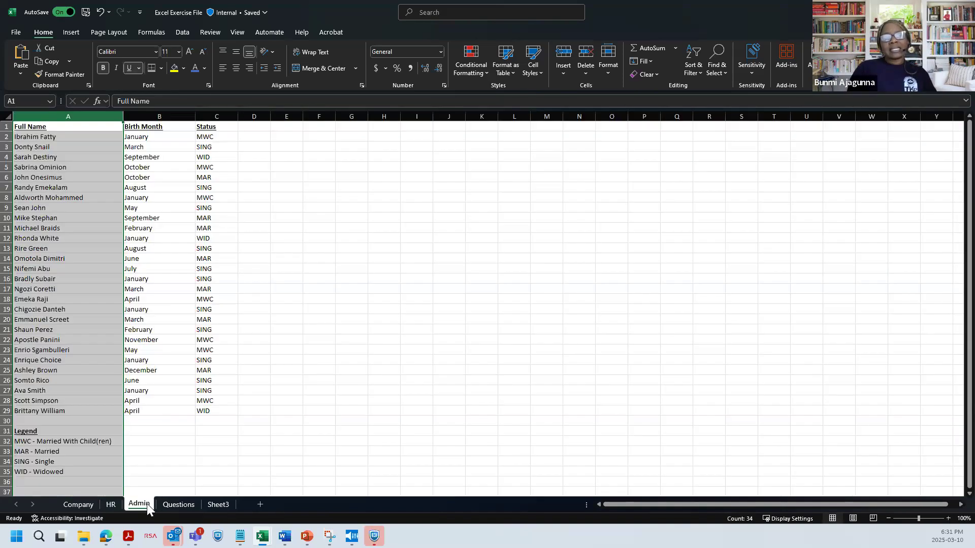
click(112, 505)
click(105, 141)
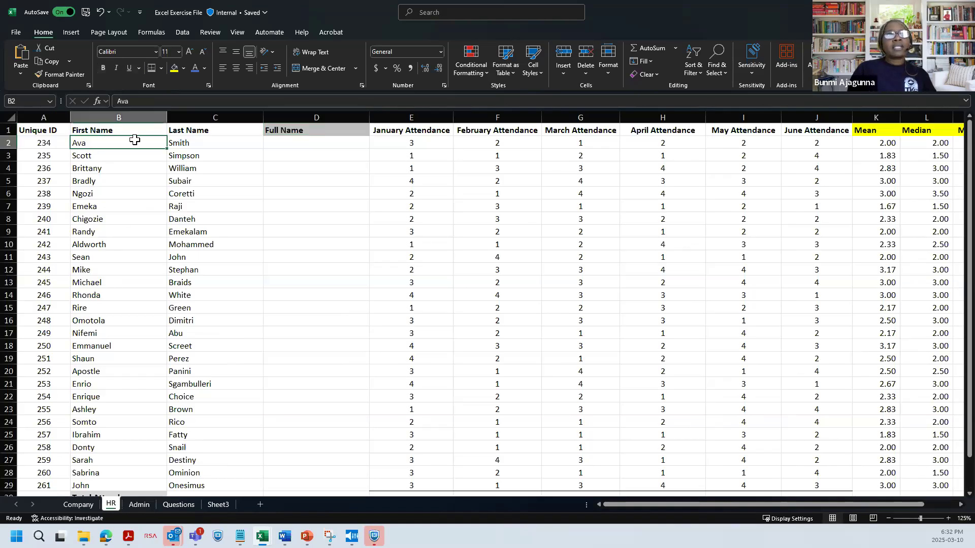
click(181, 142)
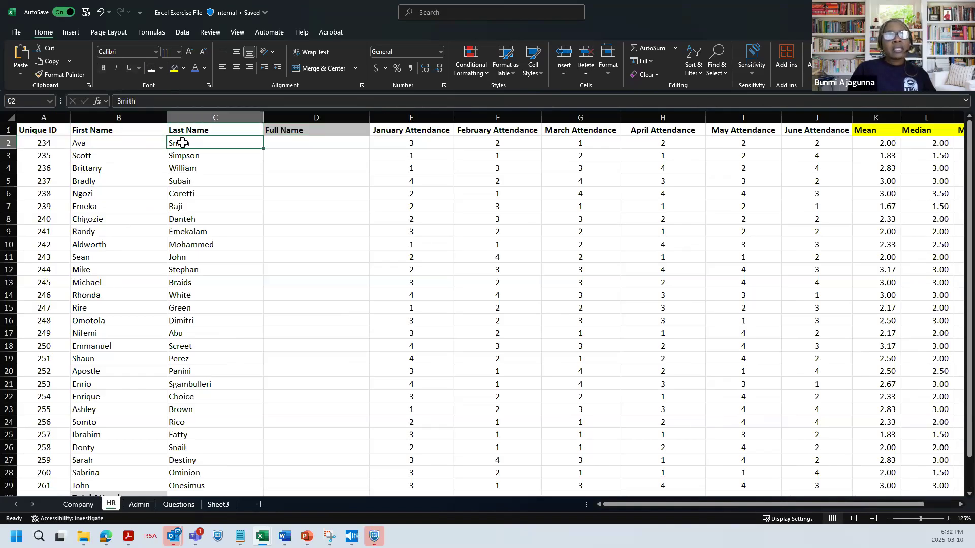
click(141, 505)
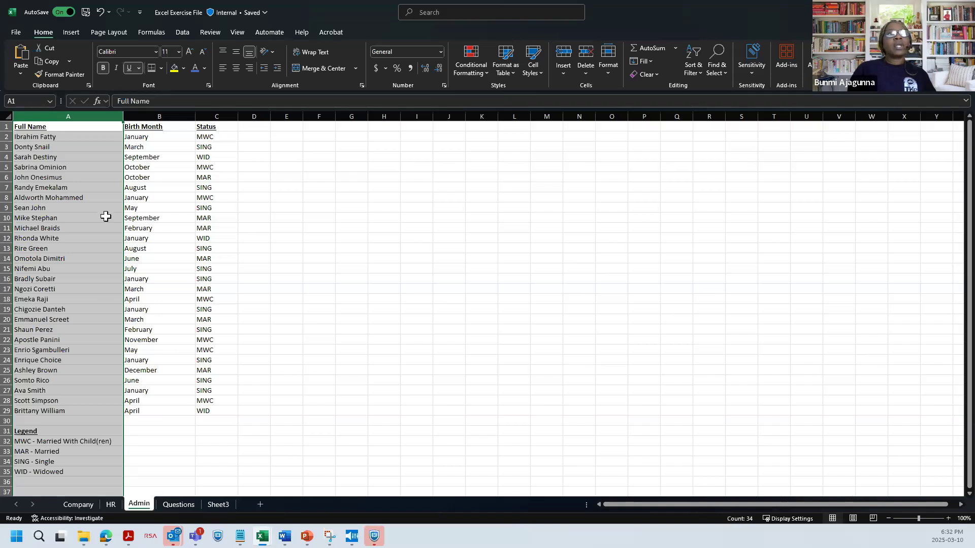
click(105, 217)
drag(80, 126, 68, 412)
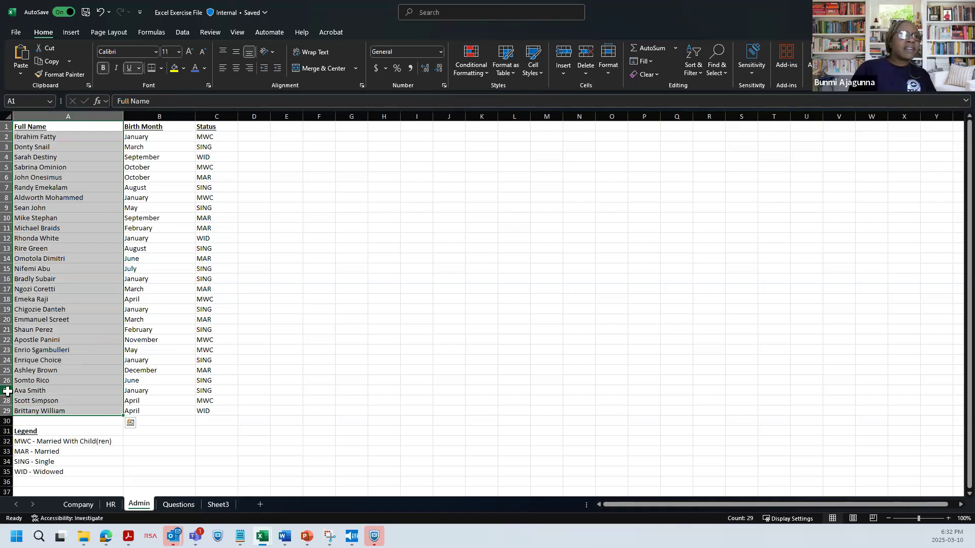
click(5, 390)
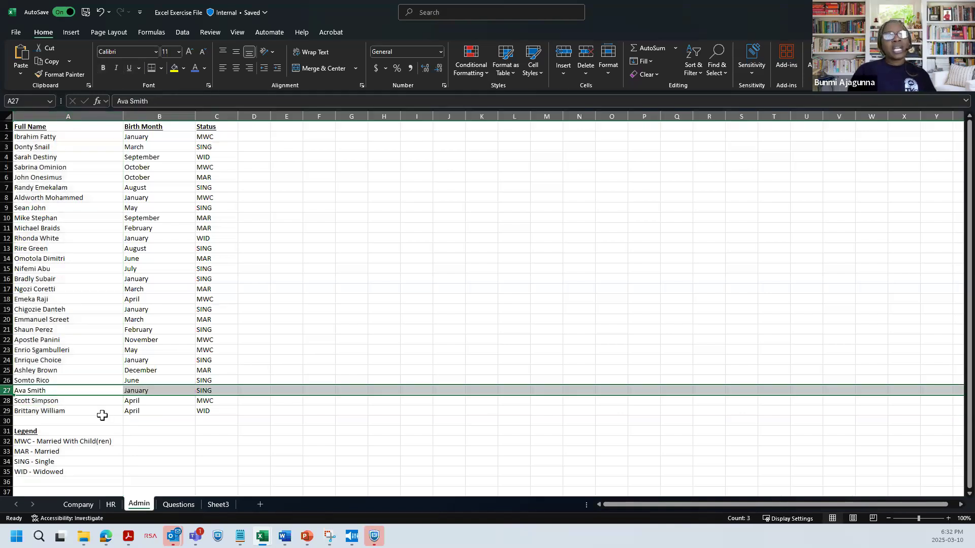
Try entering January by hand in D2 of the HR sheet for the first employee
click(111, 504)
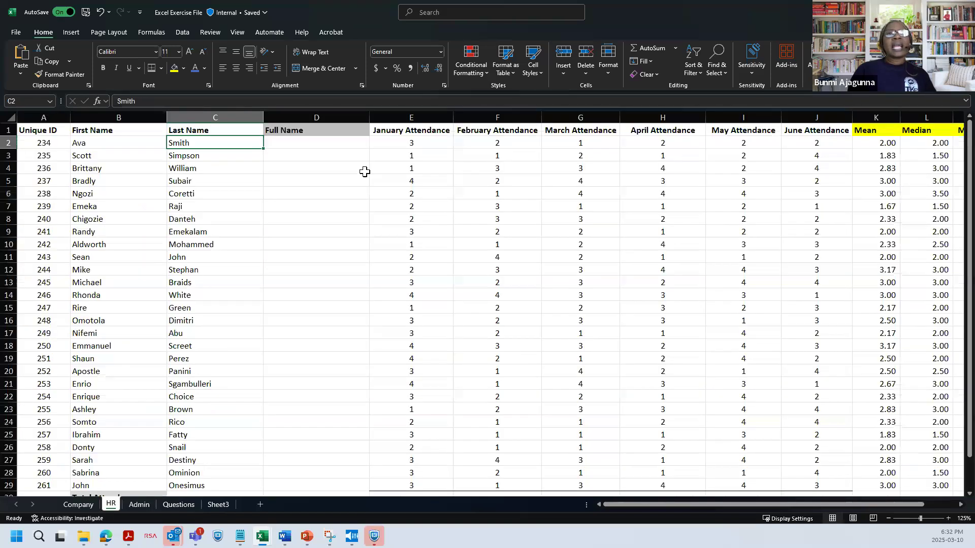
click(342, 147)
text(Janu)
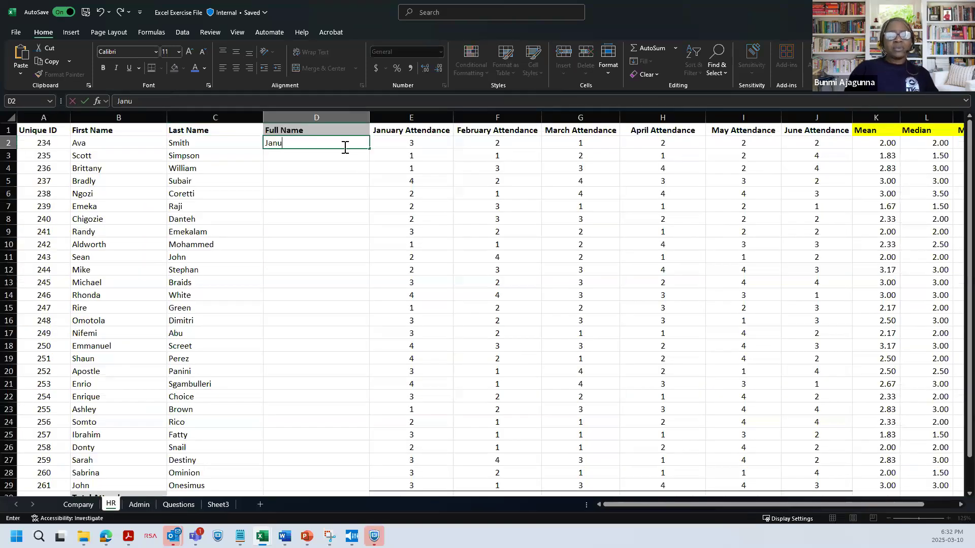
text(ary)
key(Return)
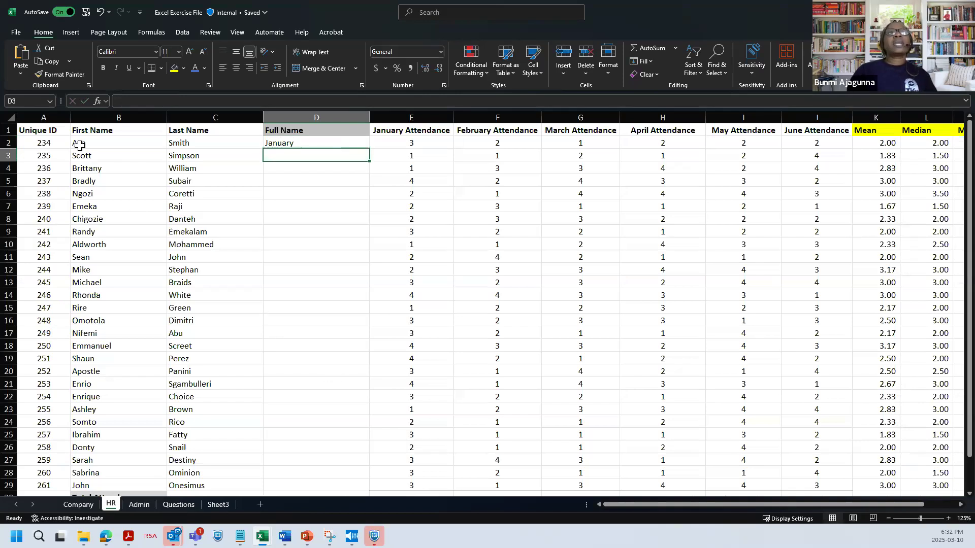
Compare the separate first and last names on the HR sheet with the combined full names on the Admin sheet
drag(78, 143, 307, 463)
click(306, 457)
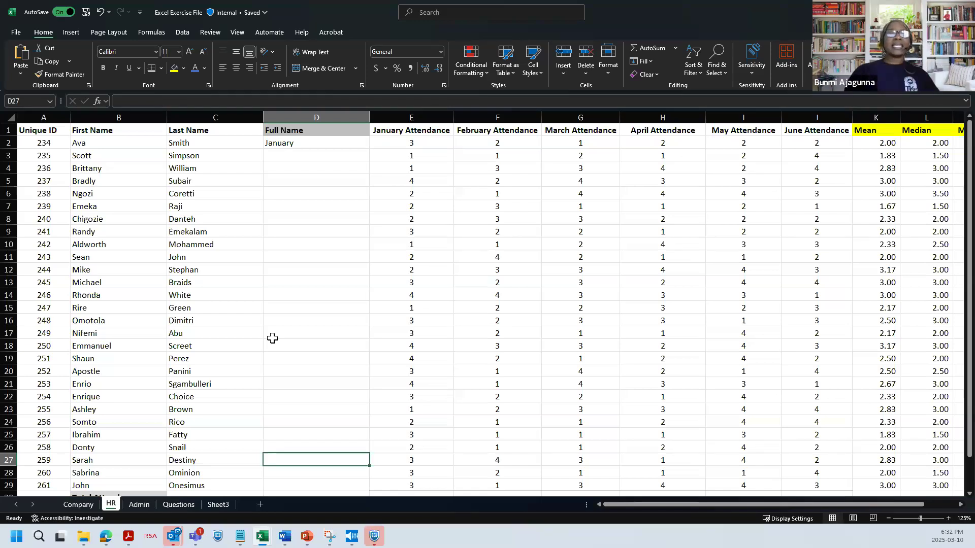
click(140, 504)
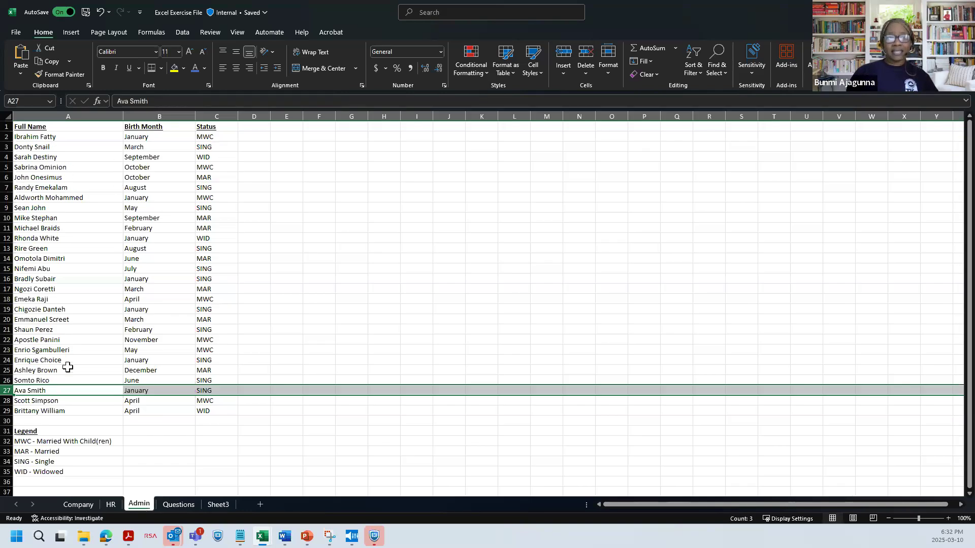
click(110, 504)
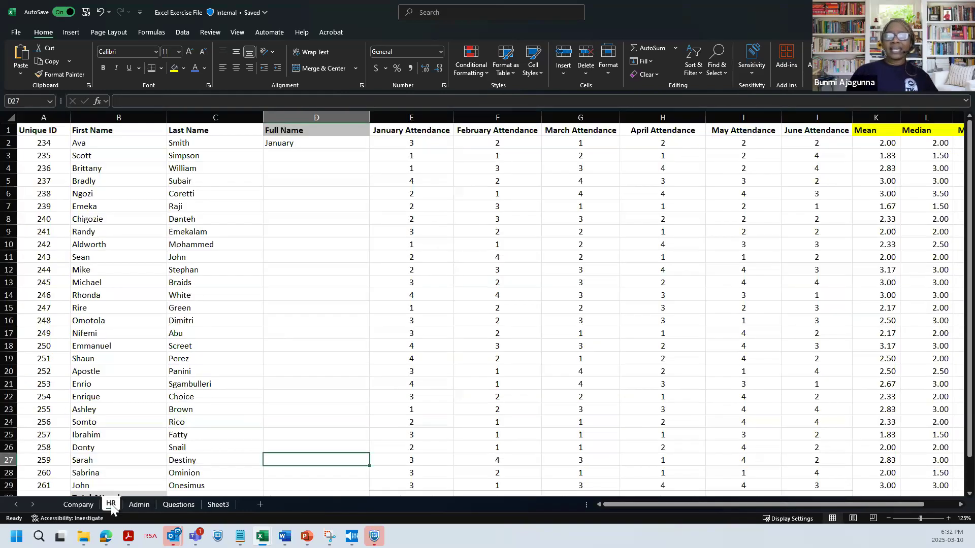
click(141, 506)
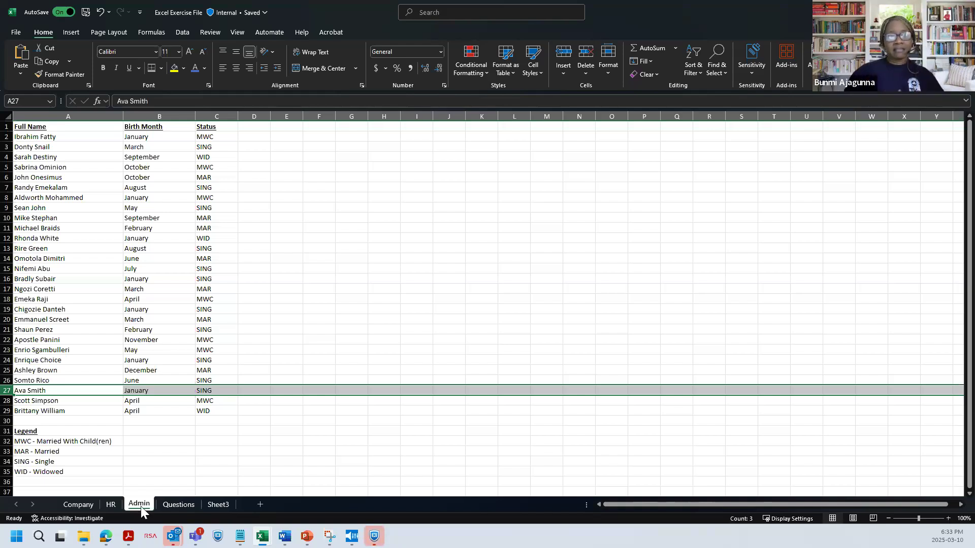
click(112, 504)
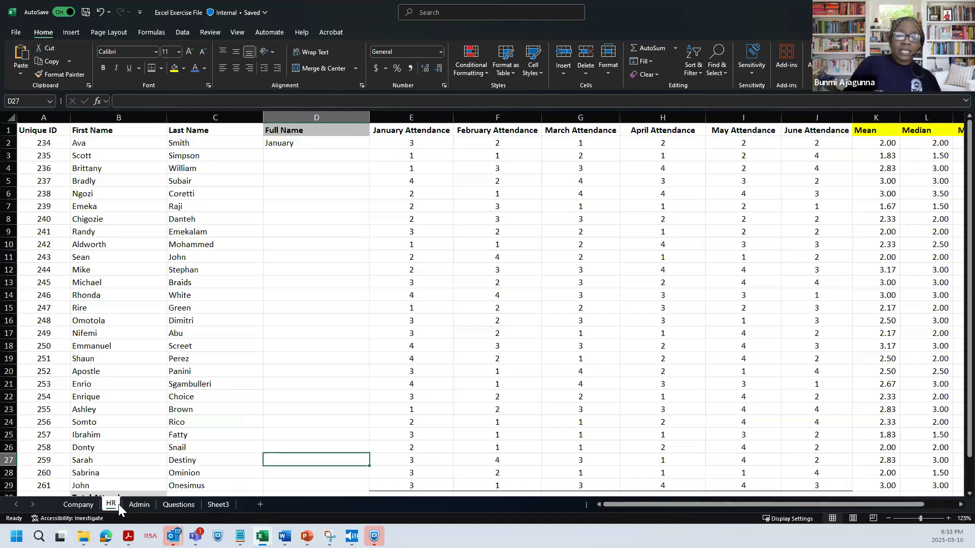
click(290, 157)
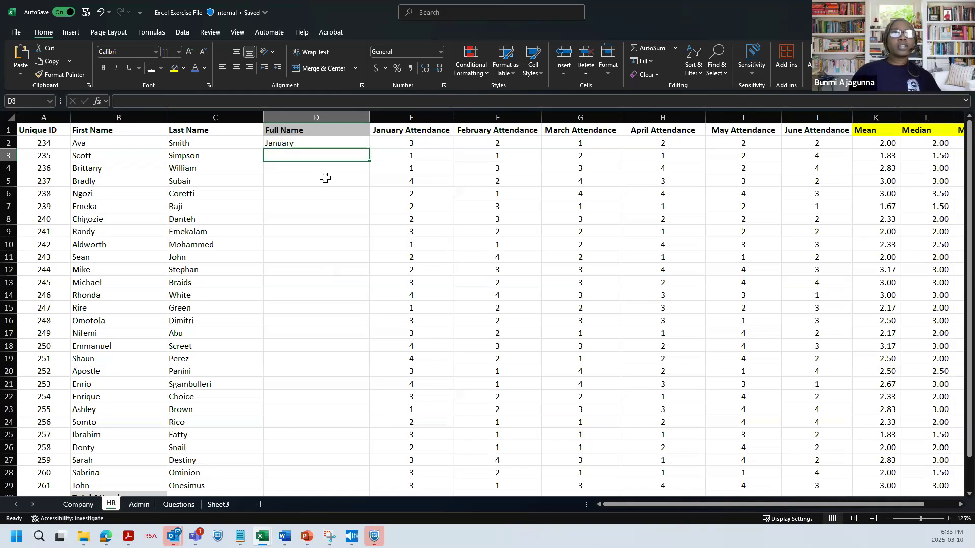
Try the first employee's full name in D2 in place of the month, and clear the cell again
click(318, 141)
key(Delete)
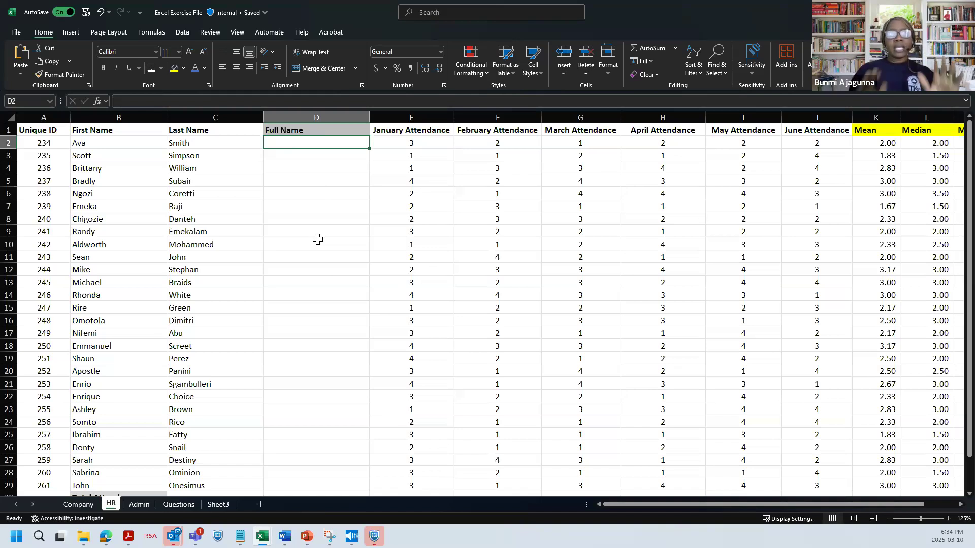
text(Ava Smith)
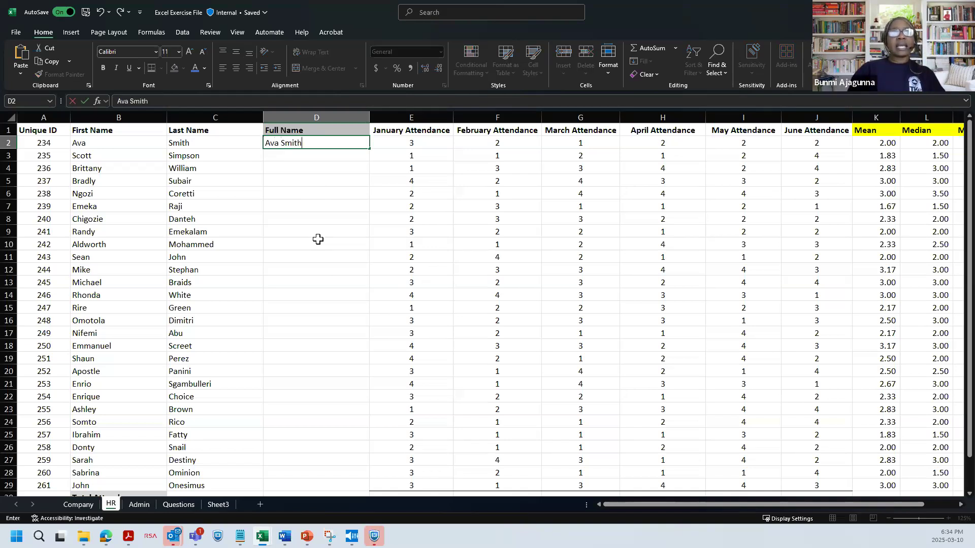
key(Return)
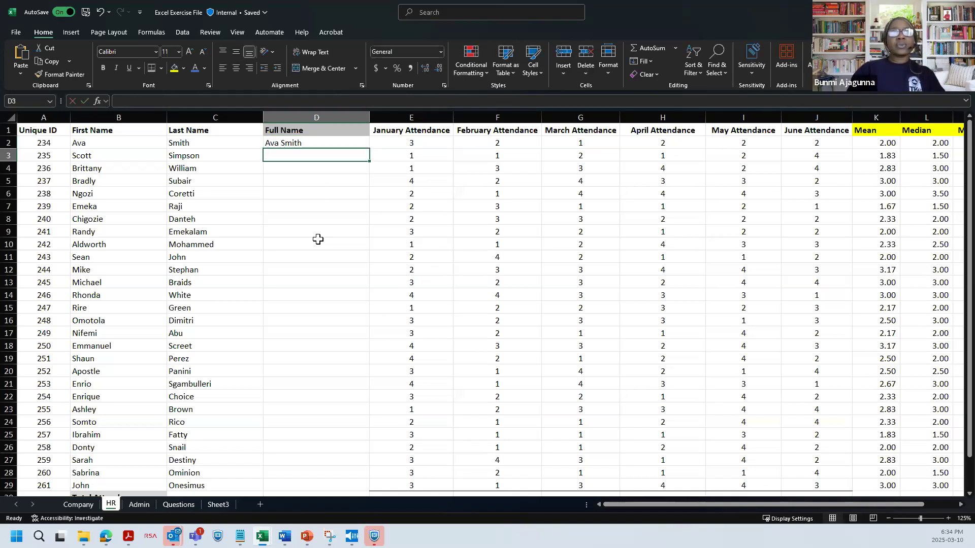
key(Up)
key(Delete)
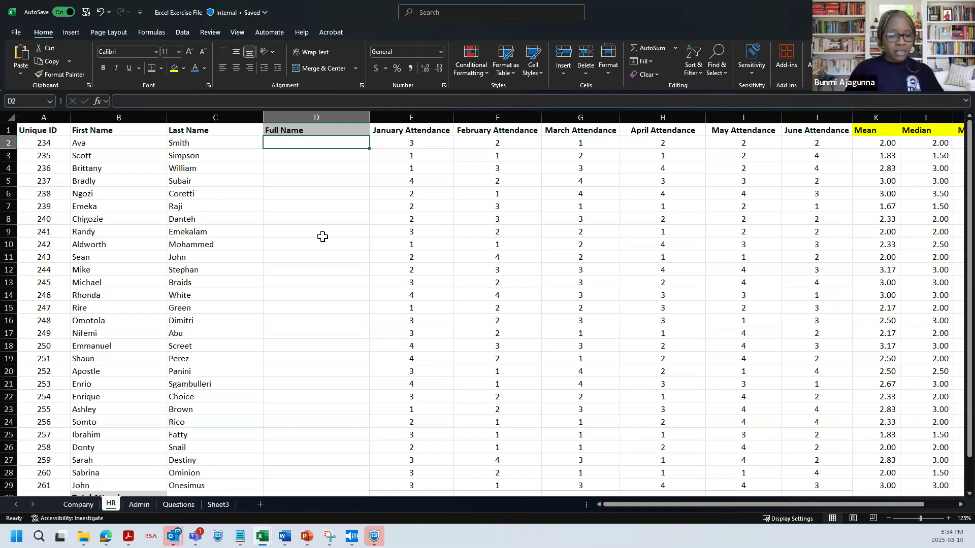
Enter the first two employees' full names in D2 and D3, accept the Flash Fill suggestion for the remaining rows, and check the filled names
text(Ava Smith)
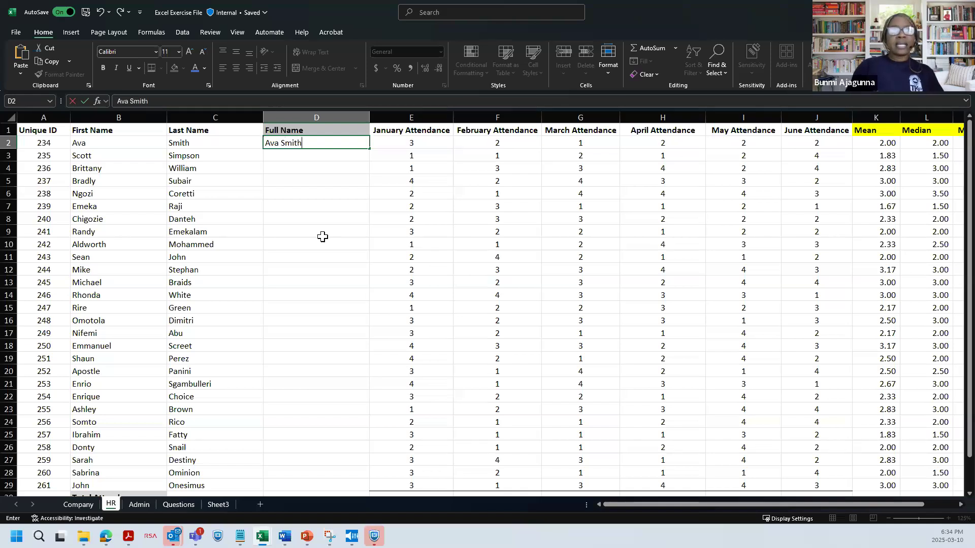
key(Return)
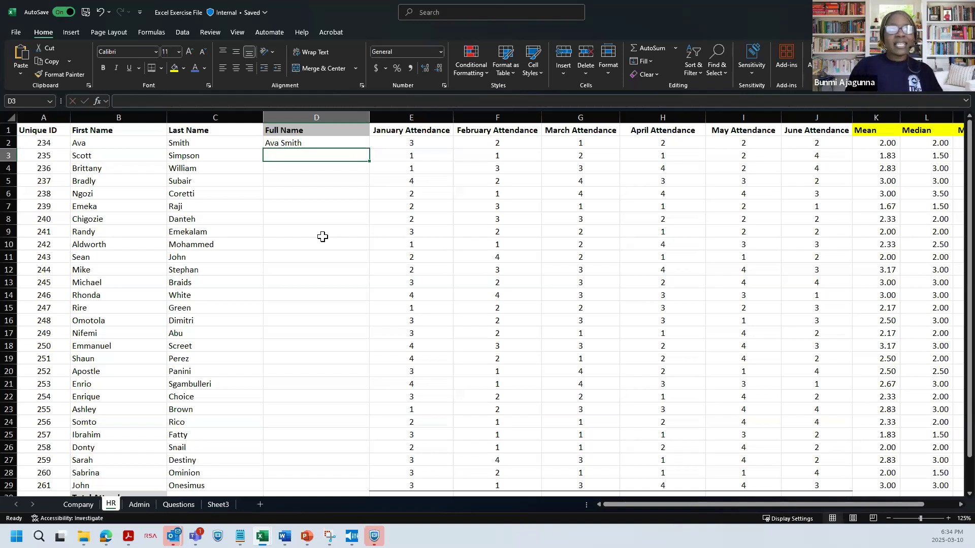
text(Scott Simpson)
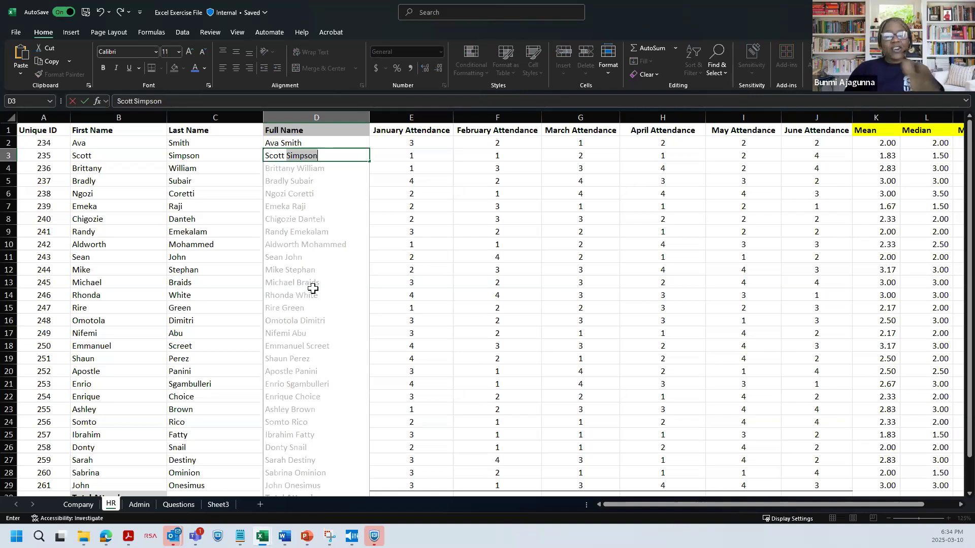
key(Return)
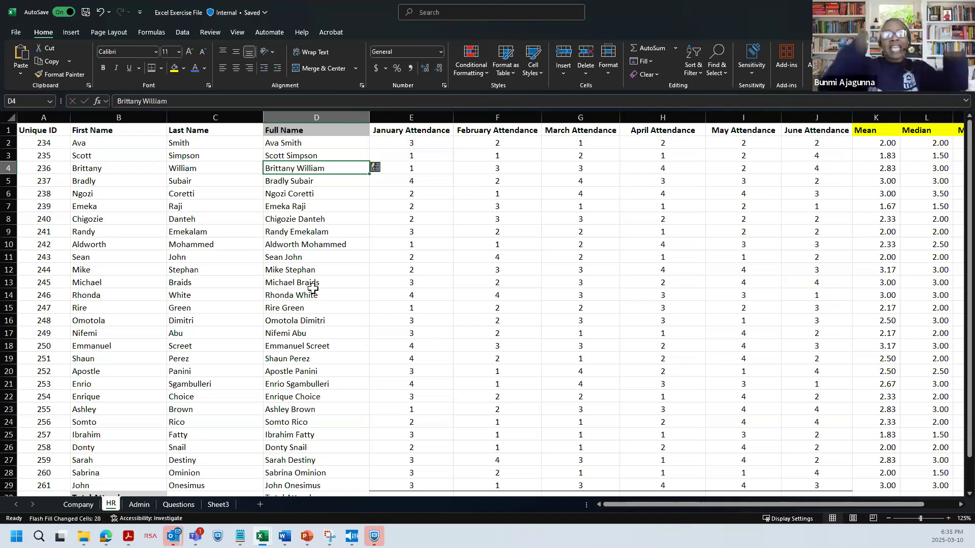
drag(309, 144, 315, 344)
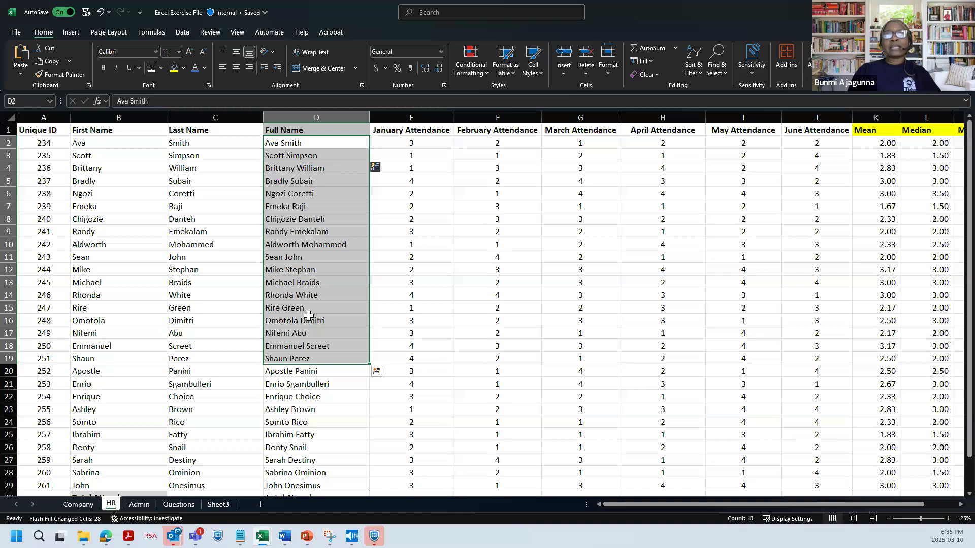
click(308, 315)
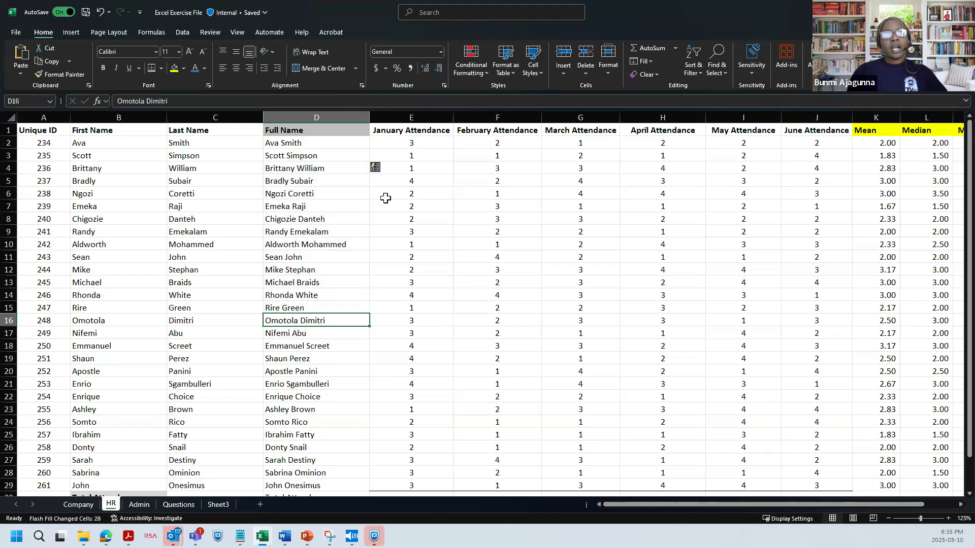
Insert a new column before January Attendance on the HR sheet and head it Full Name
click(376, 116)
right_click(374, 116)
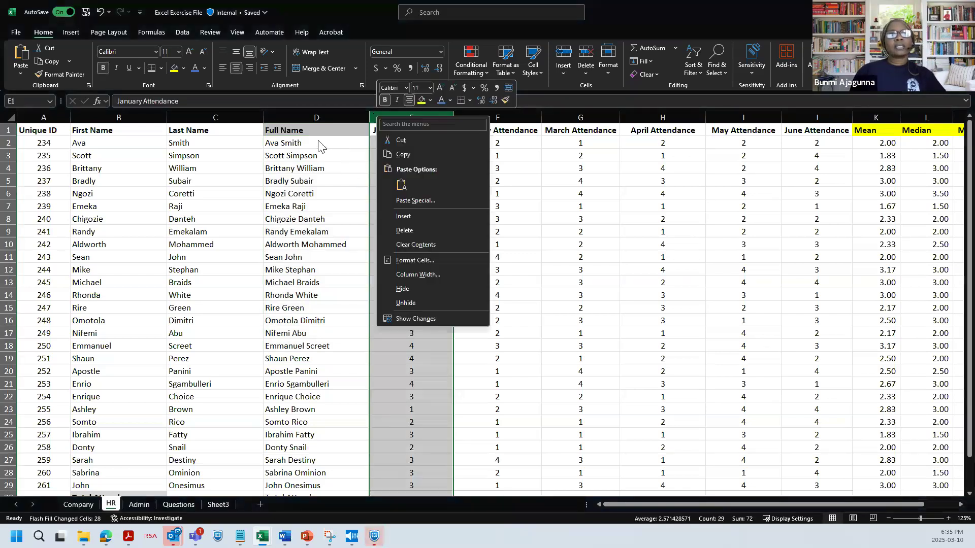
key(Escape)
right_click(382, 145)
key(Escape)
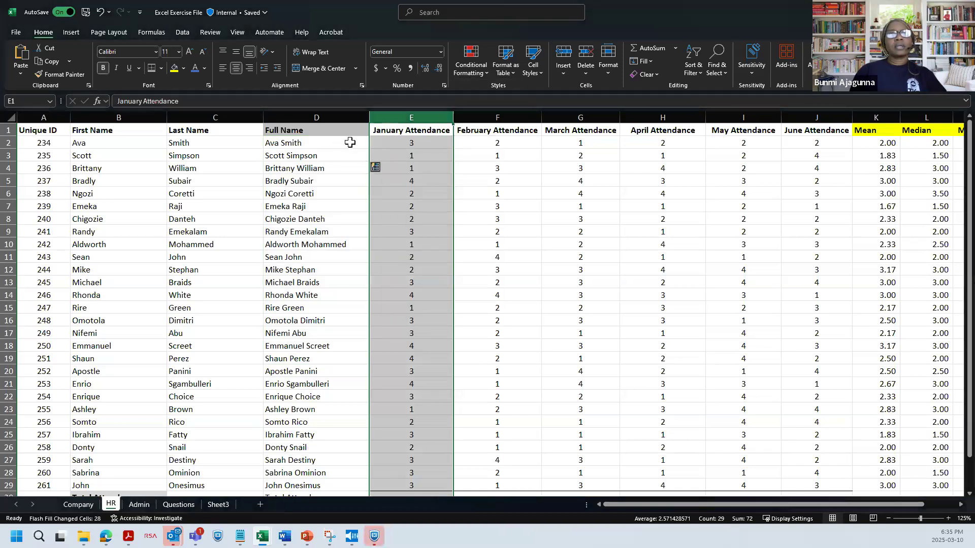
right_click(385, 116)
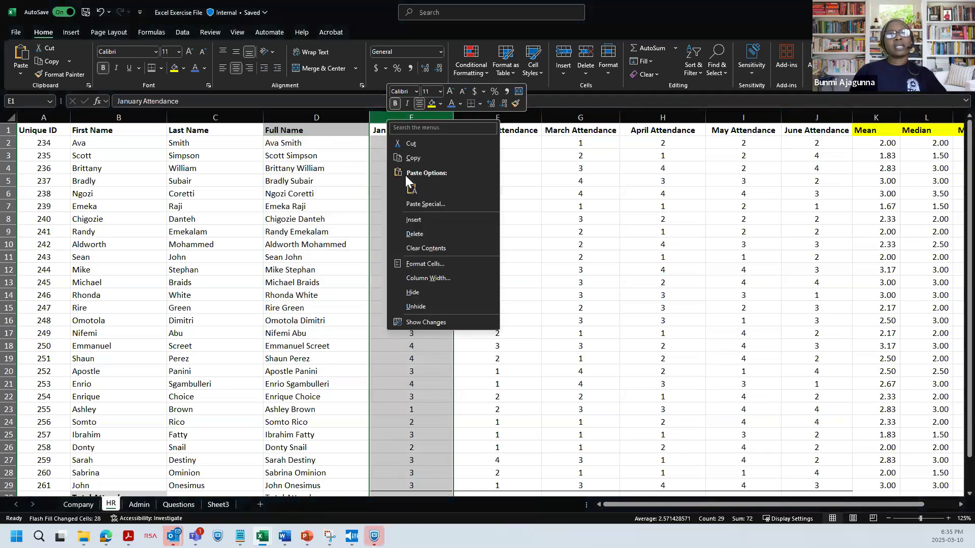
click(412, 221)
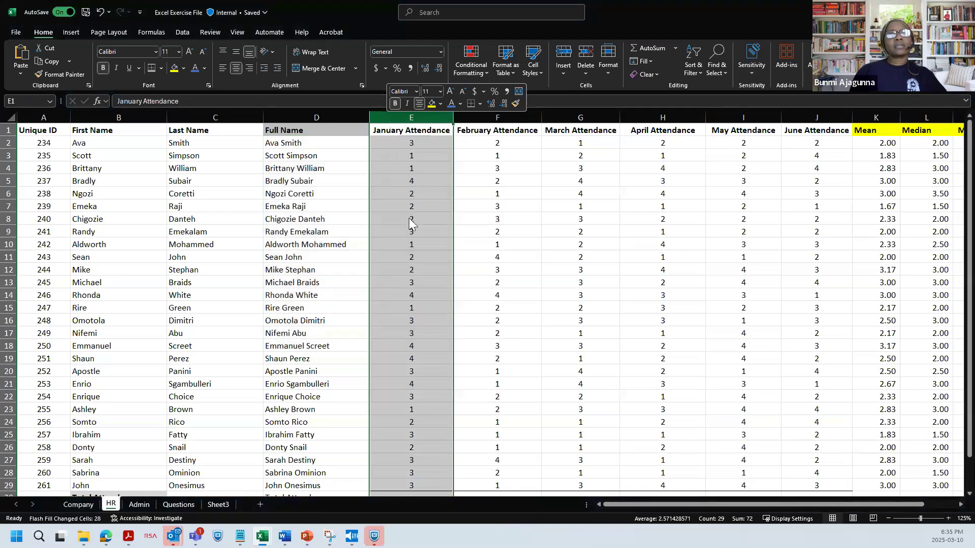
click(397, 178)
click(394, 130)
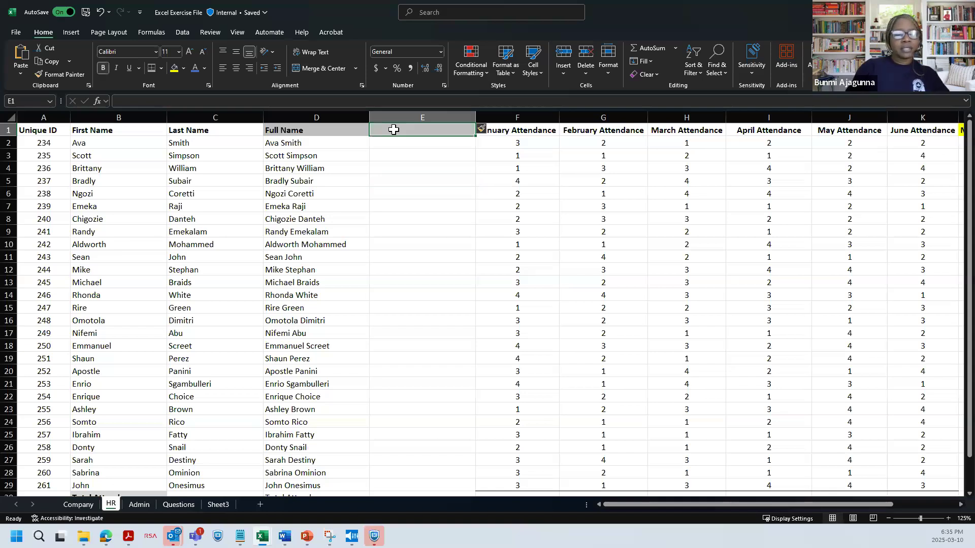
text(Full Name)
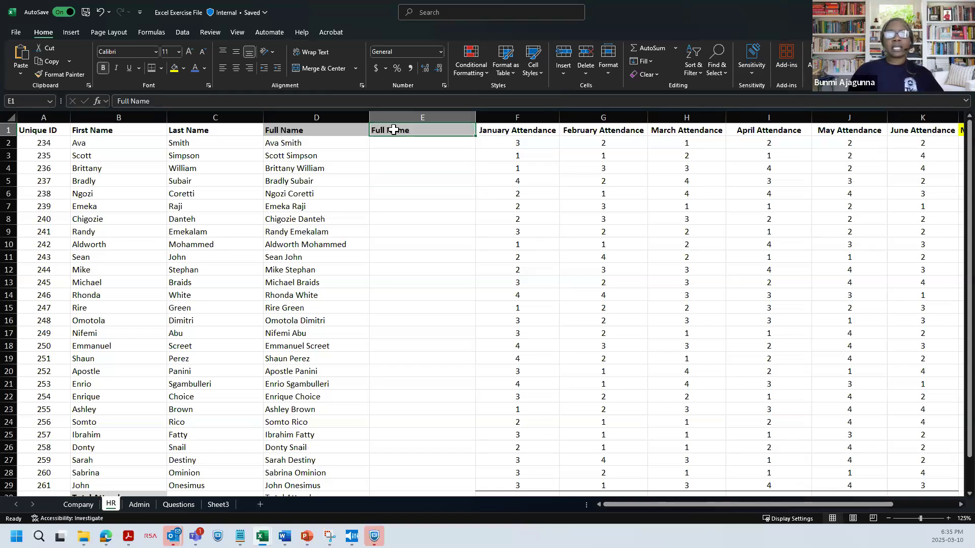
click(407, 154)
click(407, 141)
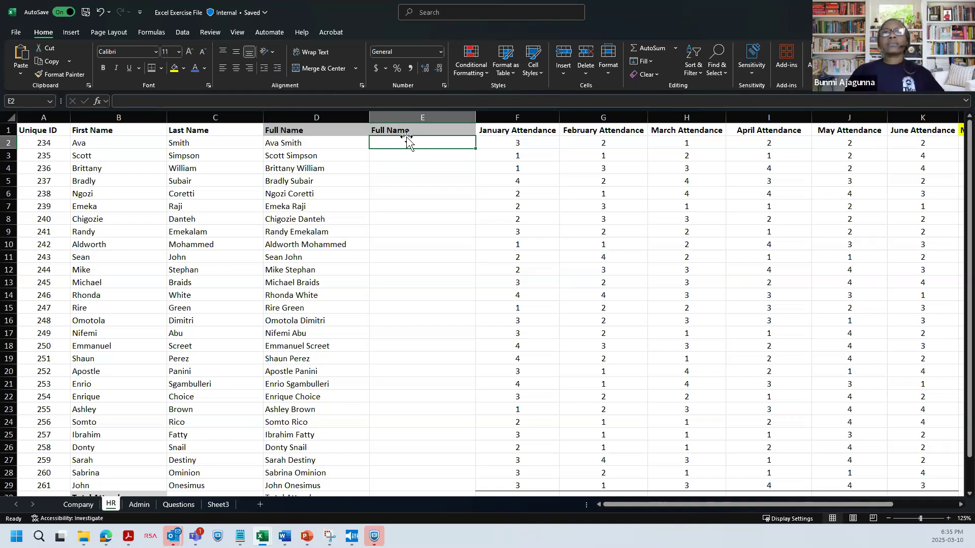
Delete the extra Full Name column E inserted before January Attendance
click(409, 117)
right_click(409, 118)
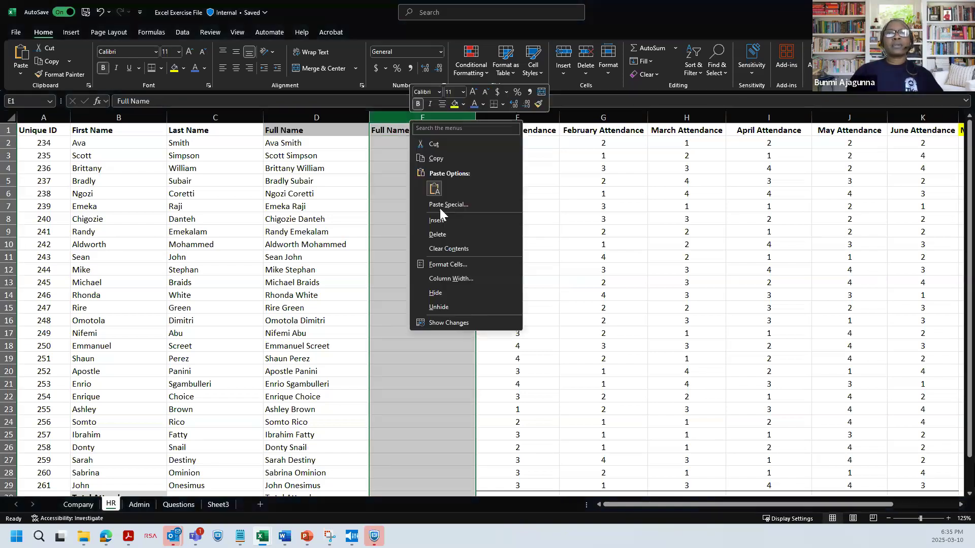
click(438, 235)
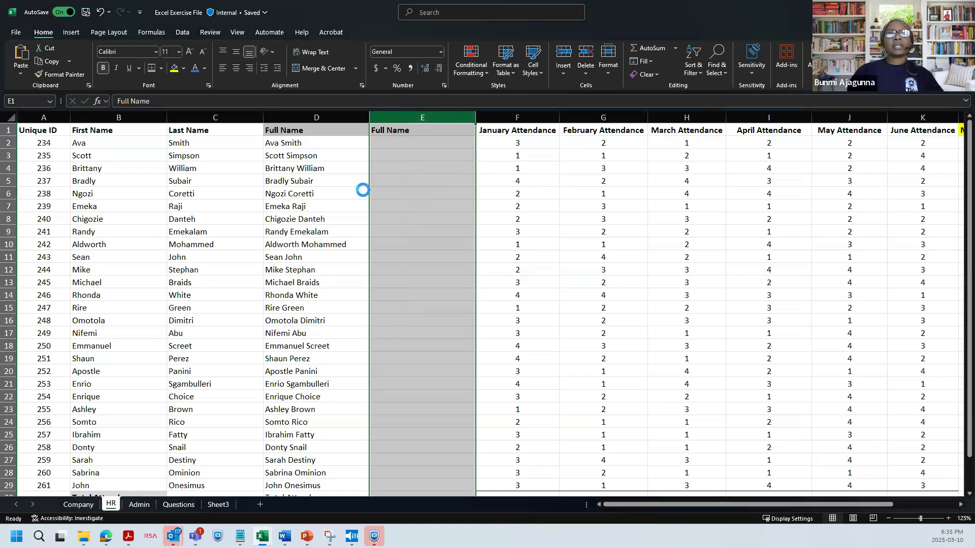
click(350, 181)
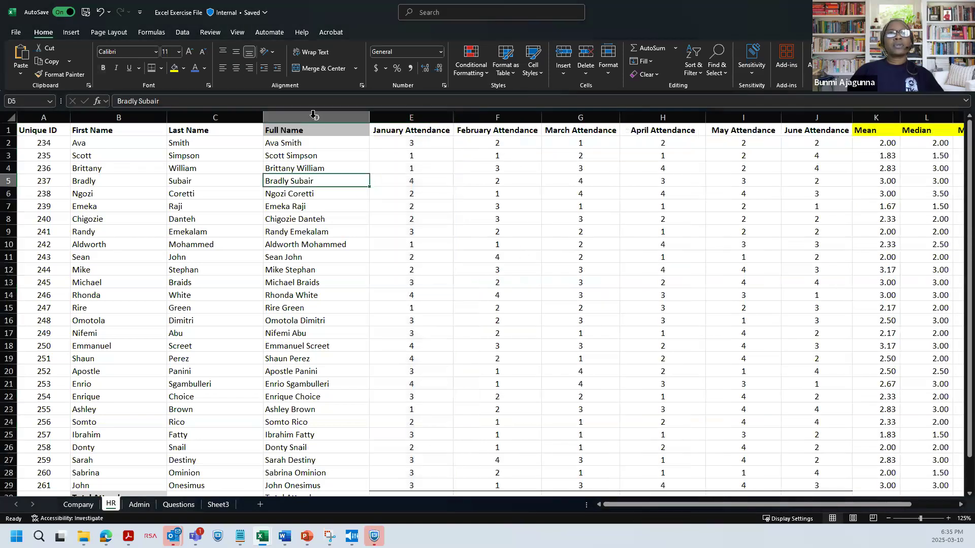
click(308, 143)
click(397, 118)
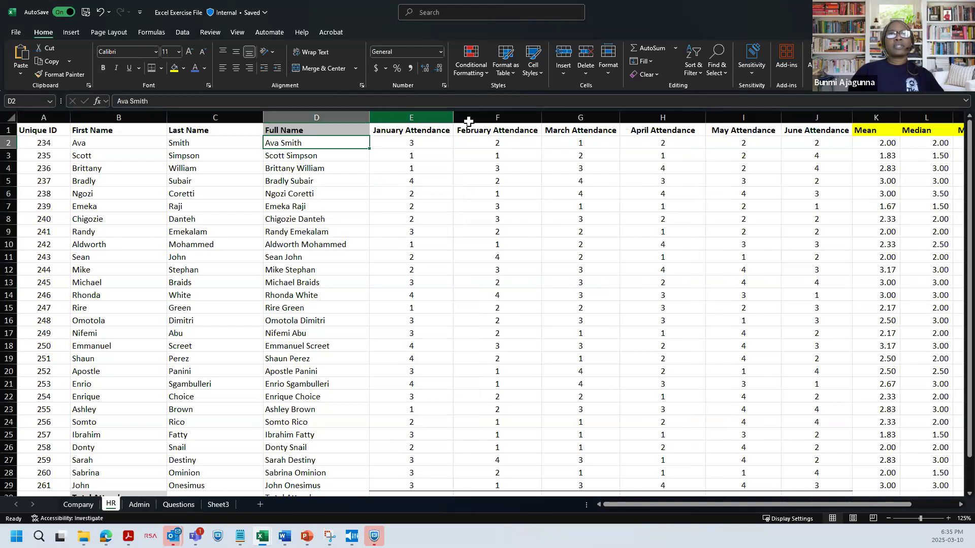
drag(609, 127, 663, 127)
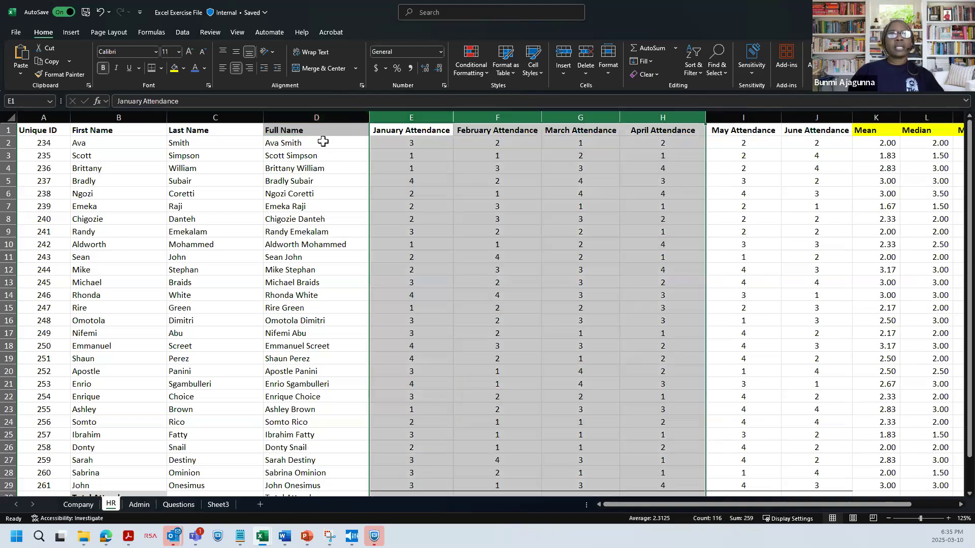
Replace the first employee's full name in D2 with the formula =CONCAT(B2,C2)
click(320, 142)
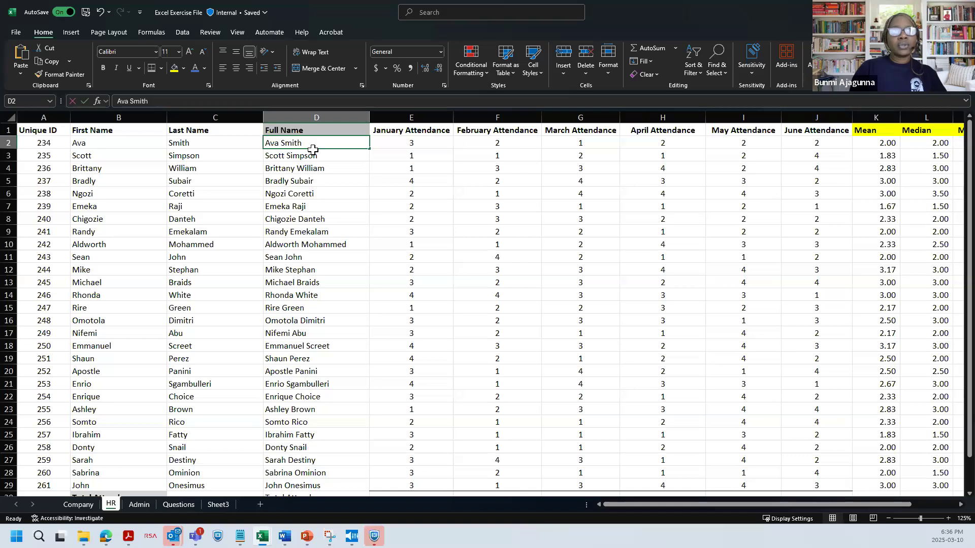
text(=c)
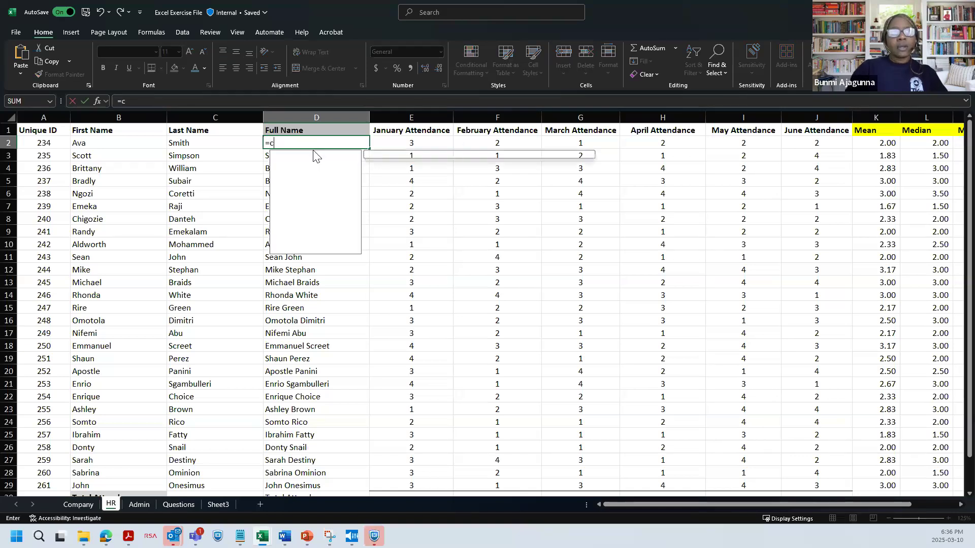
text(onca)
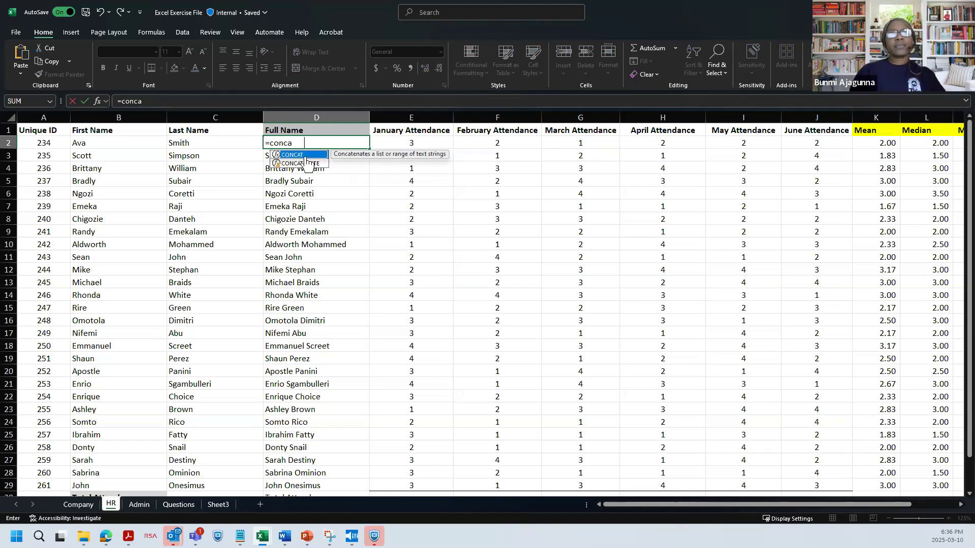
double_click(305, 157)
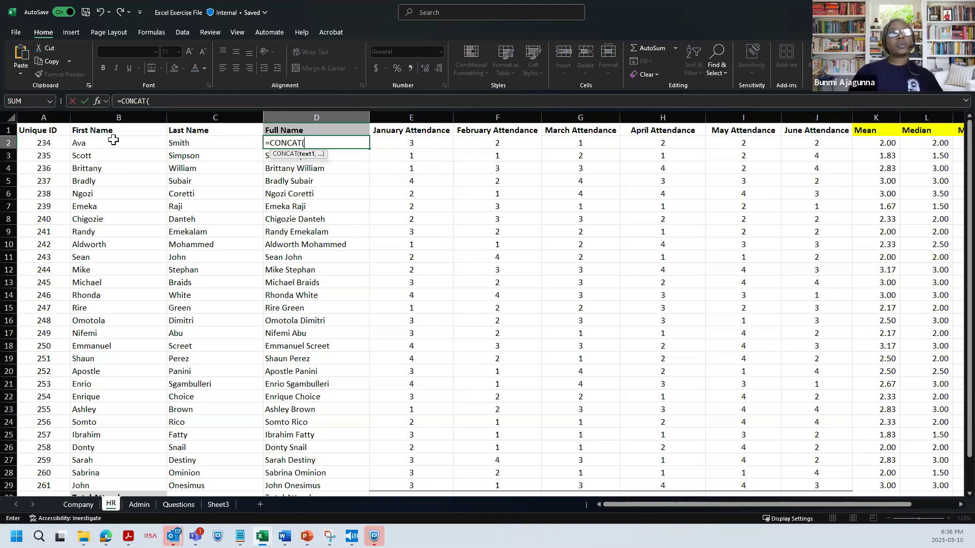
click(113, 142)
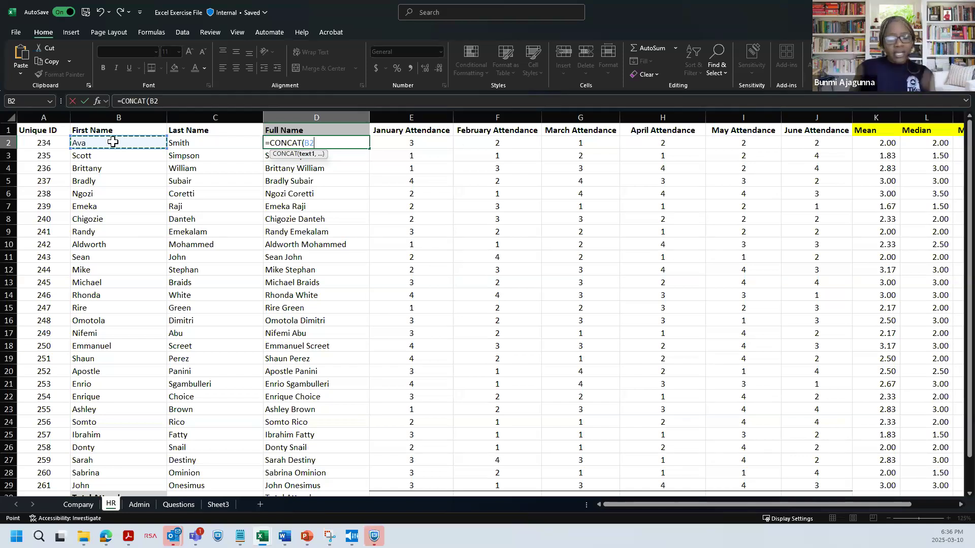
text(,)
click(183, 143)
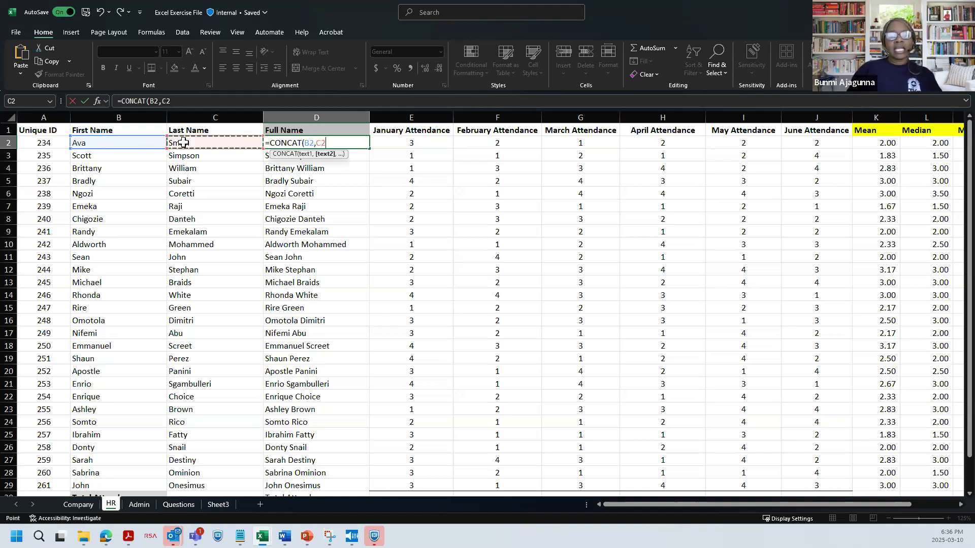
text())
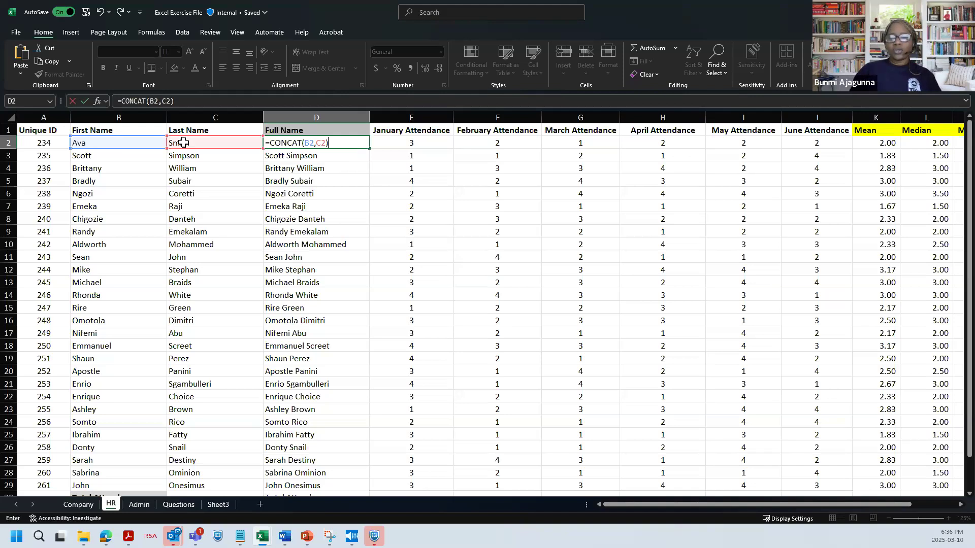
key(Return)
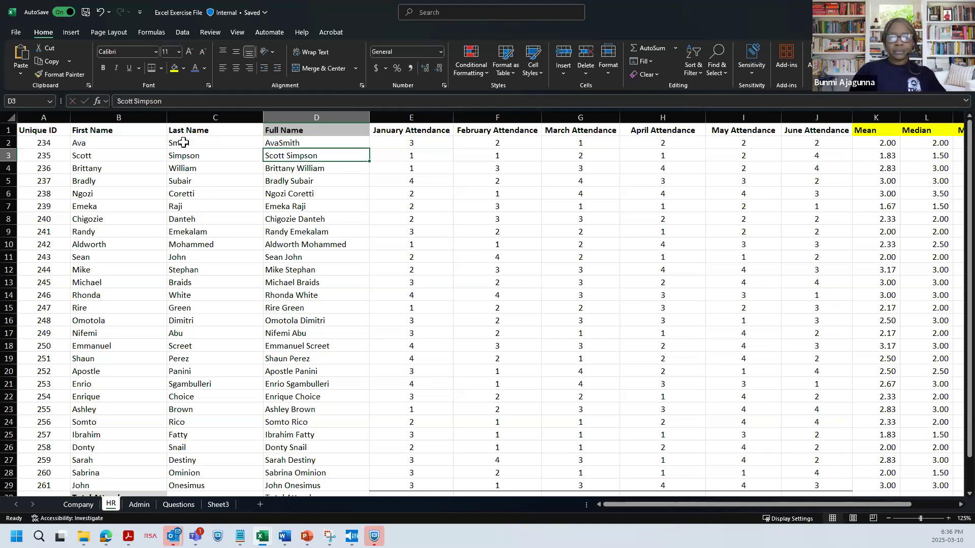
Clear the Full Name entries from D3 down to the Total Attendance row
key(ctrl+shift+Down)
key(Delete)
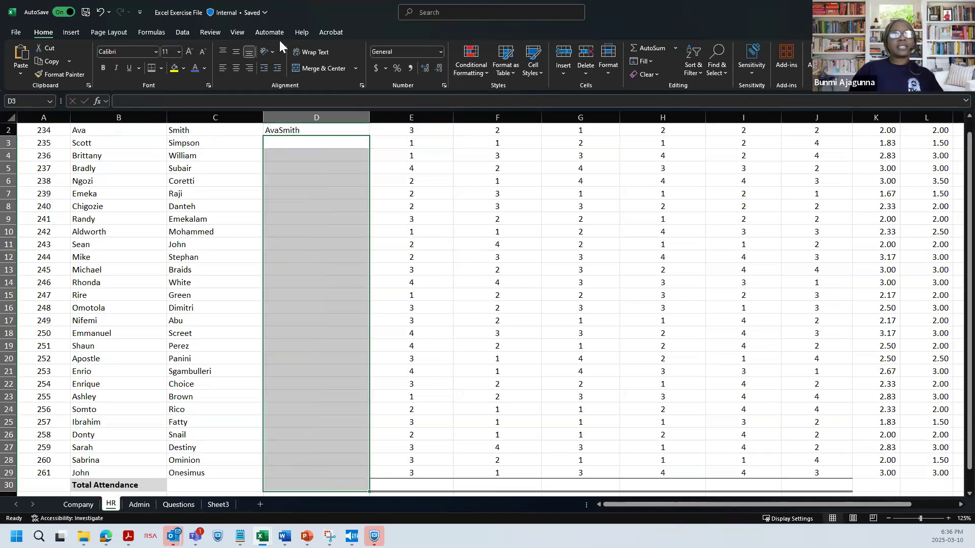
scroll(285, 153, up, 1)
Add a space between the first and last name in D2 by changing the formula to =CONCAT(B2," ",C2)
click(289, 142)
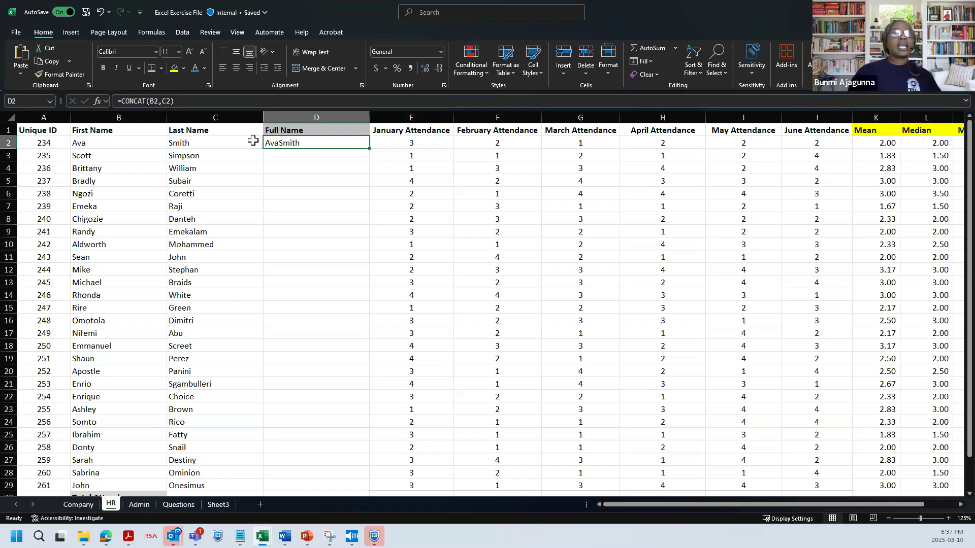
double_click(283, 142)
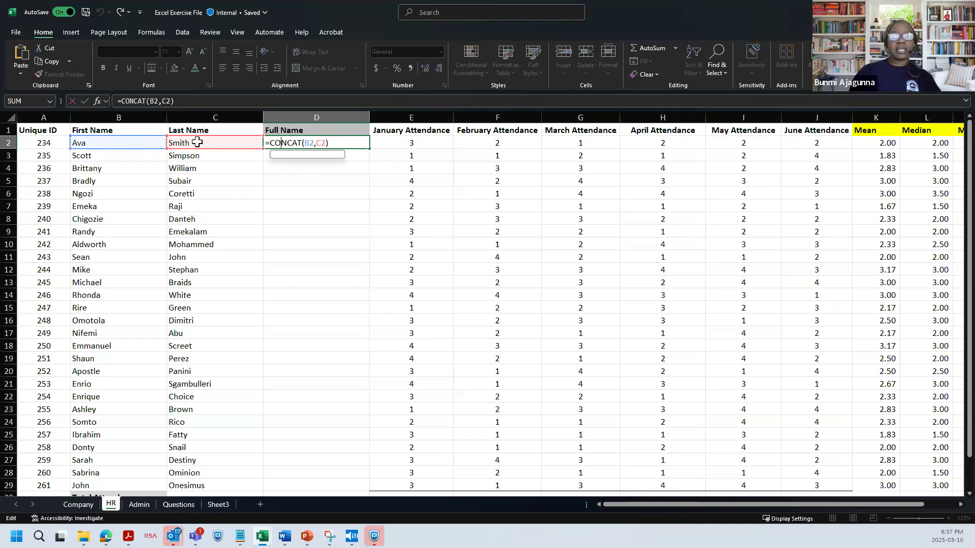
click(165, 102)
click(165, 102)
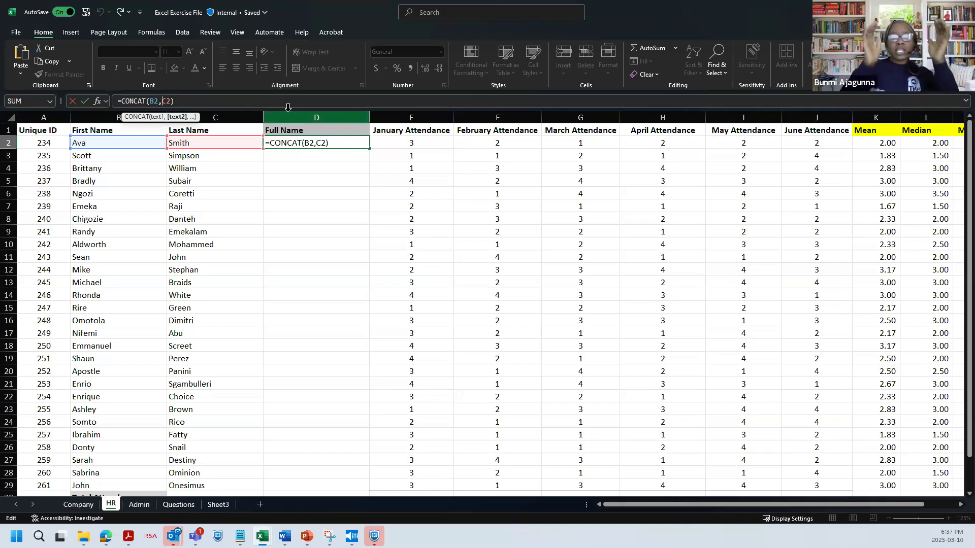
text(" ",)
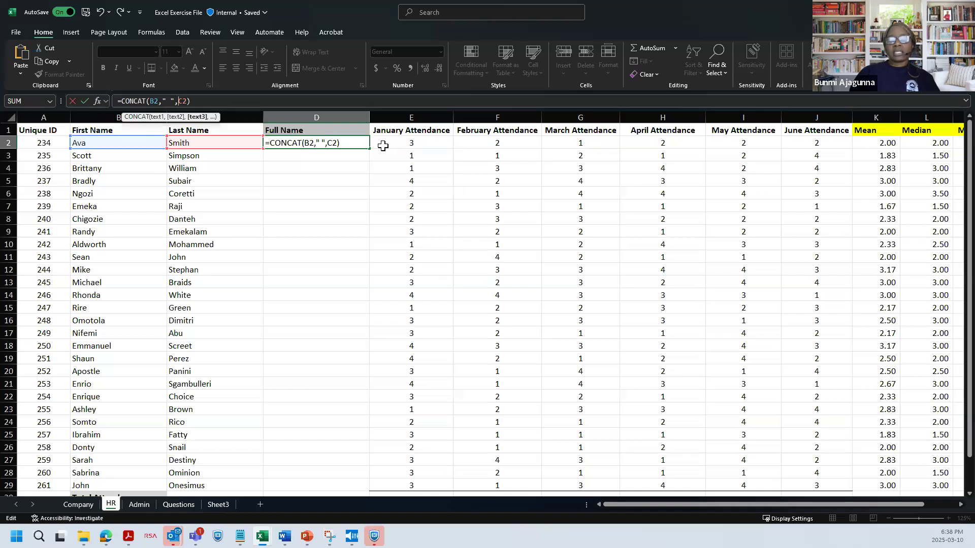
key(Return)
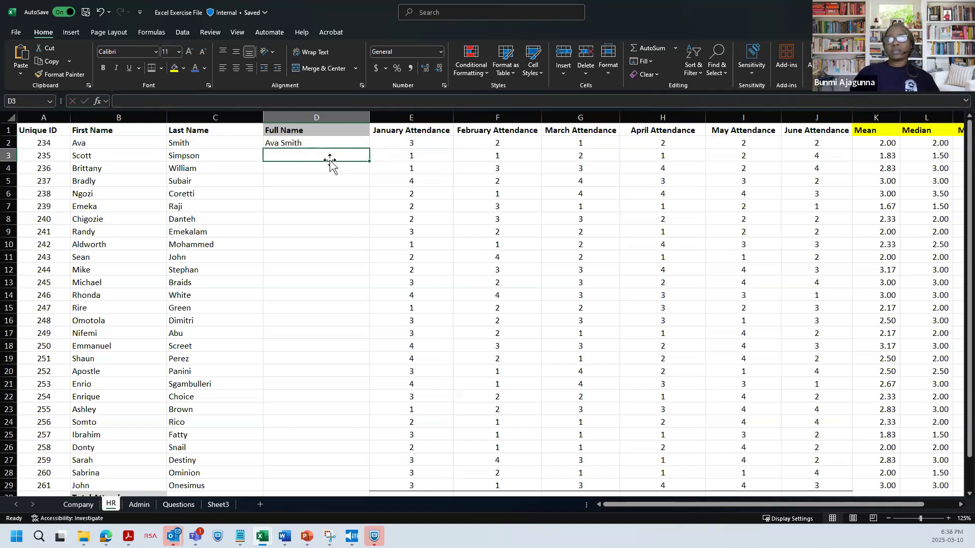
Fill the CONCAT formula from D2 down the Full Name column and check the combined names through row 30
click(288, 142)
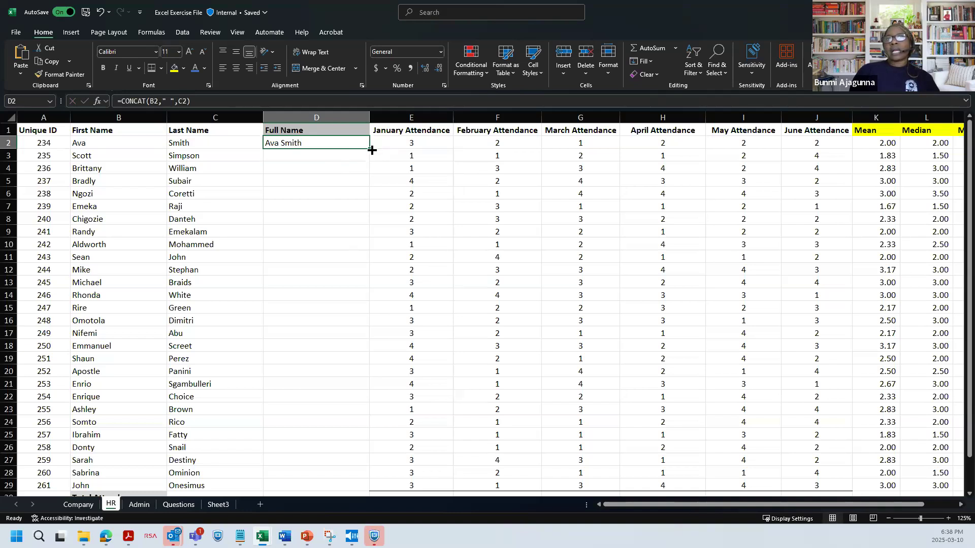
double_click(372, 149)
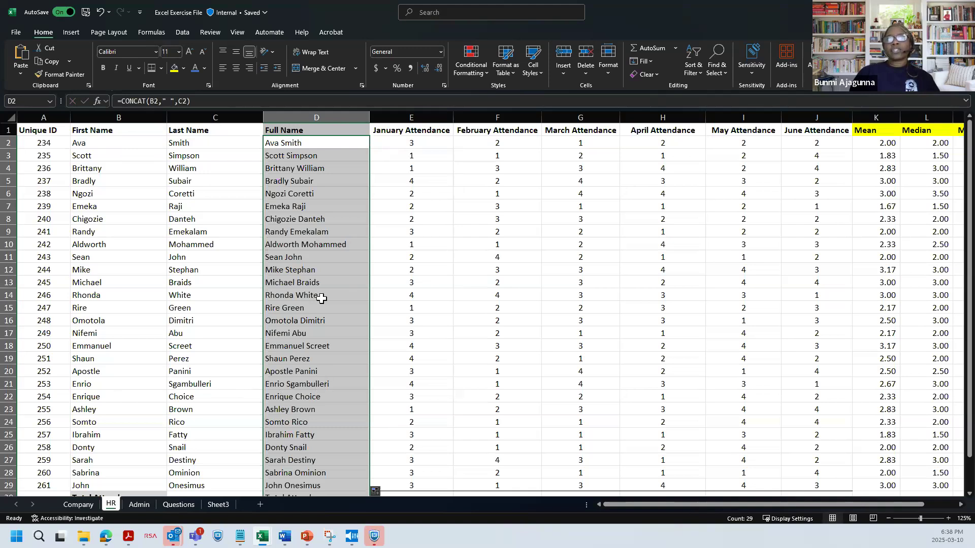
scroll(322, 307, down, 1)
scroll(318, 309, up, 1)
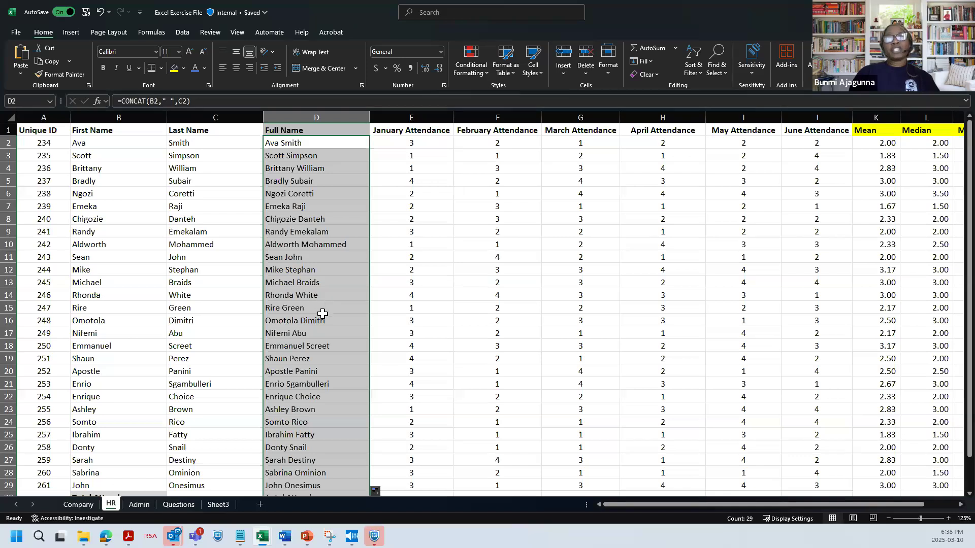
scroll(320, 318, down, 3)
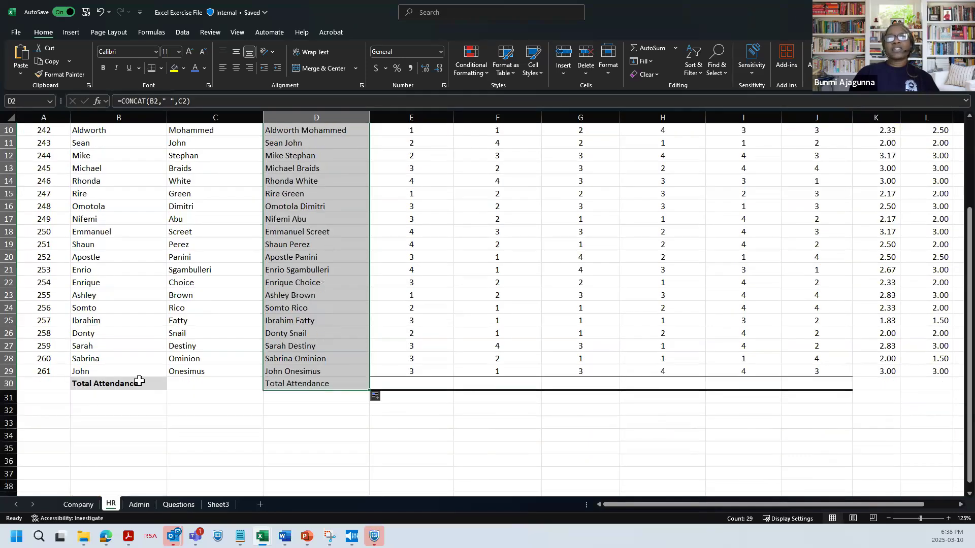
Clear the unwanted formula from D30 in the Total Attendance row
click(277, 387)
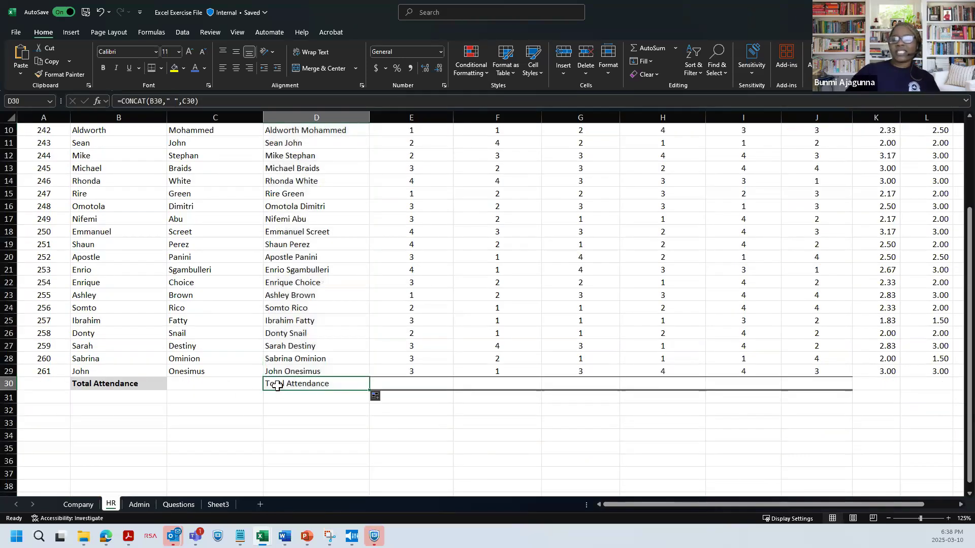
key(Delete)
scroll(381, 224, up, 3)
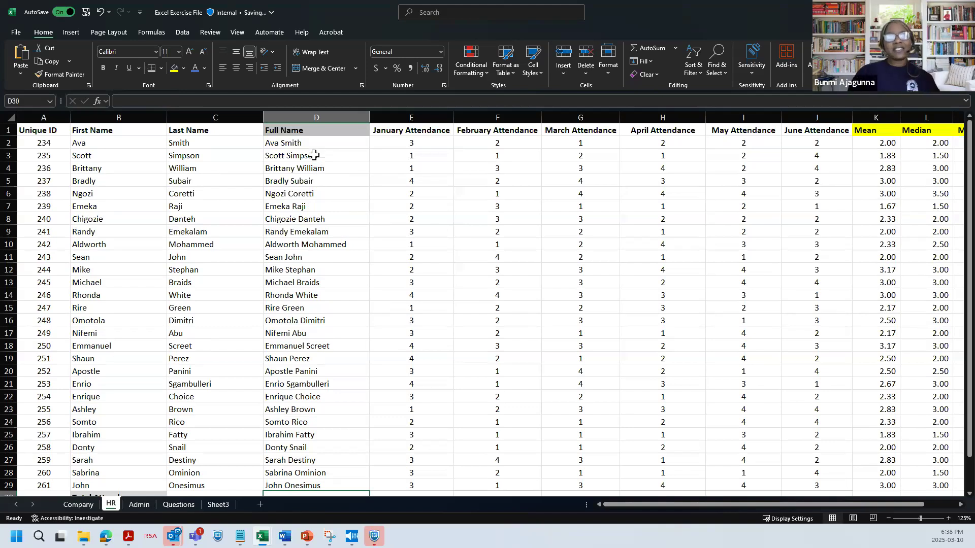
Clear the filled full names from D3 through D29, keeping the CONCAT formula in D2
click(313, 143)
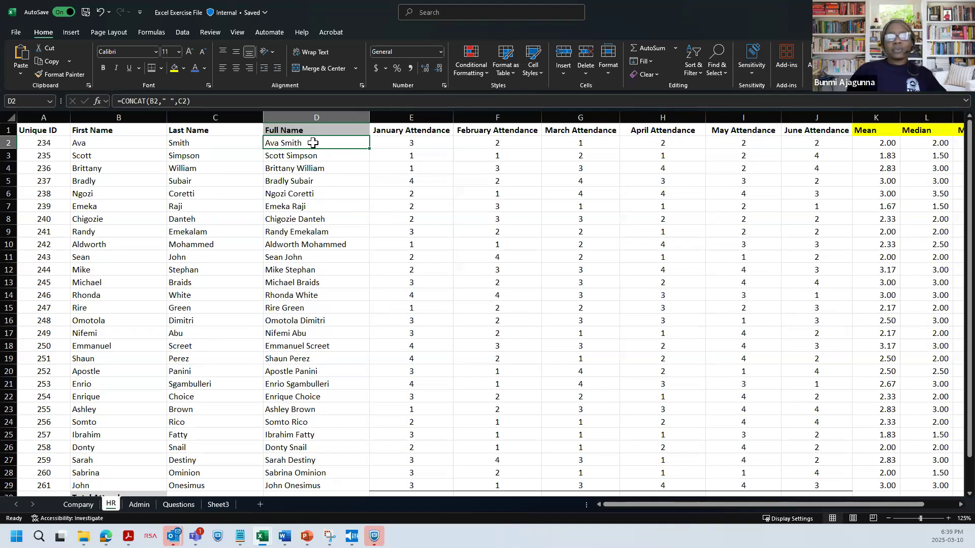
key(Down)
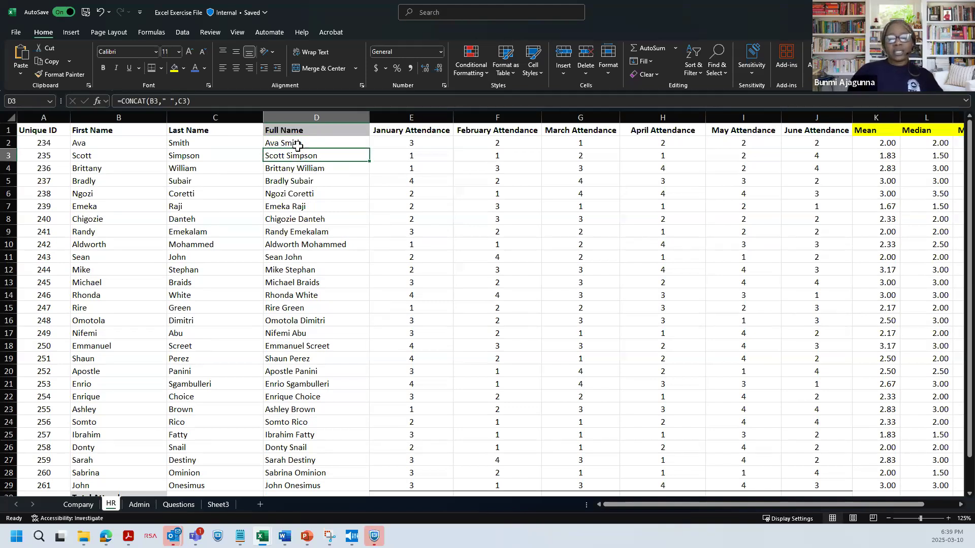
key(ctrl+shift+Down)
key(Delete)
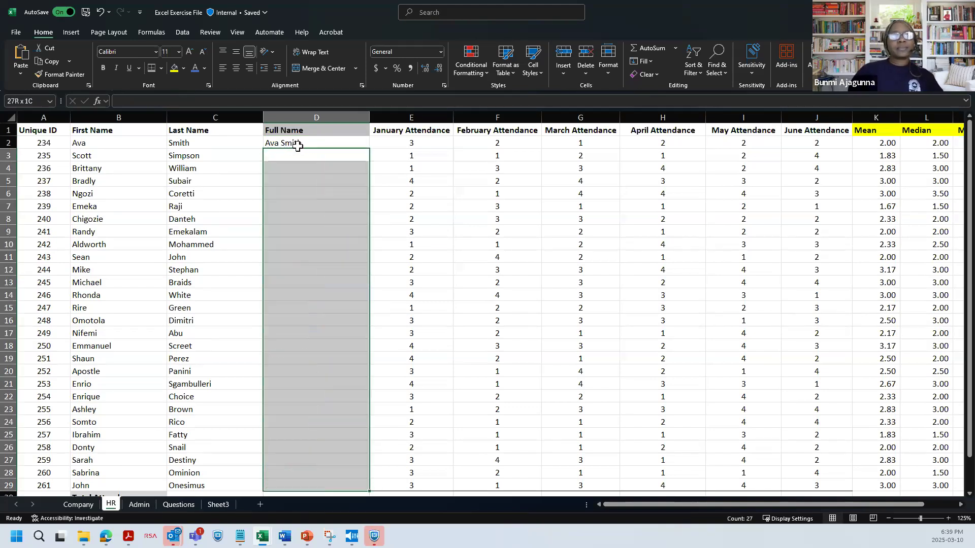
Replace the D2 formula with =B2&" "&C2 to join the first and last name using ampersands
click(298, 140)
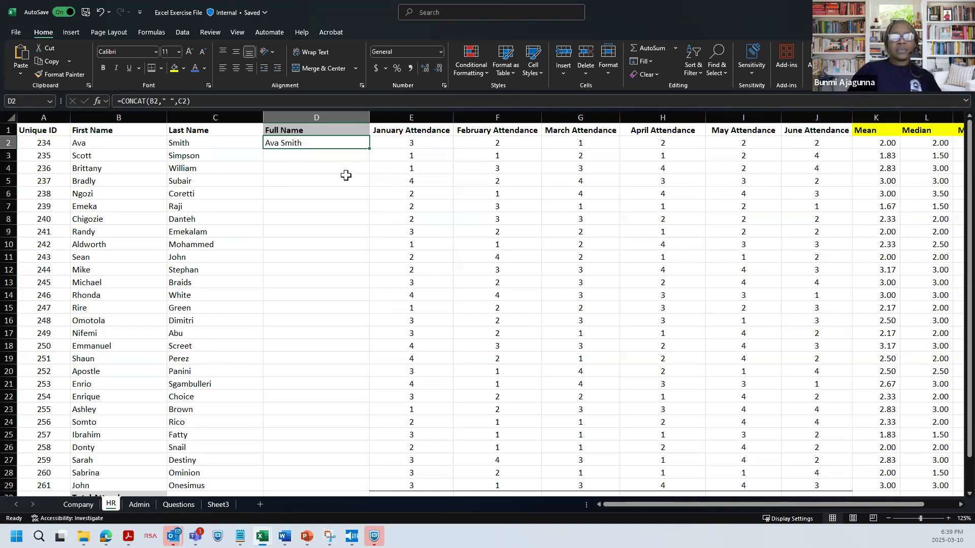
text(=)
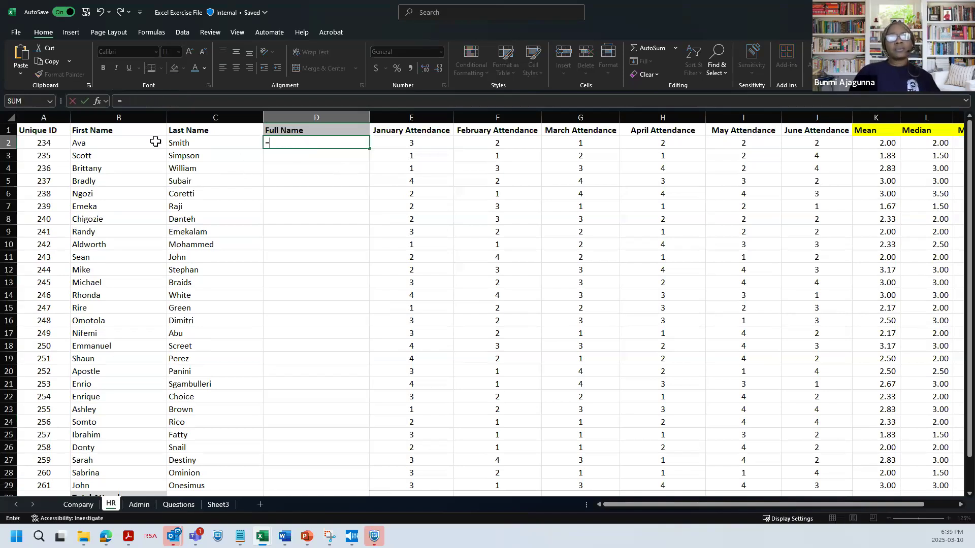
click(80, 143)
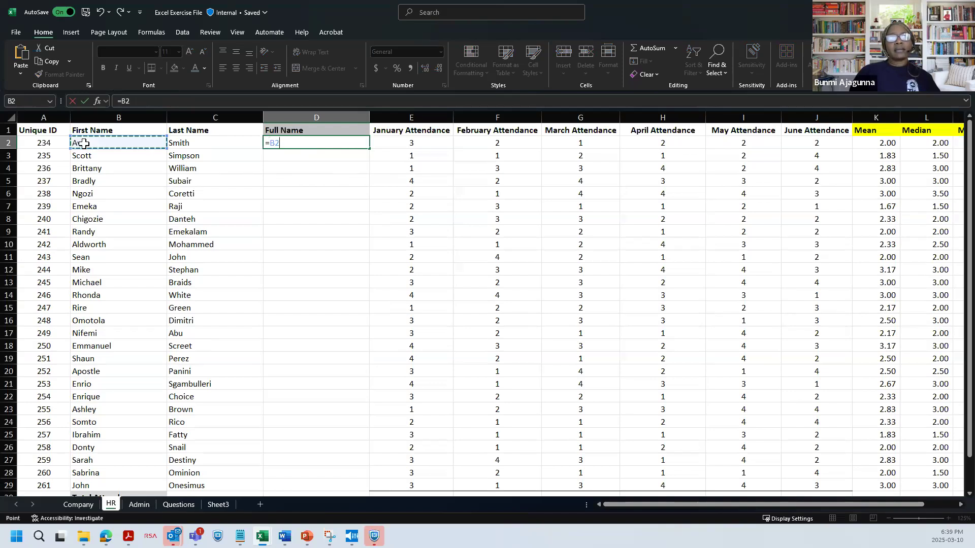
text(&)
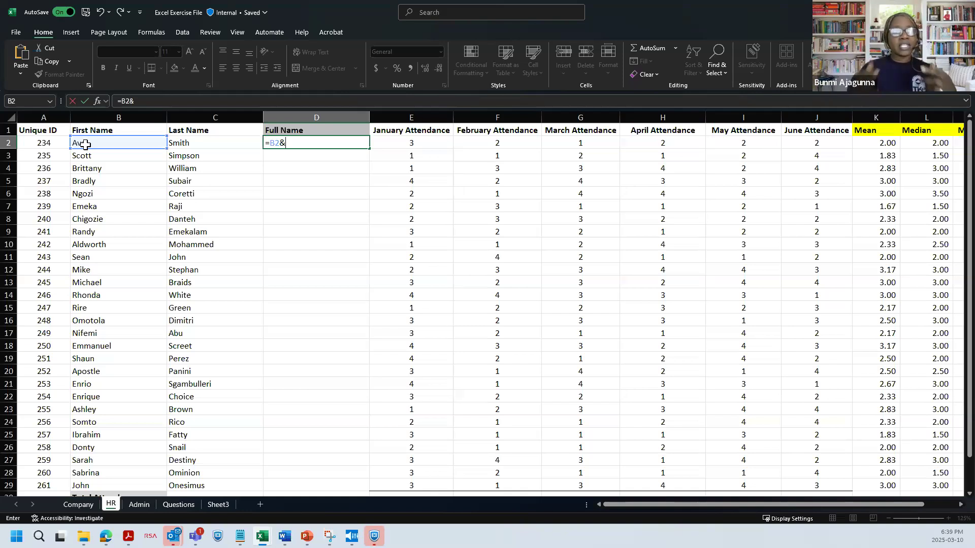
text(" ")
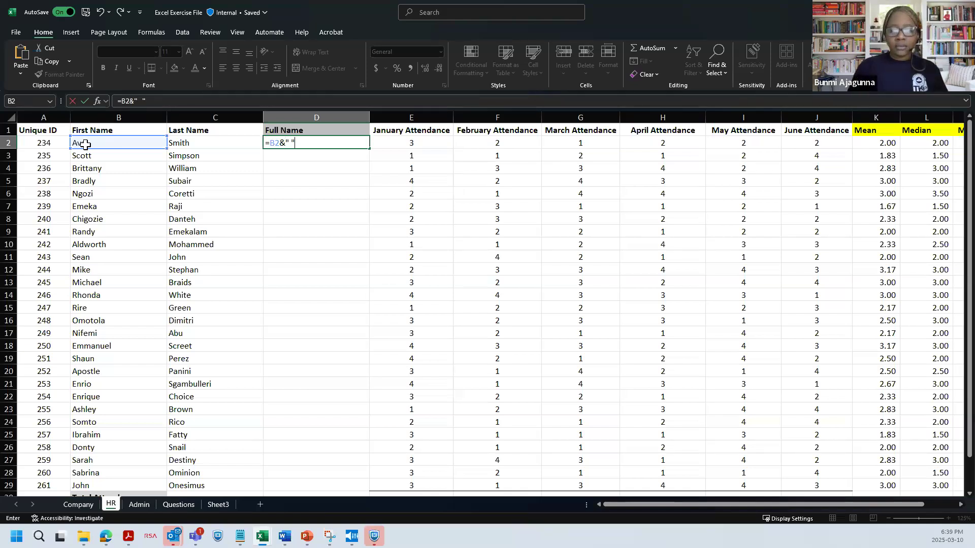
text(&)
click(183, 144)
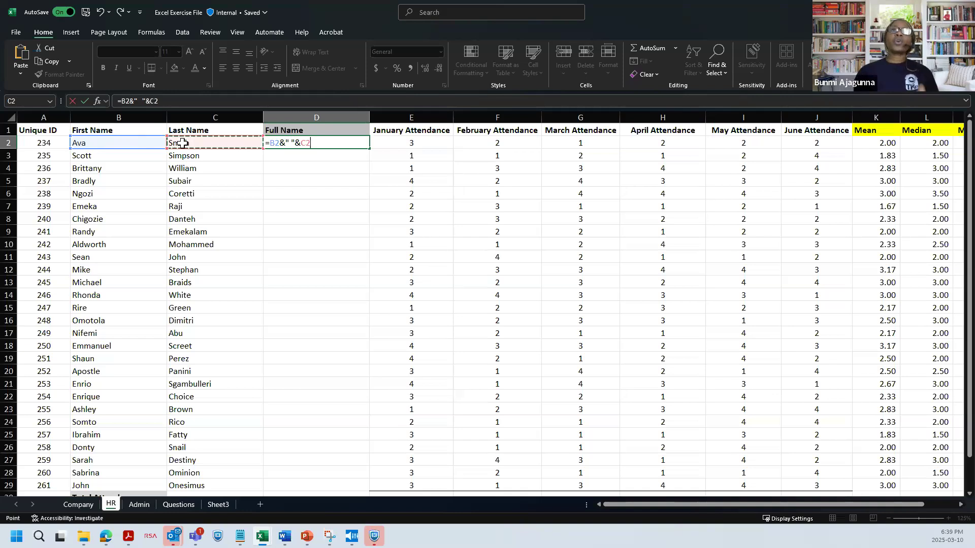
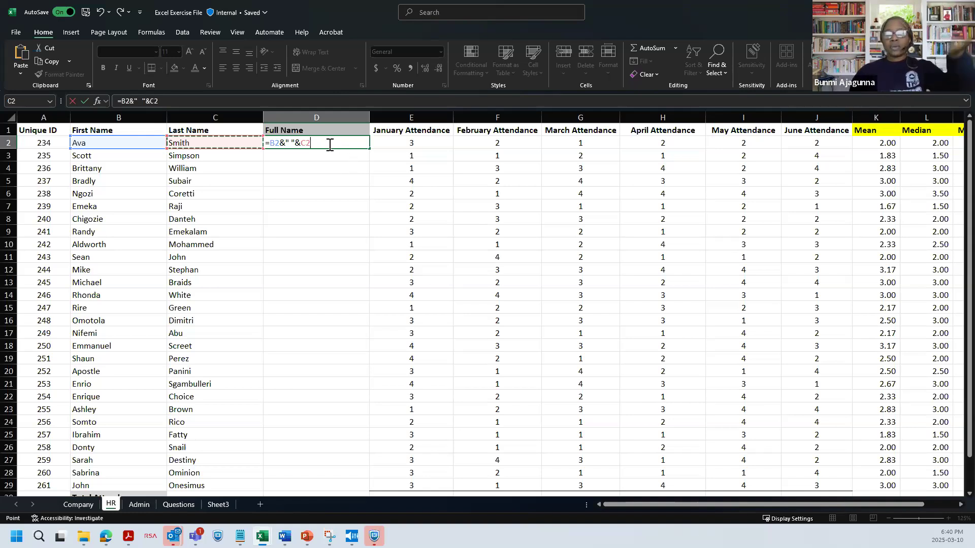
key(Return)
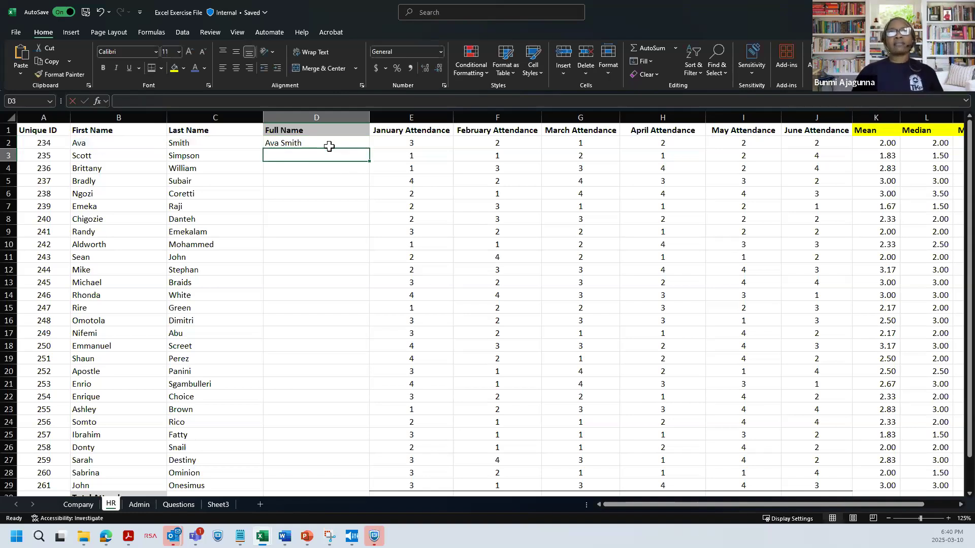
Try =B2& &C2 in D2, declining the suggested correction, and restore the quotation marks around the space
click(307, 140)
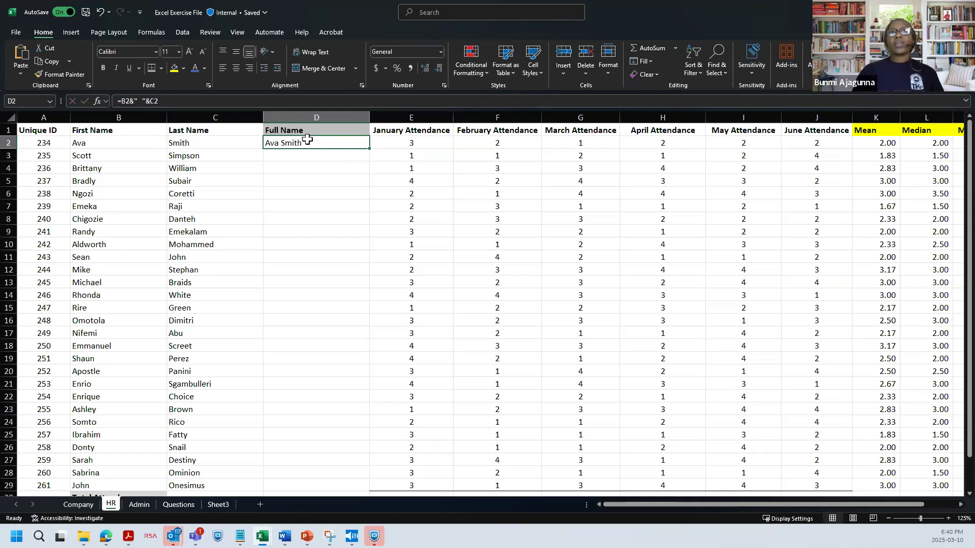
double_click(307, 140)
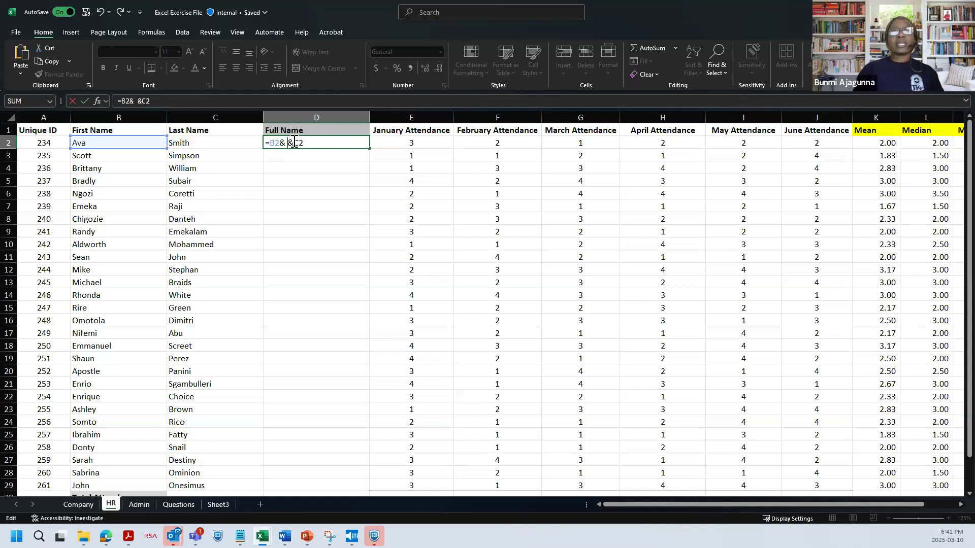
key(Return)
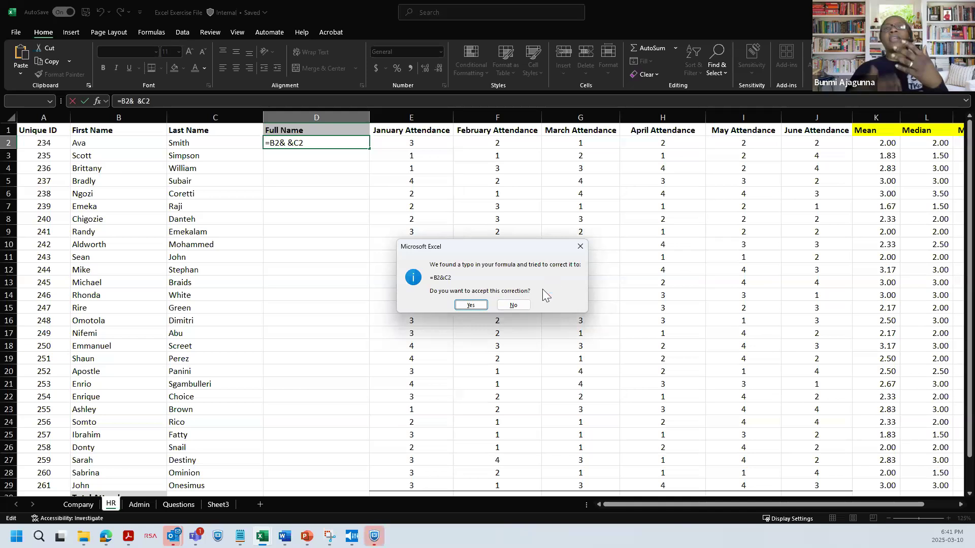
click(514, 305)
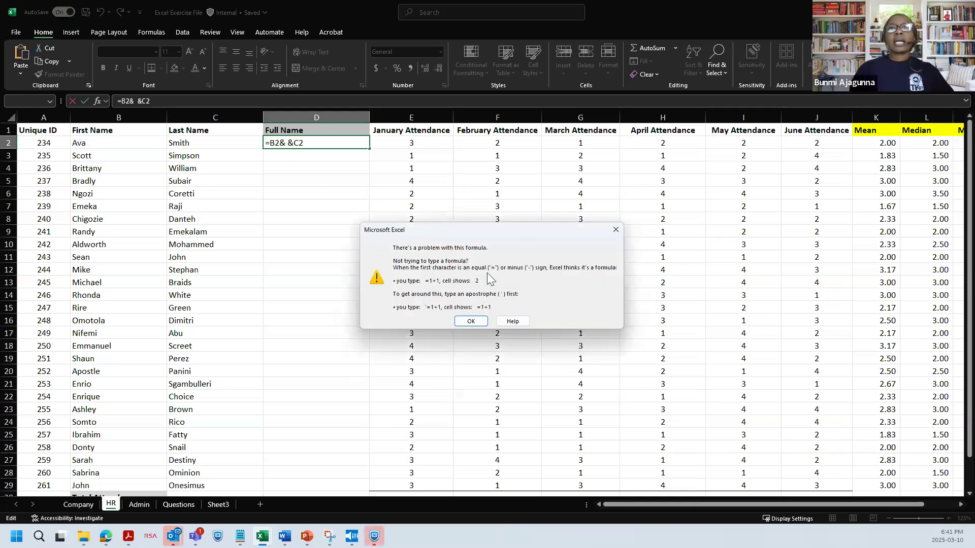
click(471, 321)
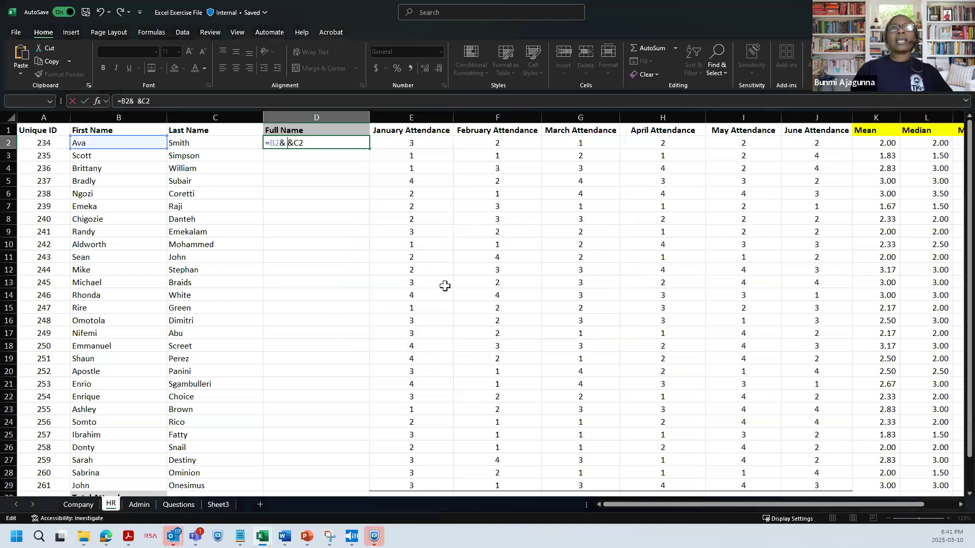
text(" ")
key(Delete)
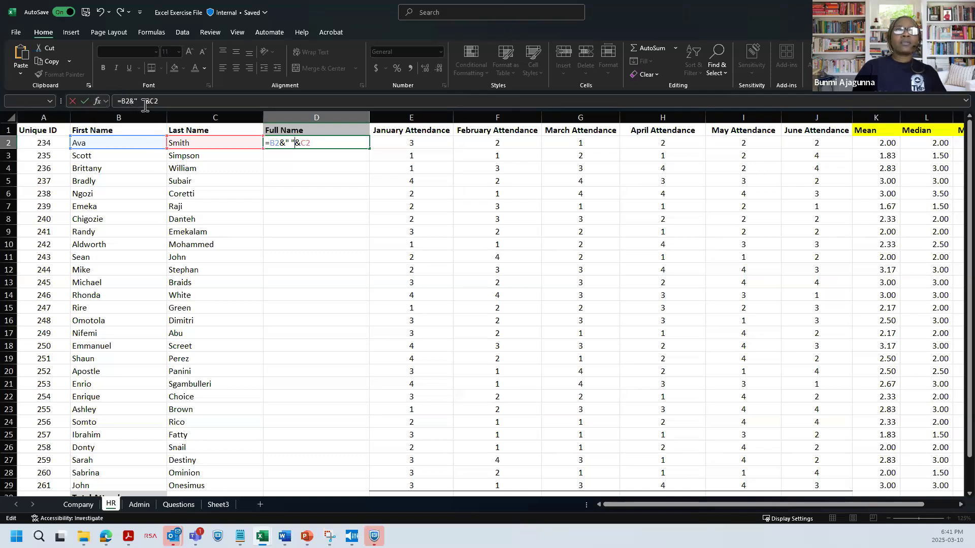
Search the function library for "concat" and try inserting CONCAT into the existing D2 formula
click(97, 102)
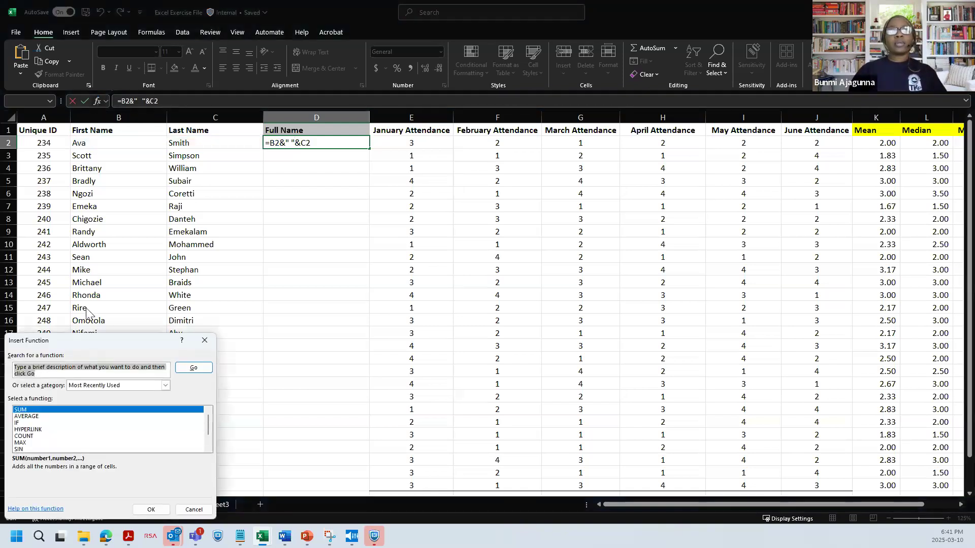
drag(86, 340, 440, 153)
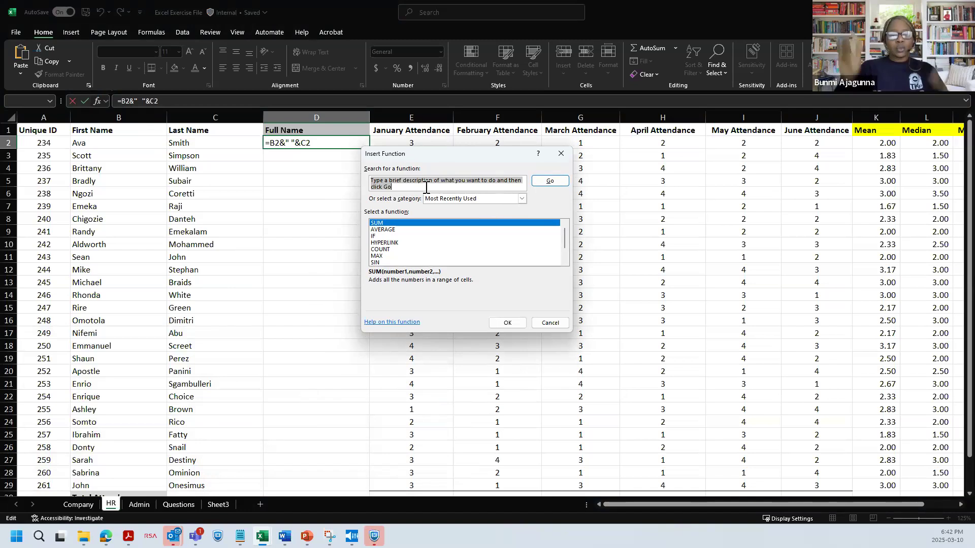
text(concat)
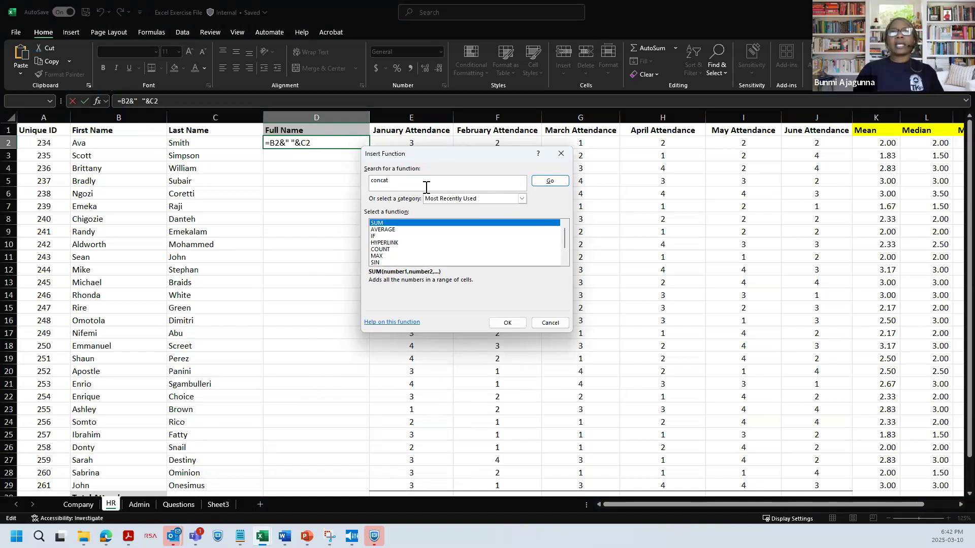
click(547, 181)
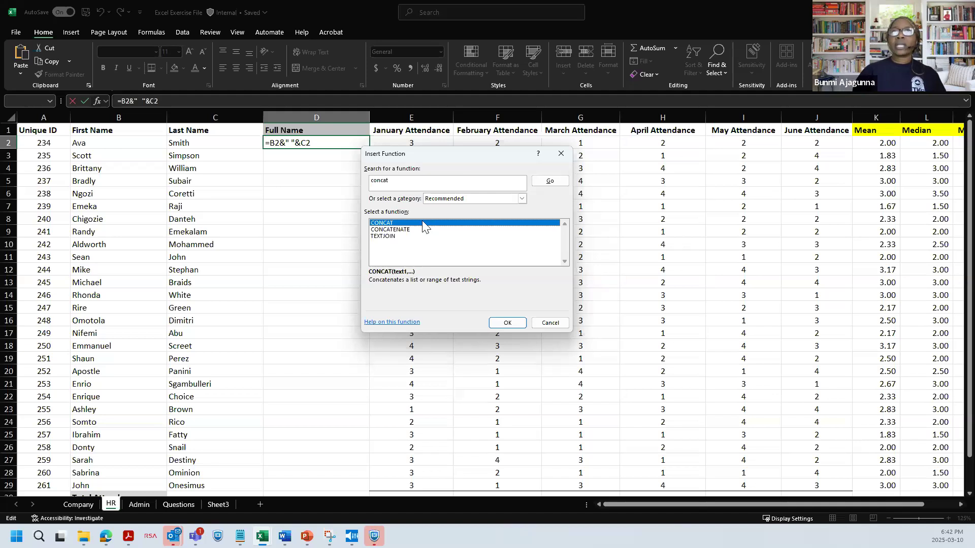
click(505, 325)
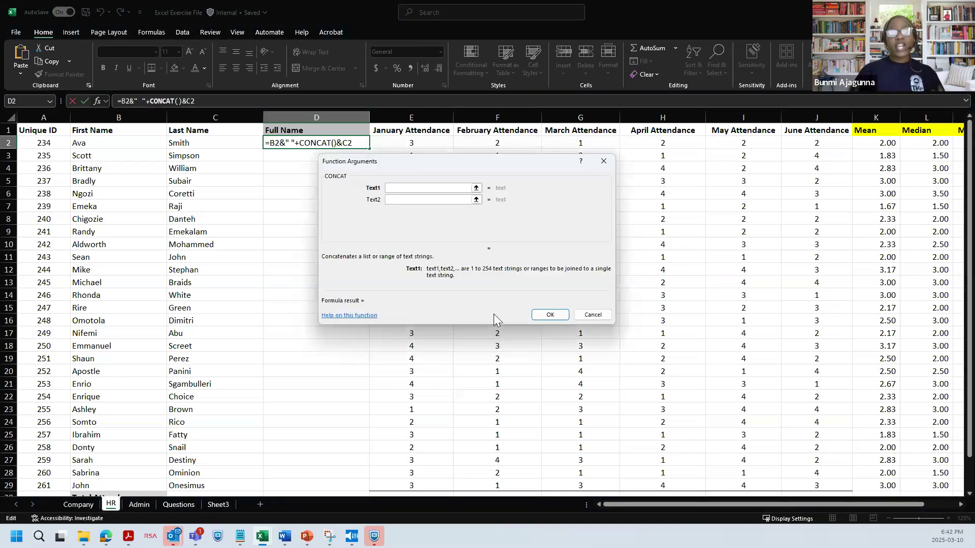
drag(457, 161, 509, 196)
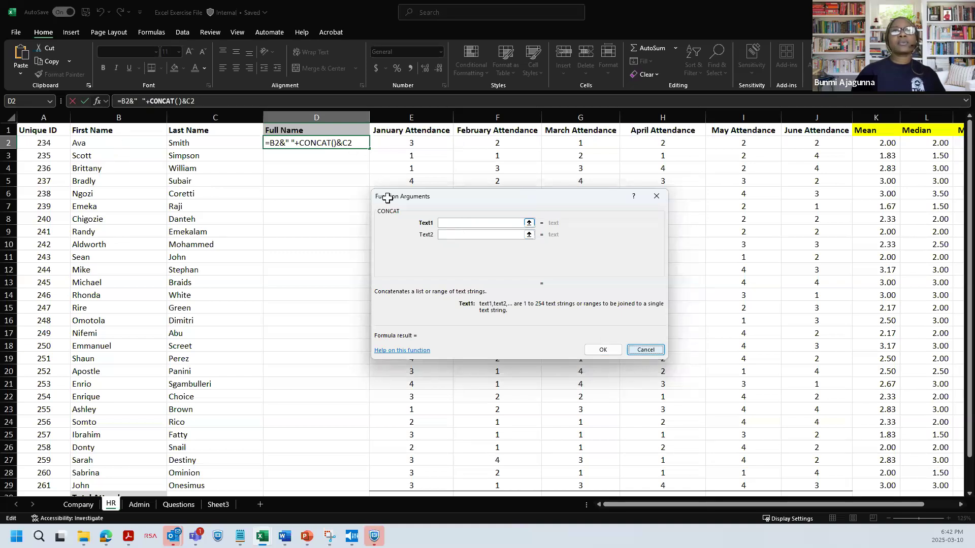
click(645, 349)
Clear D2 and start a new formula there, choosing CONCAT as the function to insert
key(Delete)
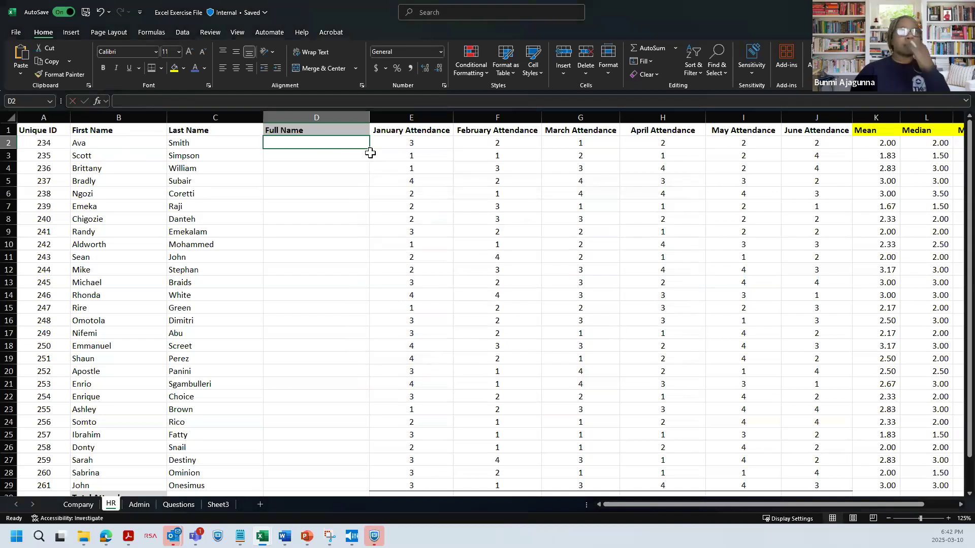
text(=)
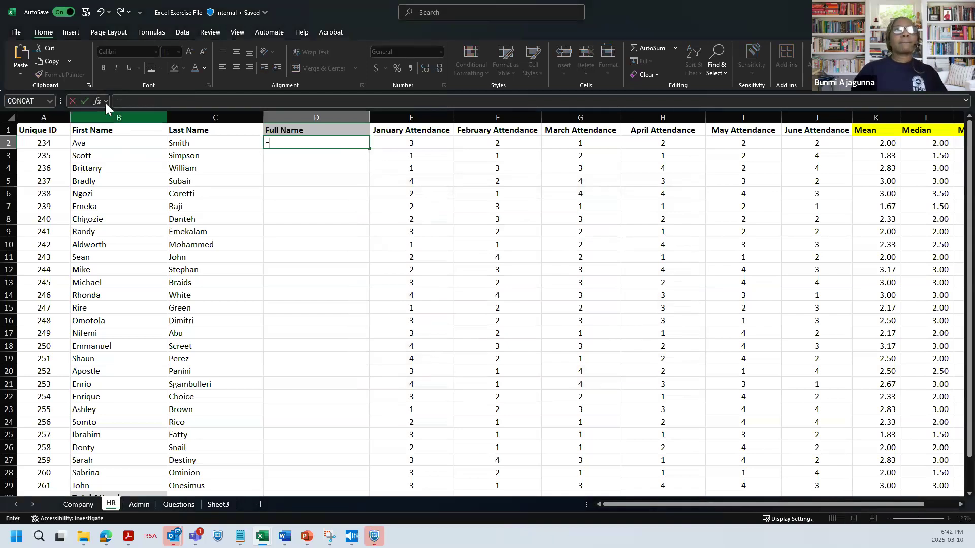
click(97, 100)
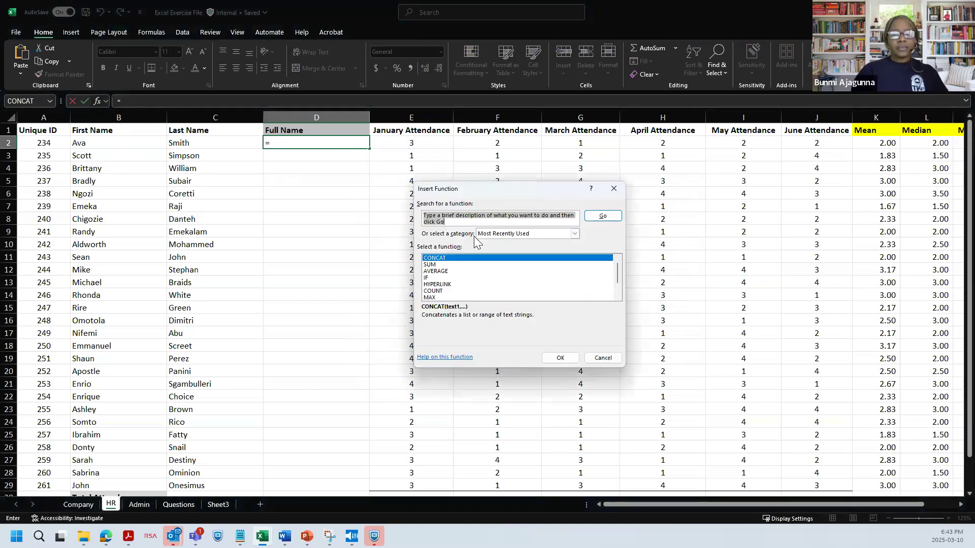
click(470, 257)
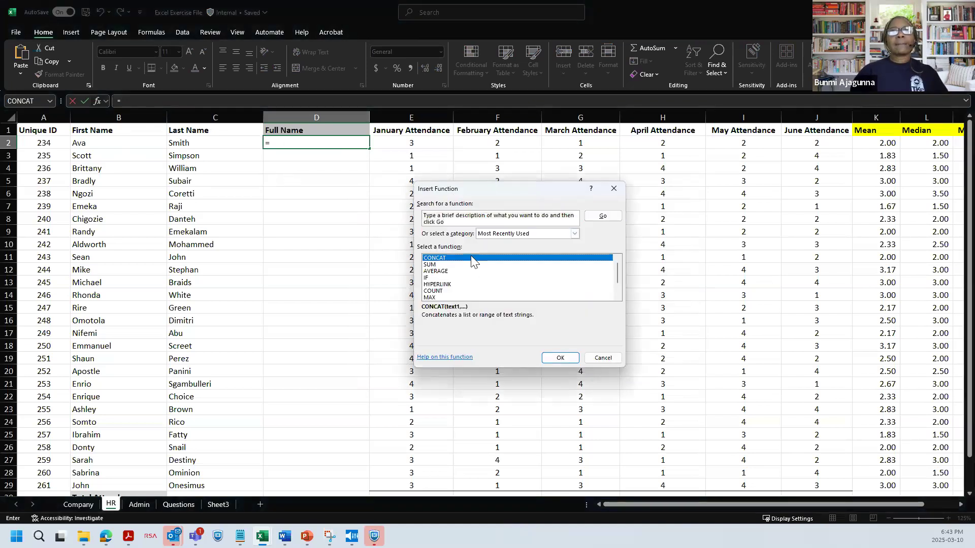
Insert the CONCAT function in D2 with B2 as the first text and C2 as the second
key(Escape)
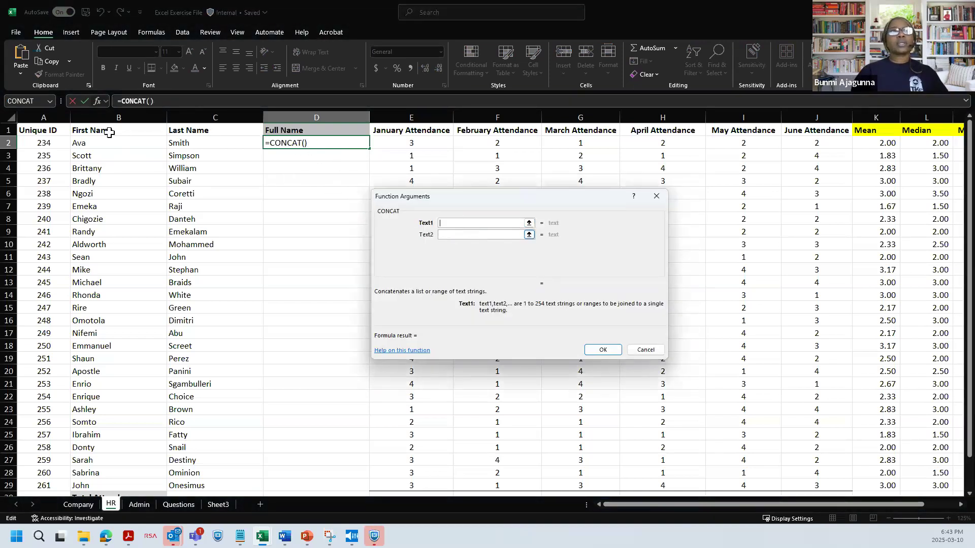
click(98, 142)
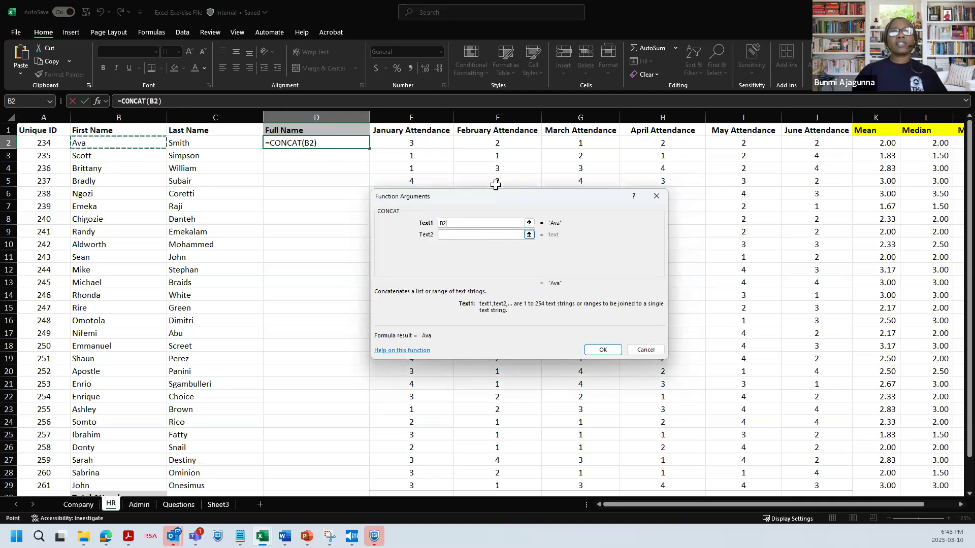
click(470, 235)
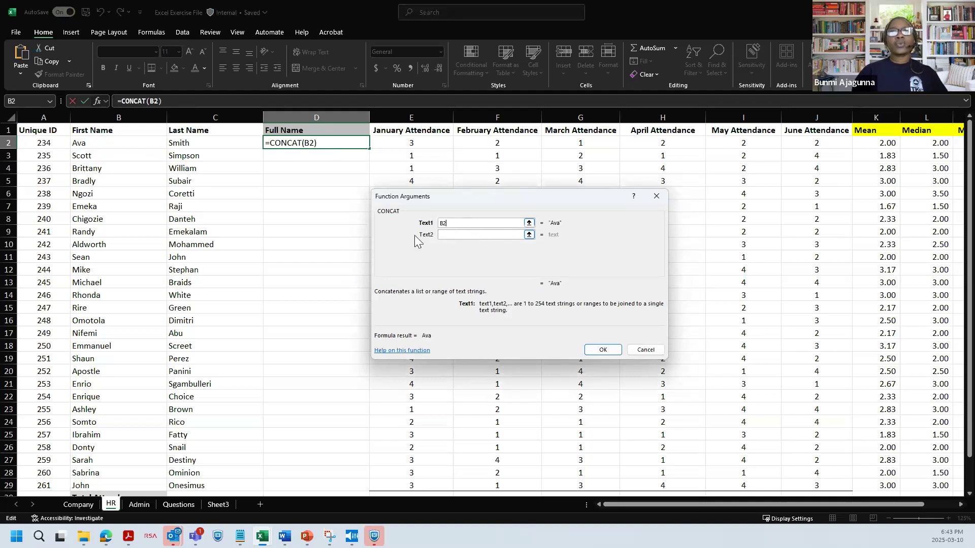
click(198, 142)
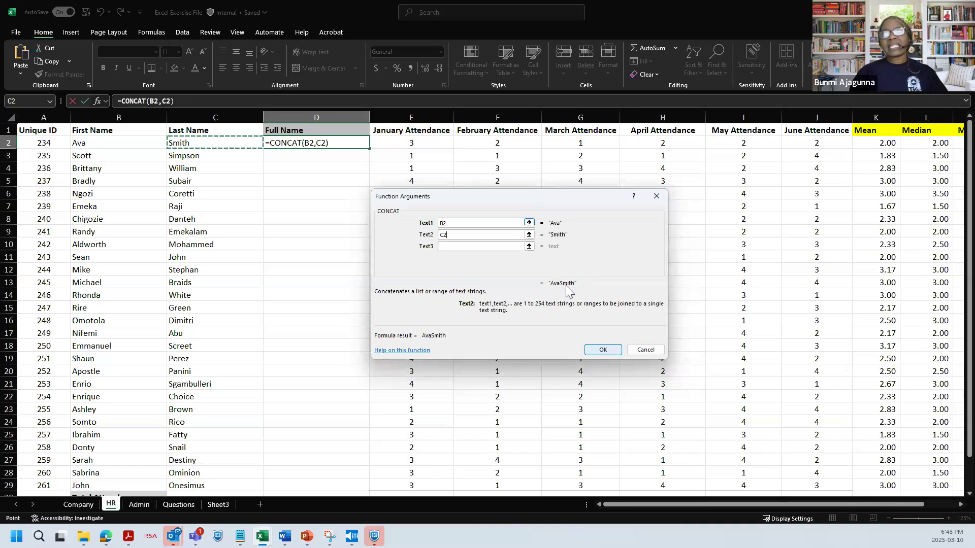
Replace the second CONCAT argument with a quoted space, " "
click(529, 247)
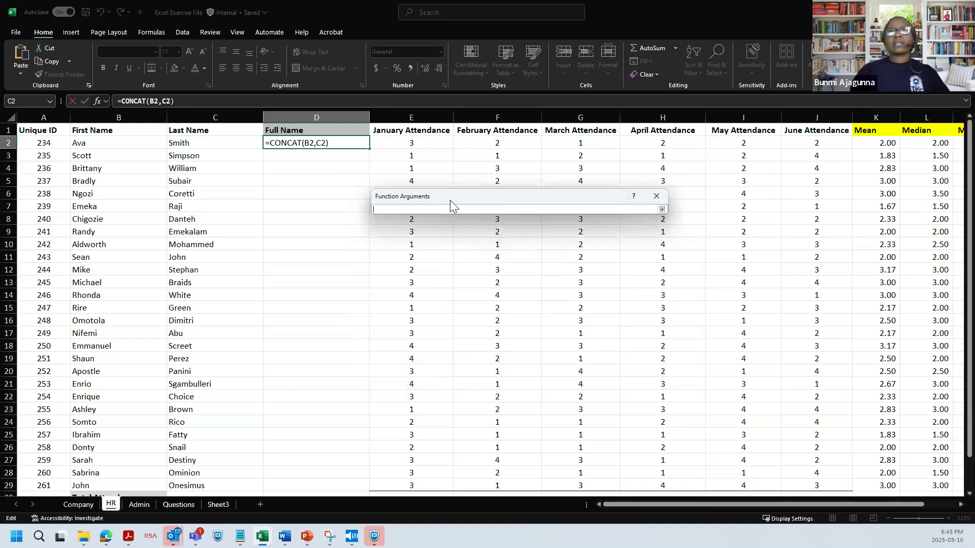
key(Return)
click(450, 234)
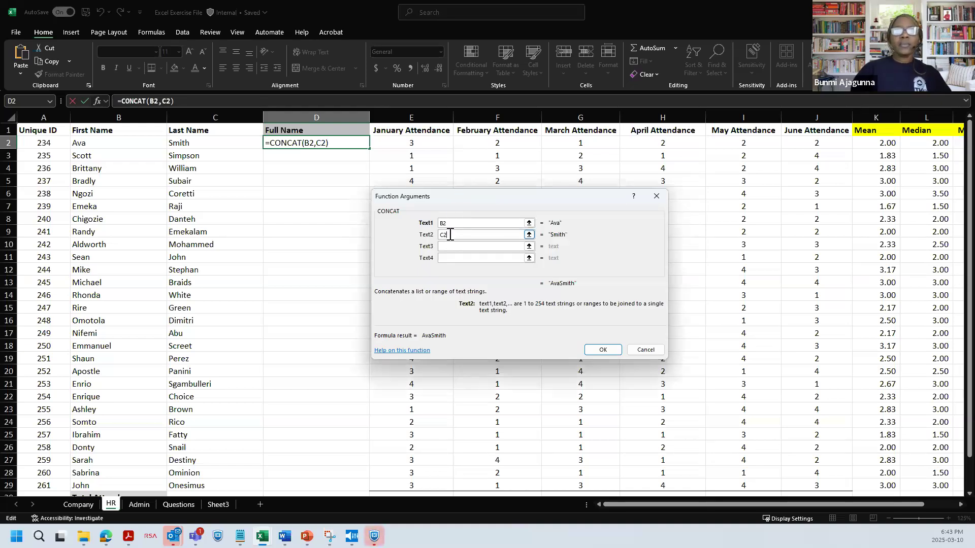
key(BackSpace)
key(BackSpace)
text(" ")
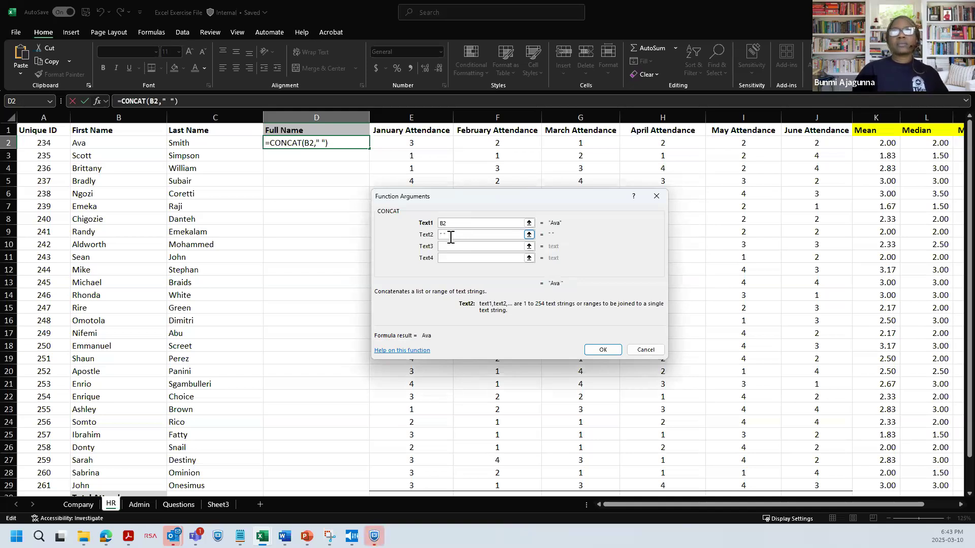
Add C2 as the third CONCAT text, accept the formula, and fill it down the Full Name column
click(450, 249)
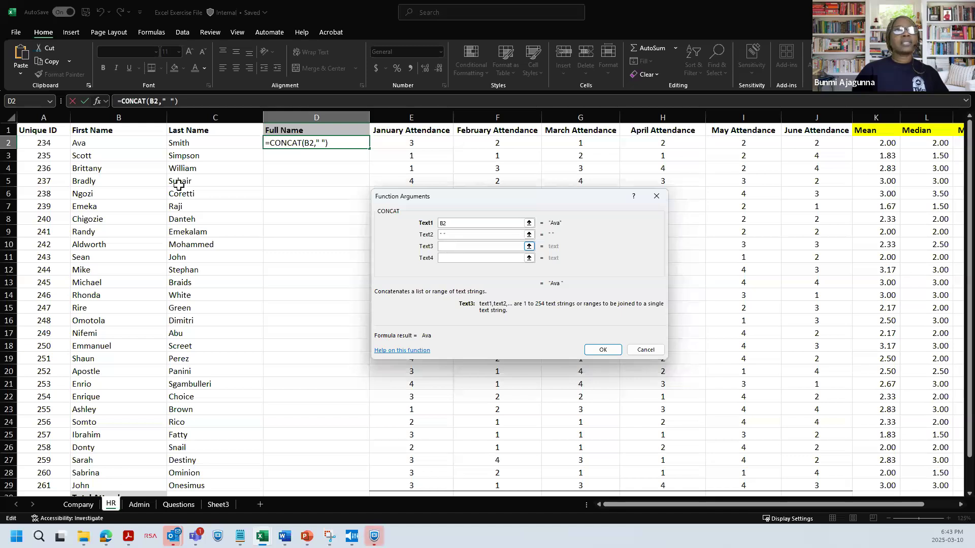
click(194, 145)
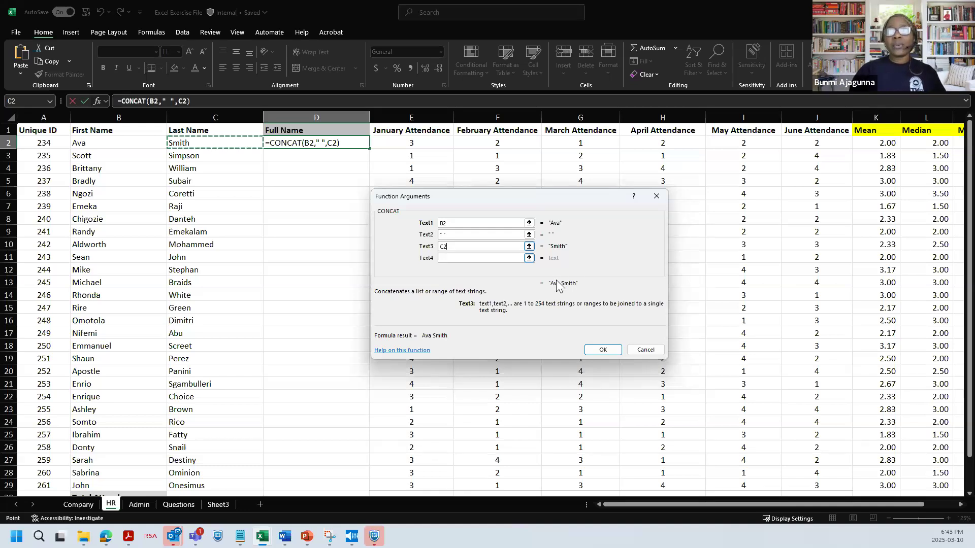
click(599, 354)
click(601, 351)
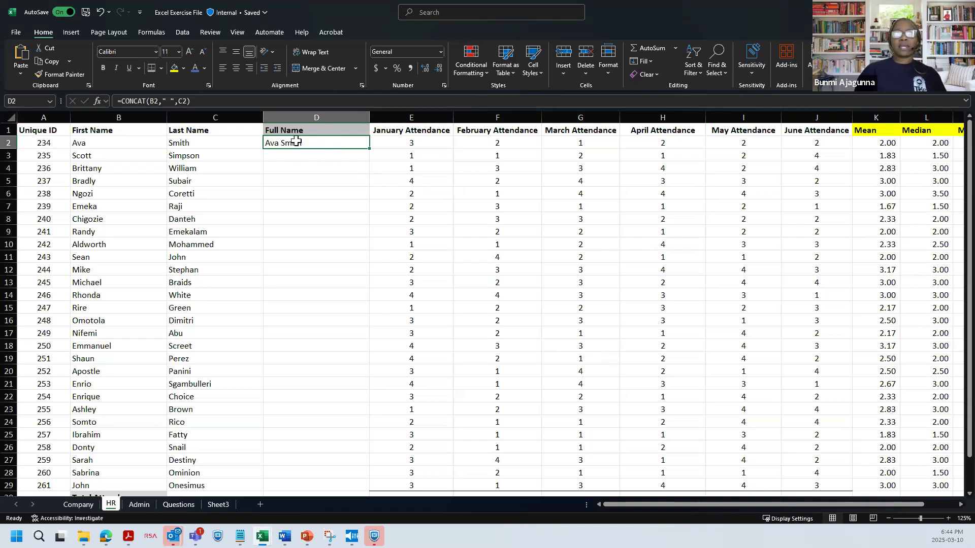
double_click(370, 149)
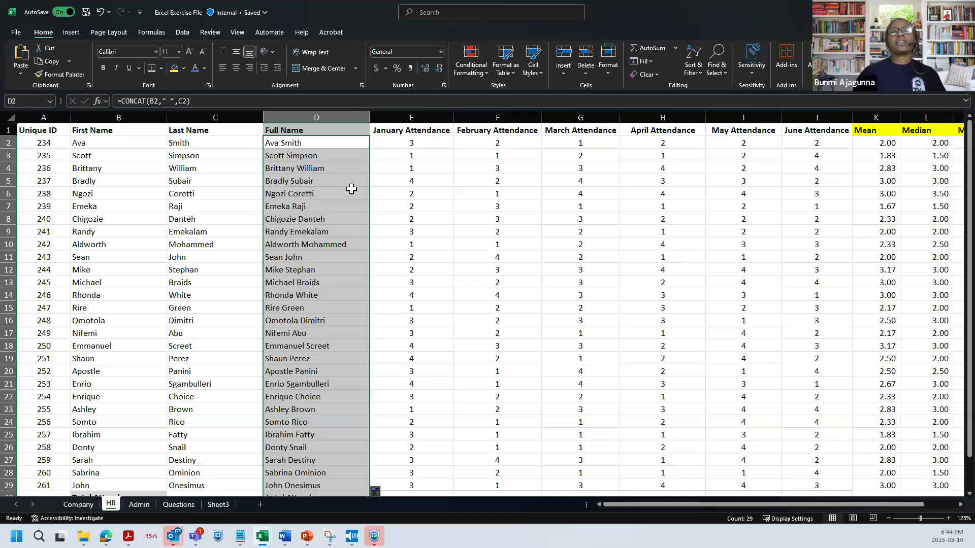
Examine the combined names on the HR sheet against the Full Name, Birth Month and Status lists on the Admin sheet
click(318, 359)
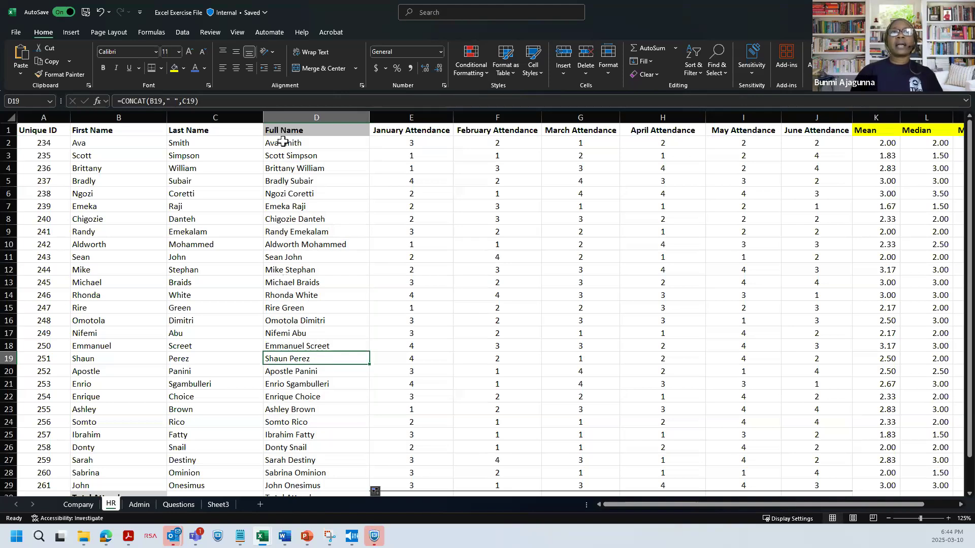
drag(283, 141, 297, 324)
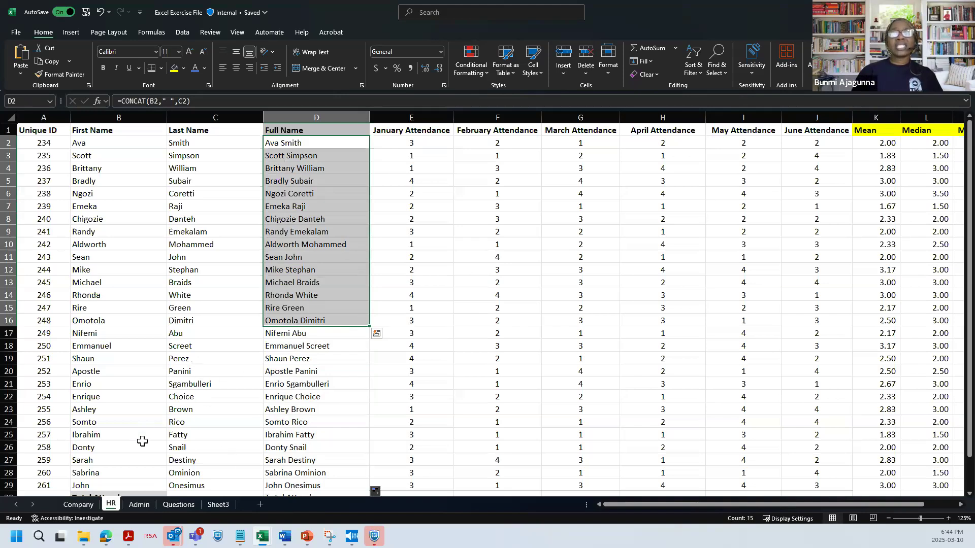
click(138, 505)
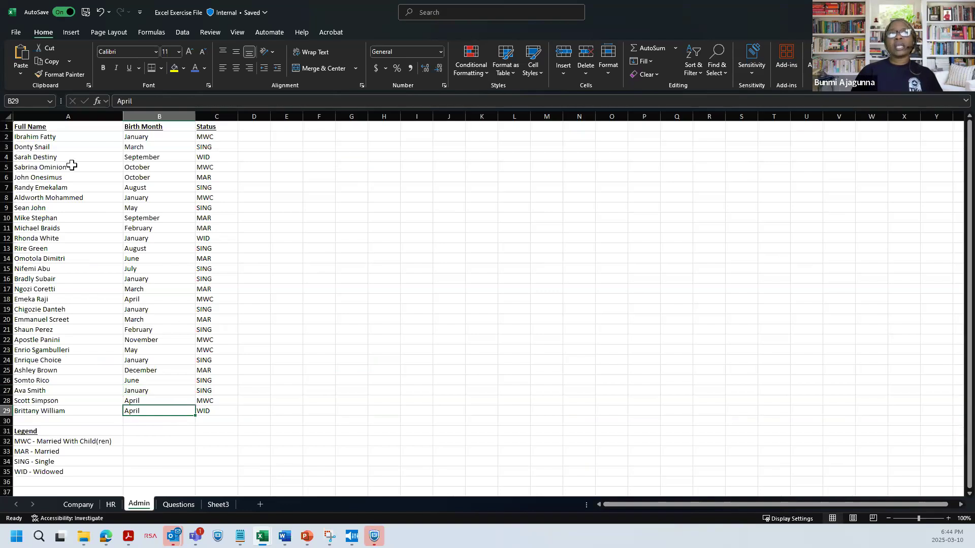
drag(68, 127, 60, 411)
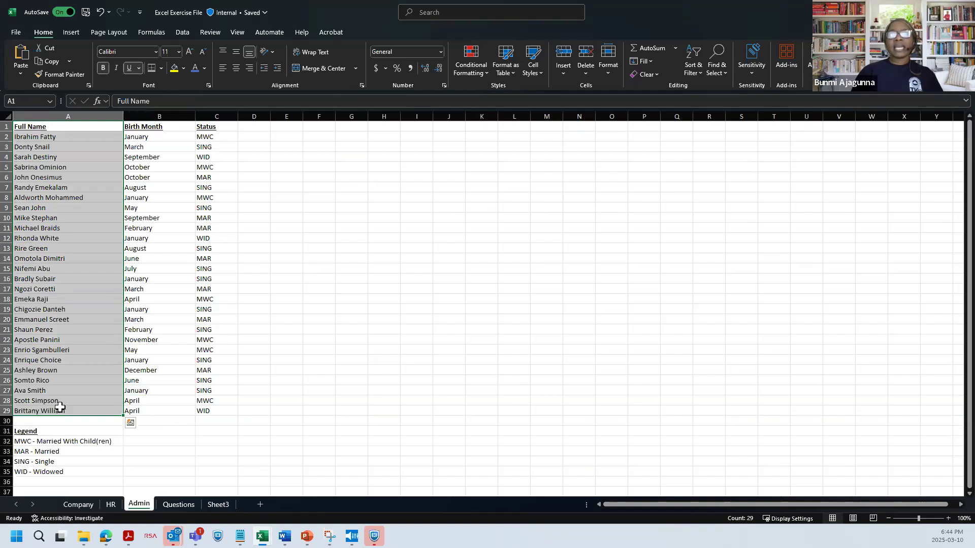
click(164, 401)
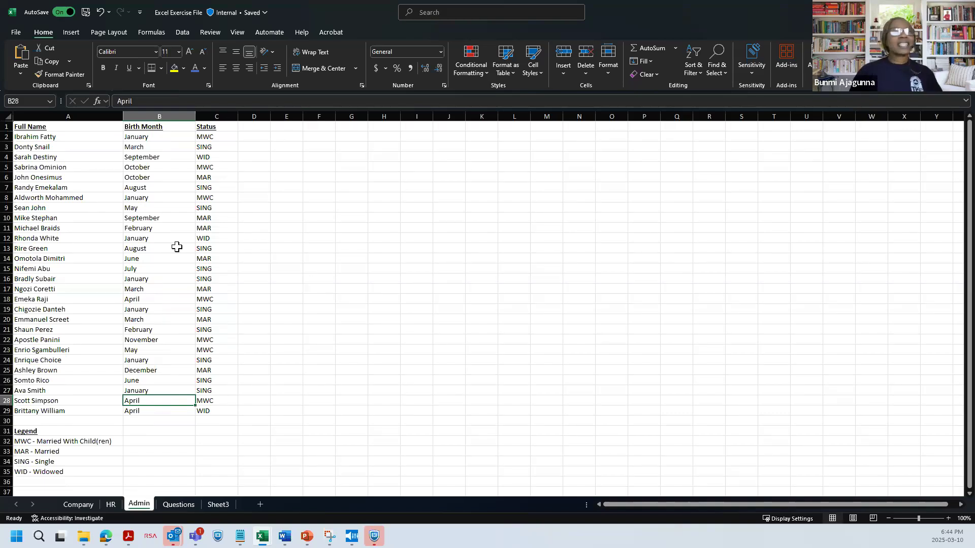
click(148, 137)
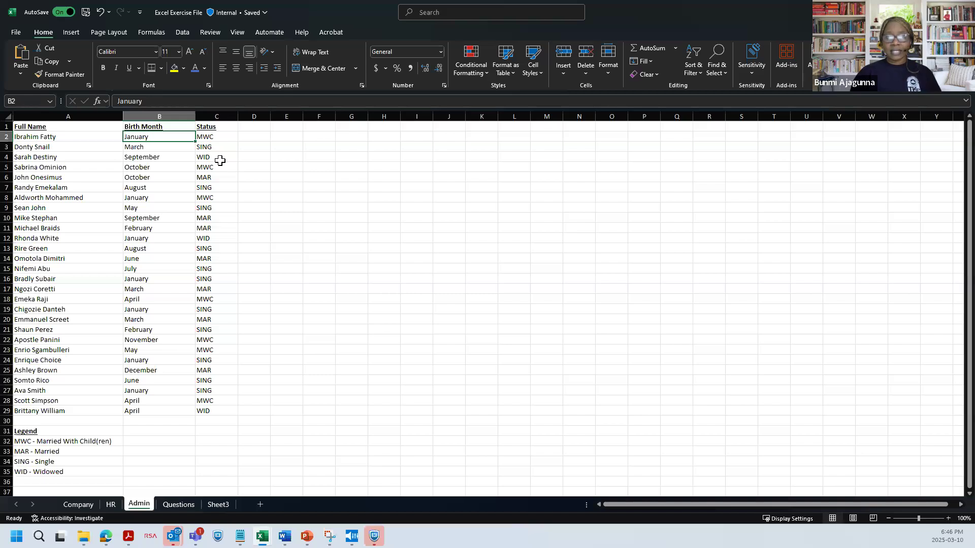
click(266, 159)
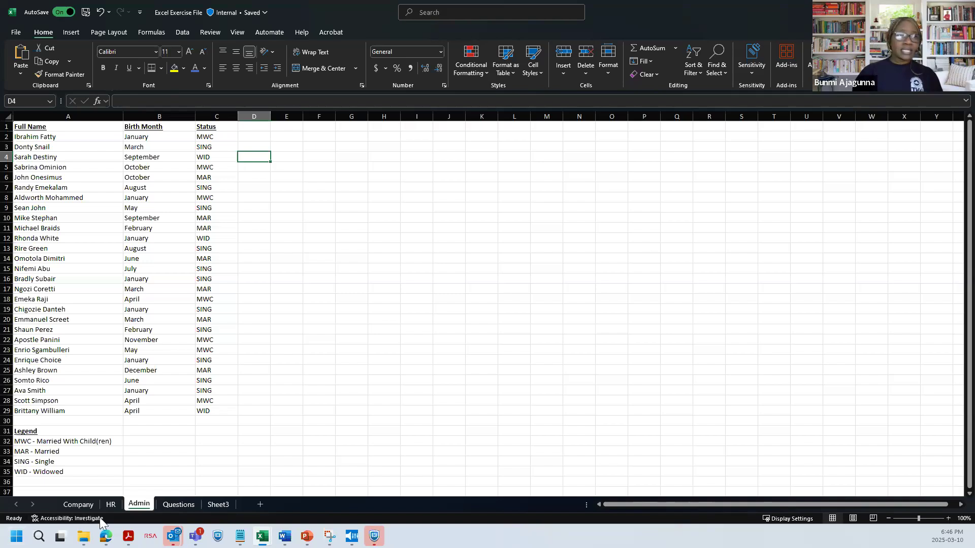
Return to the HR sheet and enter the heading "Birth Month" in N1, beside the Mode column
click(110, 504)
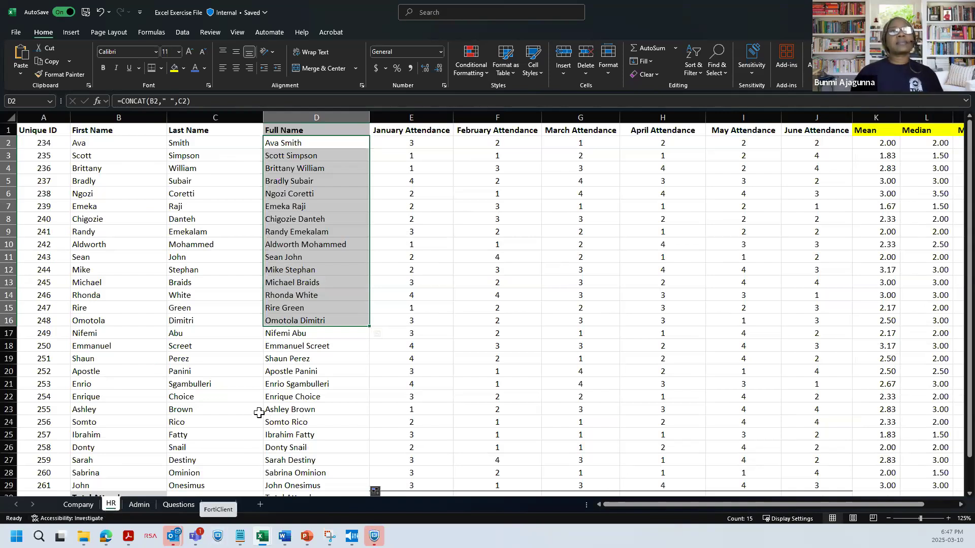
click(270, 384)
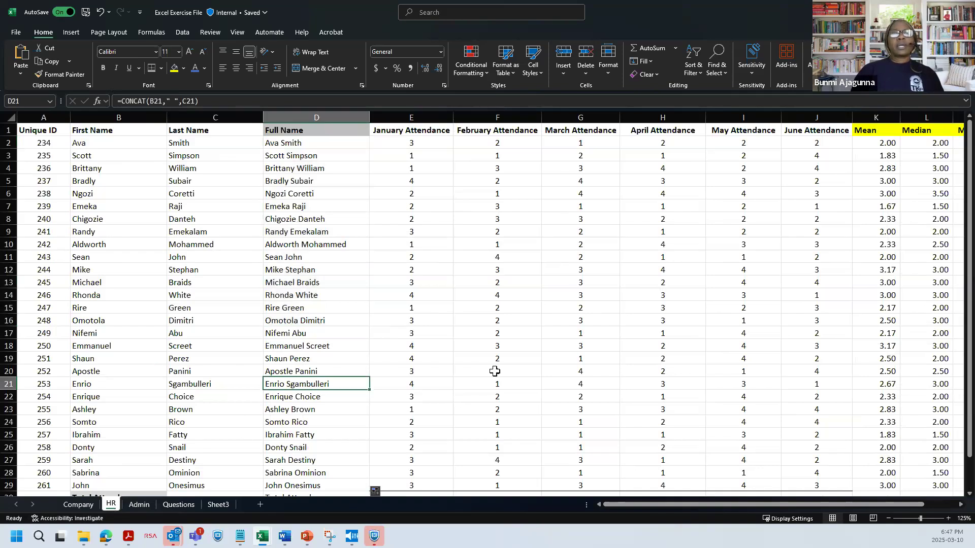
click(356, 493)
scroll(361, 487, down, 5)
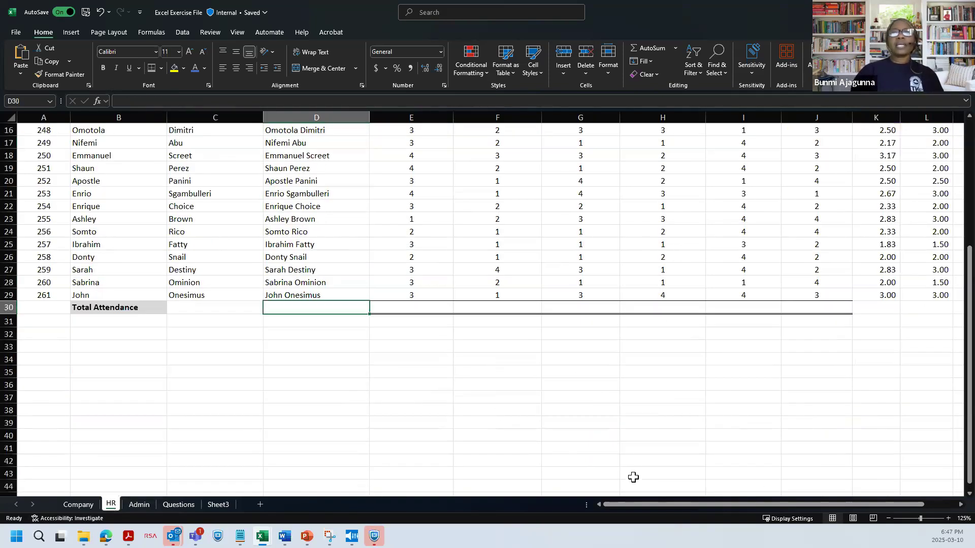
scroll(631, 386, up, 5)
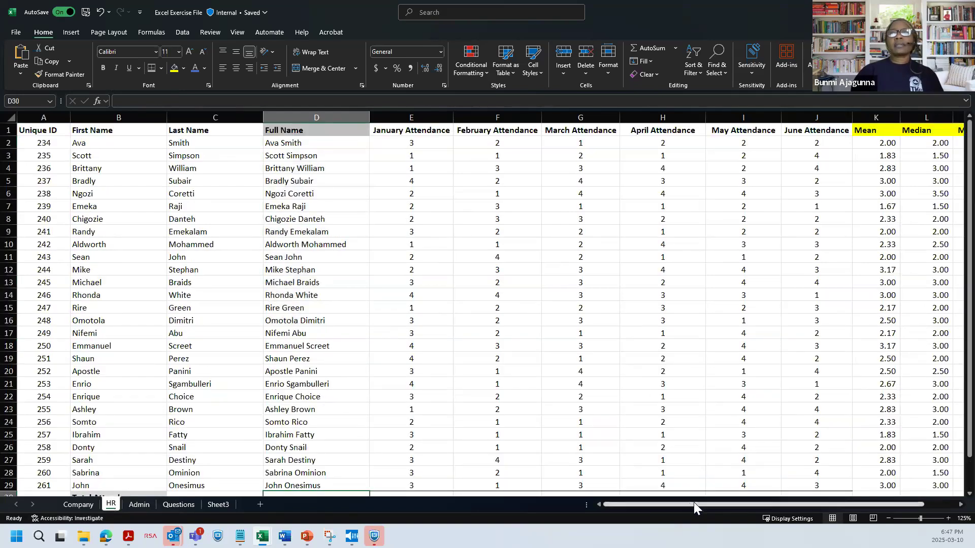
drag(694, 502, 725, 501)
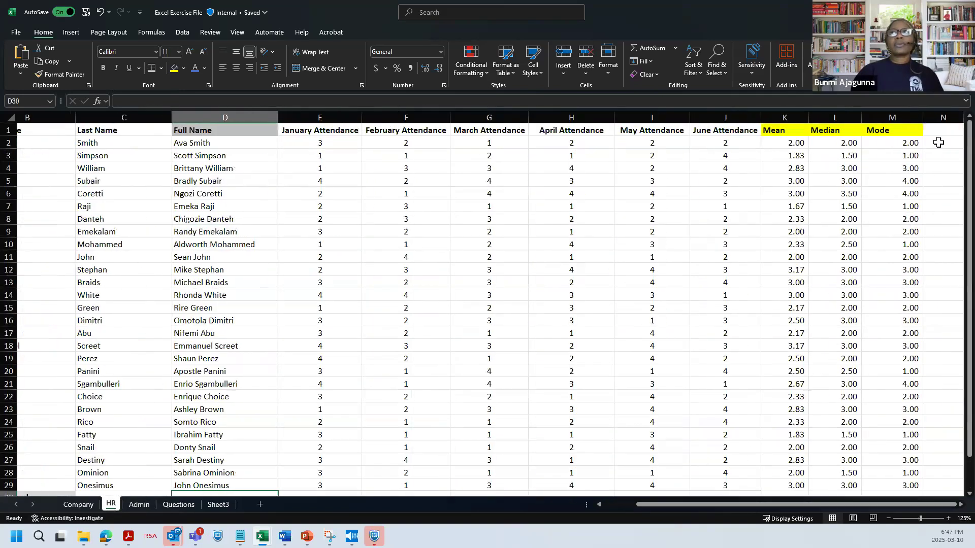
click(940, 130)
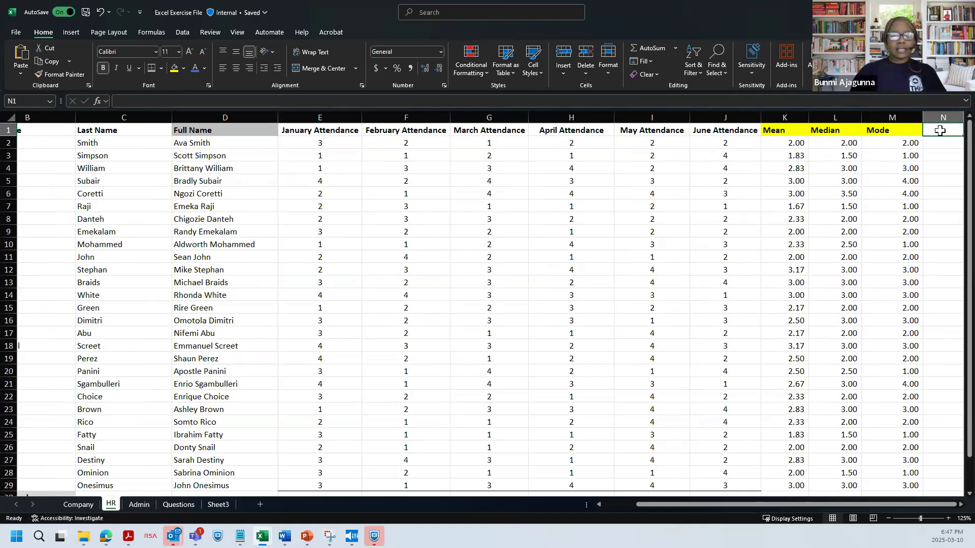
text(Birth)
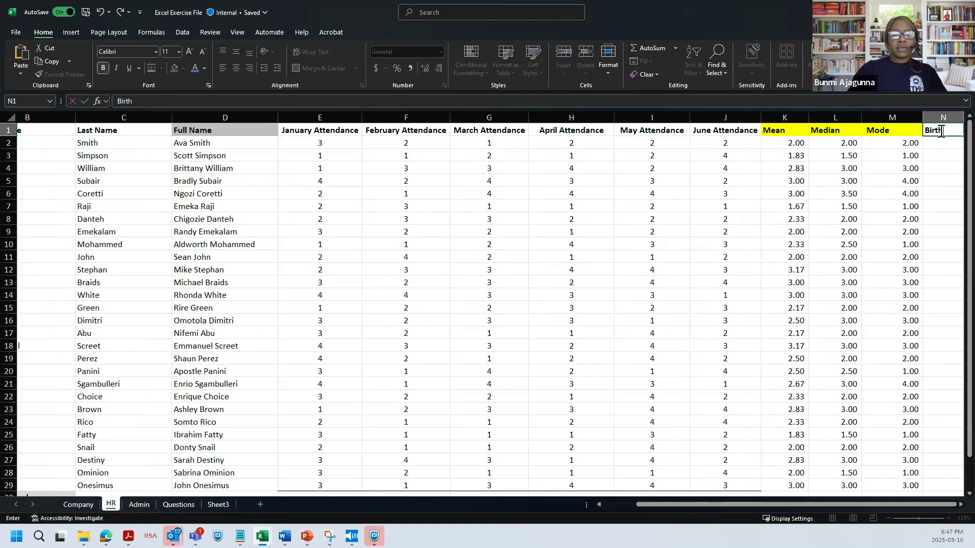
text( Month)
key(Return)
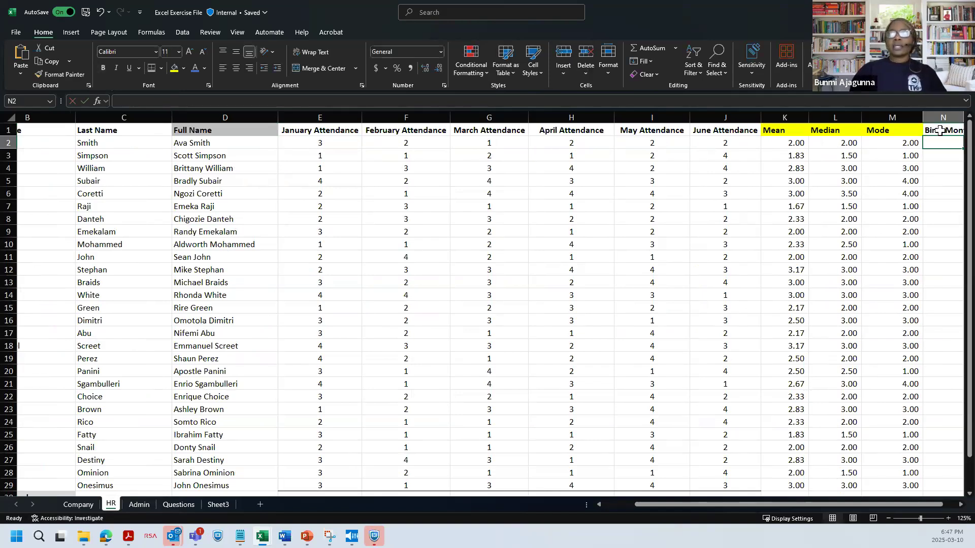
Widen column N so the Birth Month heading fits within it
drag(863, 504, 897, 508)
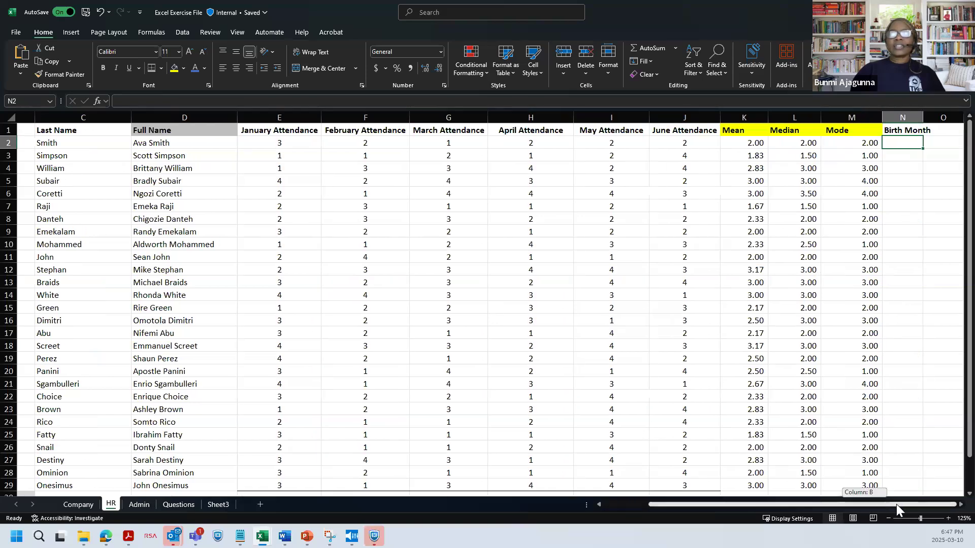
drag(923, 118, 947, 117)
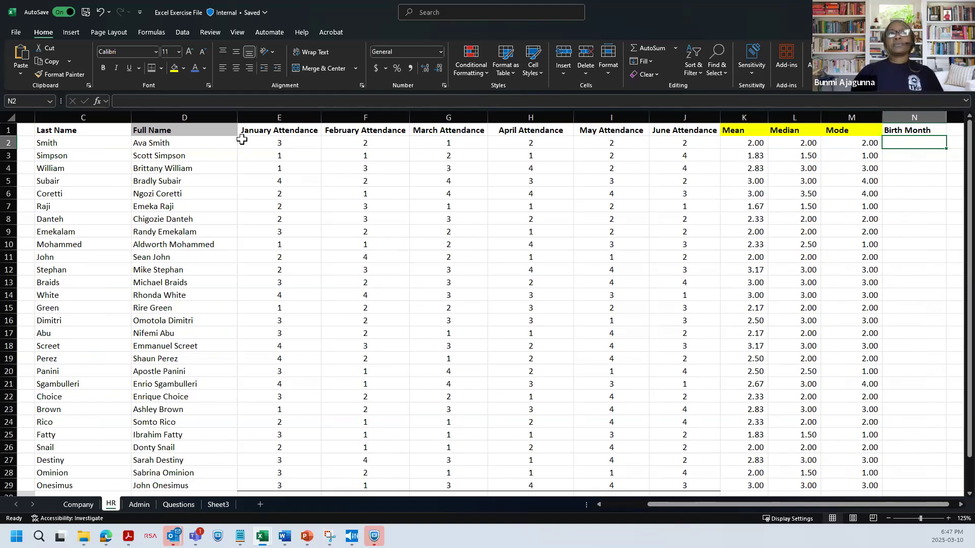
click(219, 117)
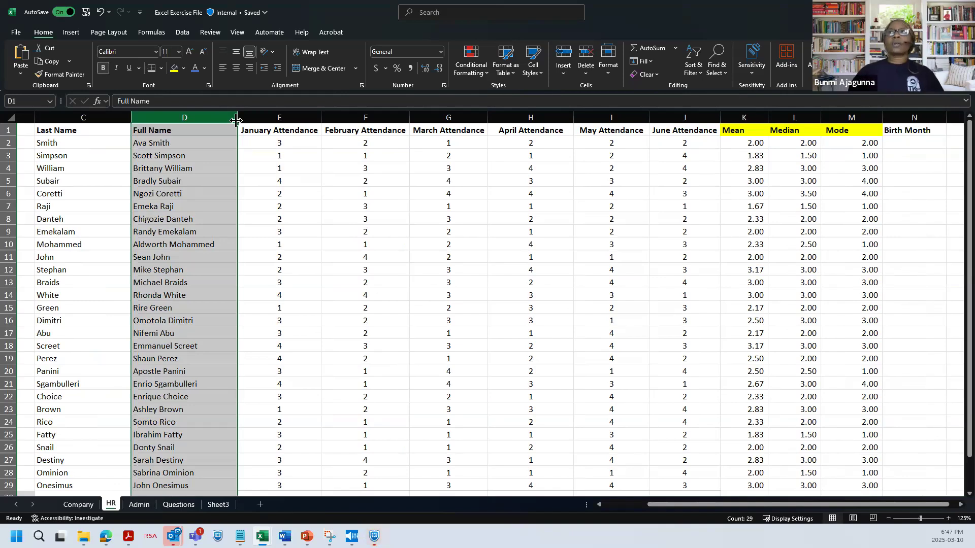
click(905, 142)
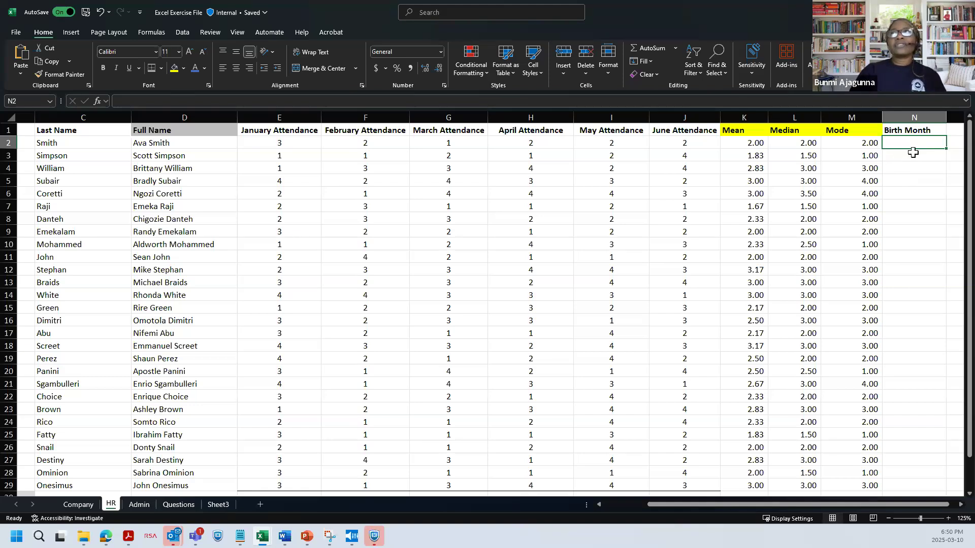
text(=)
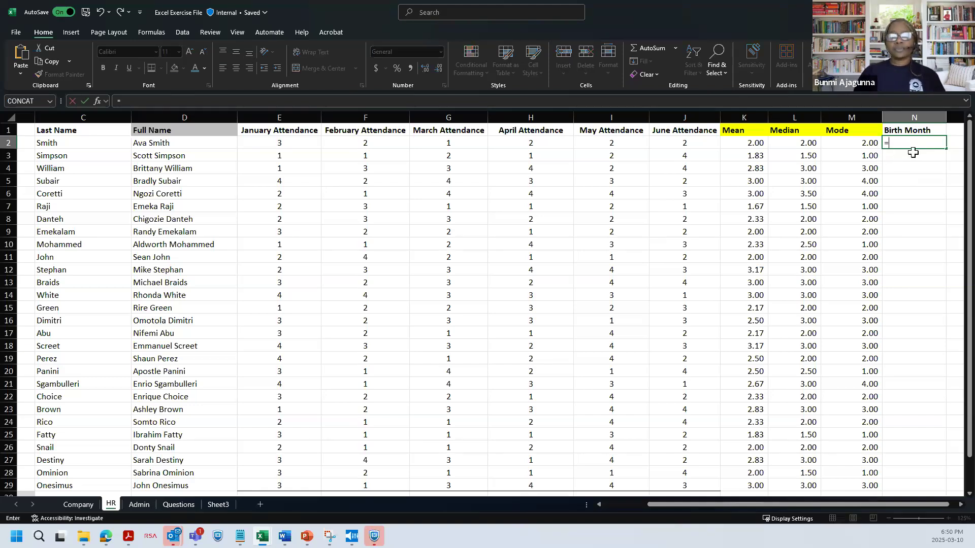
text(vlo)
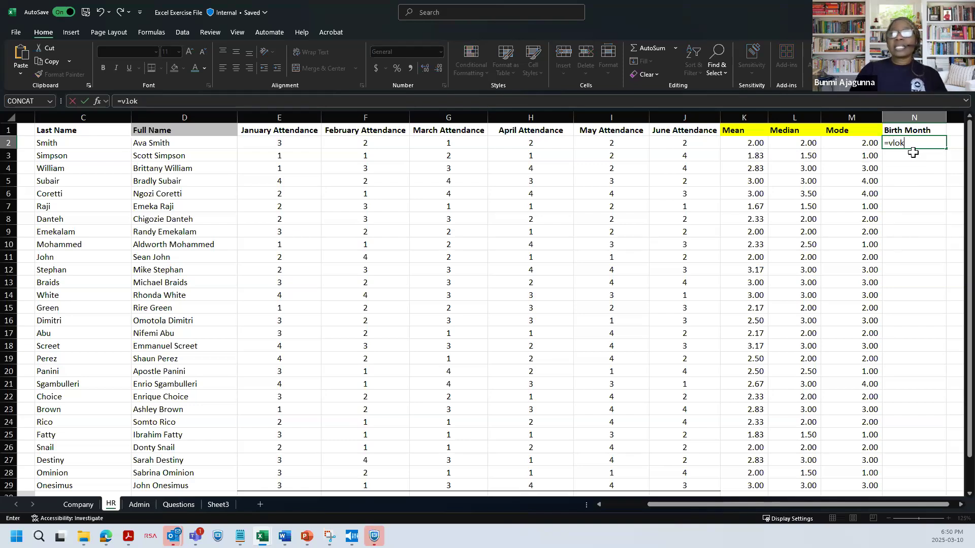
text(o)
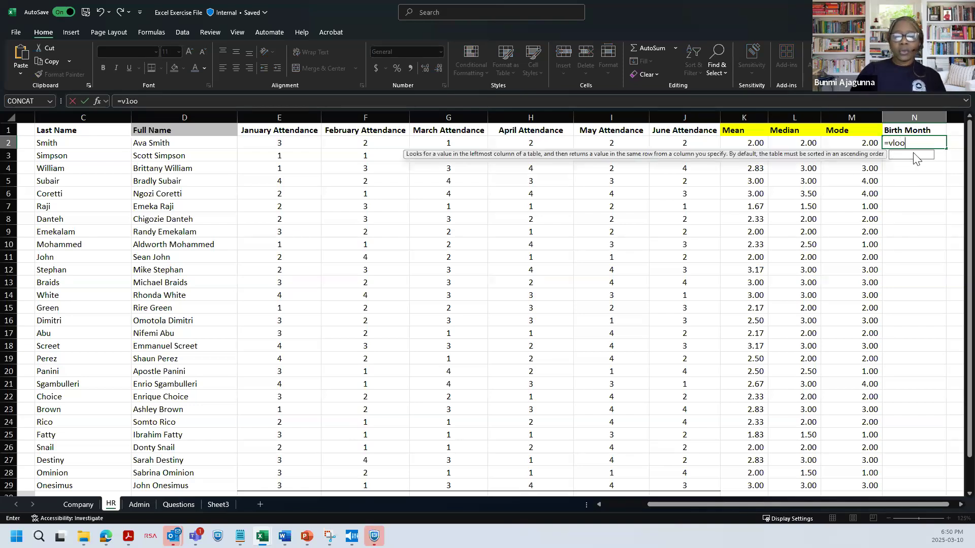
text(kup)
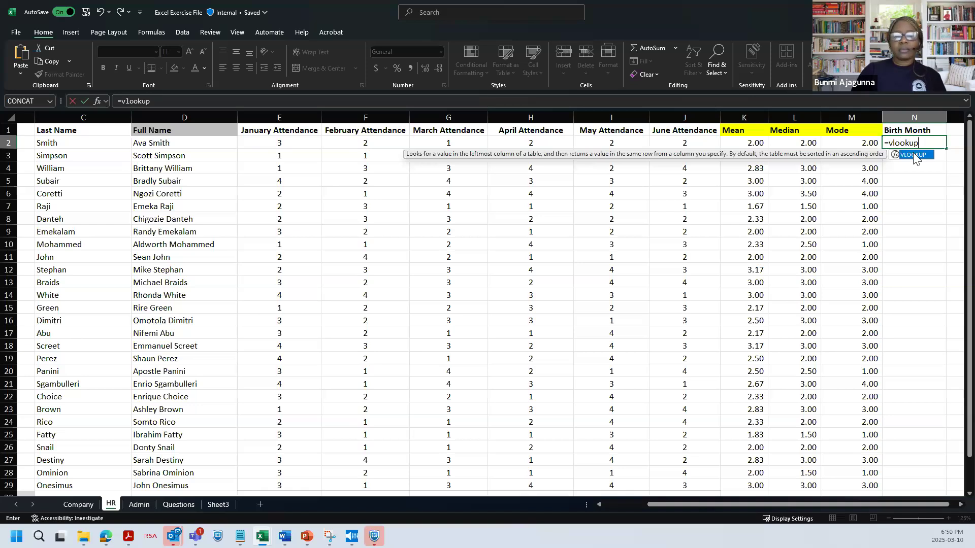
text(()
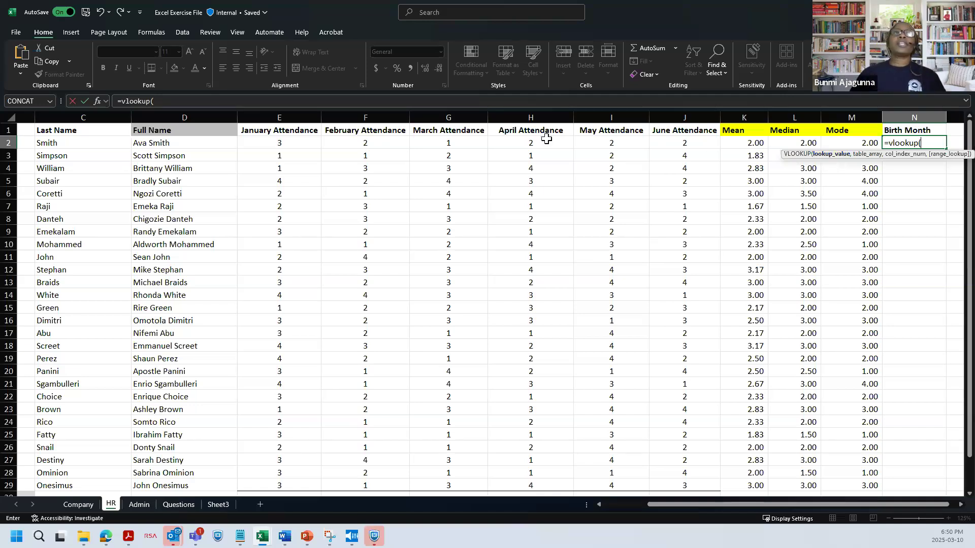
click(180, 145)
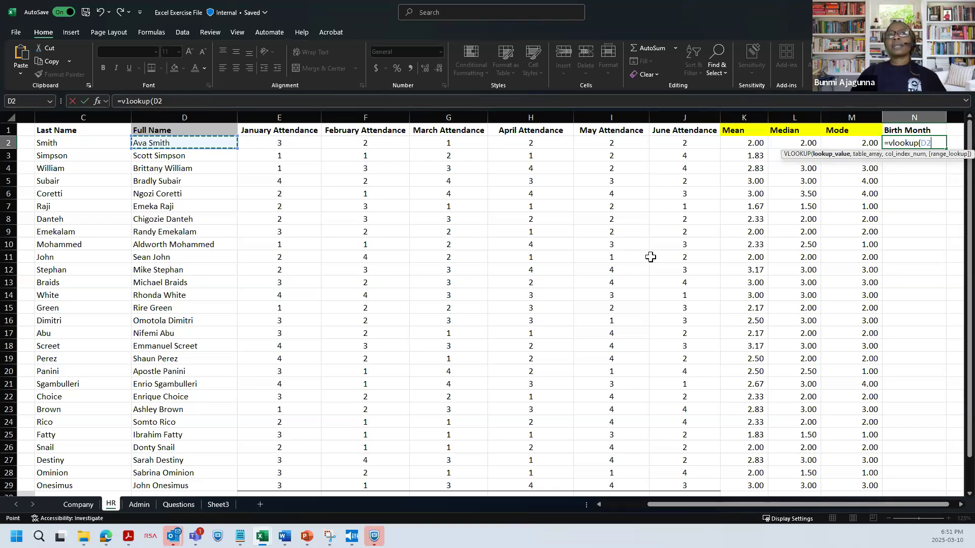
click(139, 506)
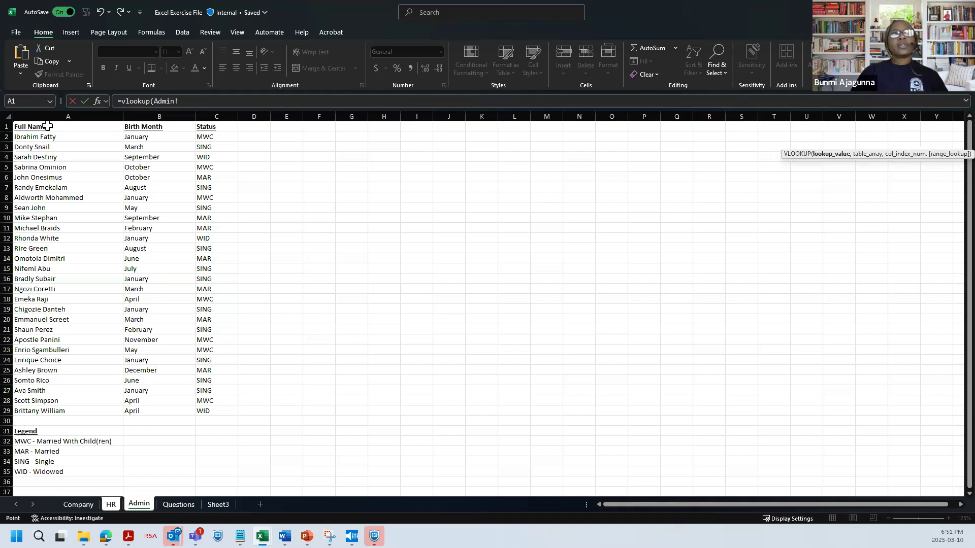
drag(43, 126, 206, 414)
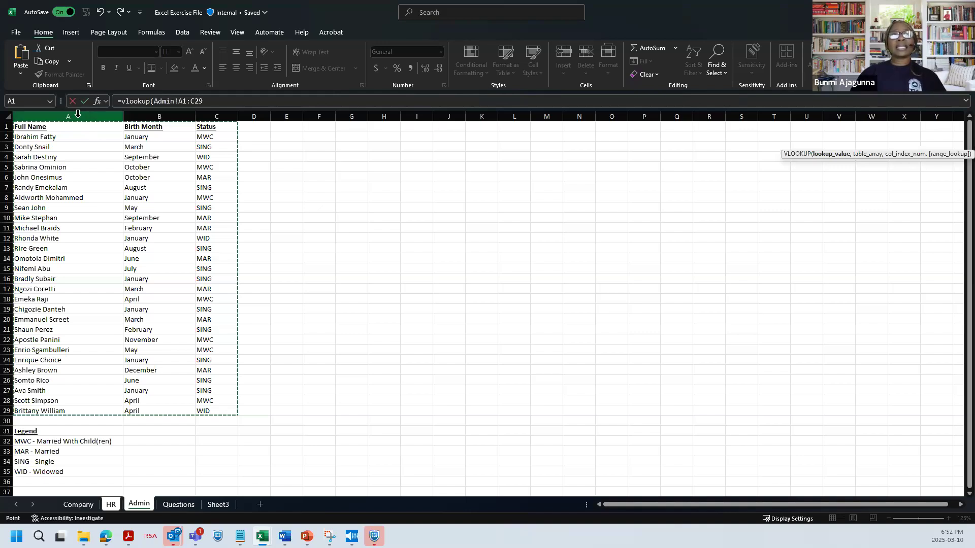
drag(78, 114, 218, 120)
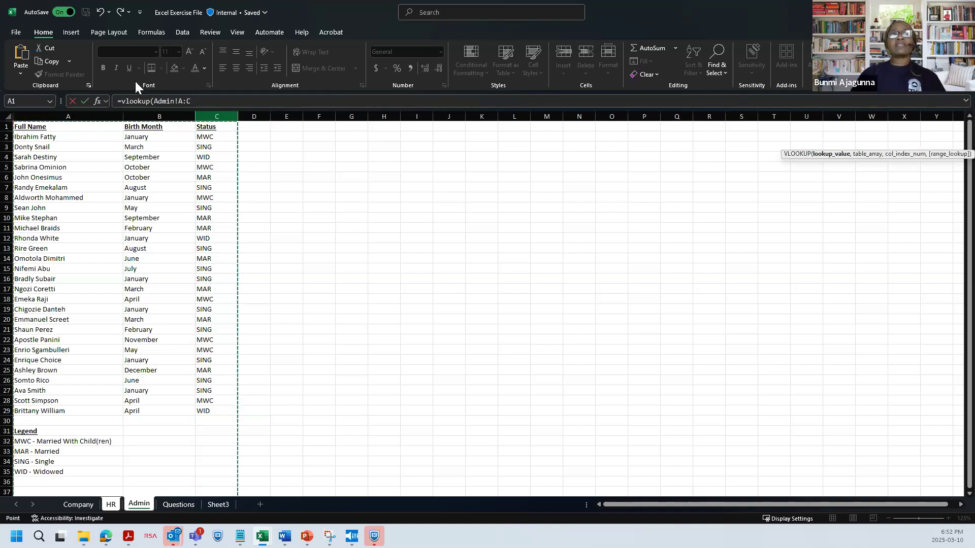
click(159, 101)
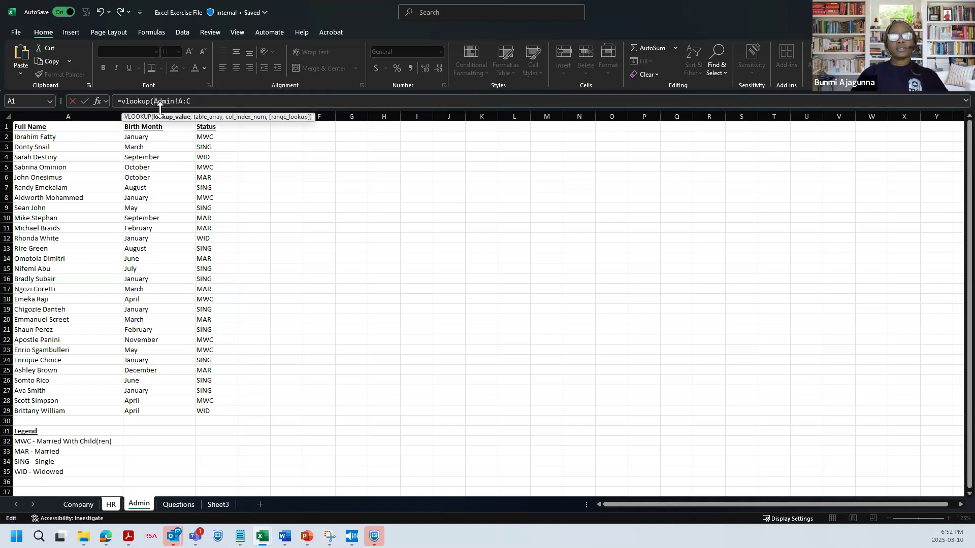
key(Escape)
text(=vloo)
key(Tab)
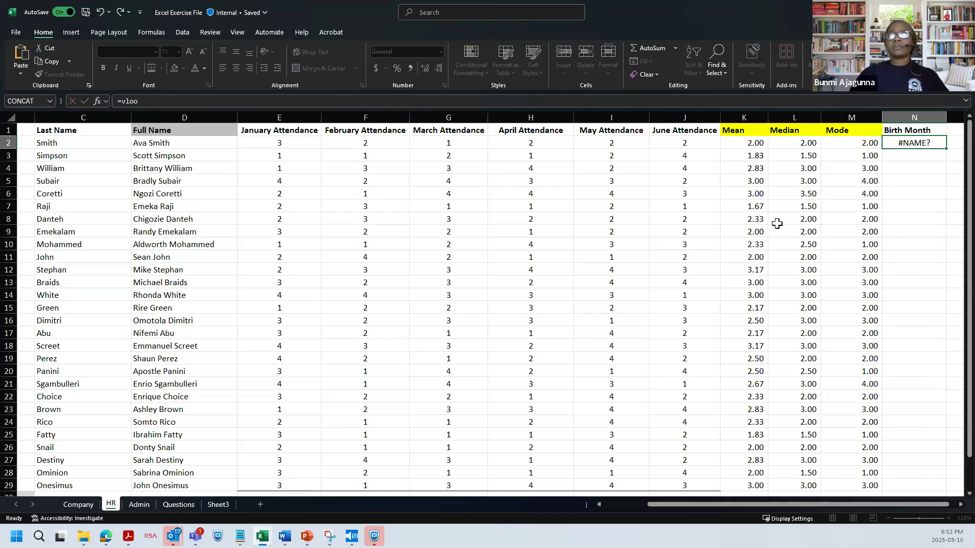
click(793, 145)
key(Delete)
Start a VLOOKUP formula in N2 of the HR sheet with the full name in D2 as the lookup value
text(=vloo)
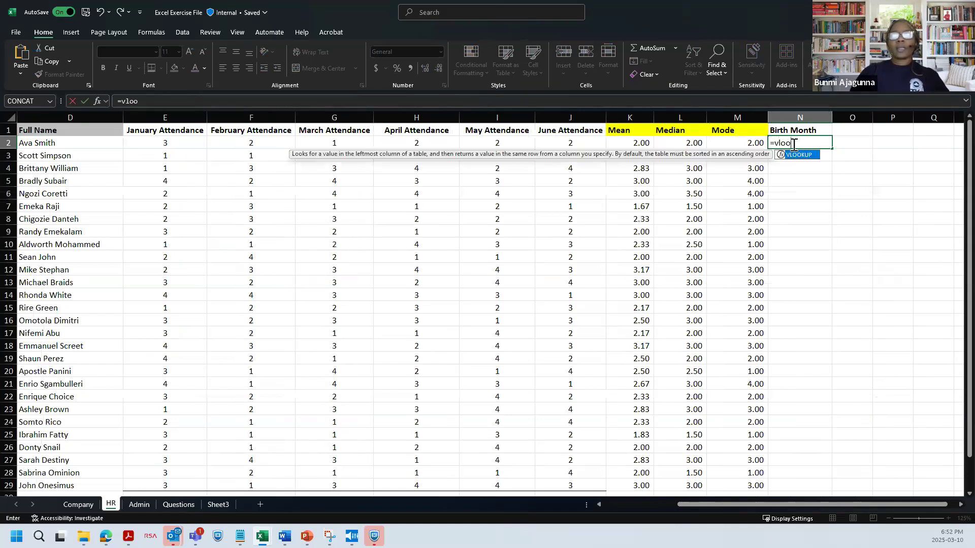
key(Tab)
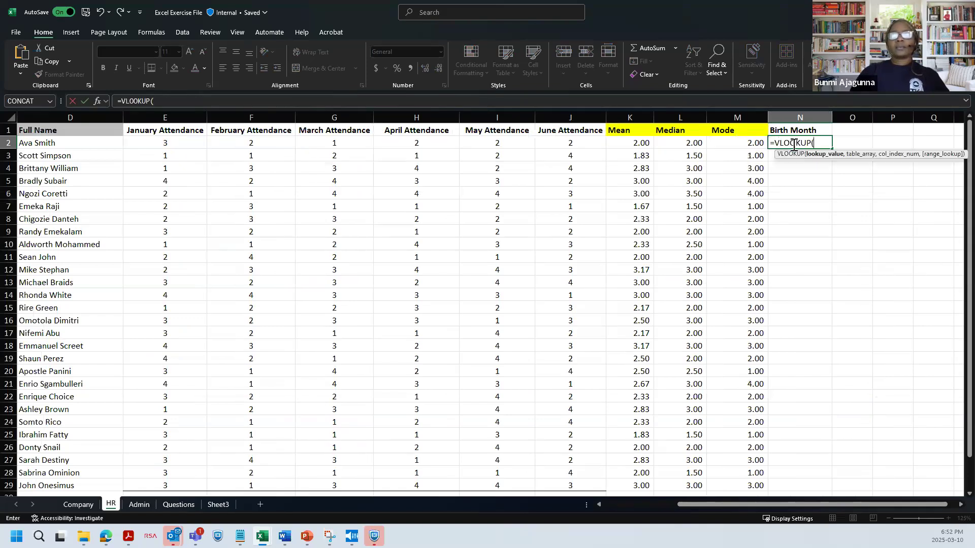
click(70, 142)
text(,)
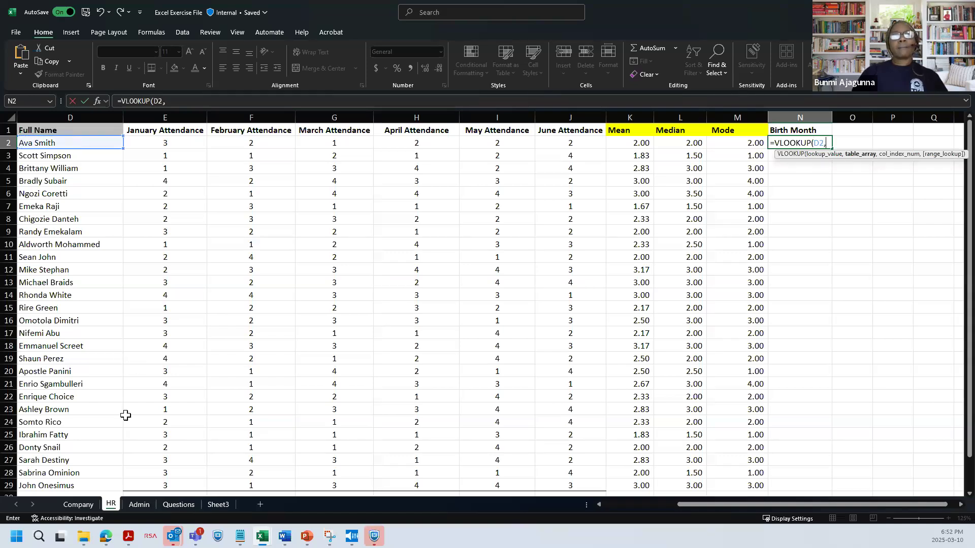
Set the VLOOKUP table array to columns A:B of the Admin sheet, covering Full Name and Birth Month
click(137, 504)
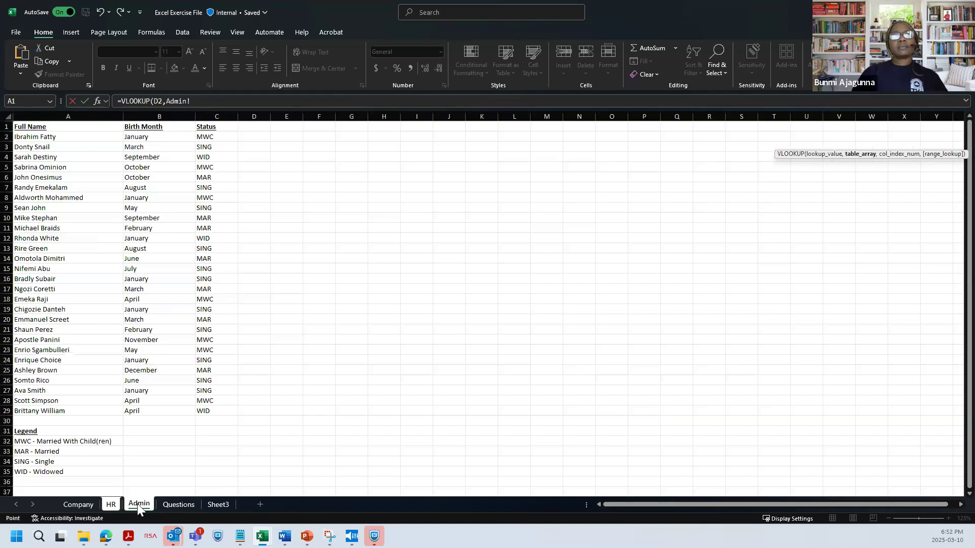
drag(74, 113, 209, 118)
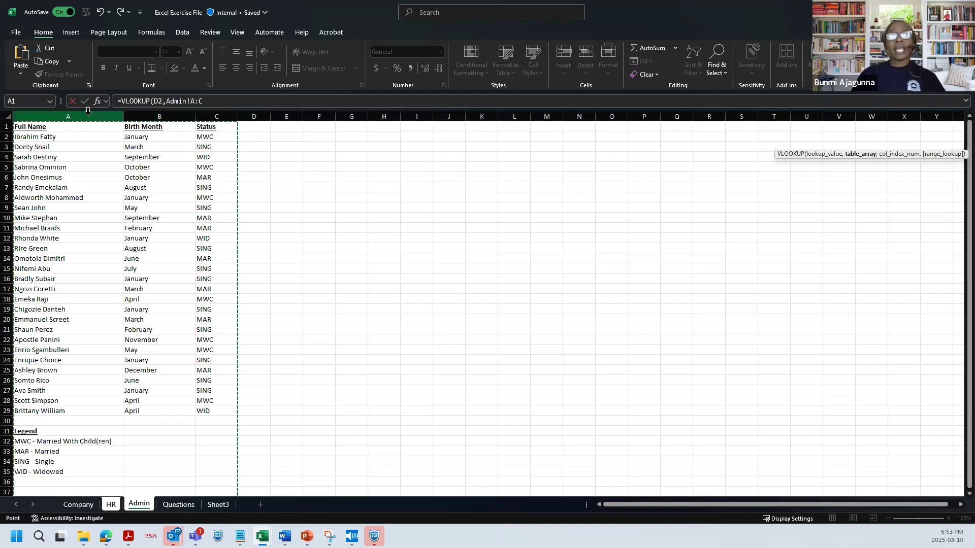
drag(87, 115, 157, 117)
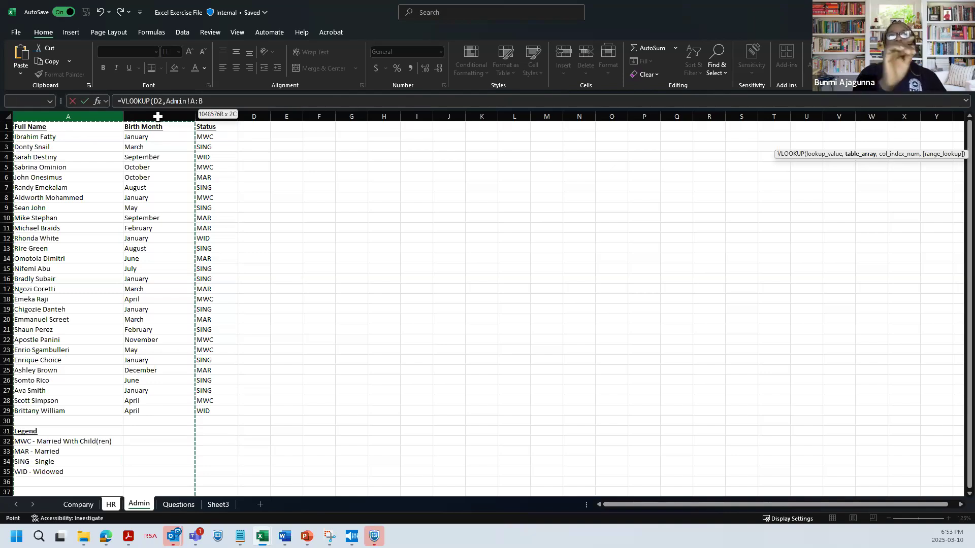
drag(158, 117, 232, 121)
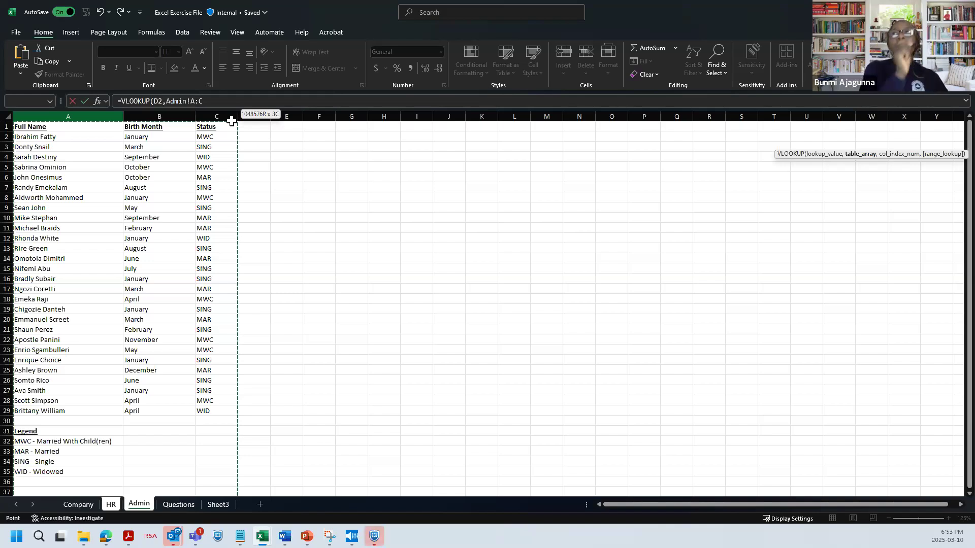
drag(231, 121, 186, 118)
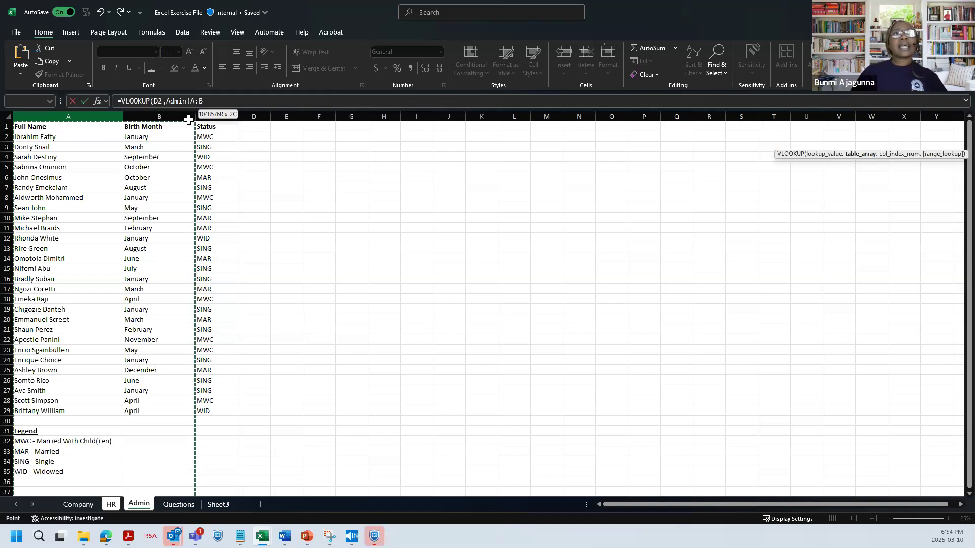
drag(189, 120, 191, 117)
Complete the VLOOKUP with column index 2 and FALSE for an exact match, and accept the formula
text(,2)
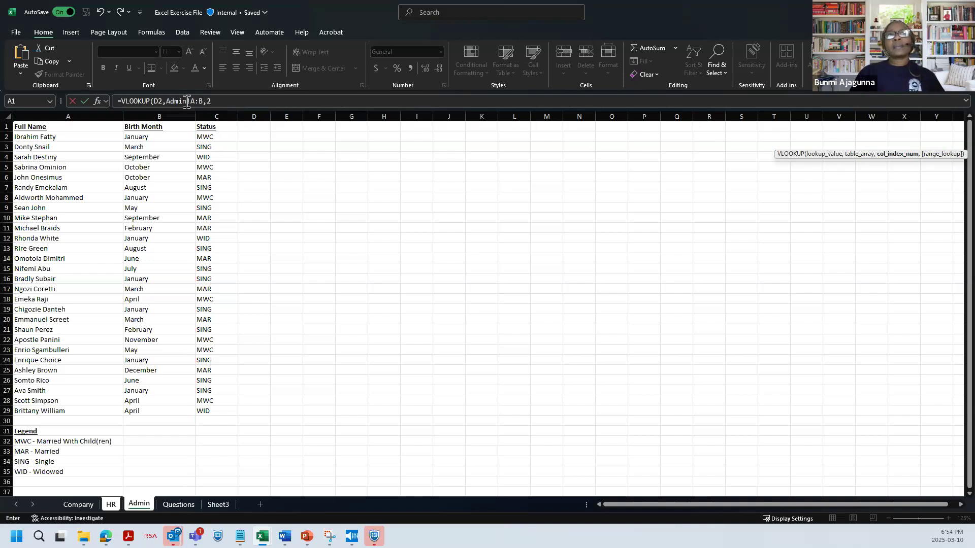
click(214, 102)
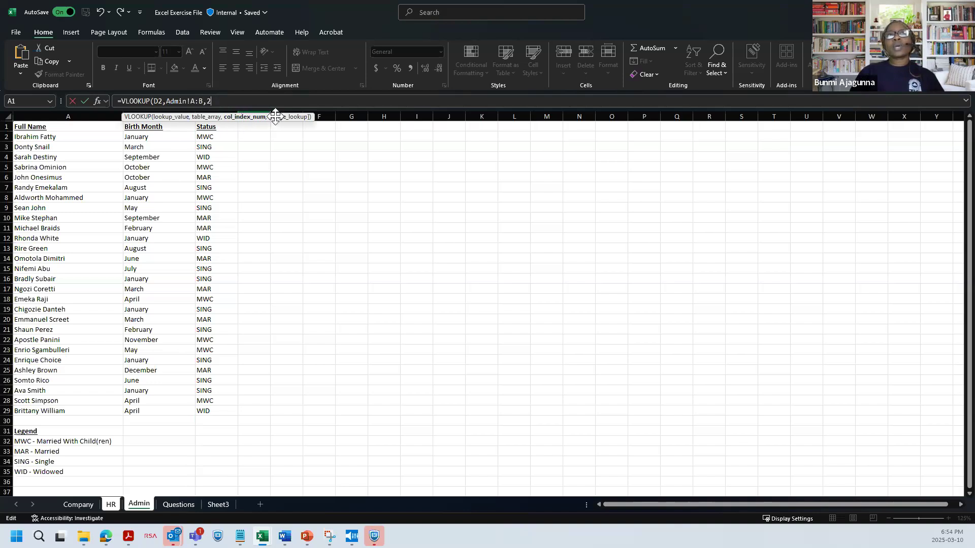
text(,)
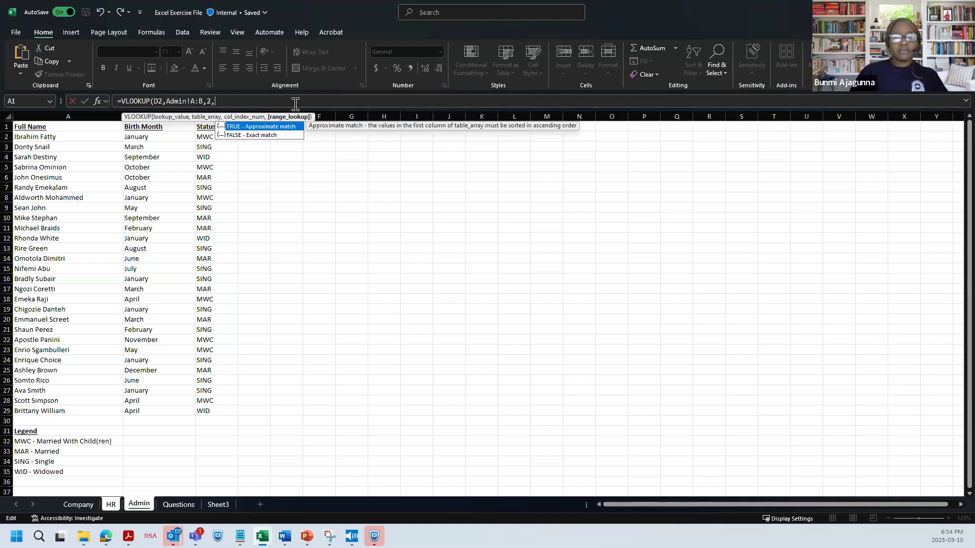
text(false))
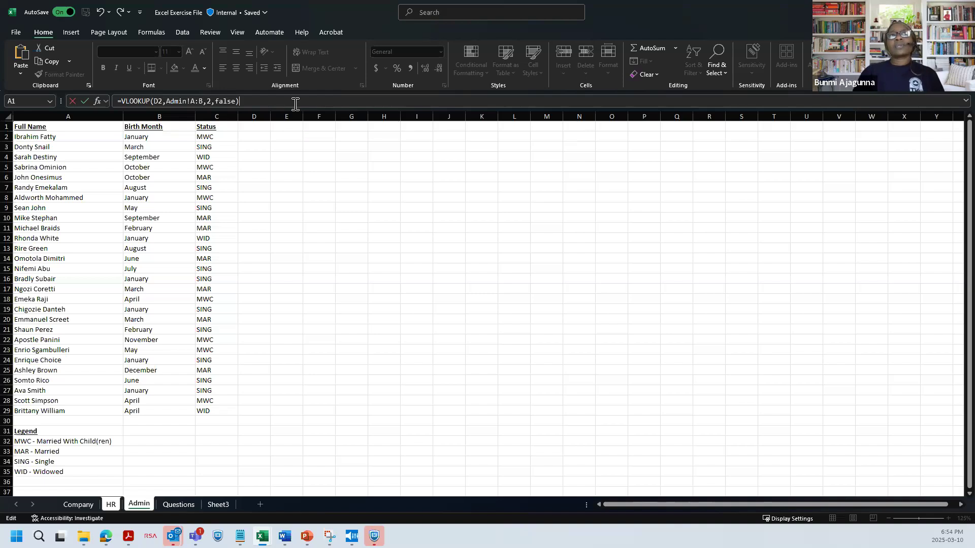
drag(116, 103, 256, 102)
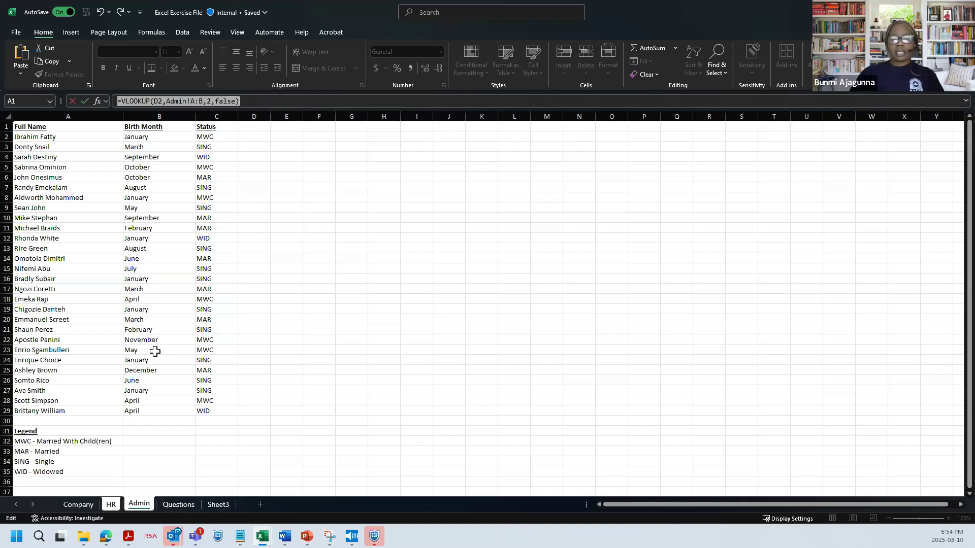
key(Return)
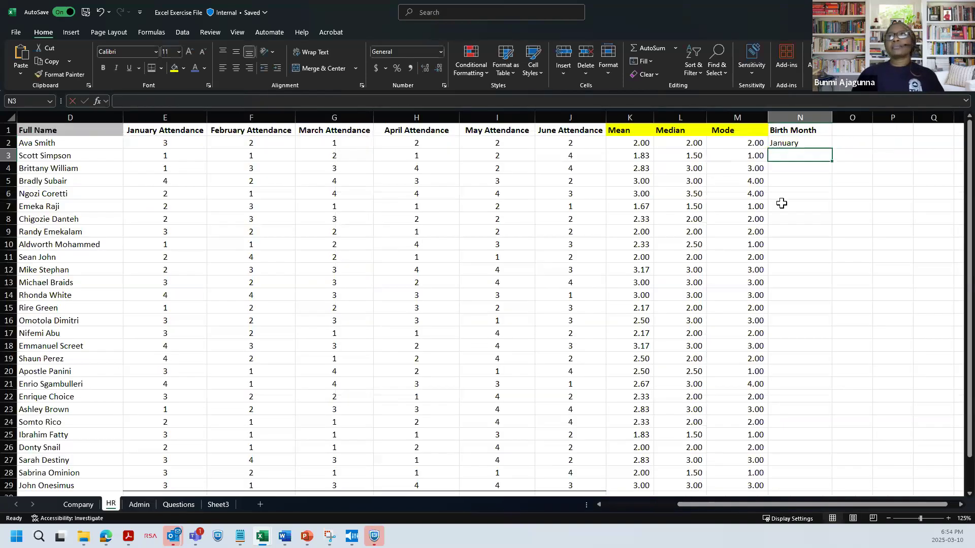
Check the birth month returned in N2 for the name in D2 against row 27 of the Admin sheet
click(787, 143)
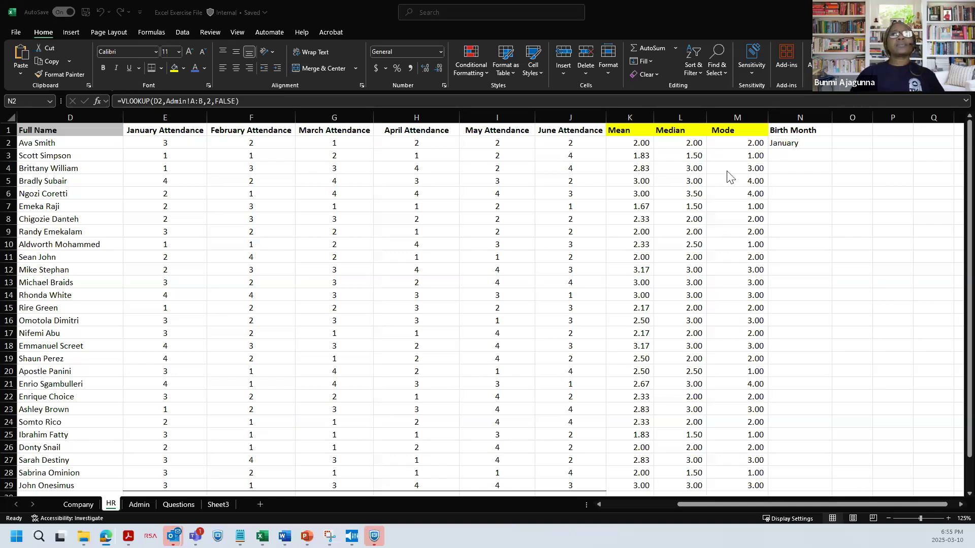
click(74, 138)
click(73, 139)
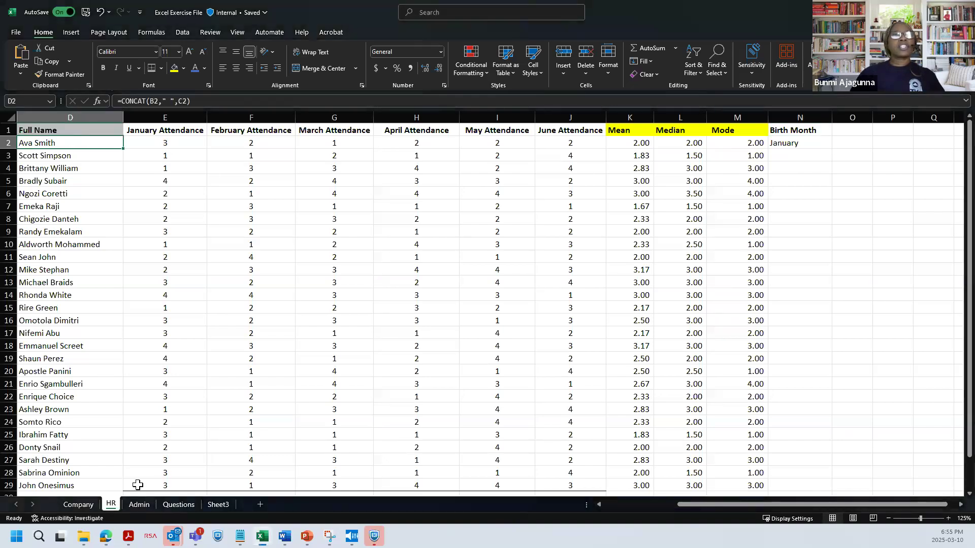
click(138, 504)
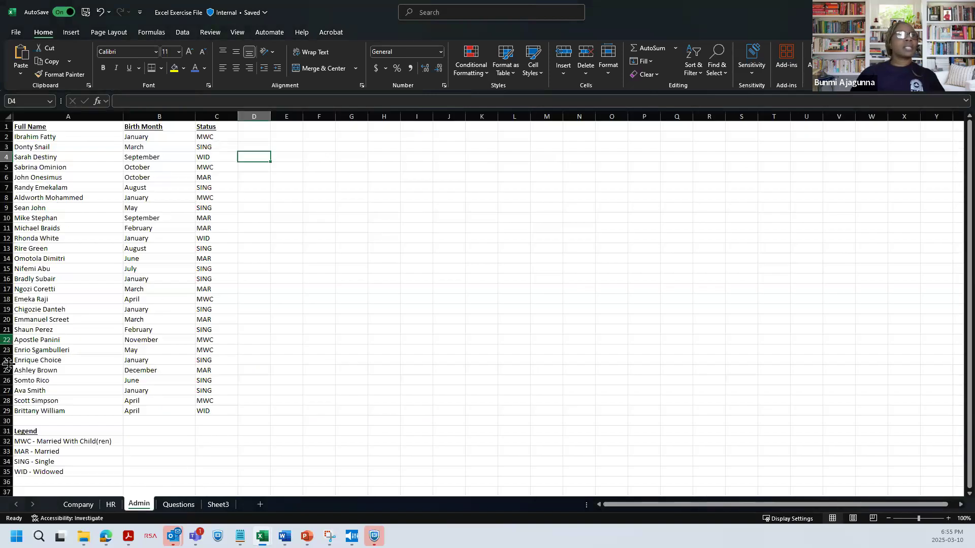
click(5, 391)
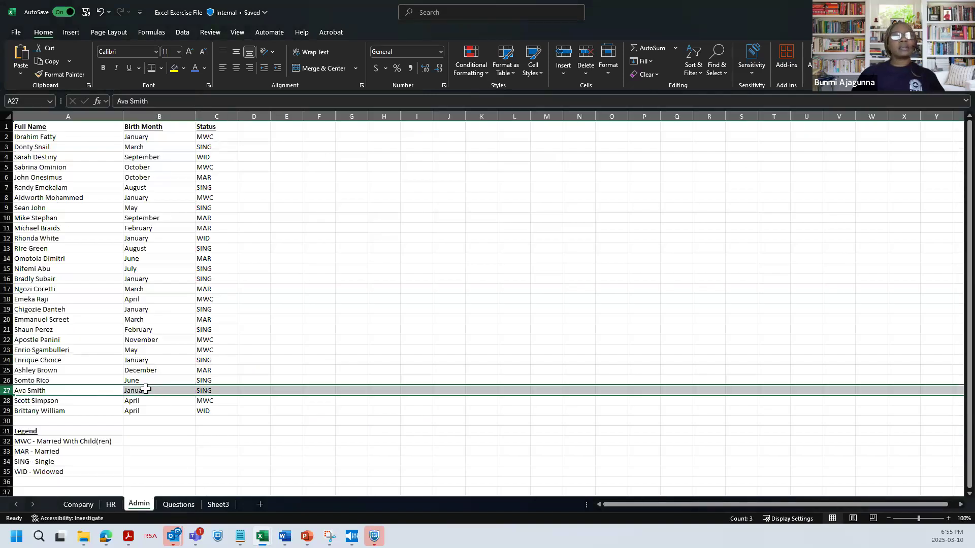
click(145, 390)
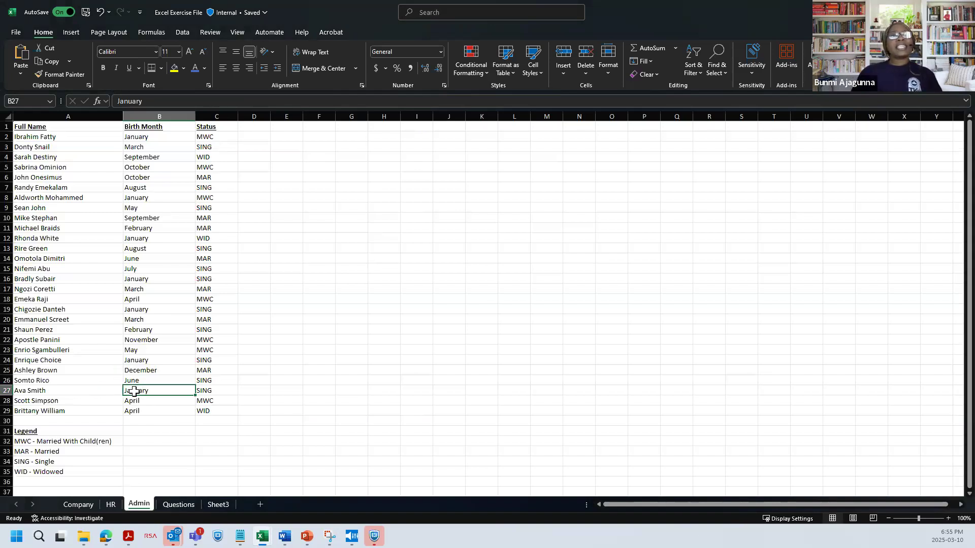
Return to the HR sheet, fill the N2 lookup down the Birth Month column, and inspect the copied formulas in N3 and N6
click(111, 505)
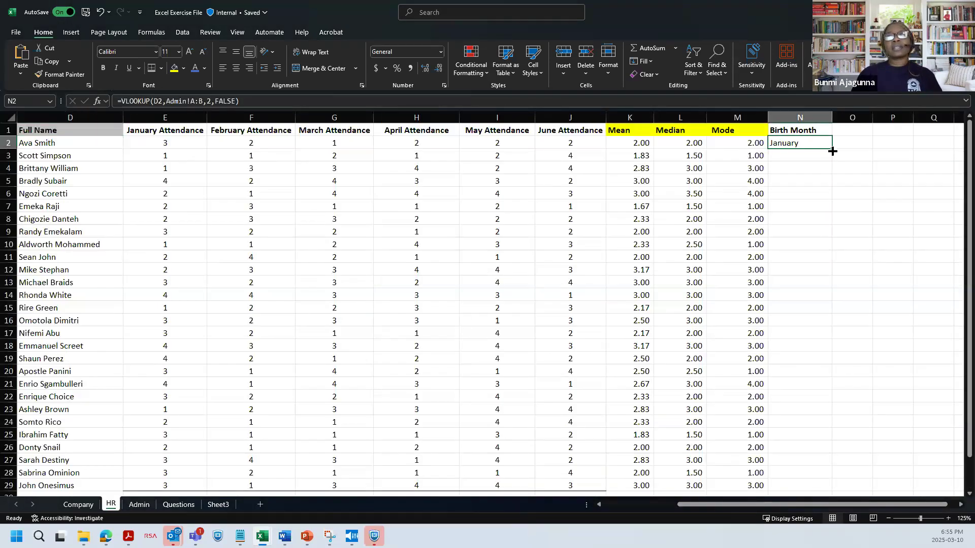
double_click(832, 151)
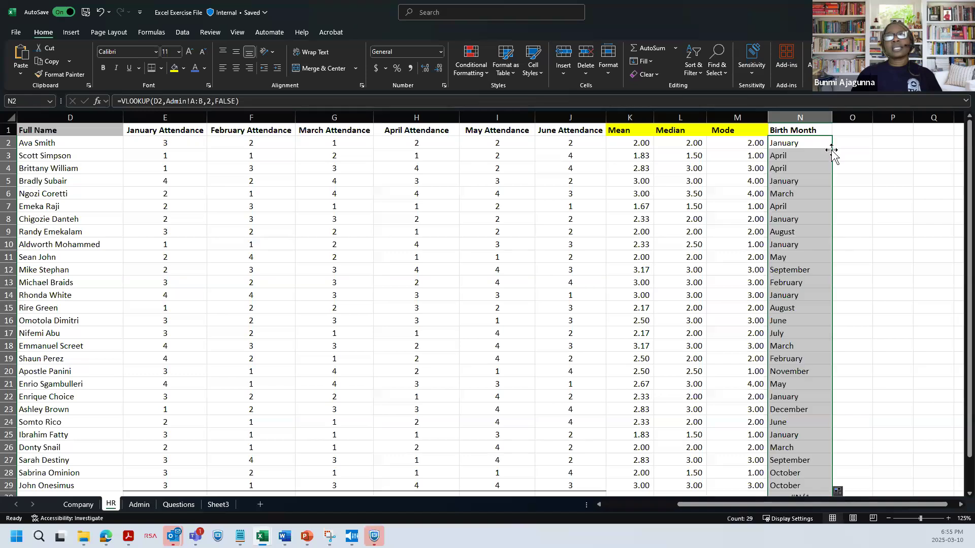
click(796, 156)
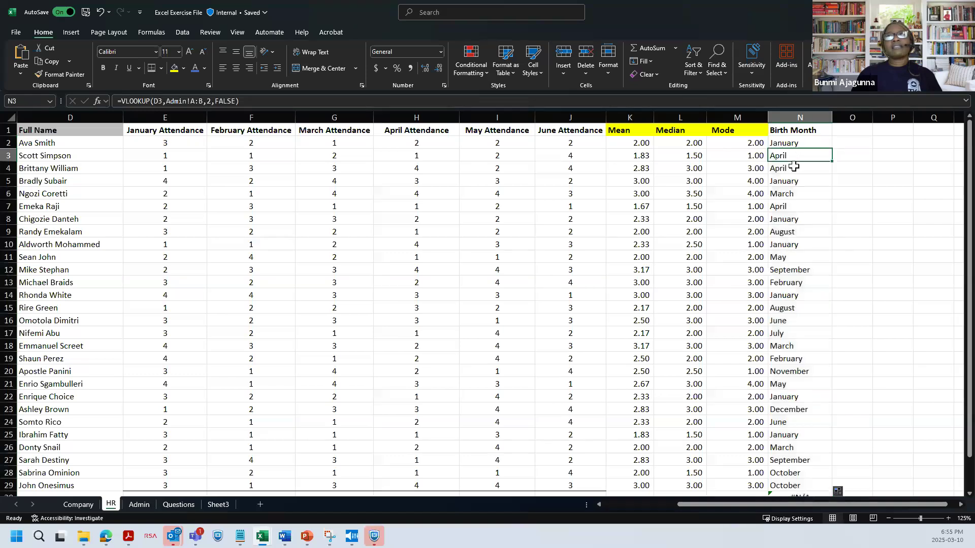
click(789, 192)
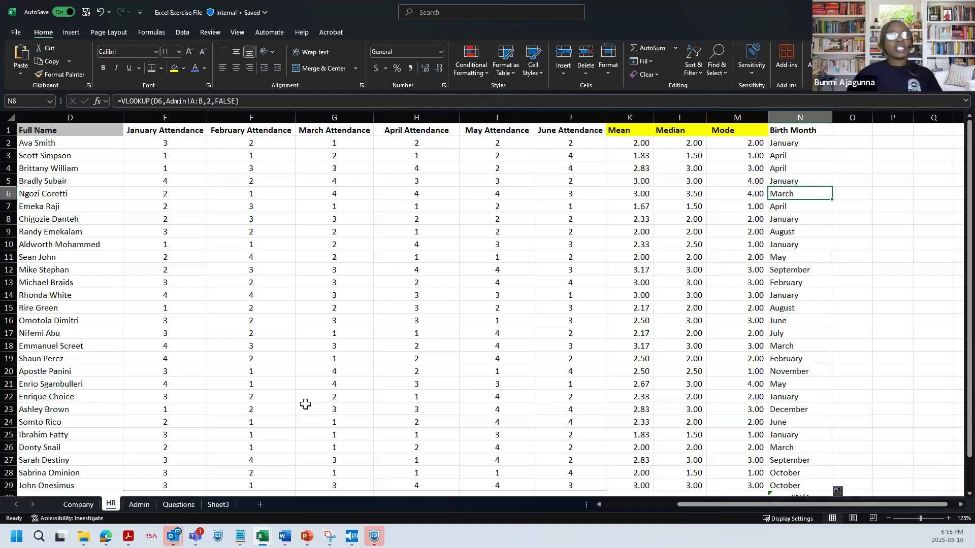
Review the full names and birth months in A2:B29 of the Admin sheet, and return to the HR sheet
click(136, 503)
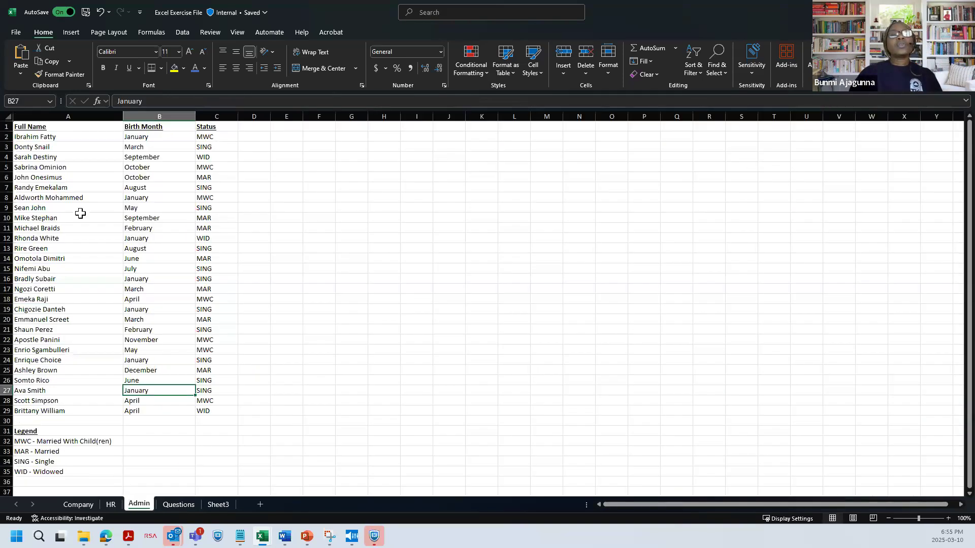
drag(55, 138, 139, 410)
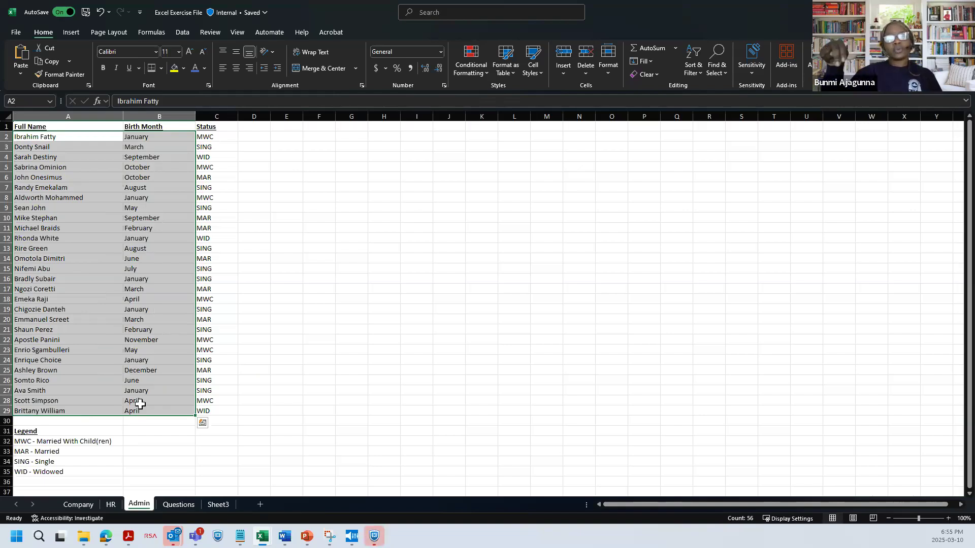
key(alt+Tab)
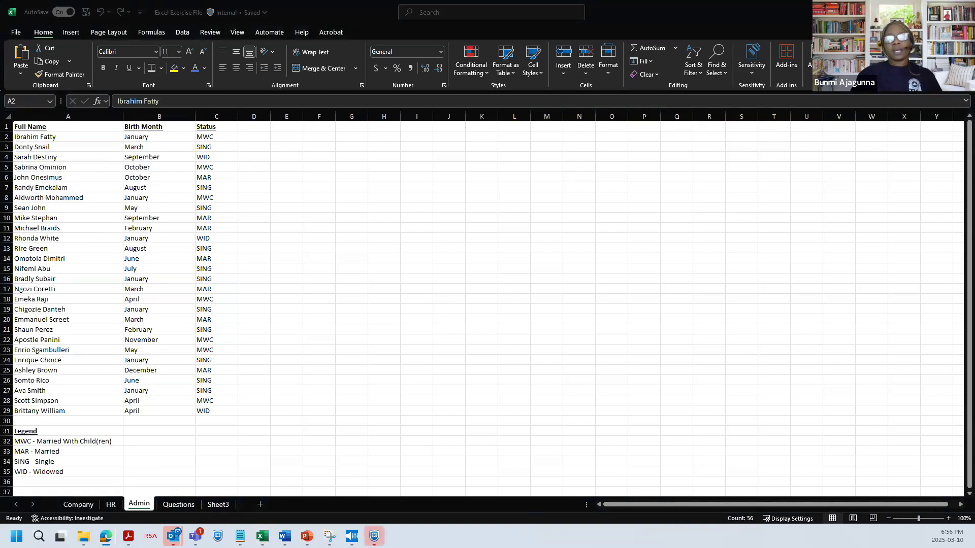
click(148, 507)
click(111, 505)
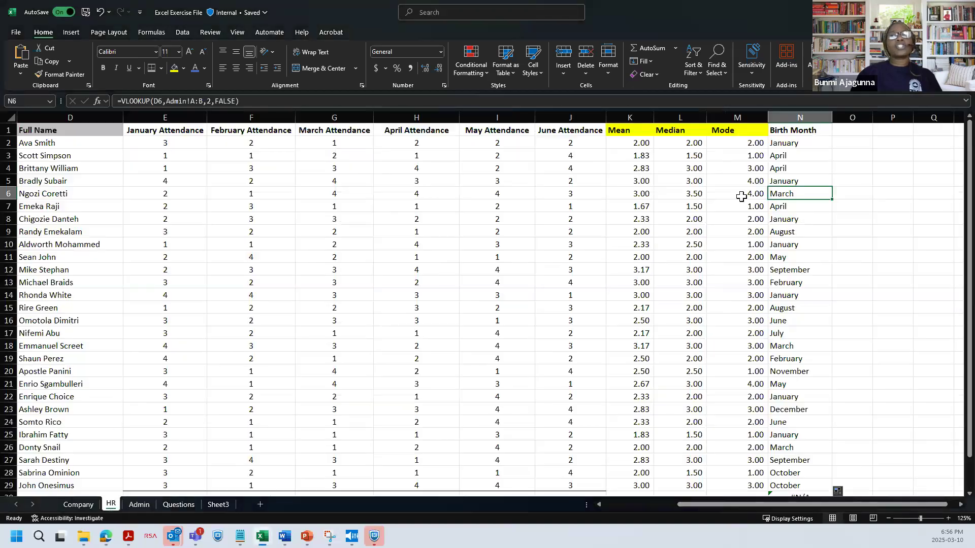
Clear the copied lookup formulas from the Birth Month column from N3 down, keeping the one in N2
click(784, 142)
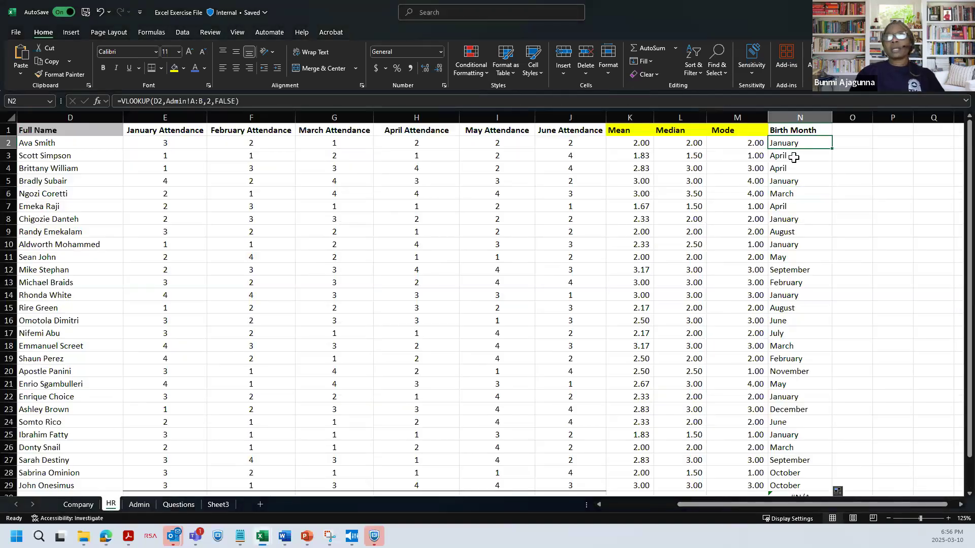
click(792, 157)
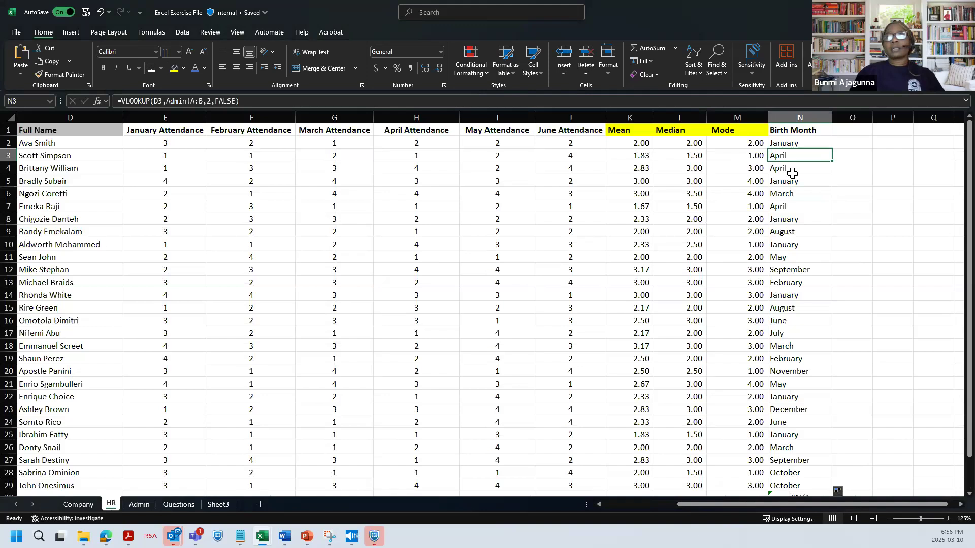
shift+click(795, 492)
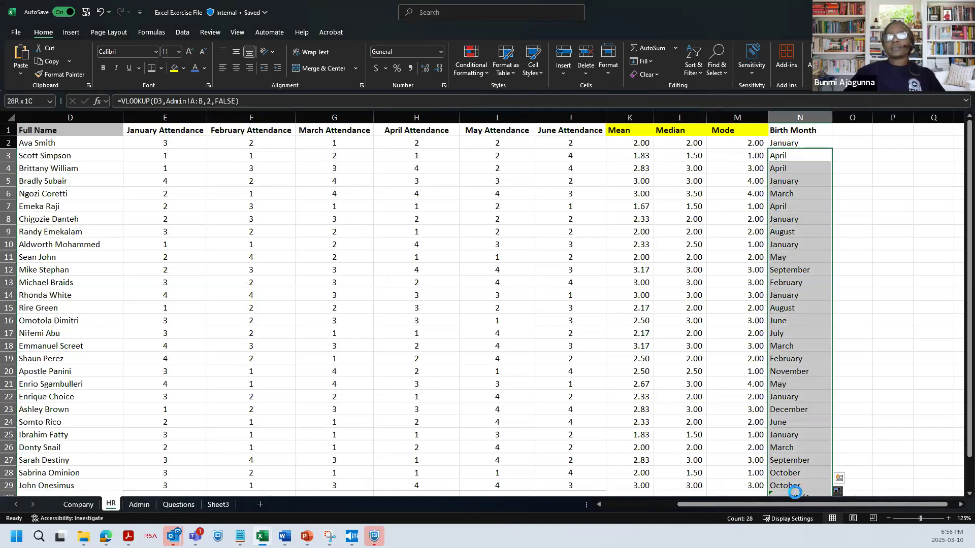
key(Delete)
Insert a VLOOKUP function in N3, found by searching for "vlookup", with D2 as its lookup value
click(791, 144)
click(792, 155)
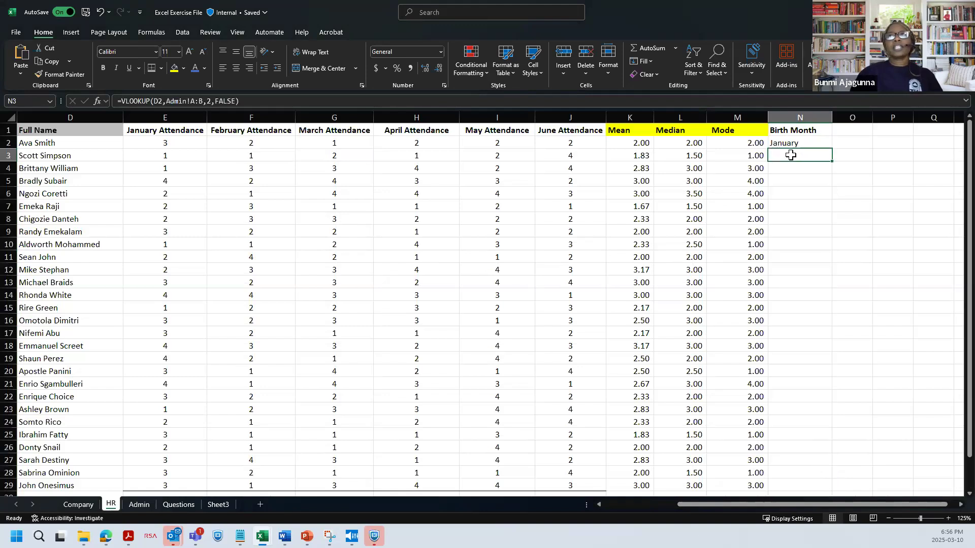
click(97, 101)
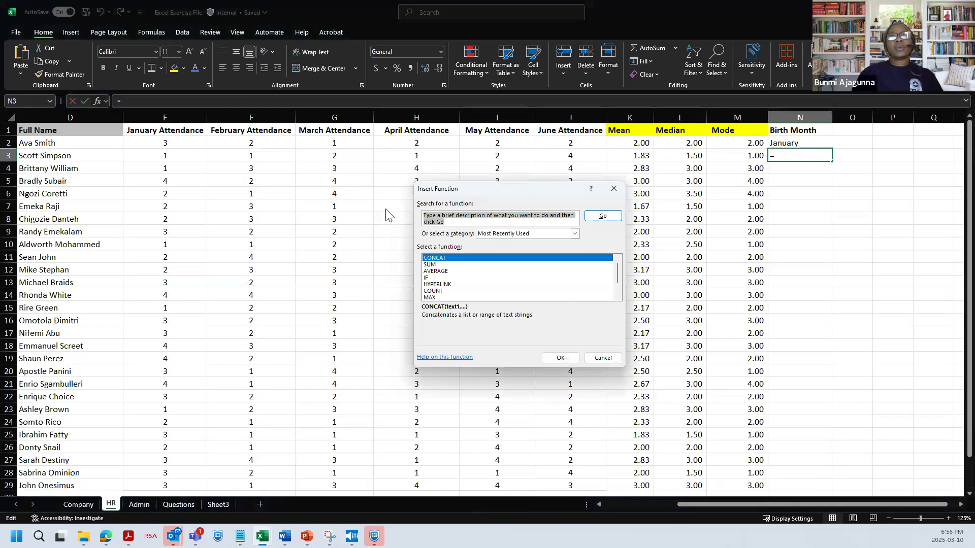
text(vloo)
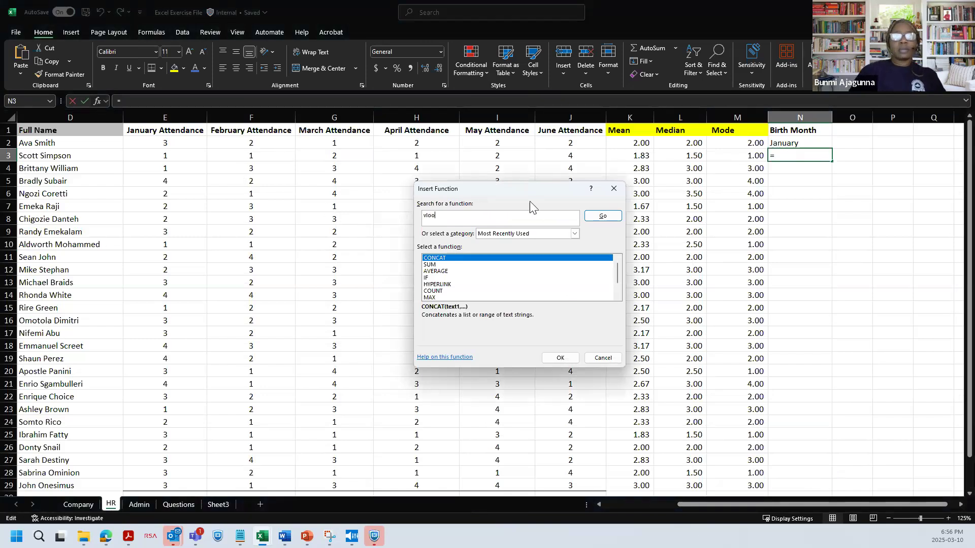
text(kup)
key(Return)
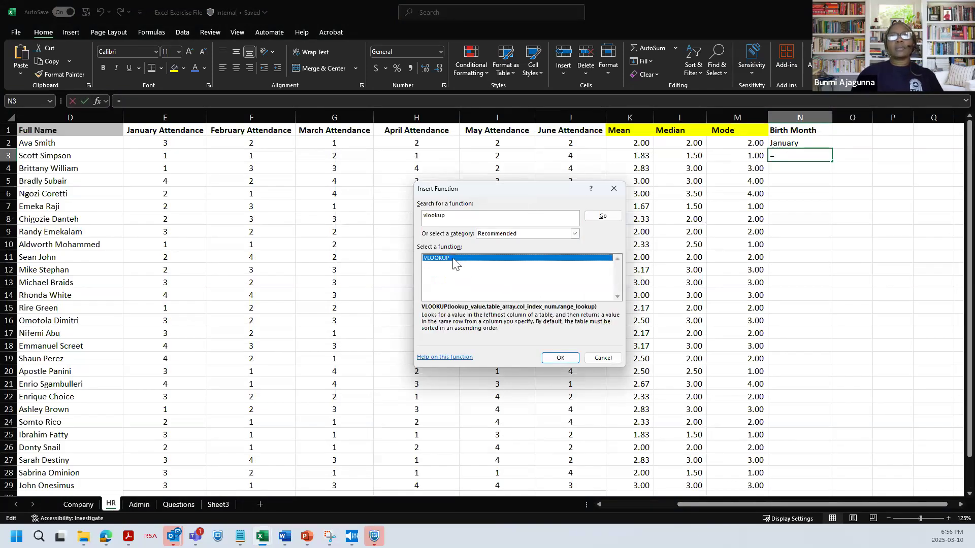
click(559, 358)
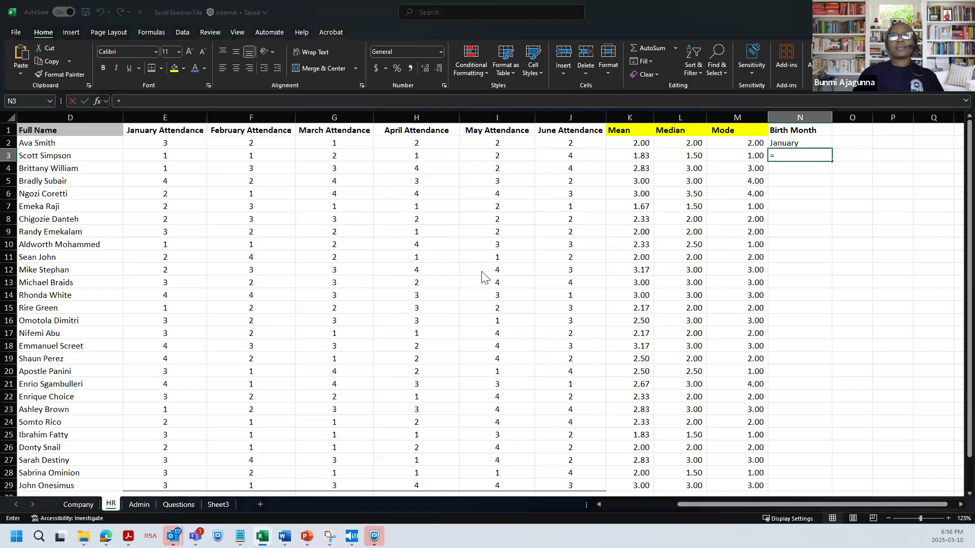
drag(446, 203, 424, 217)
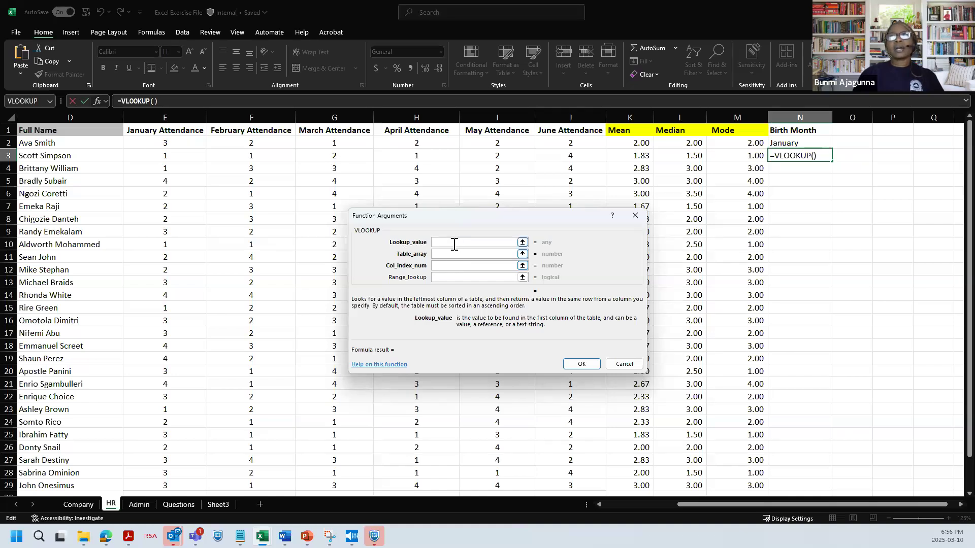
click(37, 143)
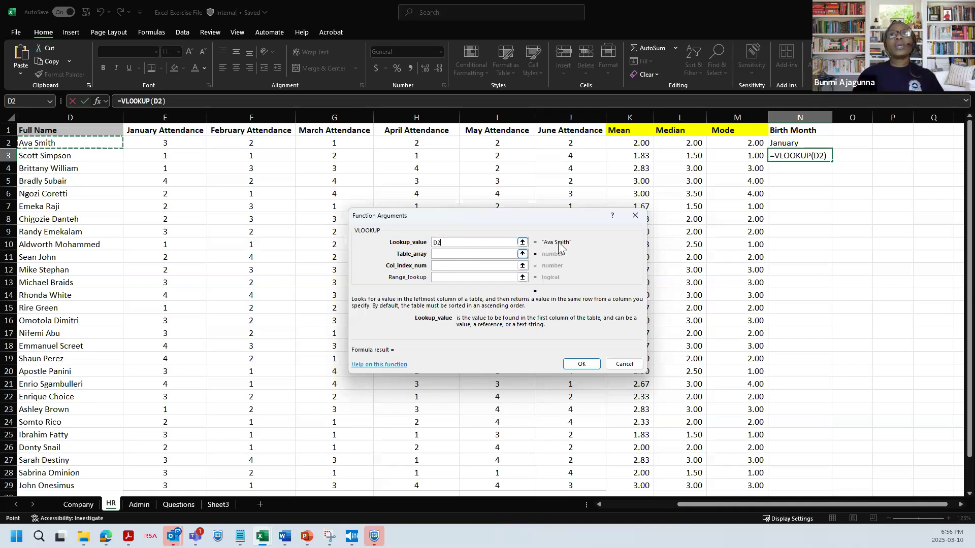
Set the table array of the N3 VLOOKUP to columns A:B of the Admin sheet
click(485, 256)
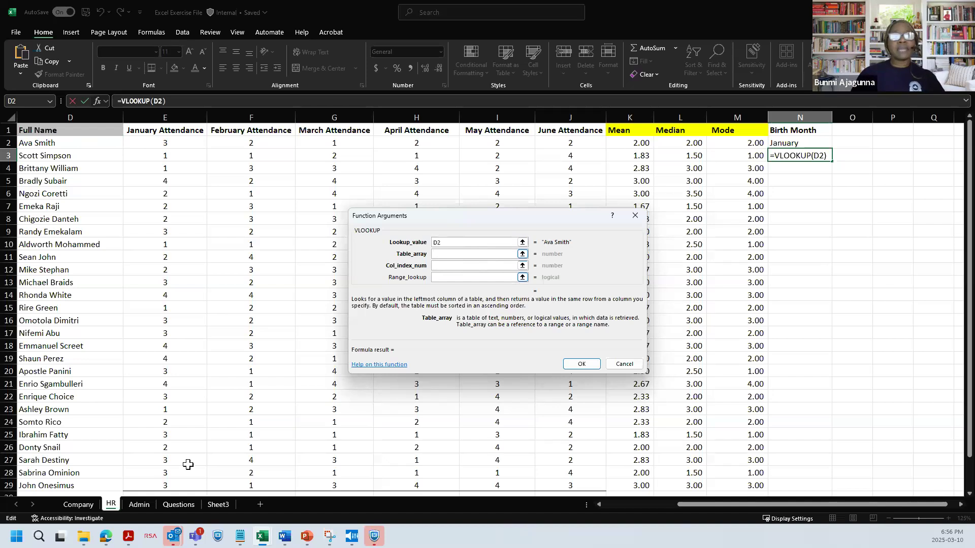
click(140, 505)
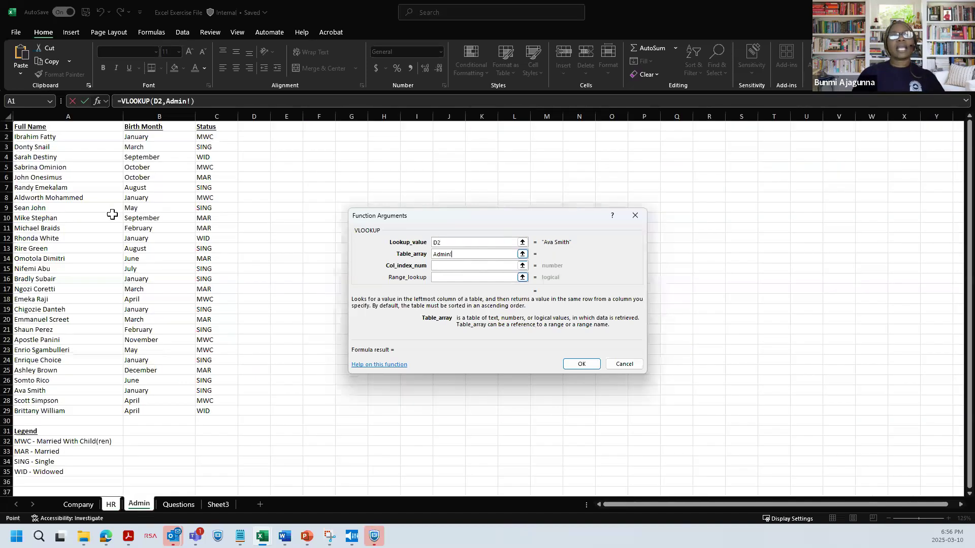
drag(68, 117, 700, 158)
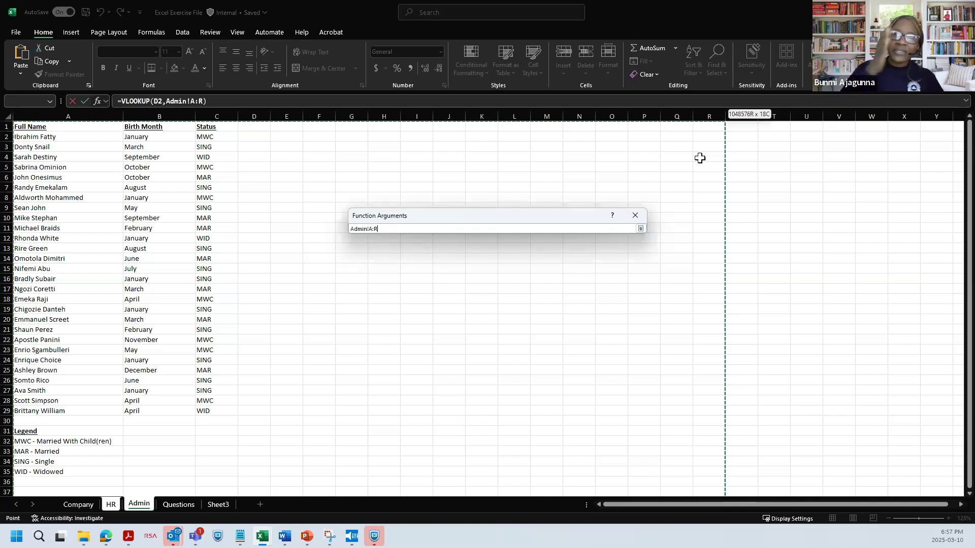
mouse_move(699, 157)
mouse_down()
mouse_move(777, 159)
mouse_move(859, 137)
mouse_move(706, 141)
mouse_up()
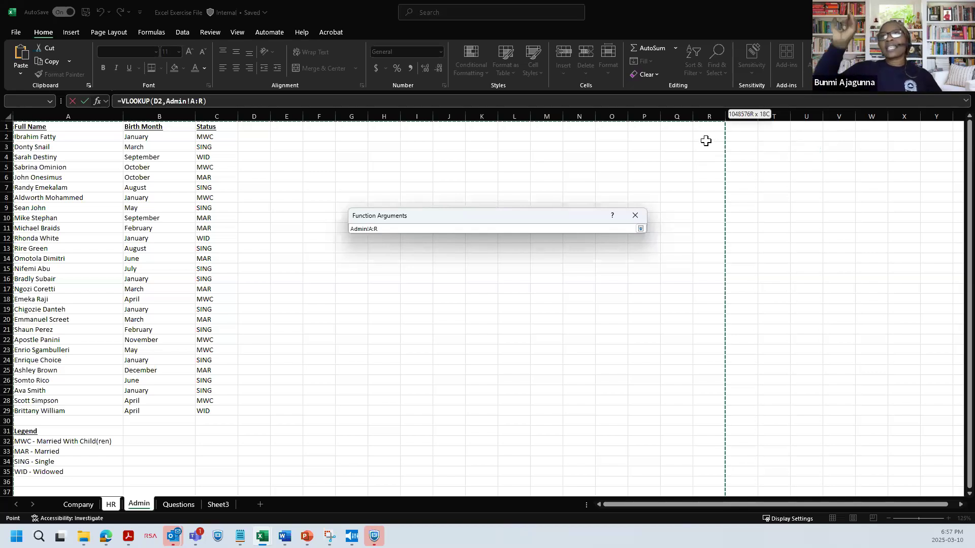
drag(706, 141, 203, 178)
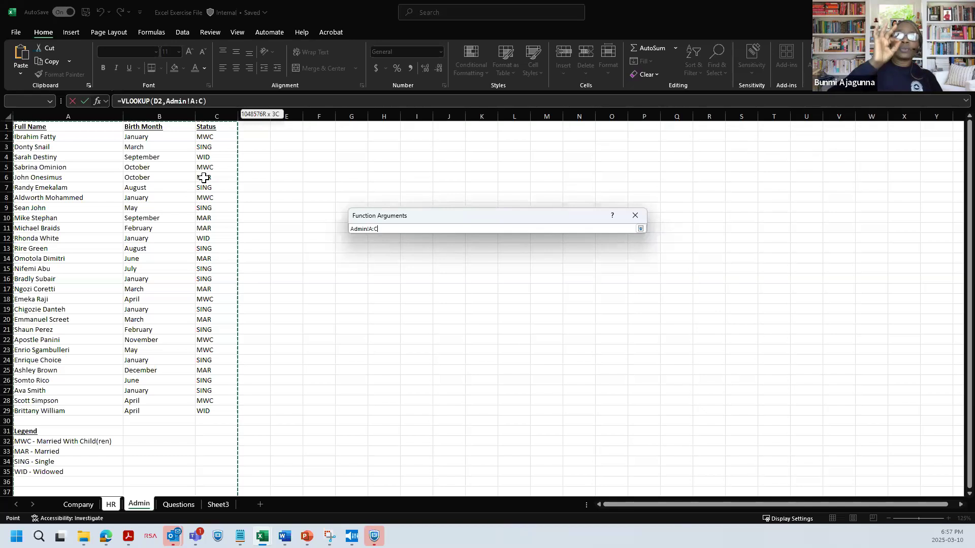
drag(204, 178, 160, 175)
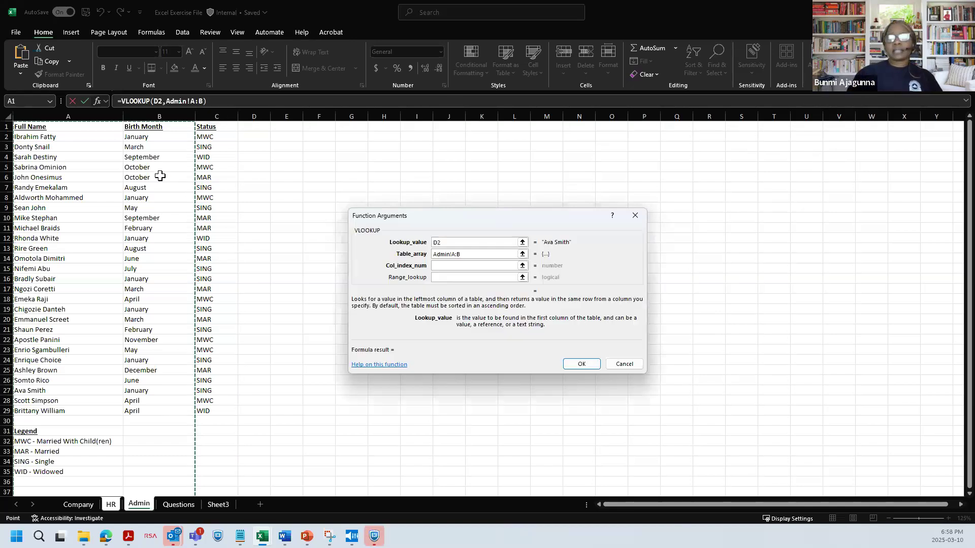
key(Return)
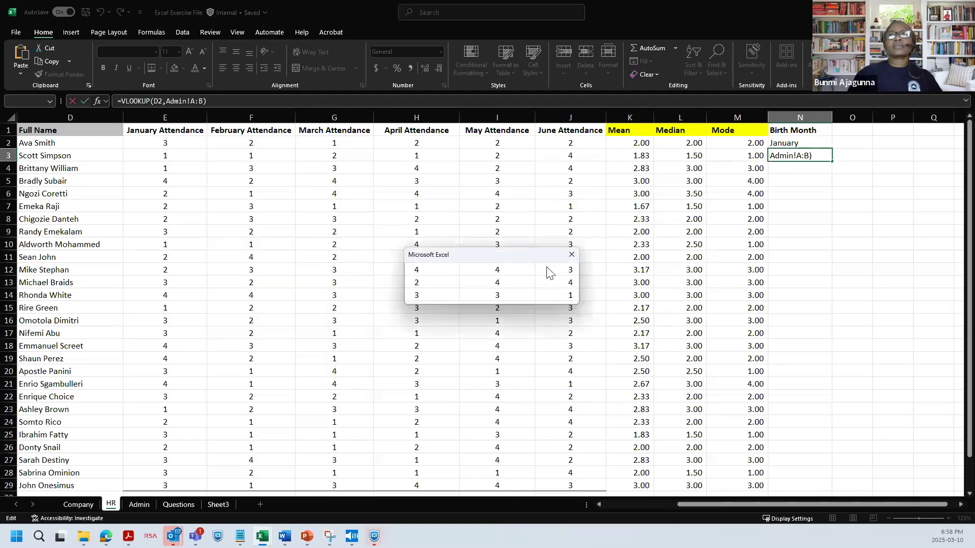
click(579, 260)
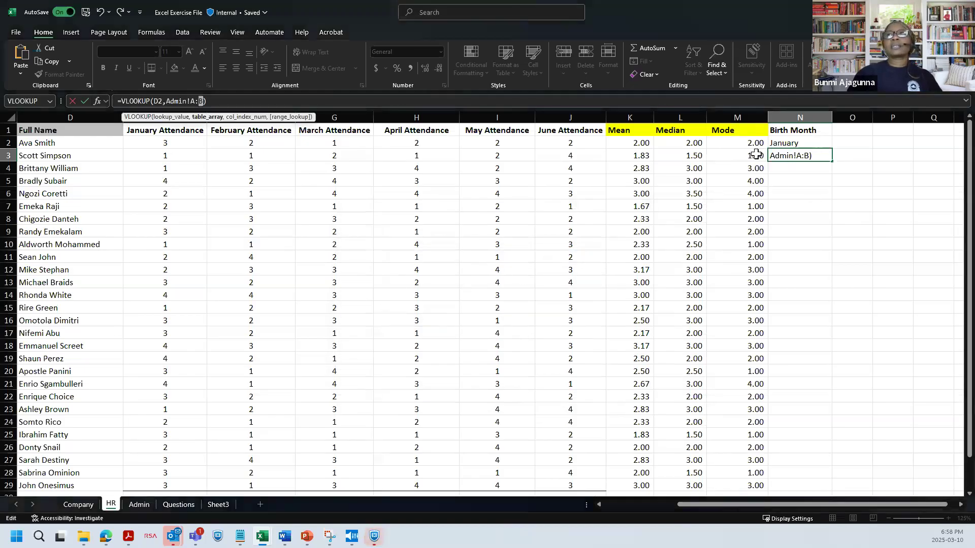
Complete the N3 VLOOKUP with column index 2 and range lookup 0 for an exact match, and accept the formula
click(97, 101)
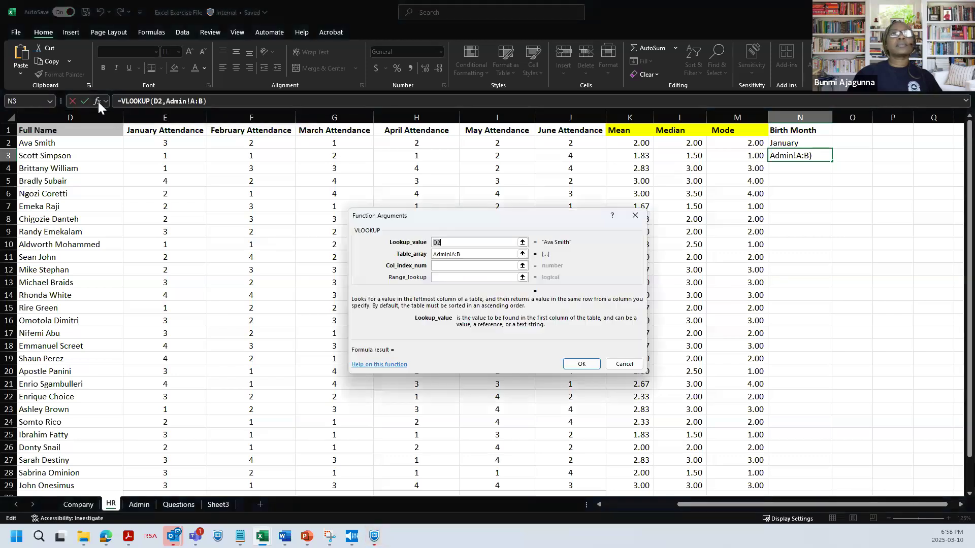
click(476, 265)
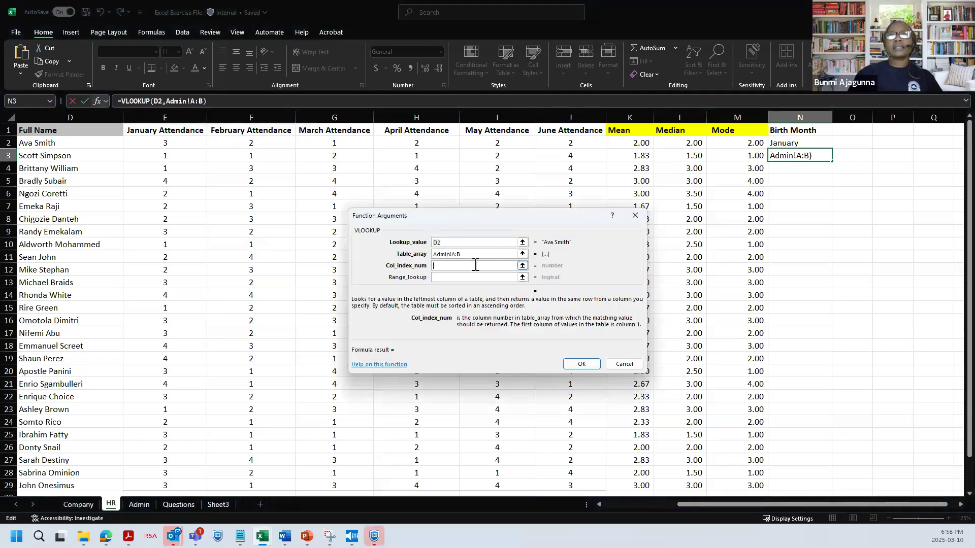
text(2)
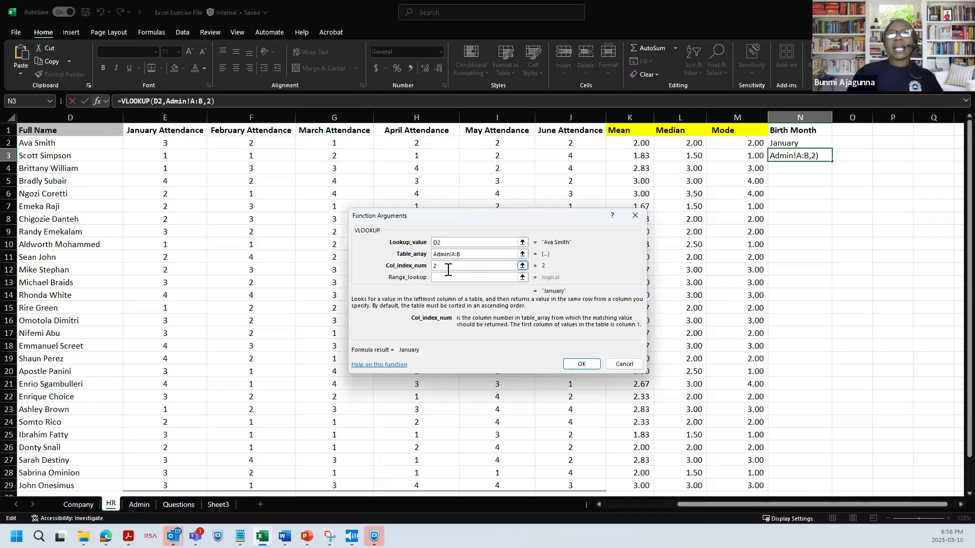
key(BackSpace)
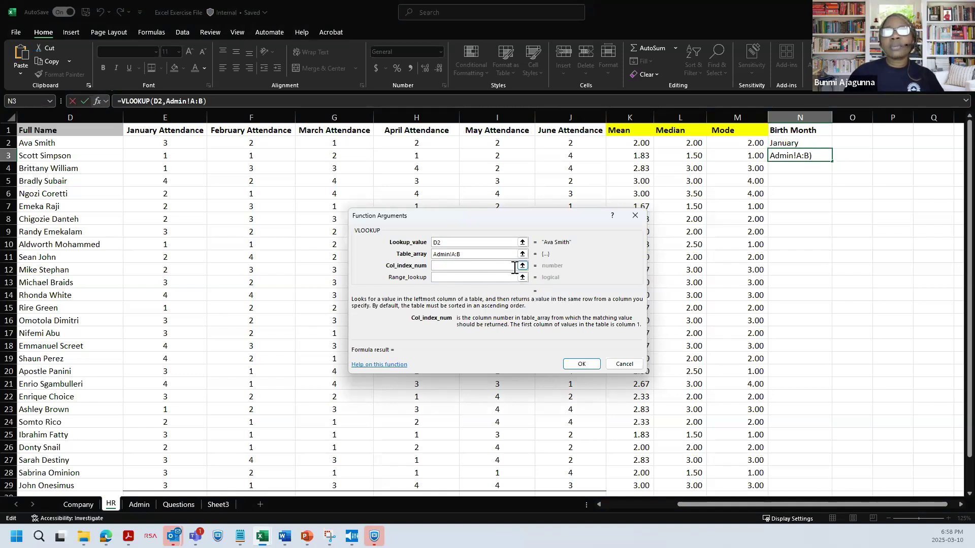
text(2)
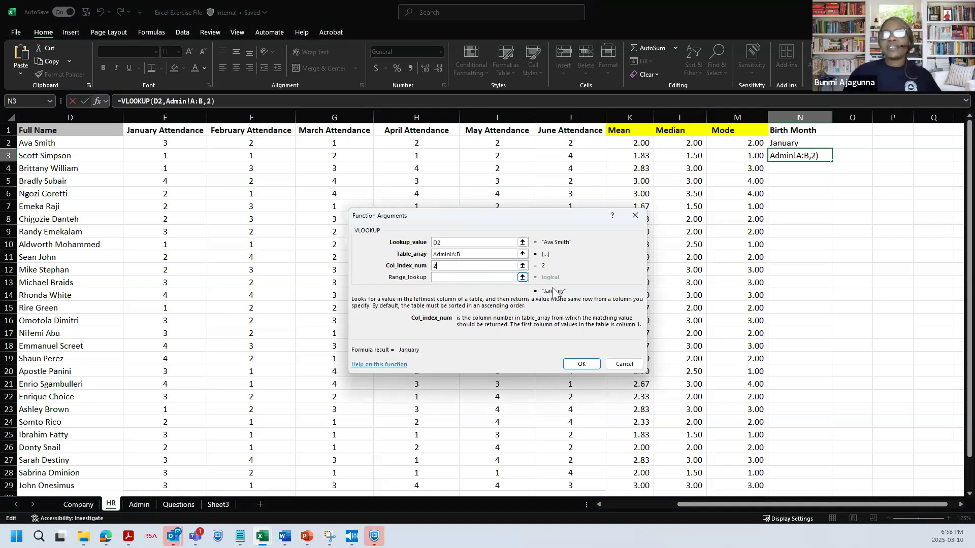
click(490, 279)
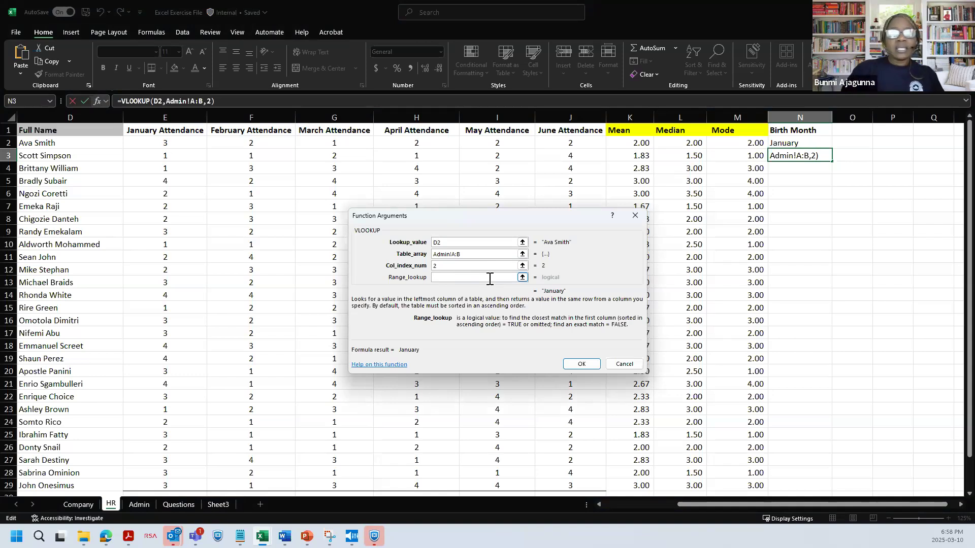
text(0)
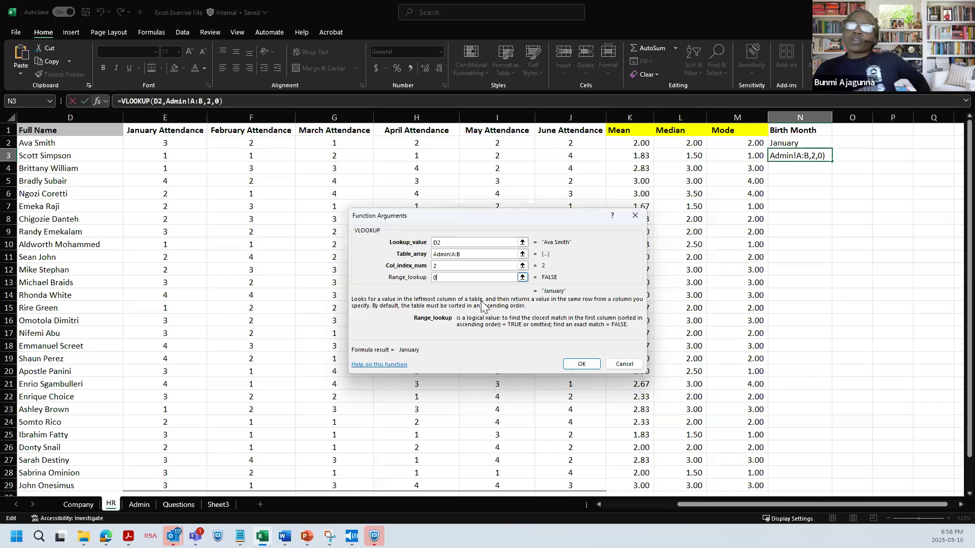
click(578, 364)
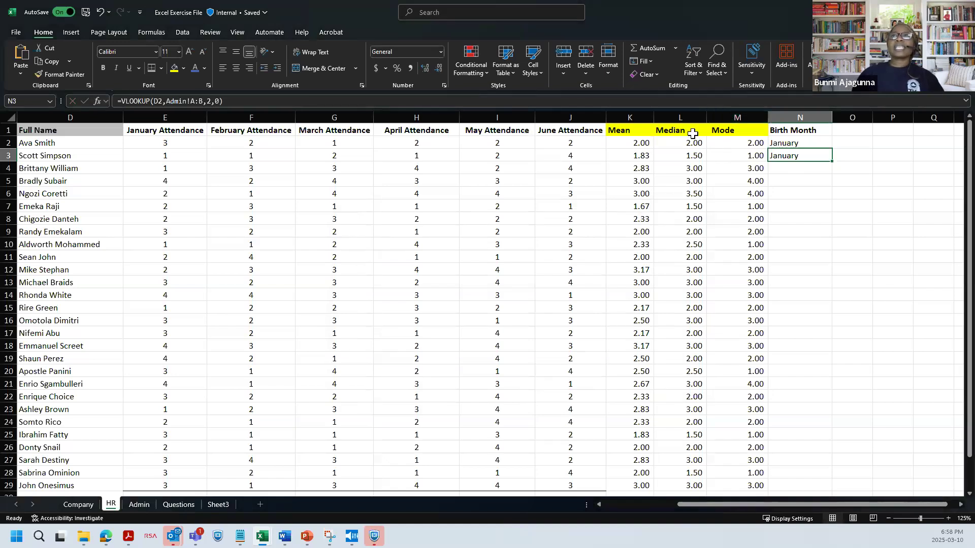
Change the lookup value of the N3 formula from D2 to D3 so it refers to its own row
click(166, 101)
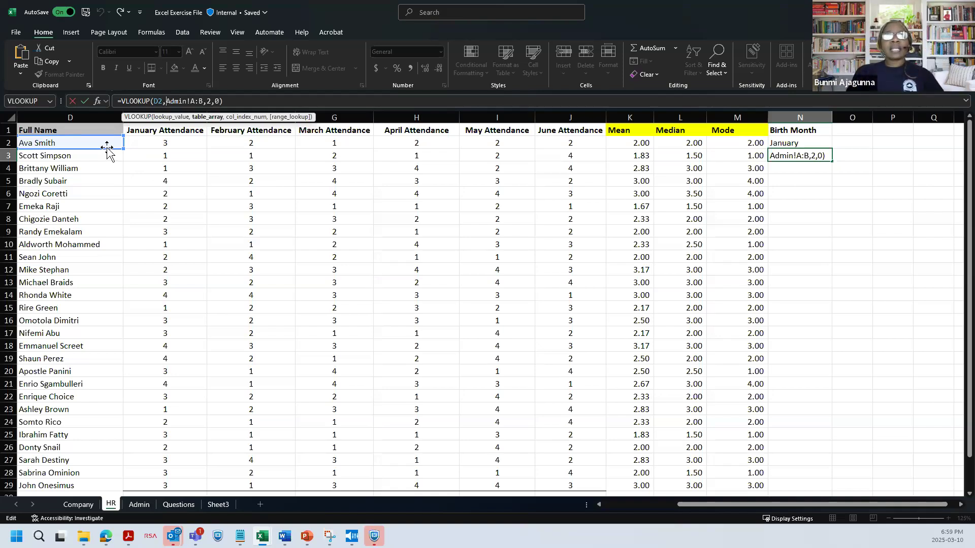
drag(106, 148, 107, 161)
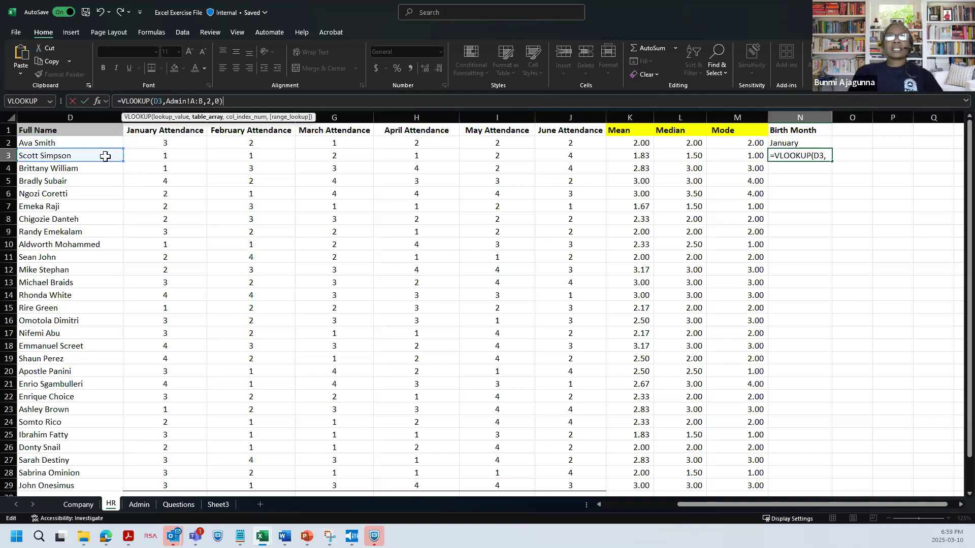
key(Return)
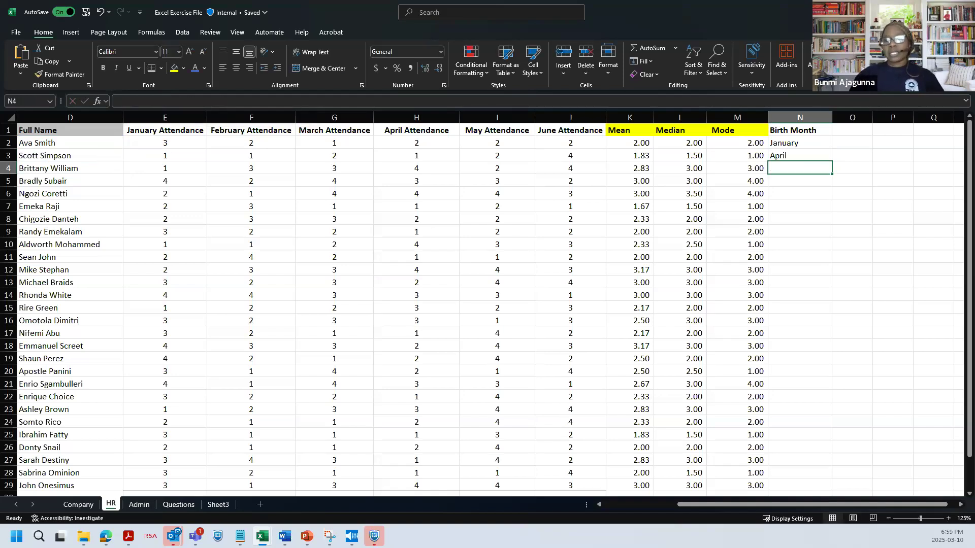
Fill the VLOOKUP formula in N3 down the Birth Month column to N29
key(alt+Tab)
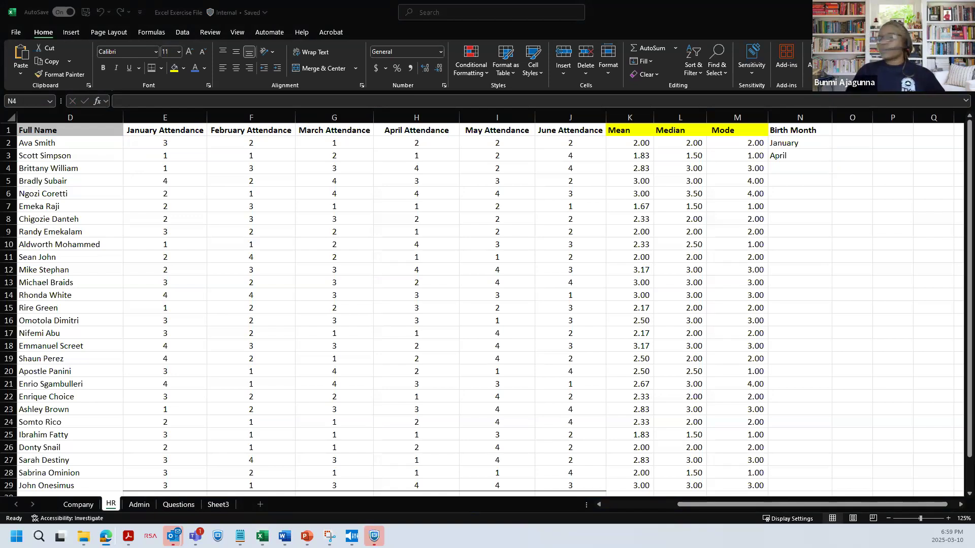
click(780, 156)
click(780, 156)
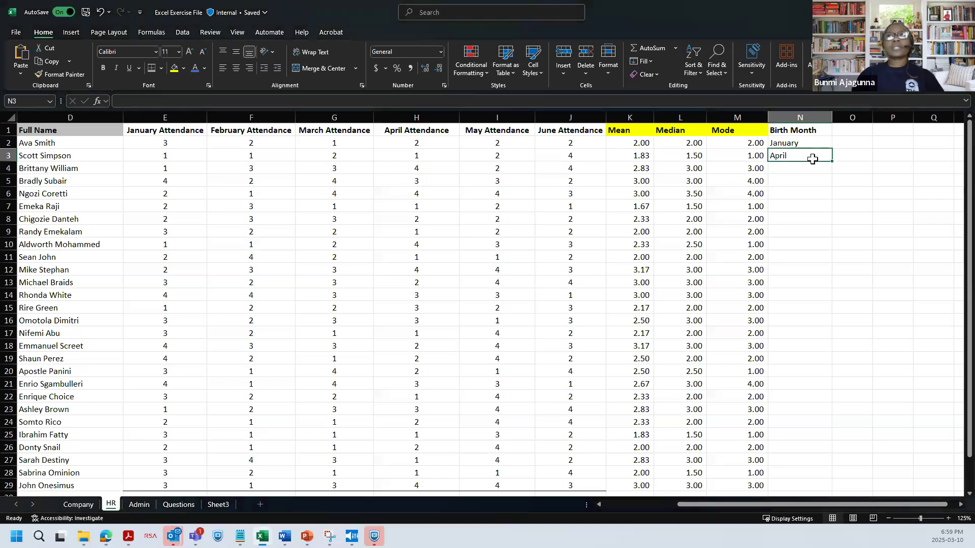
drag(832, 162, 804, 486)
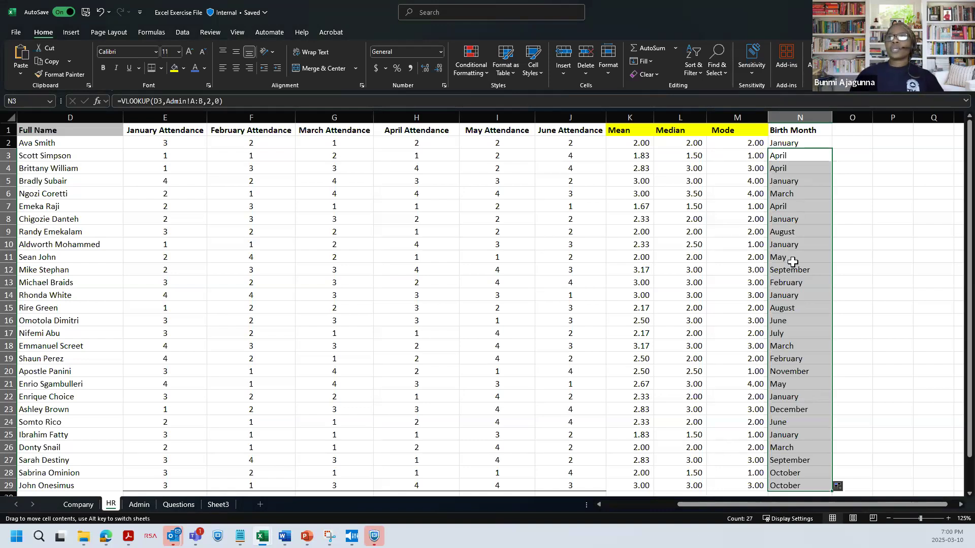
Clear all the birth month formulas from N2 to N29 on the HR sheet
click(794, 202)
drag(788, 145, 794, 483)
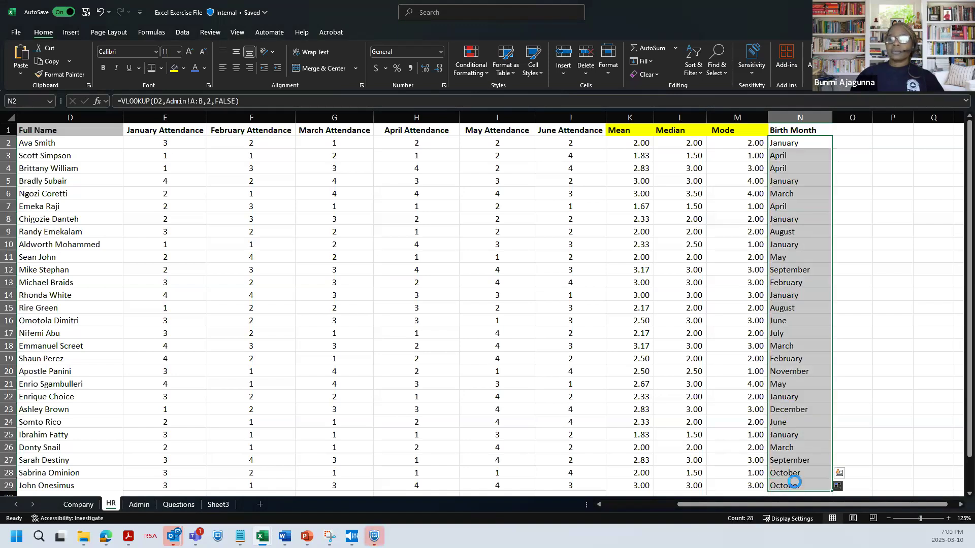
key(Delete)
click(808, 203)
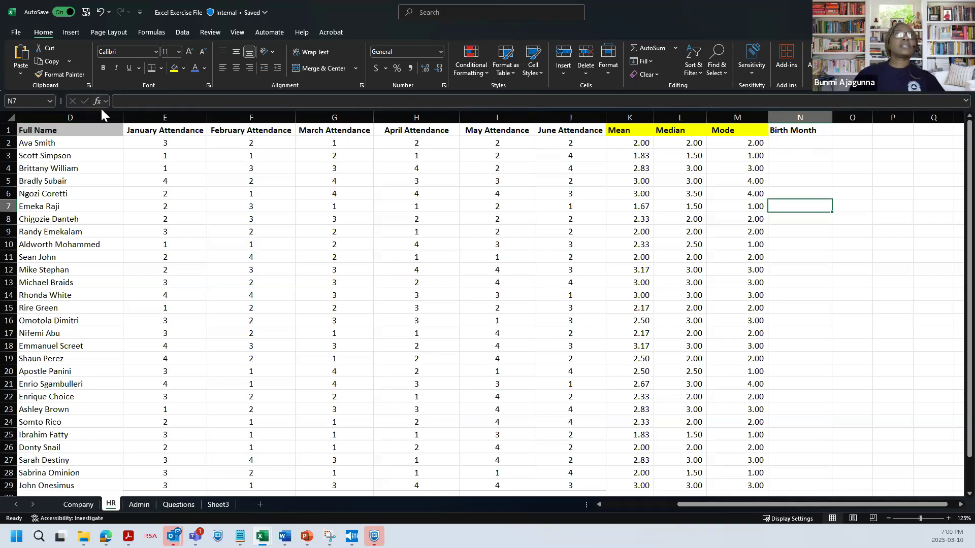
Expand the formula bar to several lines and keep the ribbon pinned open above it
double_click(958, 87)
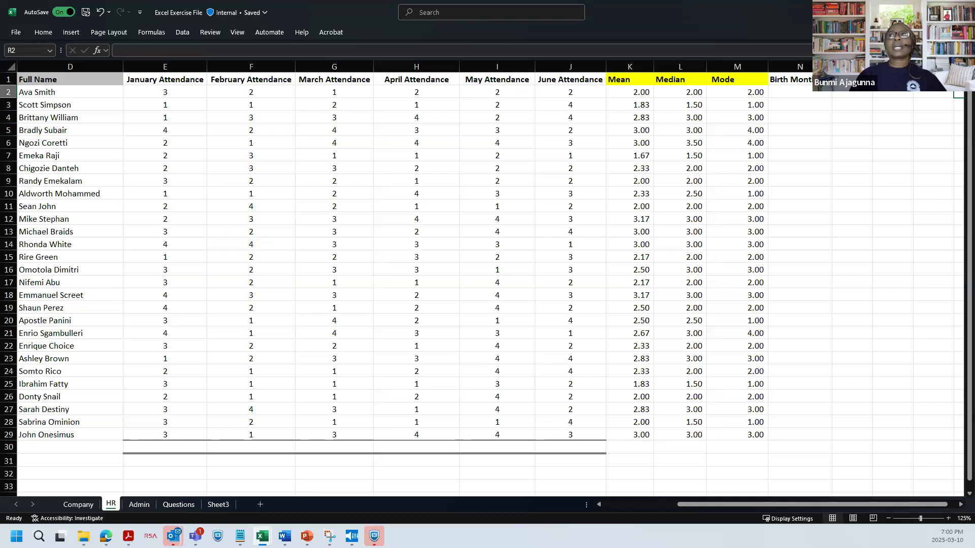
key(ctrl+shift+u)
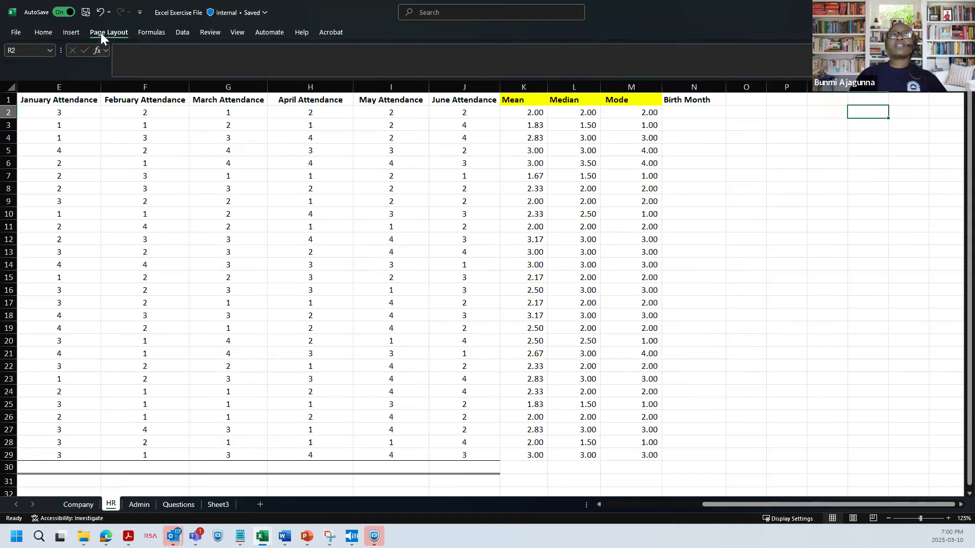
click(85, 32)
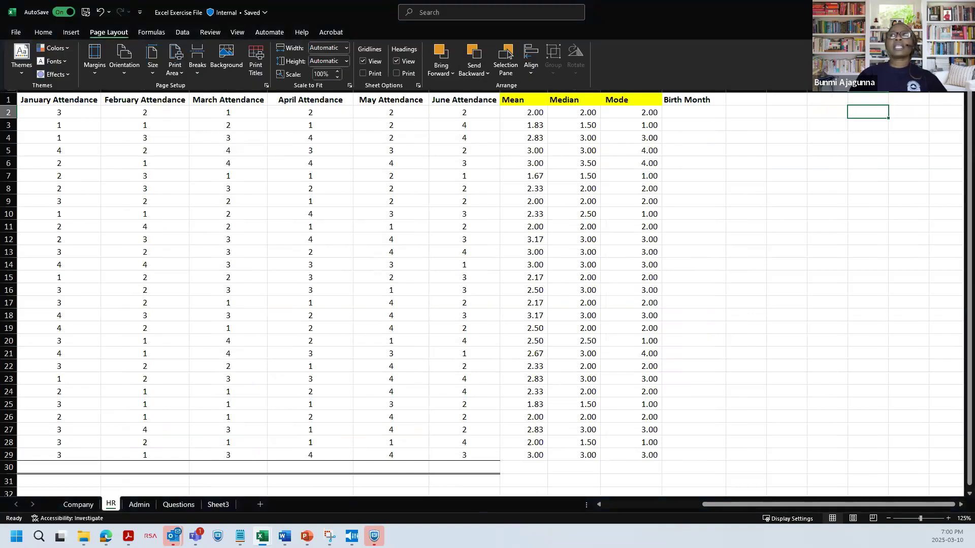
click(961, 89)
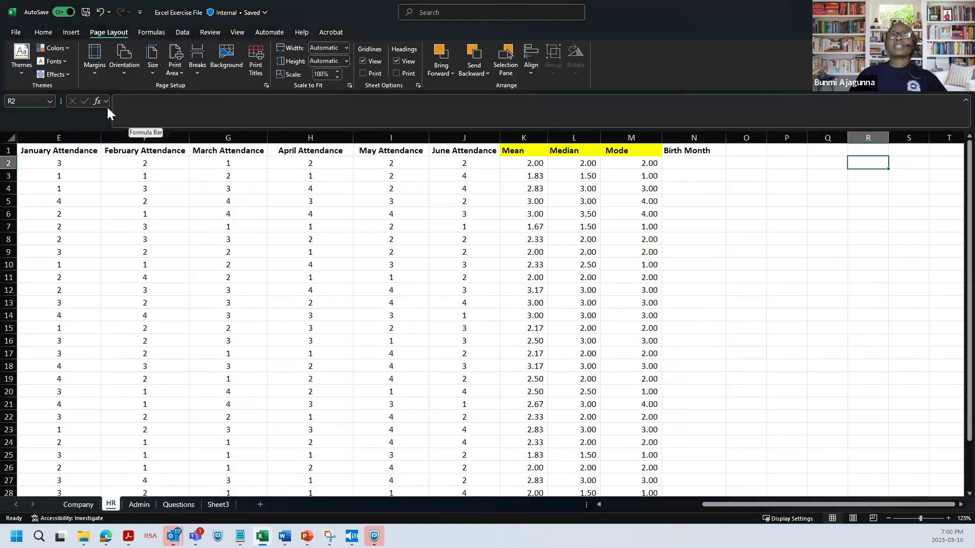
click(136, 108)
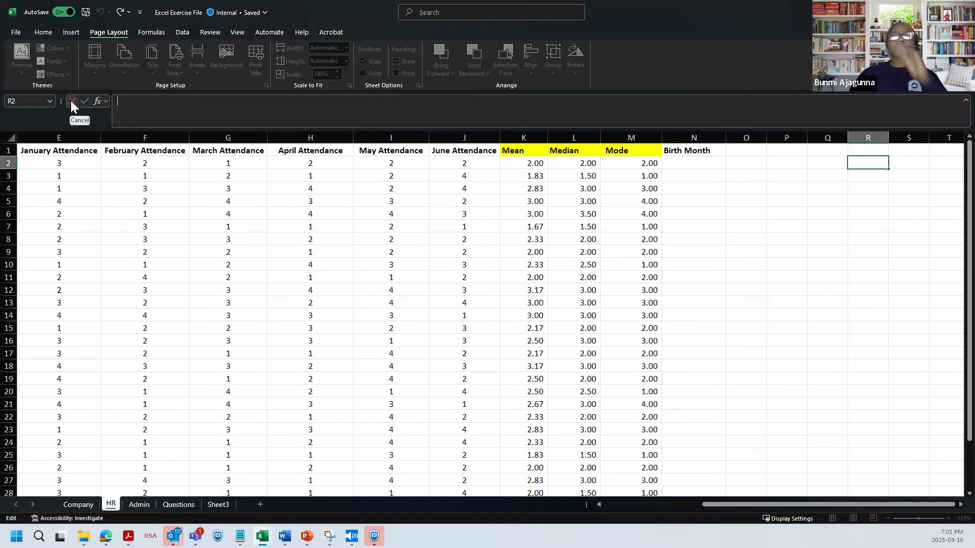
Start a VLOOKUP formula in N2 directly in the formula bar, with the full name in D2 as its lookup value
click(681, 166)
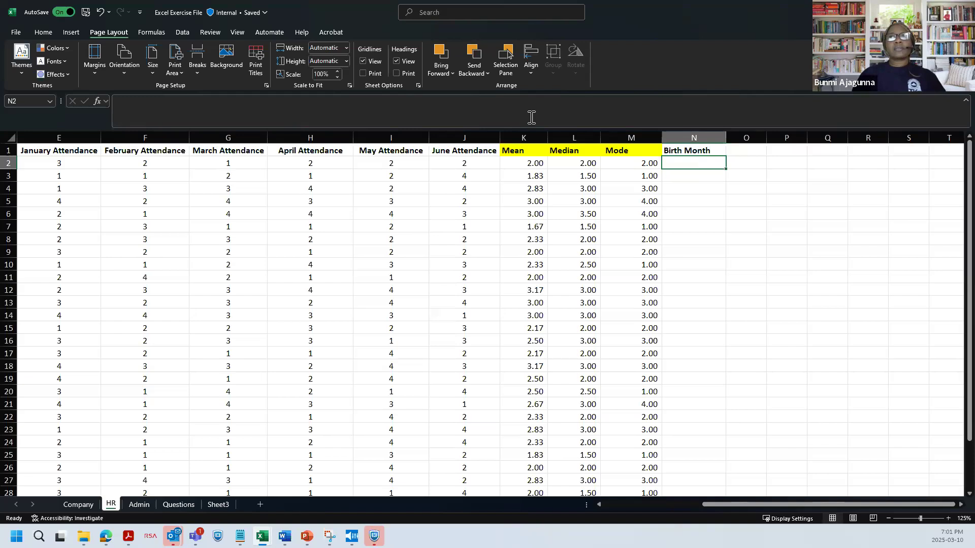
click(430, 112)
text(=vlookup()
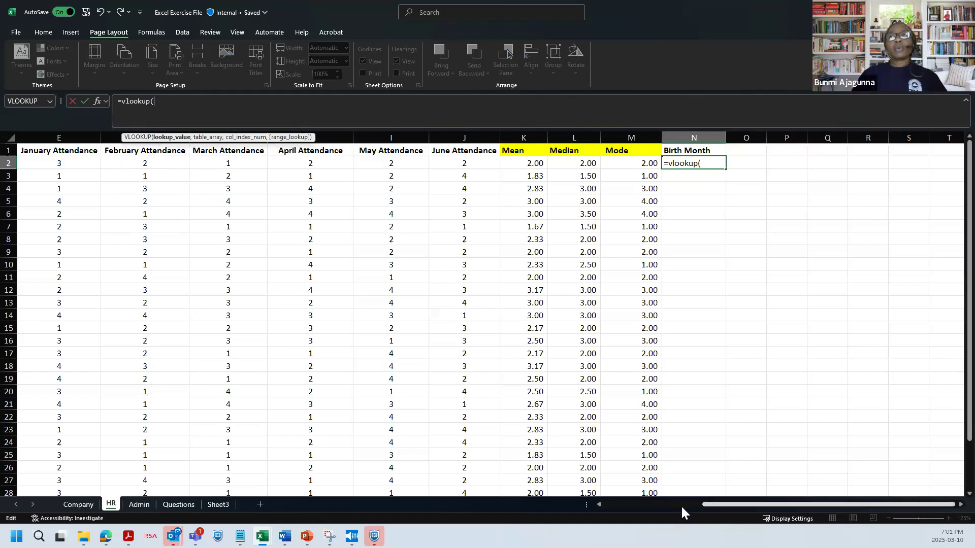
scroll(682, 511, left, 4)
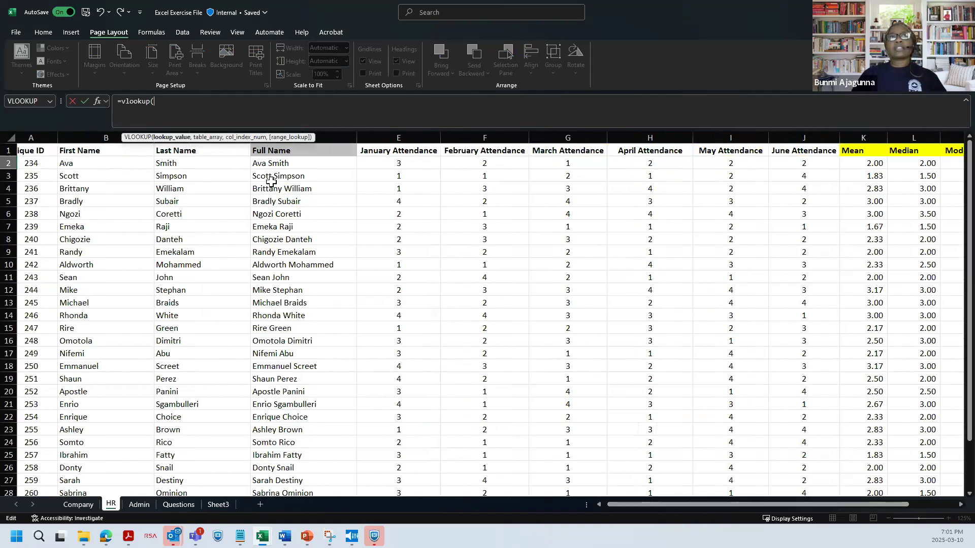
click(294, 164)
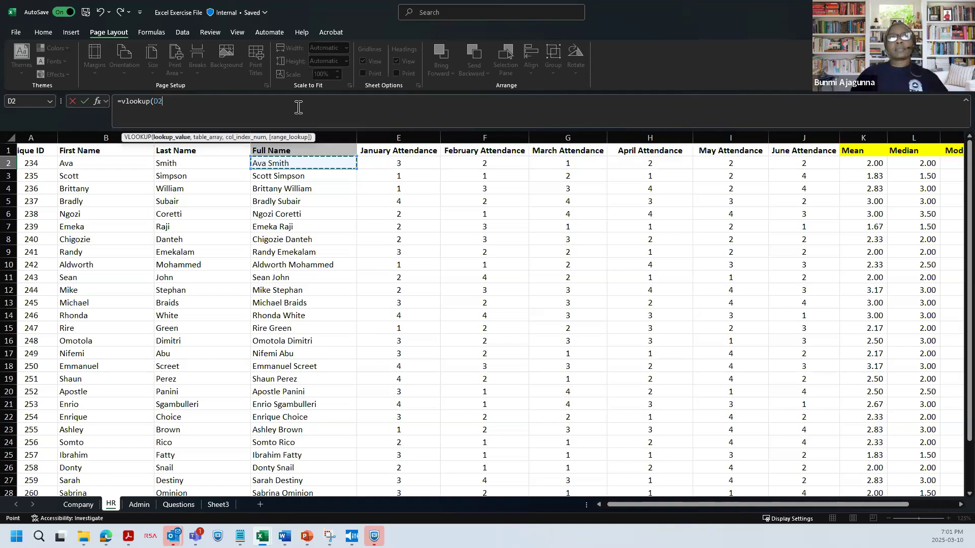
text(,)
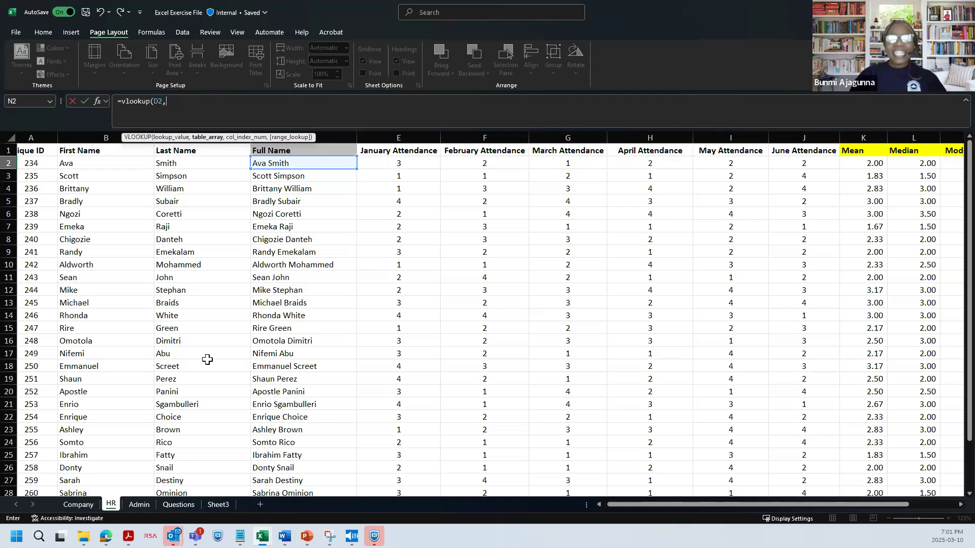
Set the table array of the N2 VLOOKUP to columns A:B of the Admin sheet
click(135, 503)
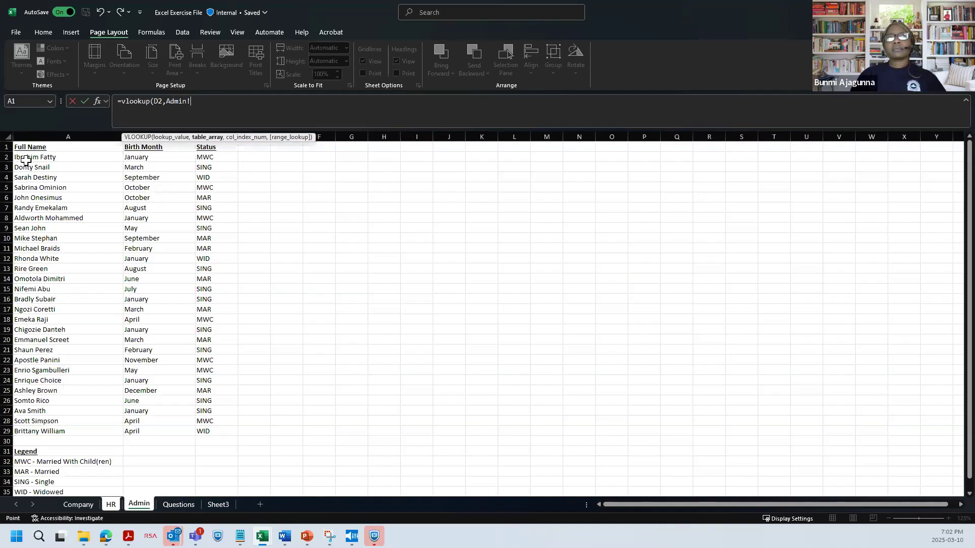
click(24, 133)
drag(24, 136, 140, 145)
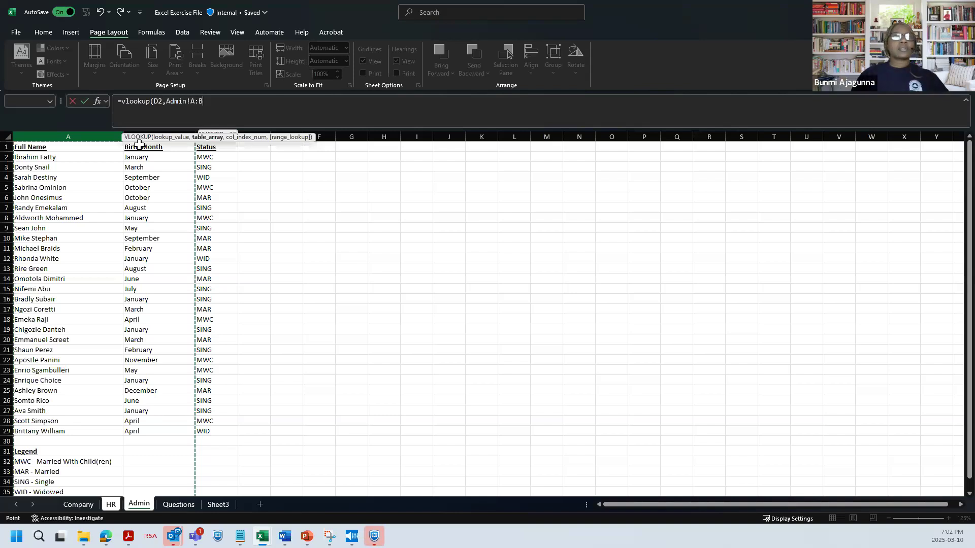
drag(145, 141, 182, 141)
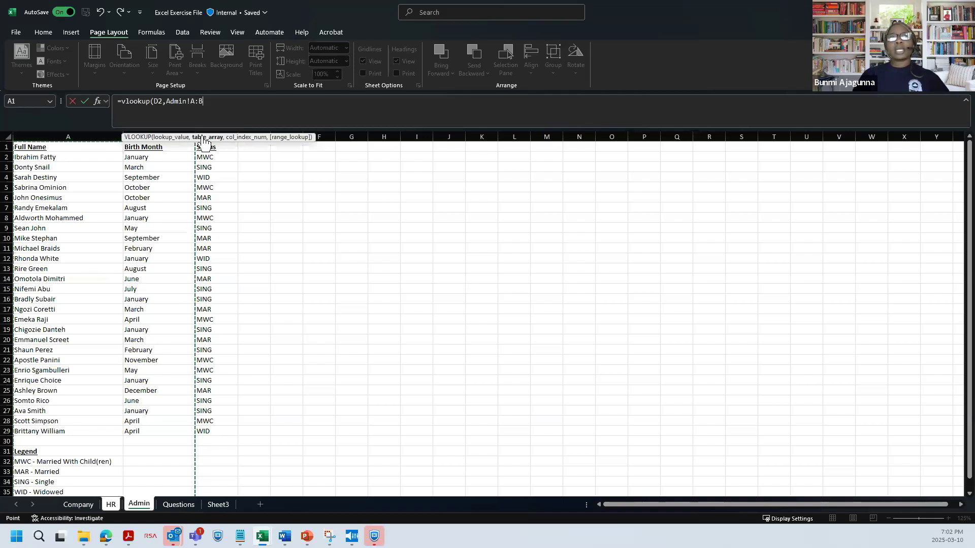
drag(166, 101, 217, 101)
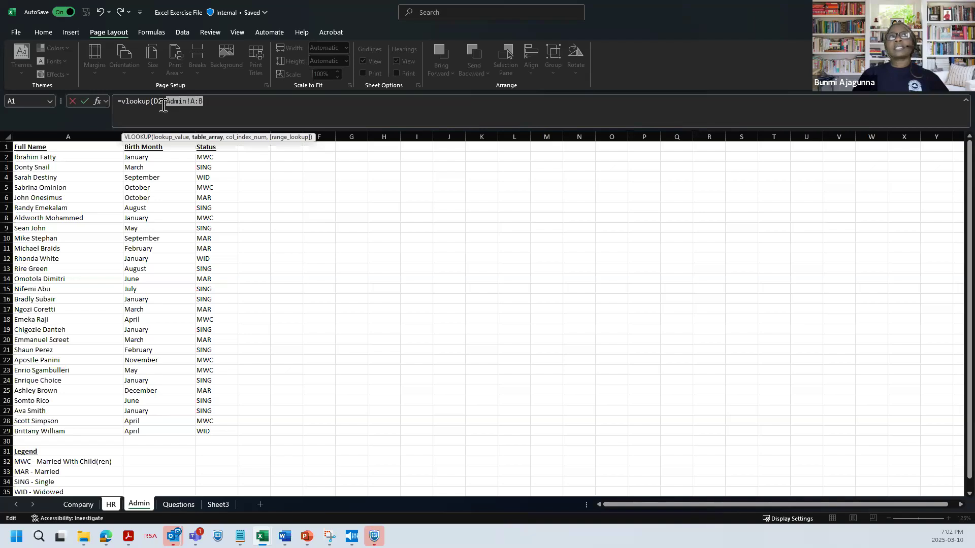
click(210, 101)
text(,)
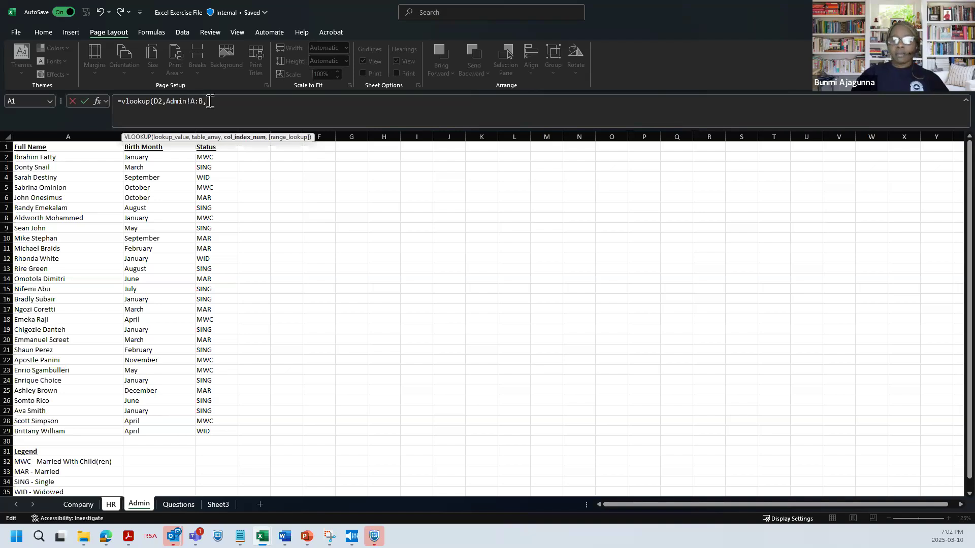
Complete the N2 VLOOKUP with column index 2 and range lookup 0, and accept the formula
text(2)
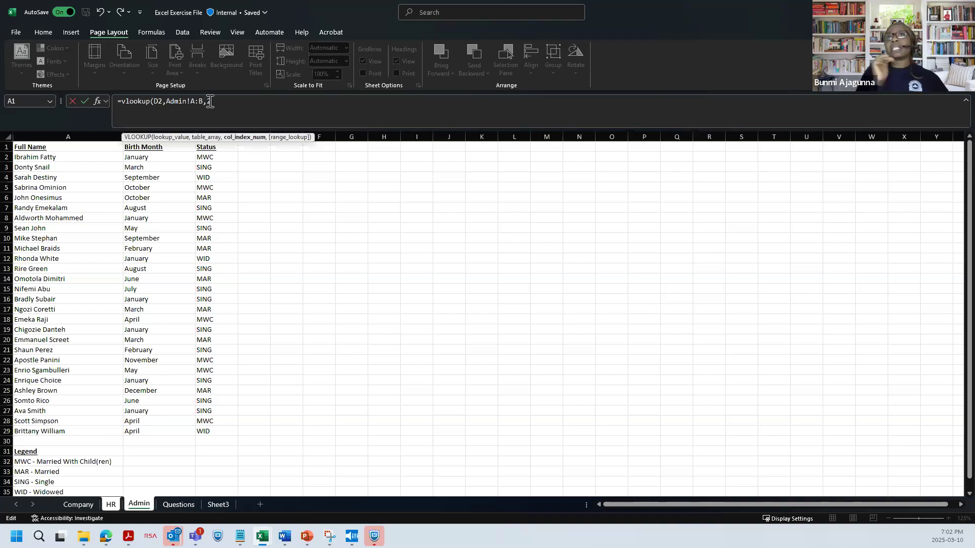
text(, )
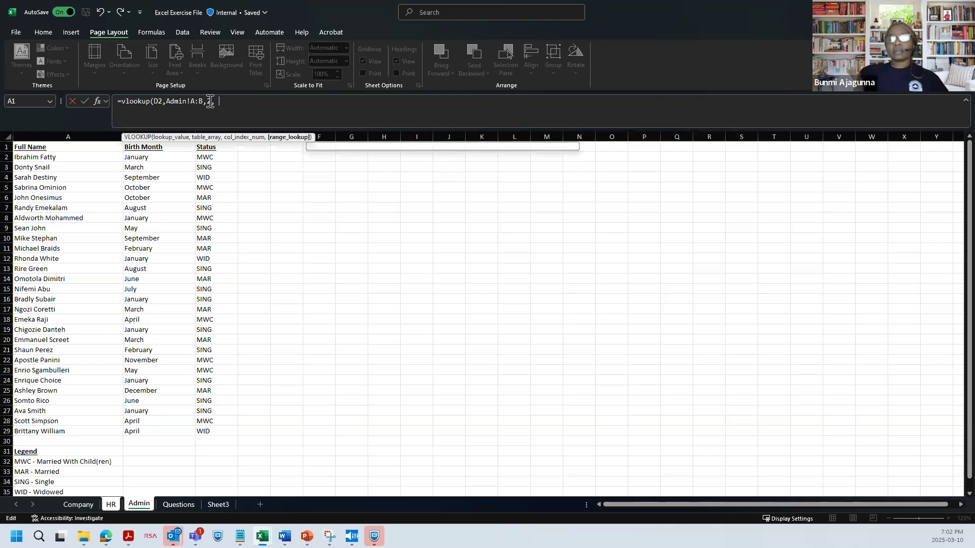
text(0))
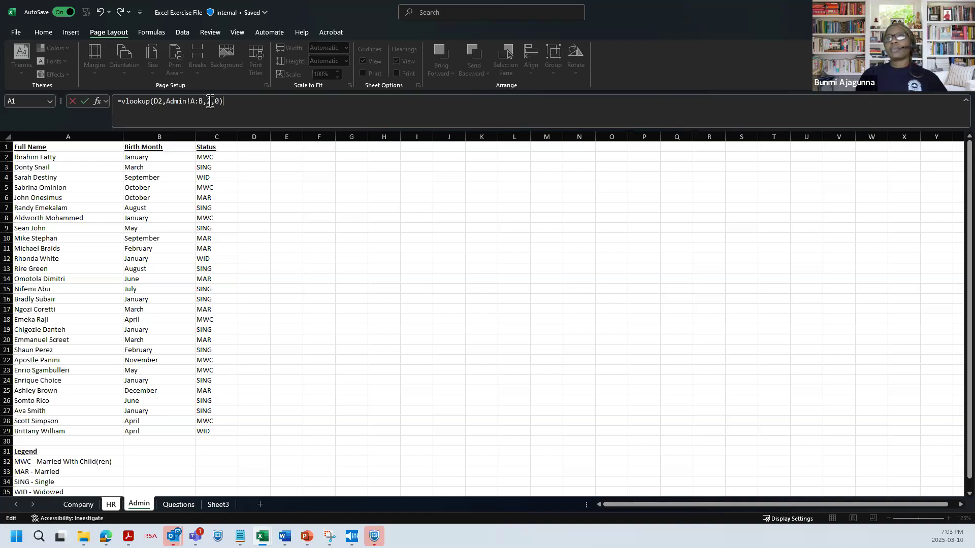
key(Return)
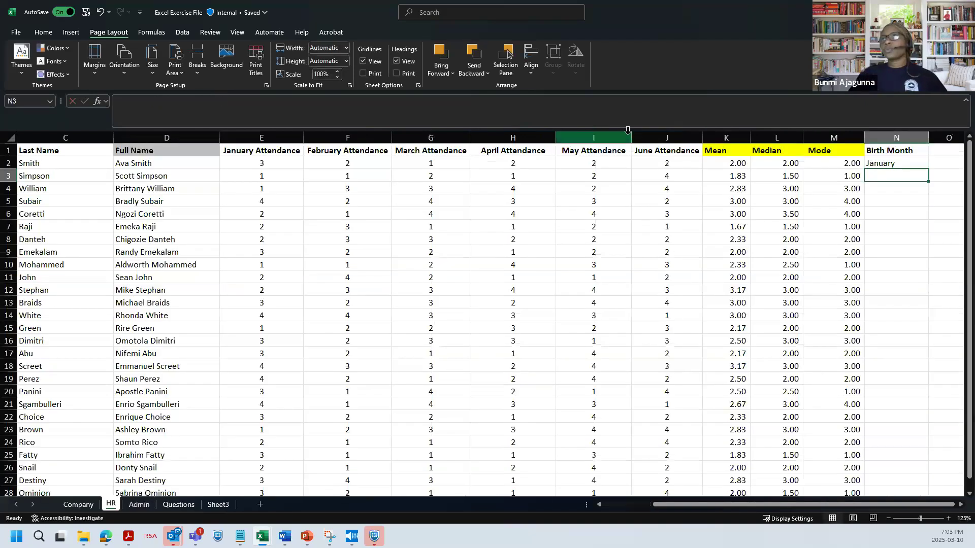
Change the birth month in B27 of the Admin sheet, the source row for the N2 lookup, to March
click(884, 162)
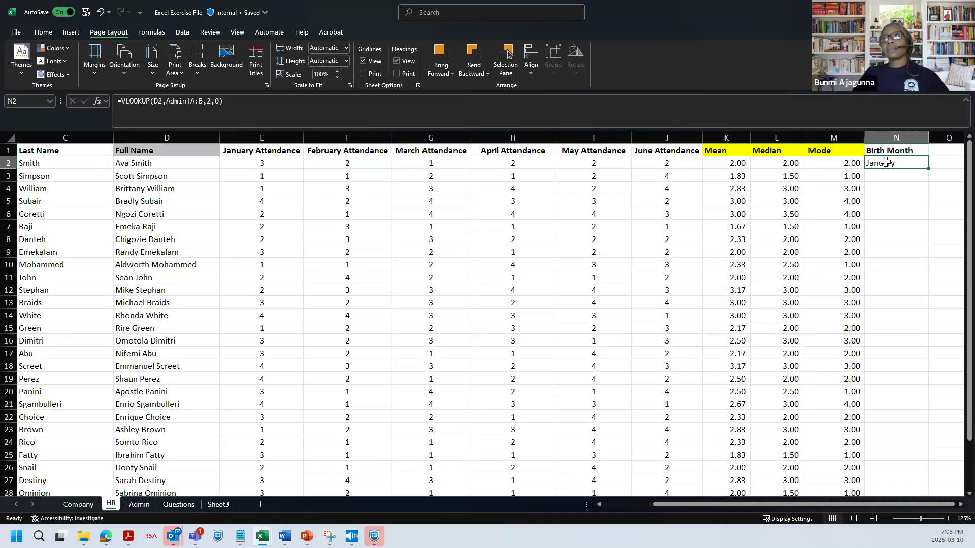
click(136, 508)
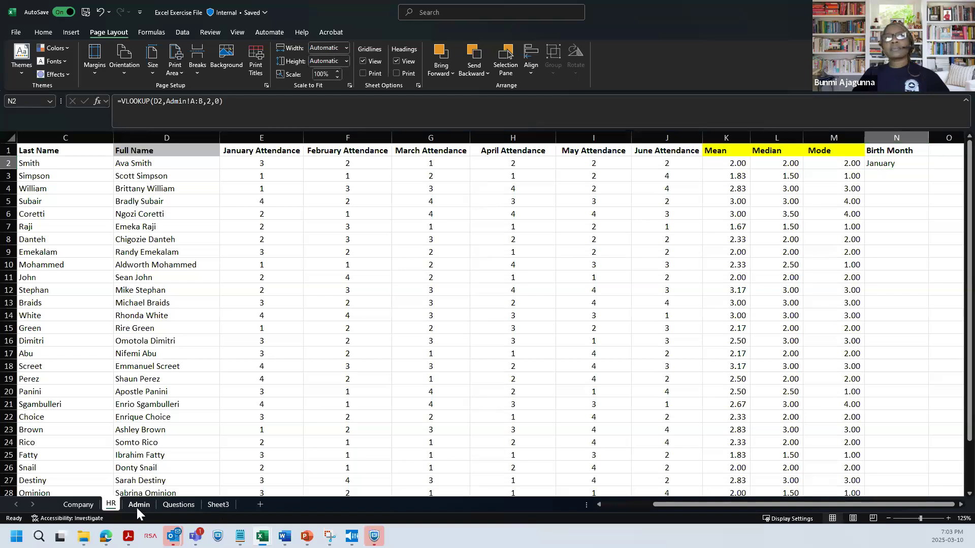
click(37, 137)
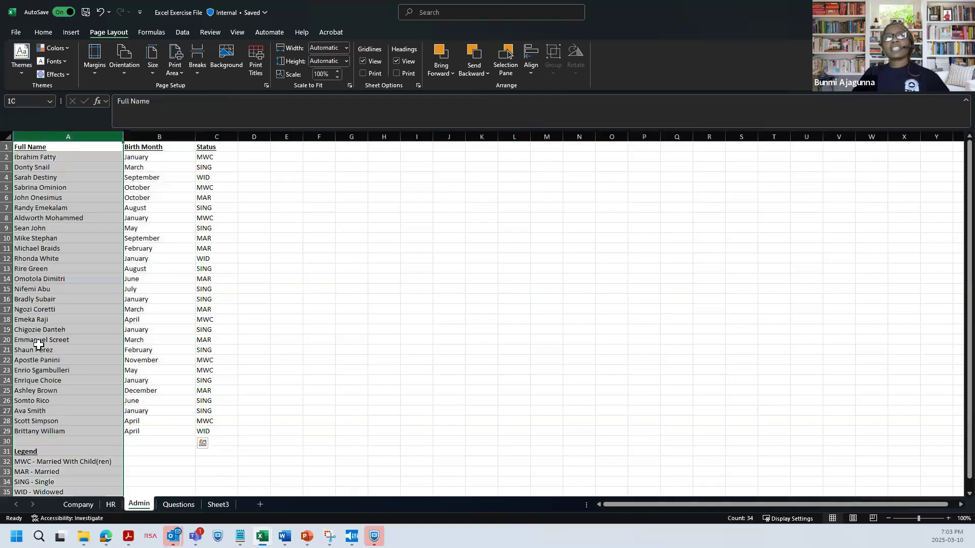
drag(31, 410, 141, 414)
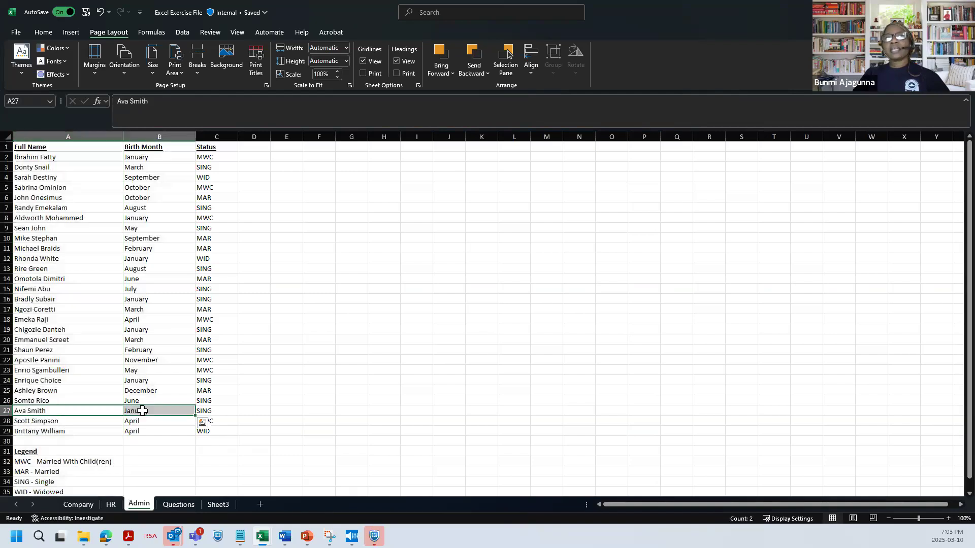
click(140, 414)
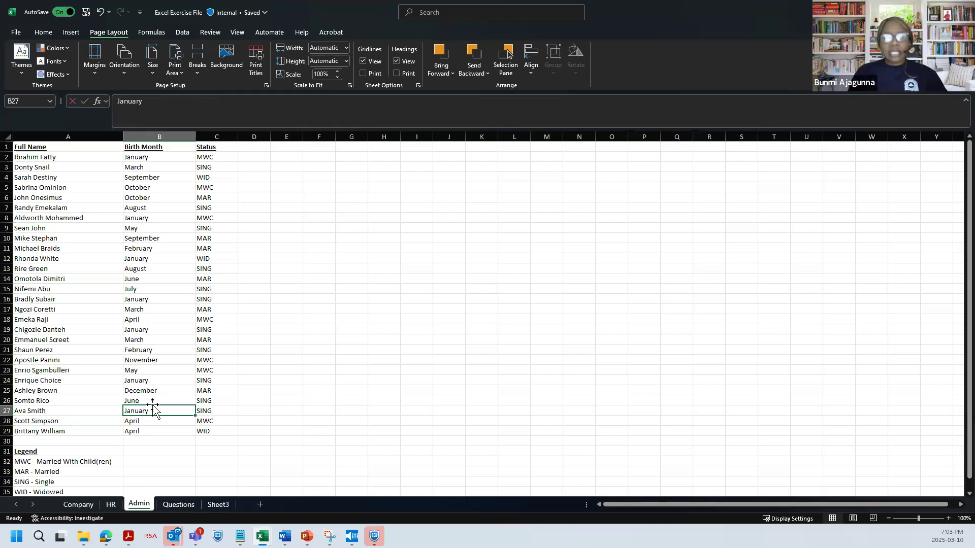
text(March)
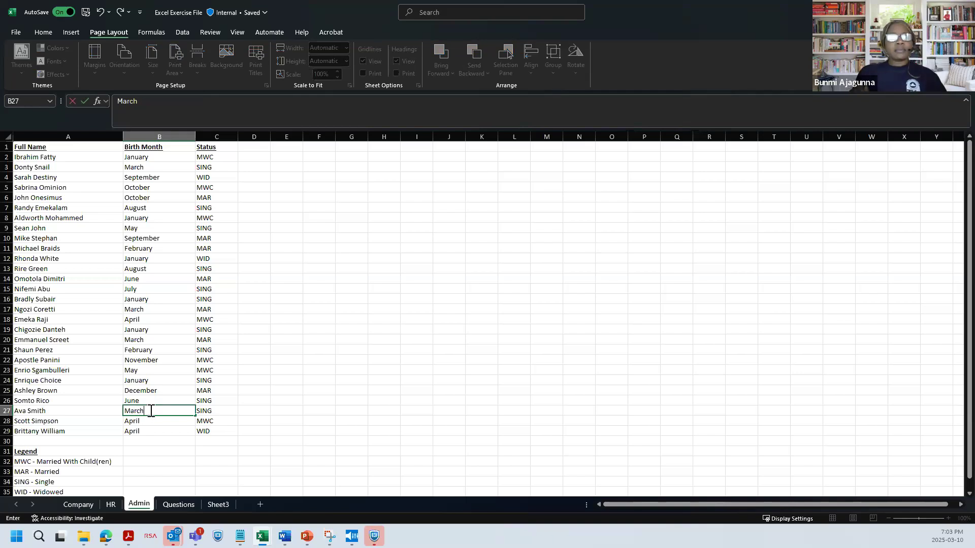
key(Return)
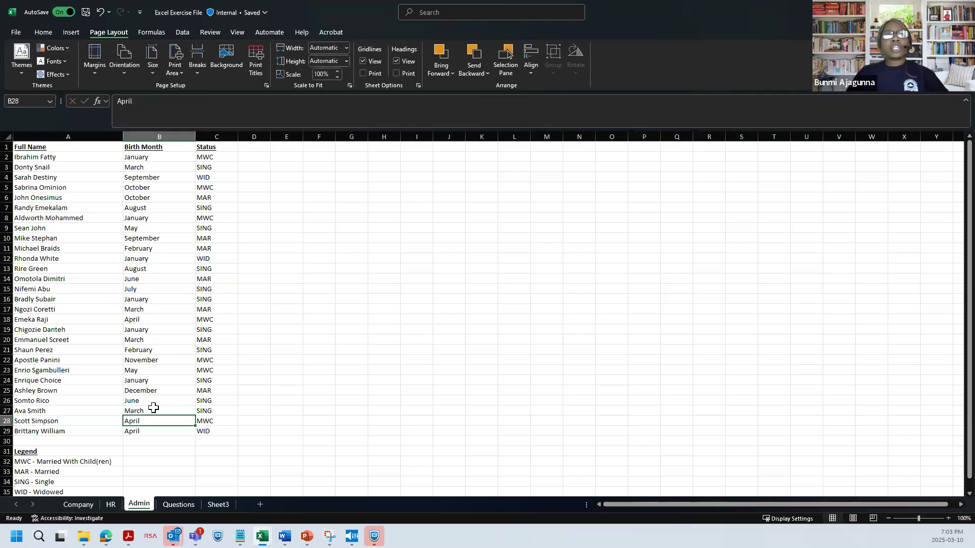
key(Up)
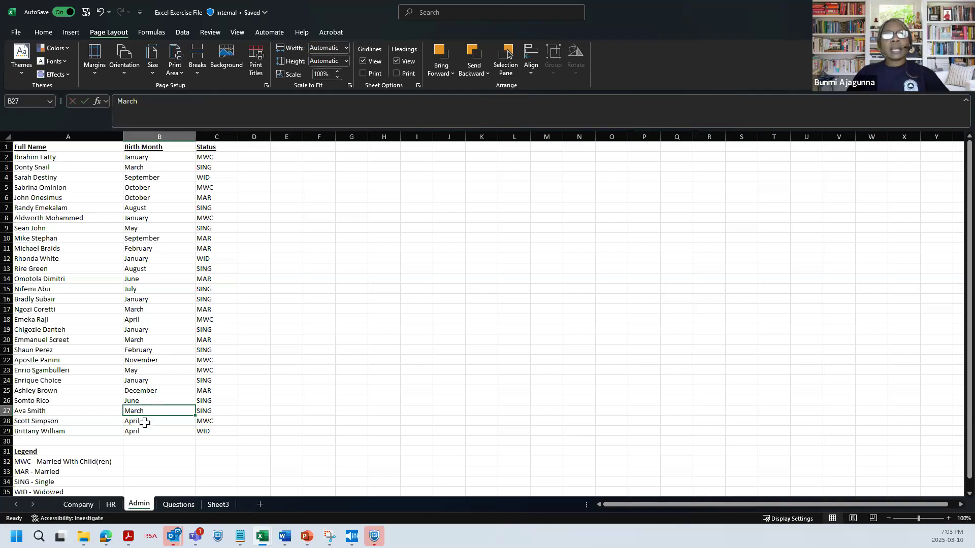
Fill the N2 VLOOKUP formula down the HR sheet's Birth Month column to N29
click(110, 505)
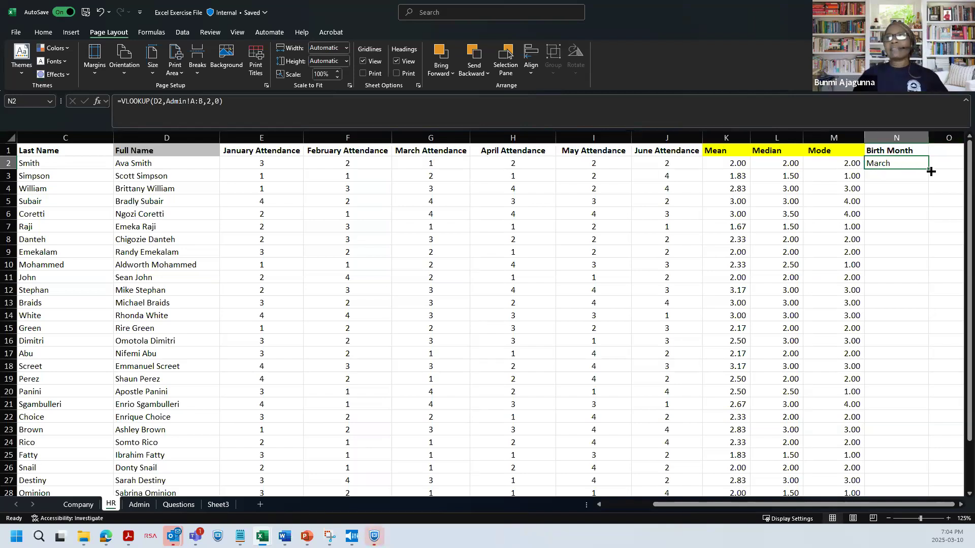
mouse_move(928, 168)
mouse_down()
mouse_move(895, 495)
mouse_move(894, 487)
mouse_up()
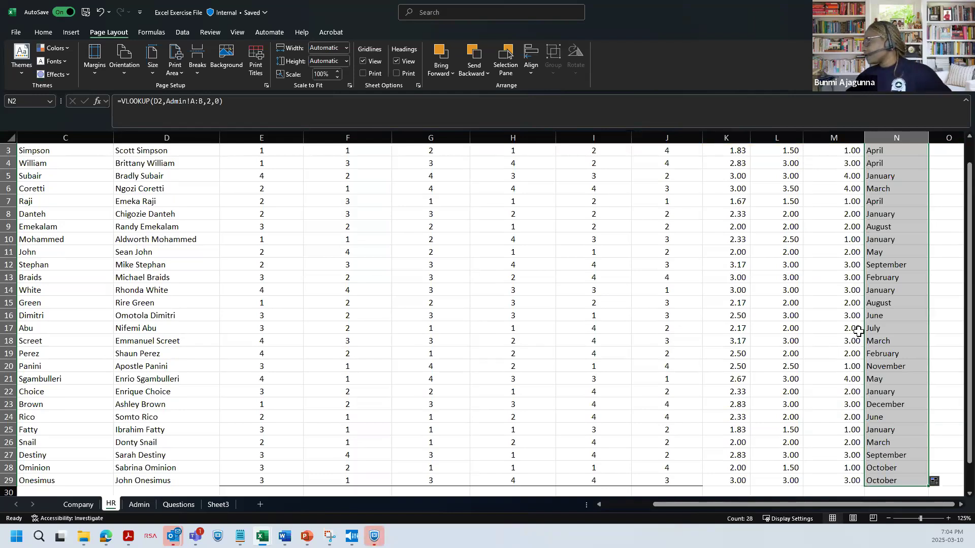
click(961, 504)
scroll(827, 283, up, 1)
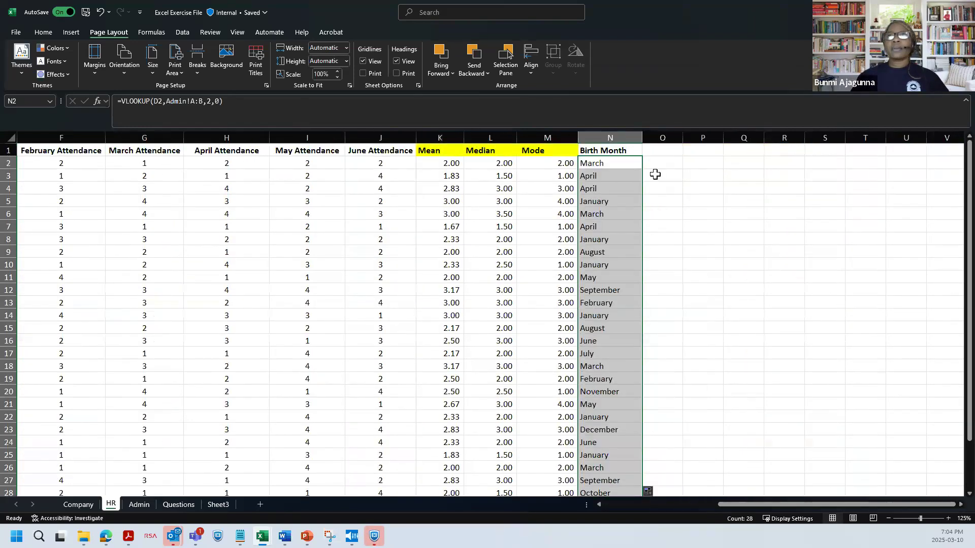
Examine the Full Name, Birth Month and Status columns on the Admin sheet as the lookup range A:C
click(656, 149)
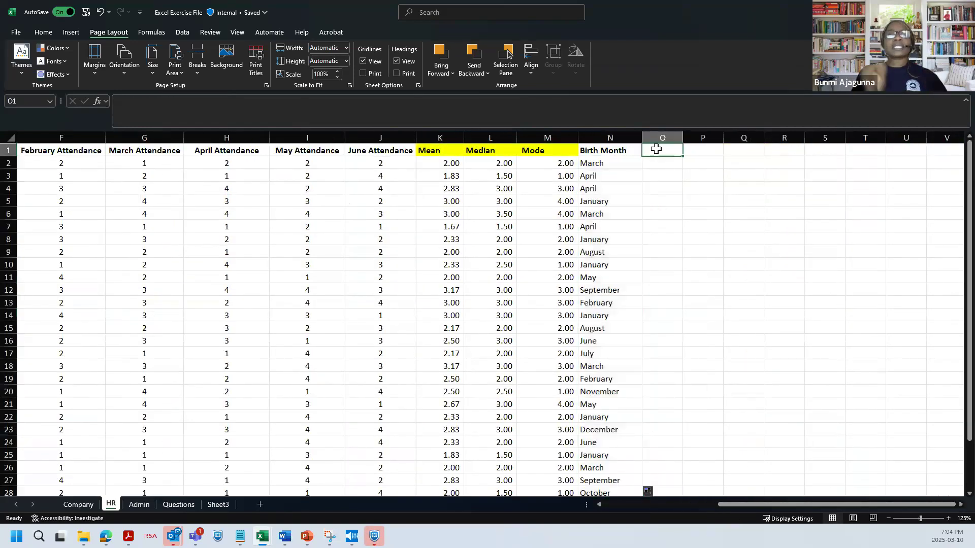
click(138, 507)
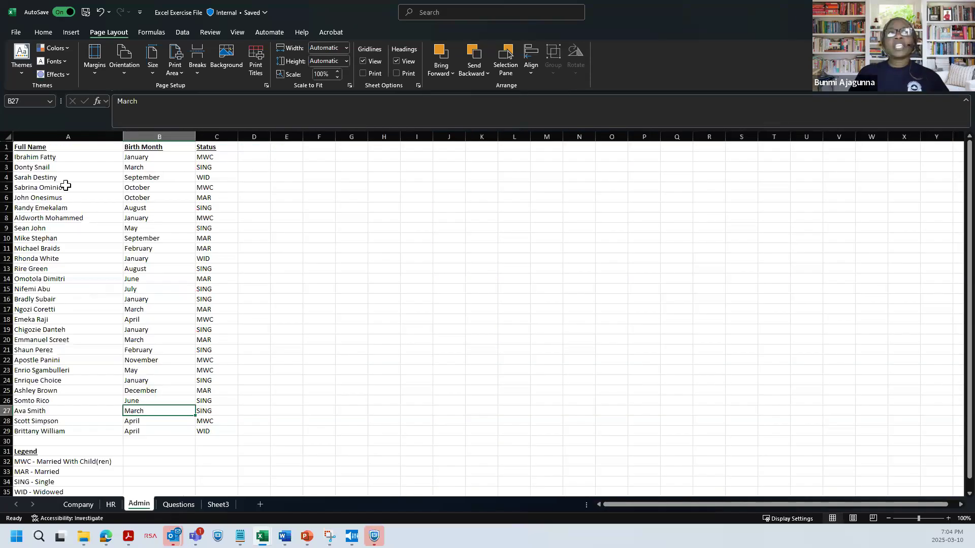
drag(58, 139, 203, 158)
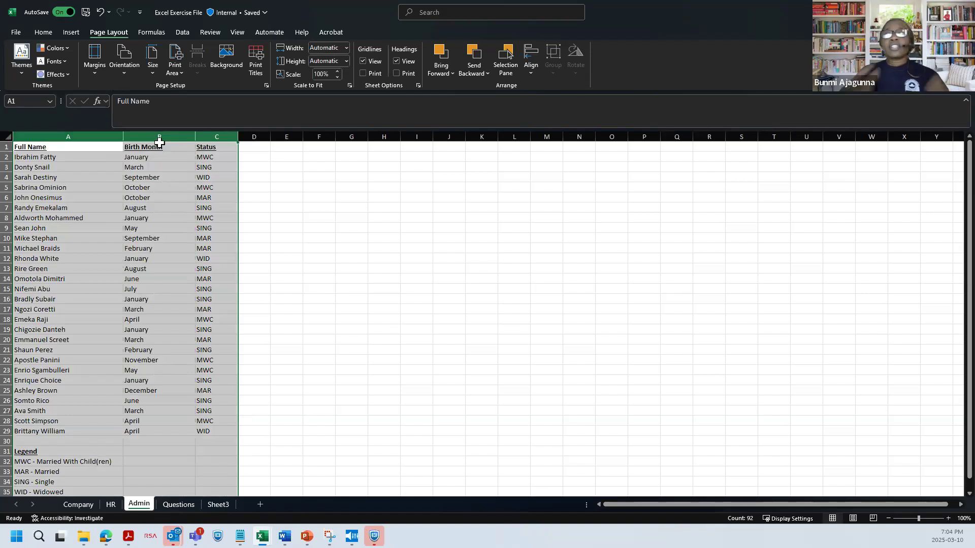
click(97, 137)
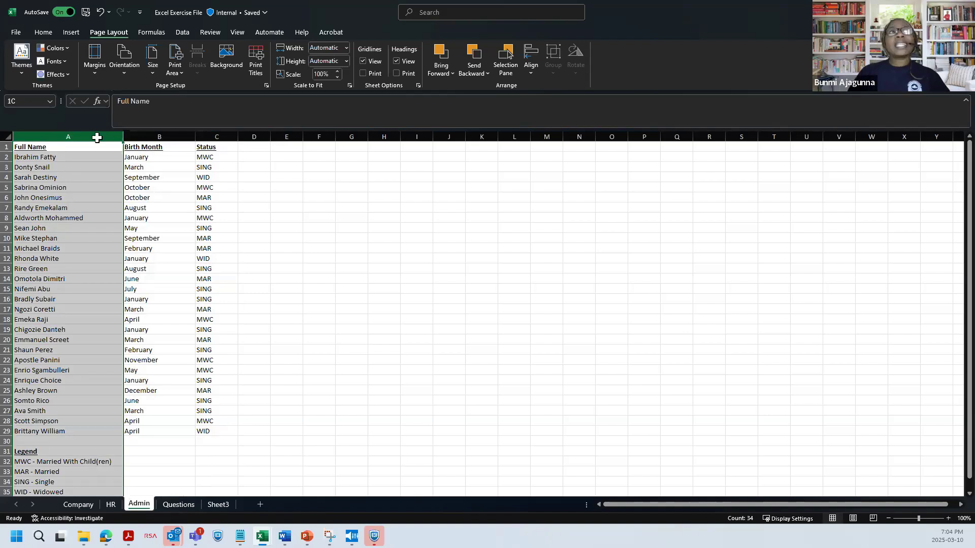
drag(97, 137, 243, 141)
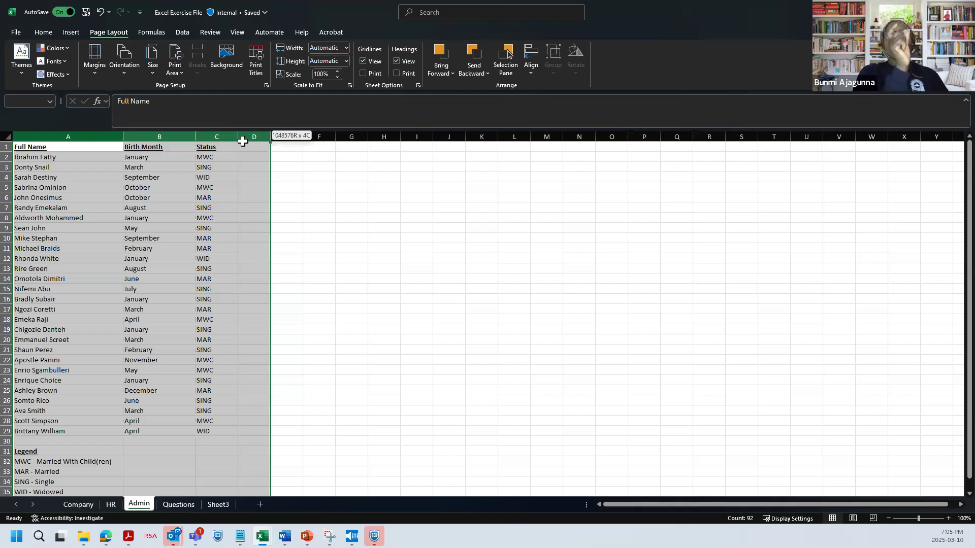
drag(242, 141, 207, 142)
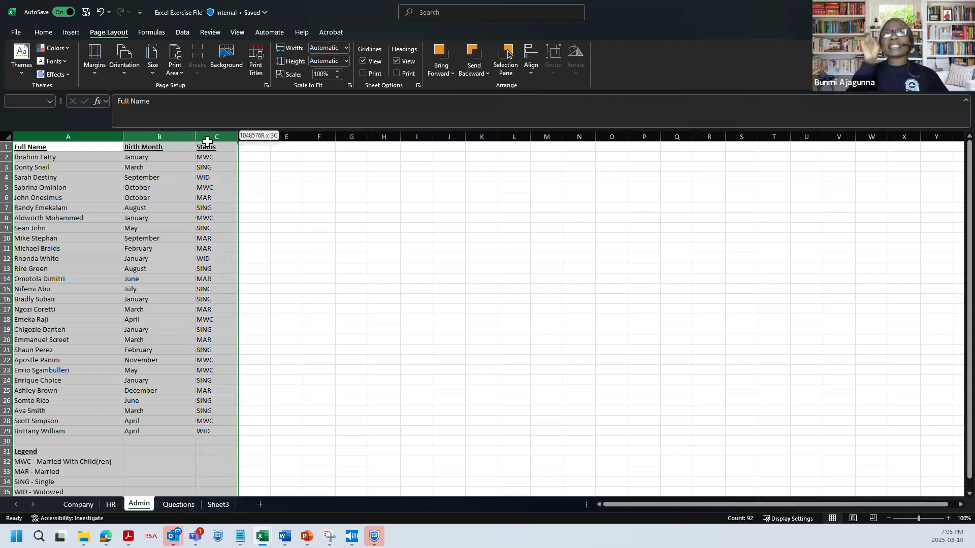
drag(207, 142, 208, 142)
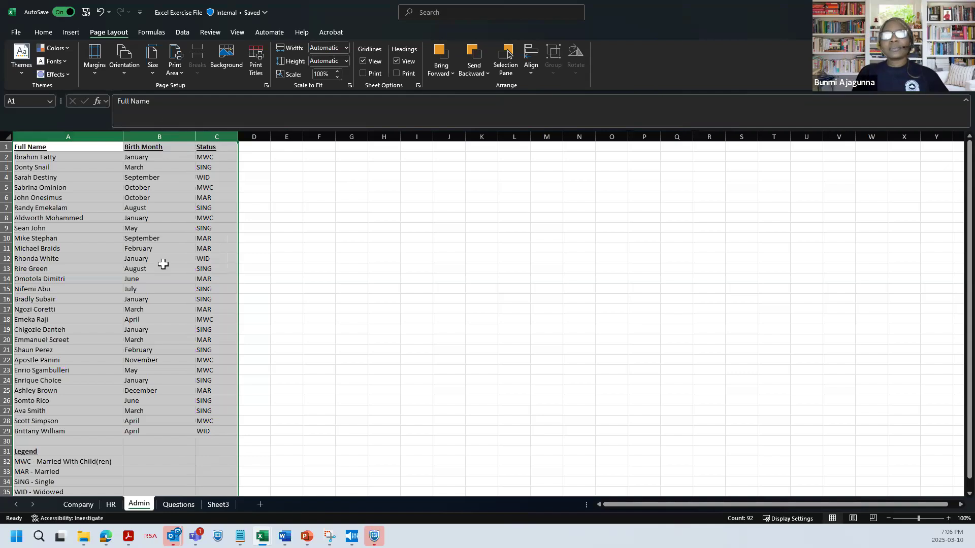
Add the header "Marriage Status" in O1 of the HR sheet
click(119, 501)
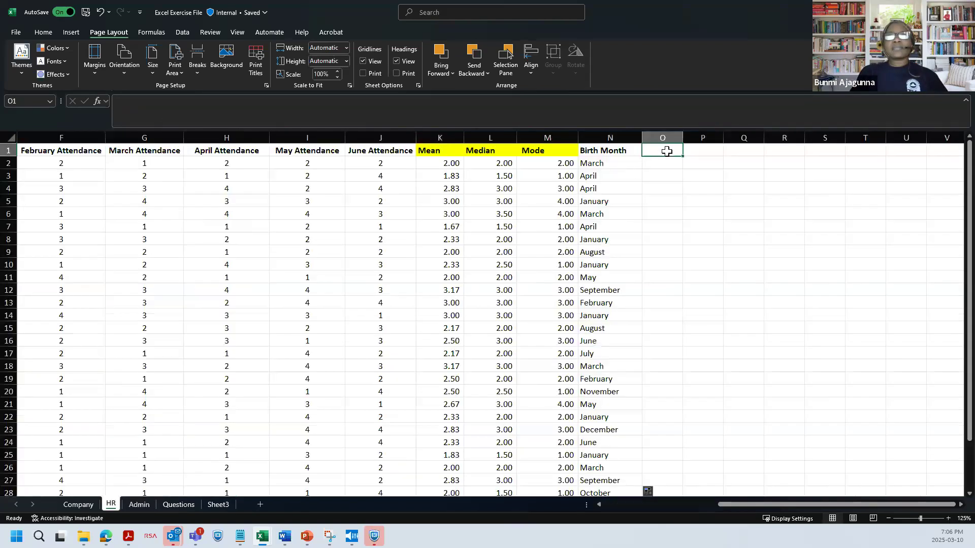
text(Ma)
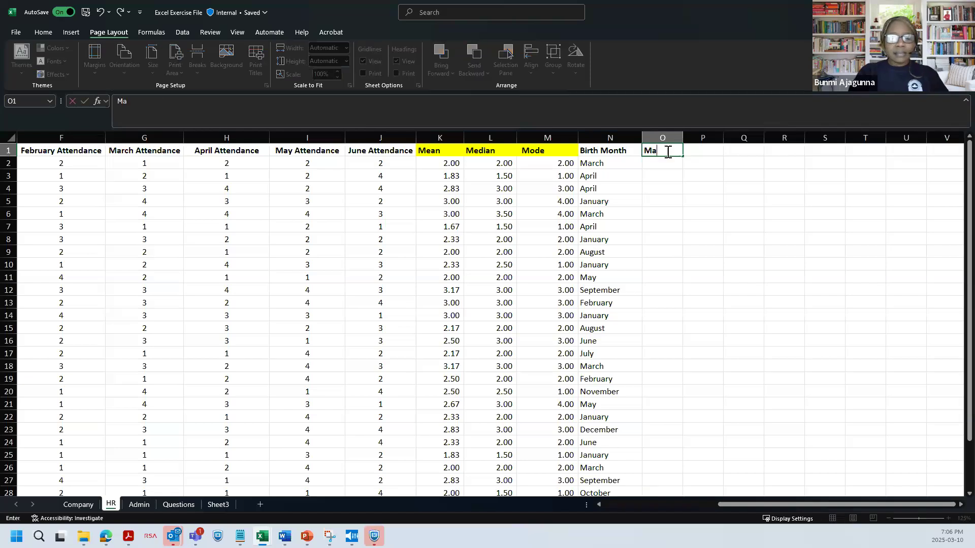
text(rriage Status)
key(Return)
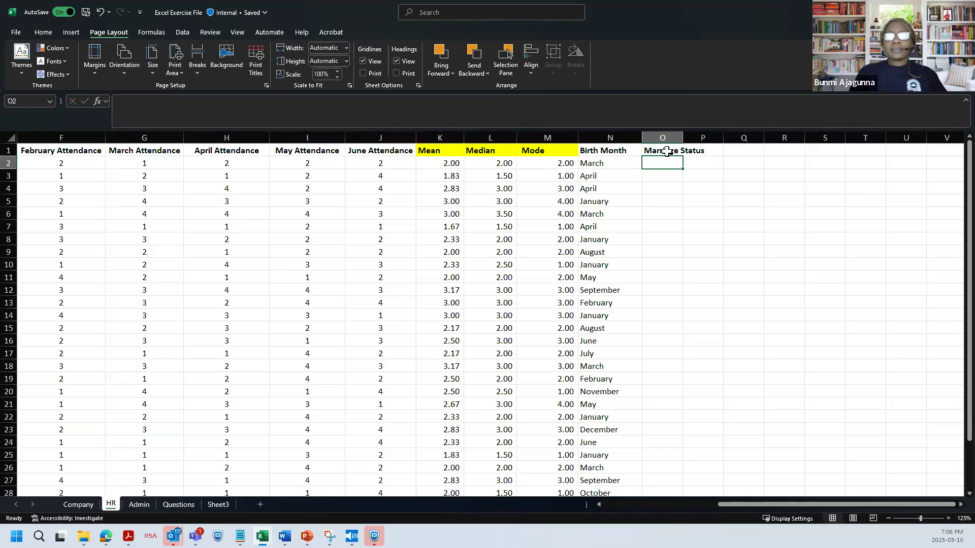
Start a VLOOKUP formula in O2 of the HR sheet with the full name in D2 as the lookup value
text(=vloo)
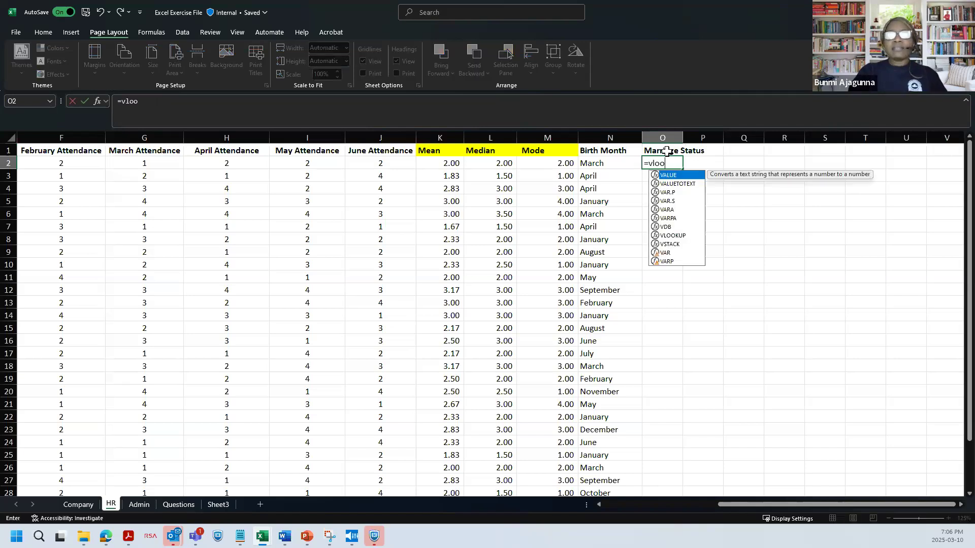
key(Tab)
click(650, 165)
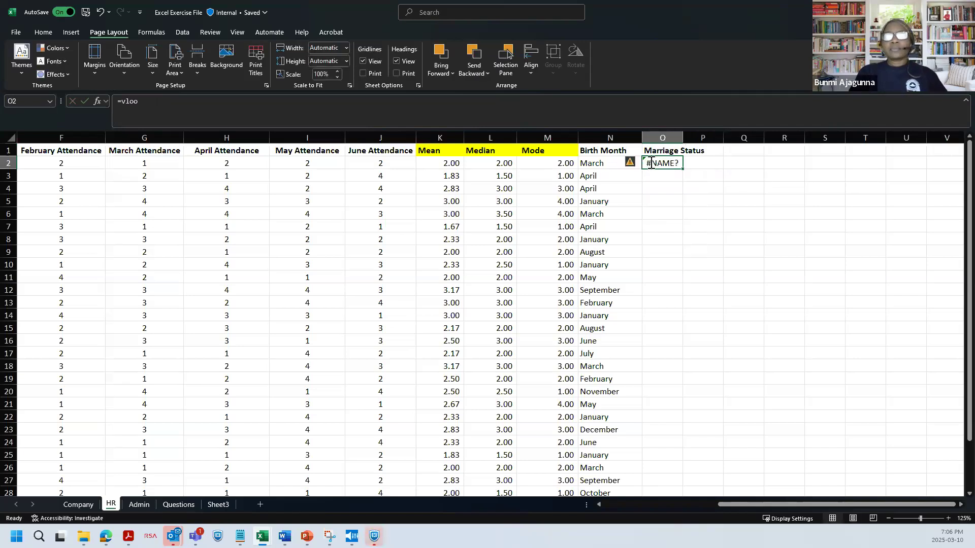
text(=vlookup)
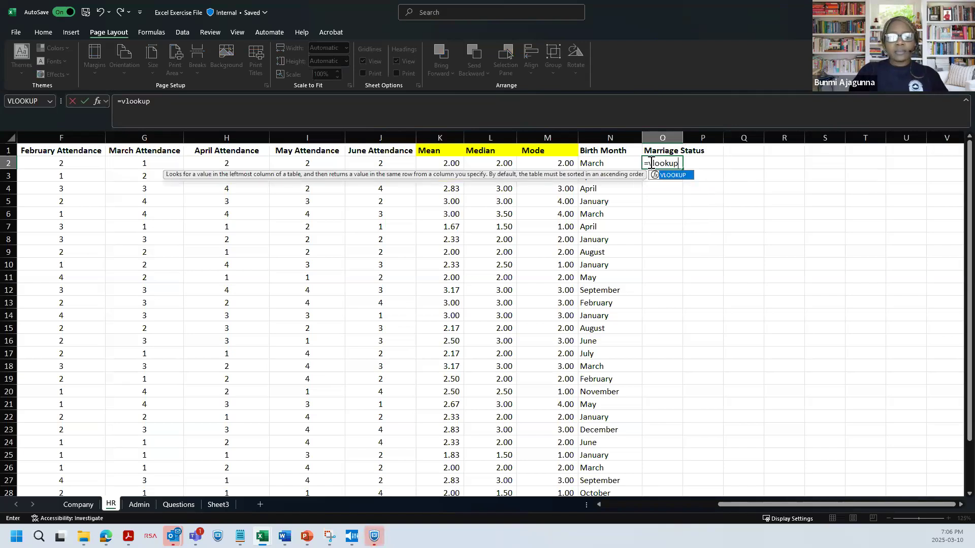
text(()
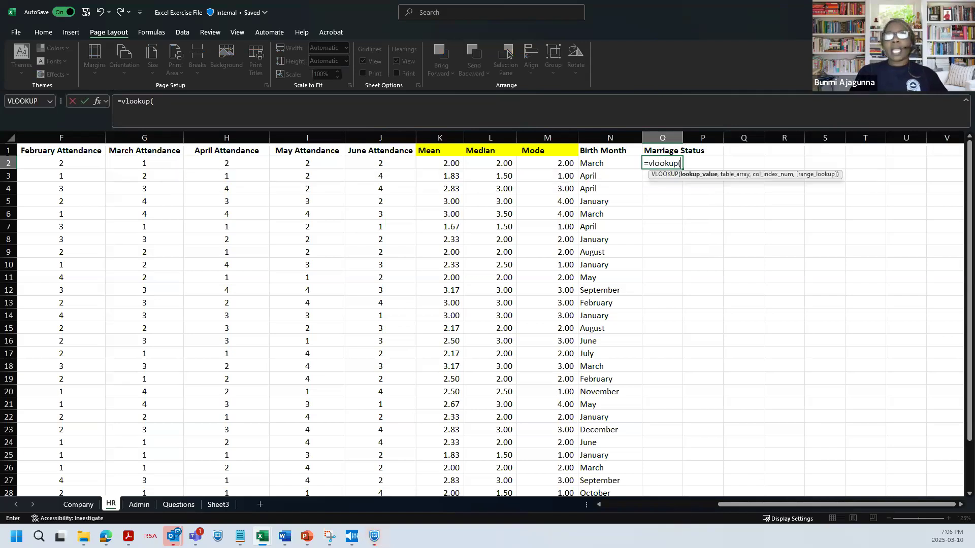
drag(734, 505, 604, 505)
click(302, 162)
text(,)
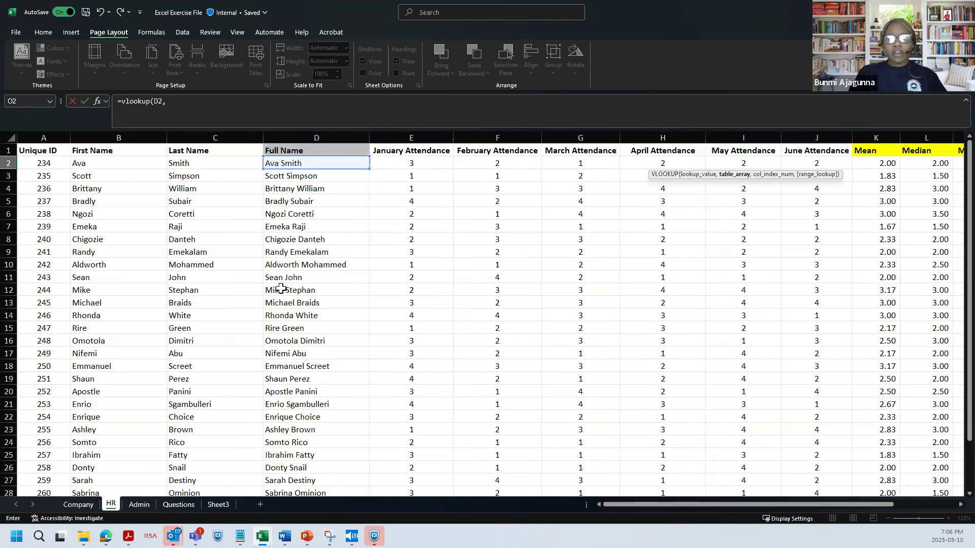
Complete the O2 VLOOKUP with columns A:C of the Admin sheet, column index 3 and range lookup 0
click(139, 505)
click(49, 137)
drag(145, 147, 217, 147)
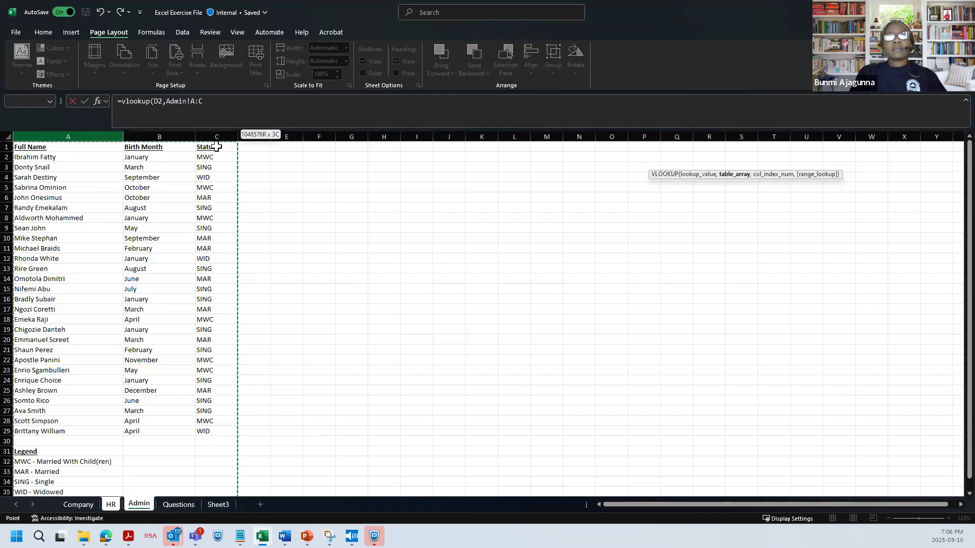
text(,)
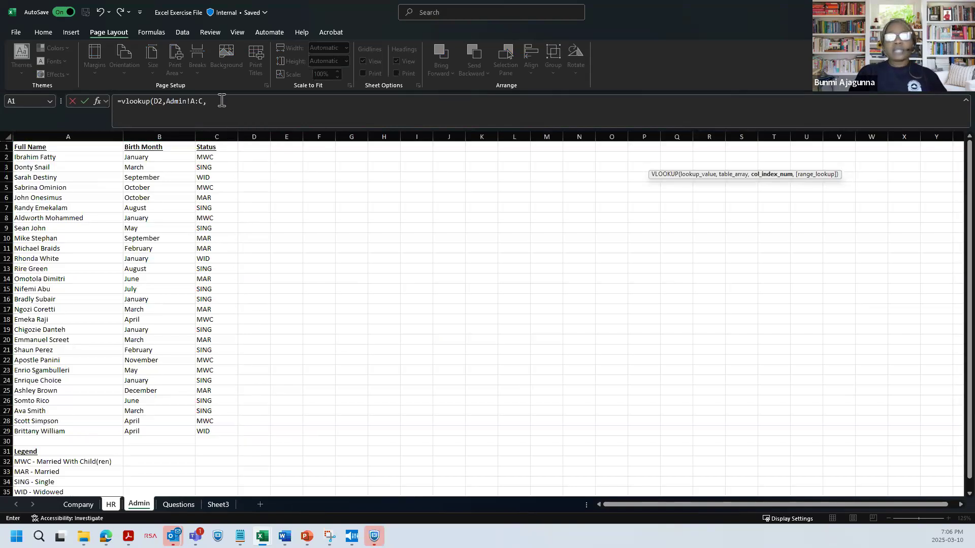
text(3,0)
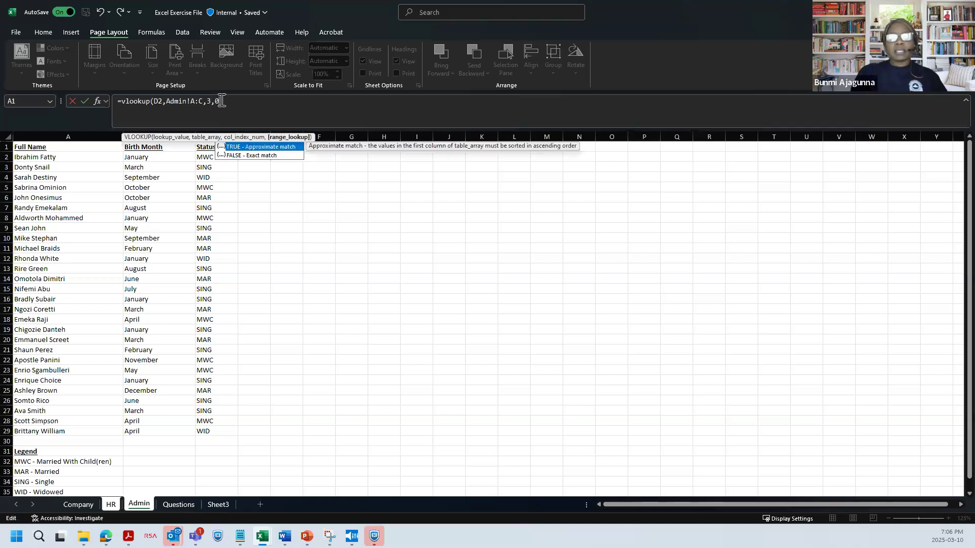
key(Return)
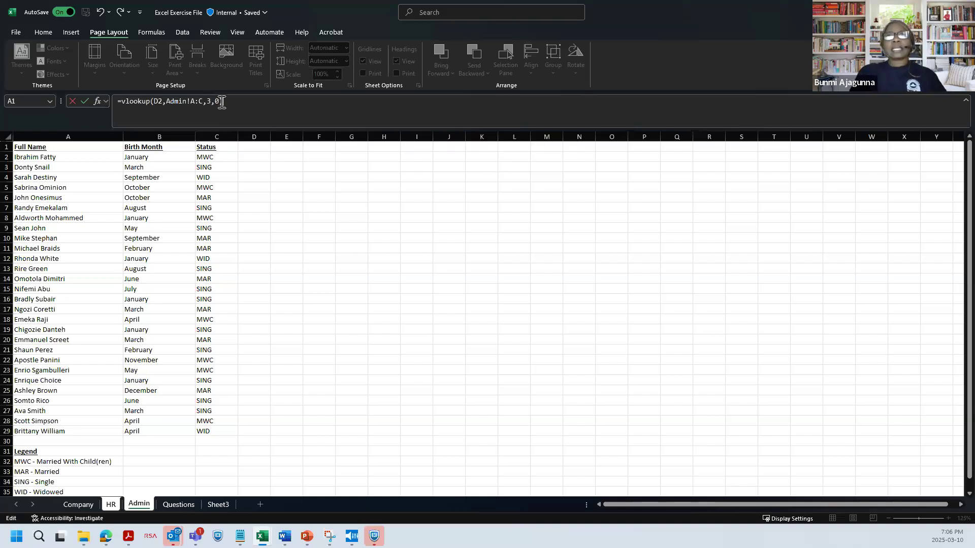
Widen column O on the HR sheet to fit the Marriage Status header, and select the formula cell O2
drag(869, 138, 900, 138)
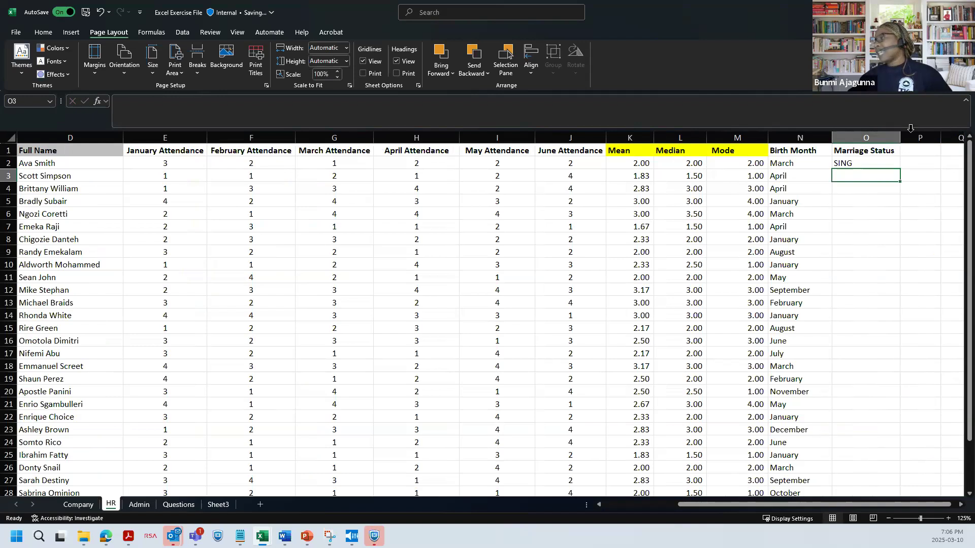
click(871, 161)
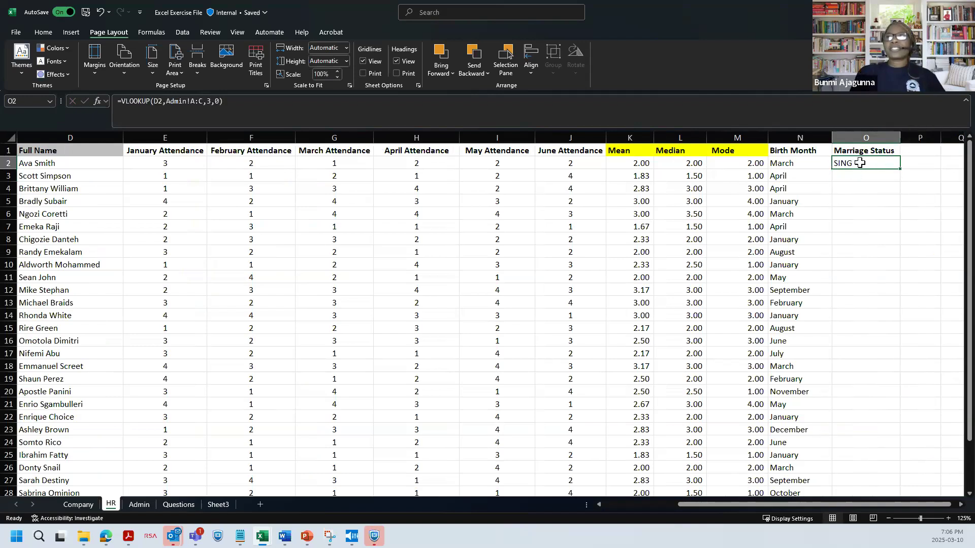
click(897, 175)
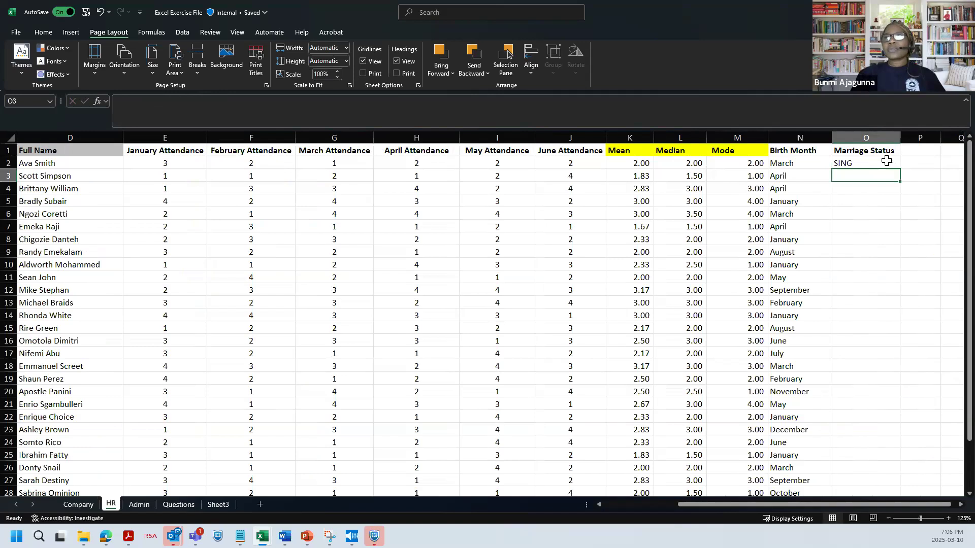
click(889, 161)
click(898, 172)
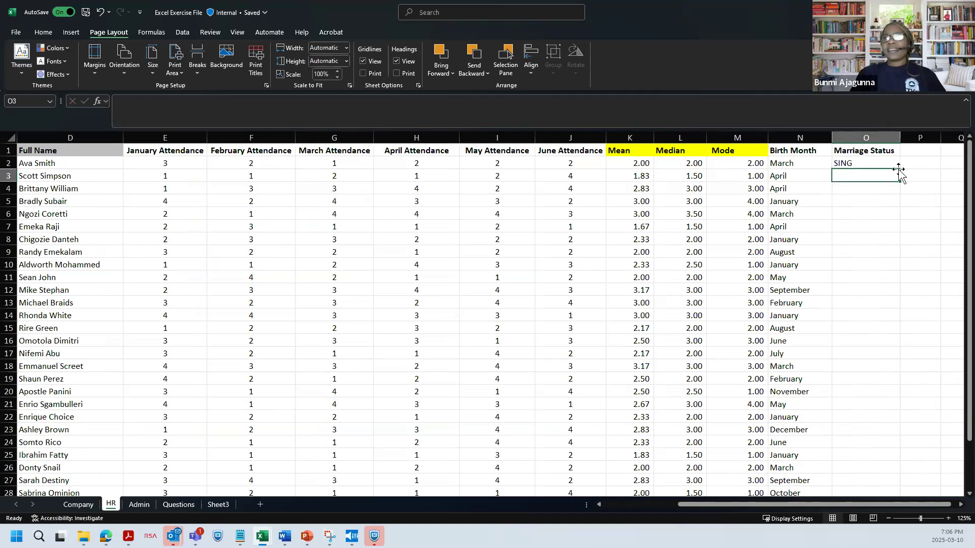
click(891, 163)
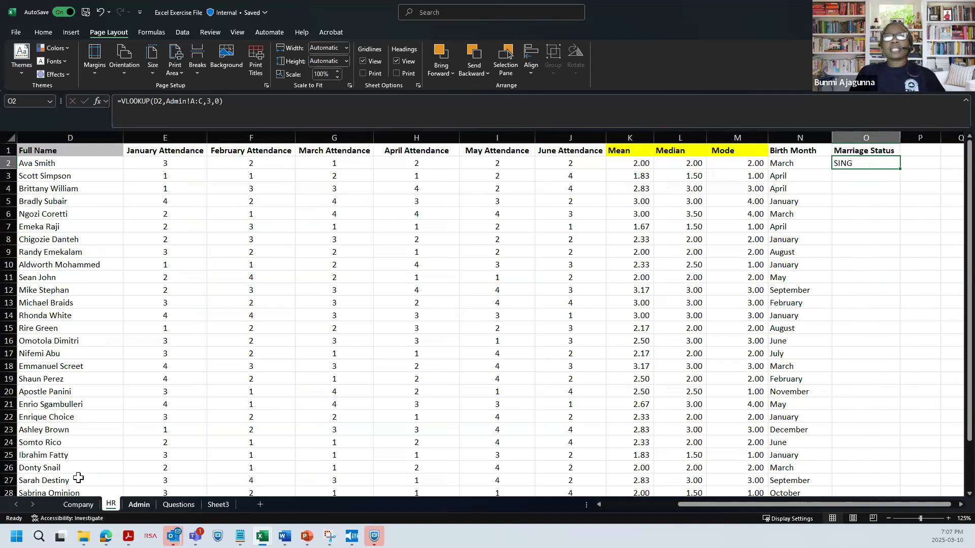
Check the meaning of the status code SING in the legend below the Admin sheet's table
click(139, 504)
scroll(39, 446, down, 2)
drag(26, 391, 51, 431)
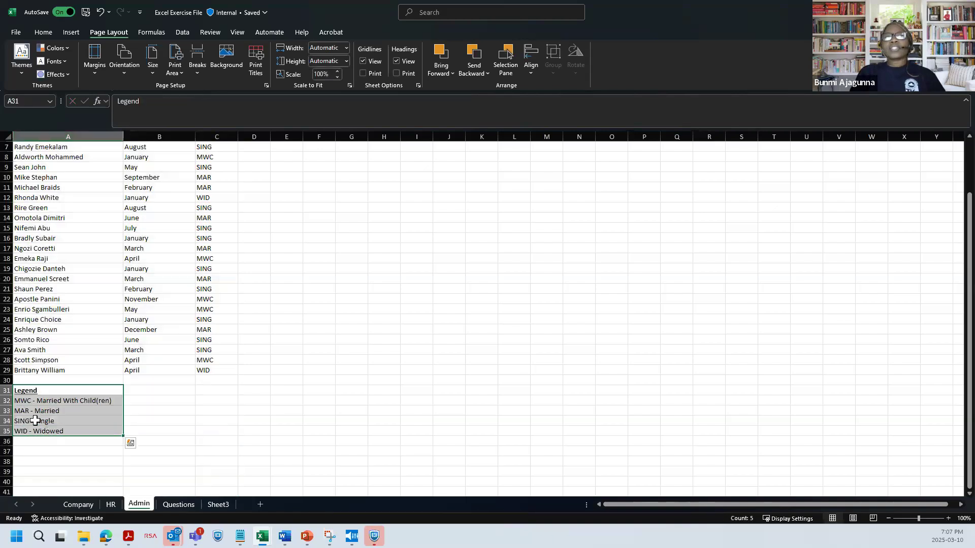
click(32, 423)
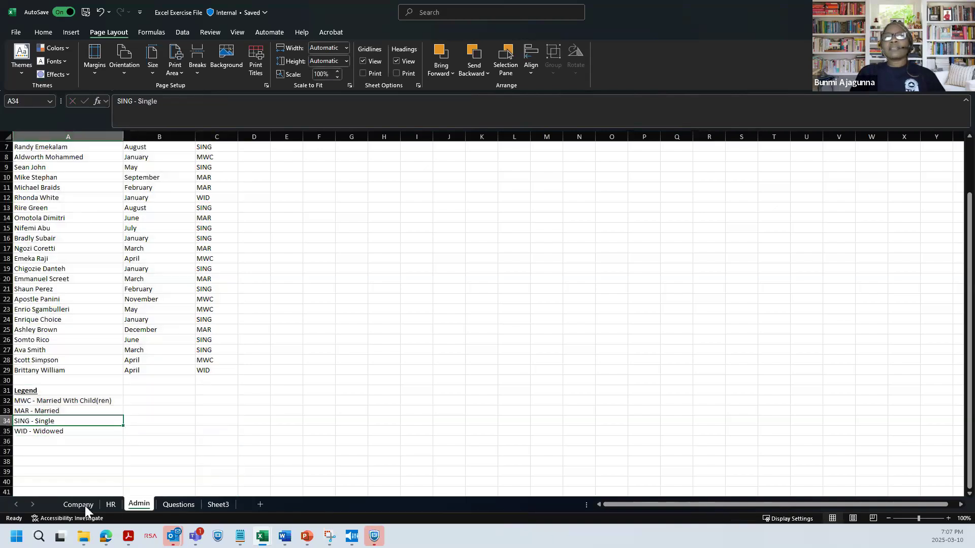
Fill the O2 VLOOKUP formula down the HR sheet's Marriage Status column to O29
key(ctrl+Page_Up)
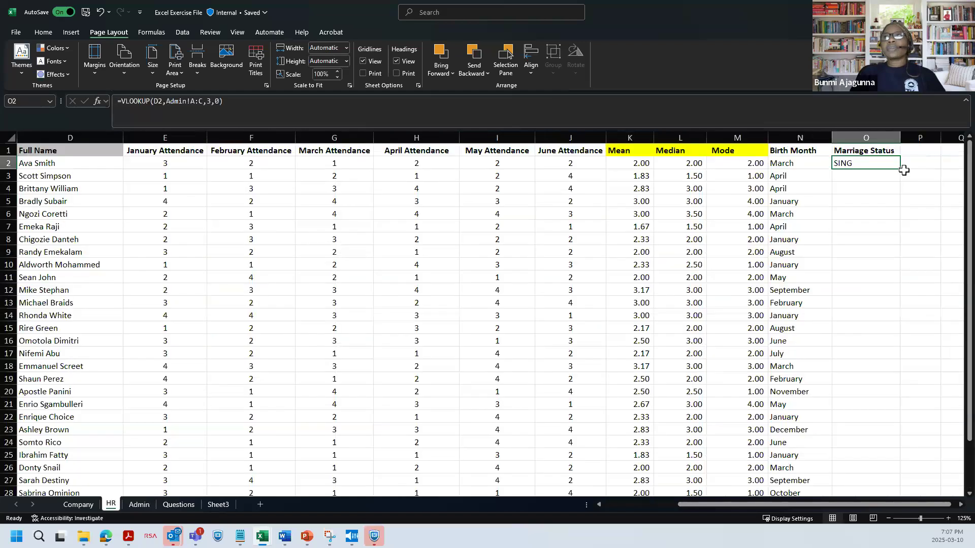
drag(899, 169, 870, 460)
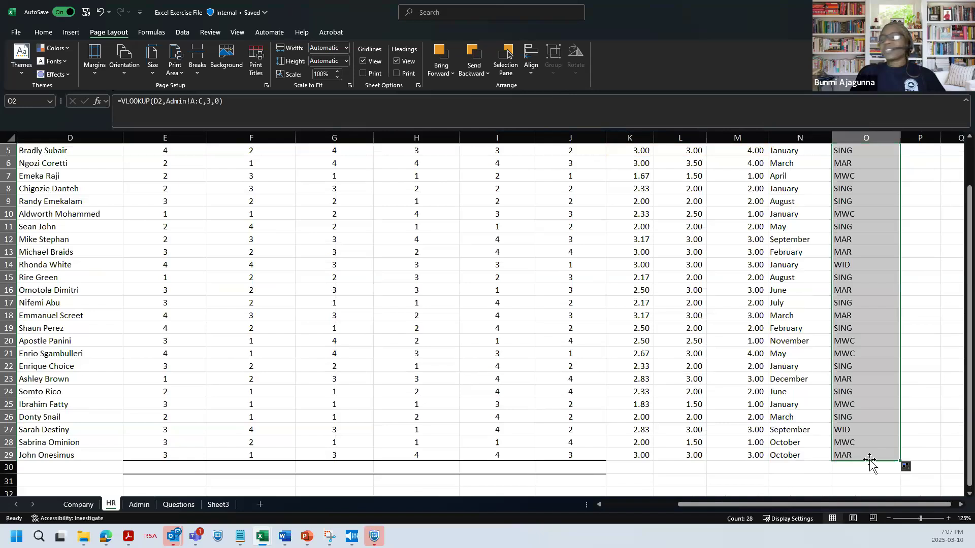
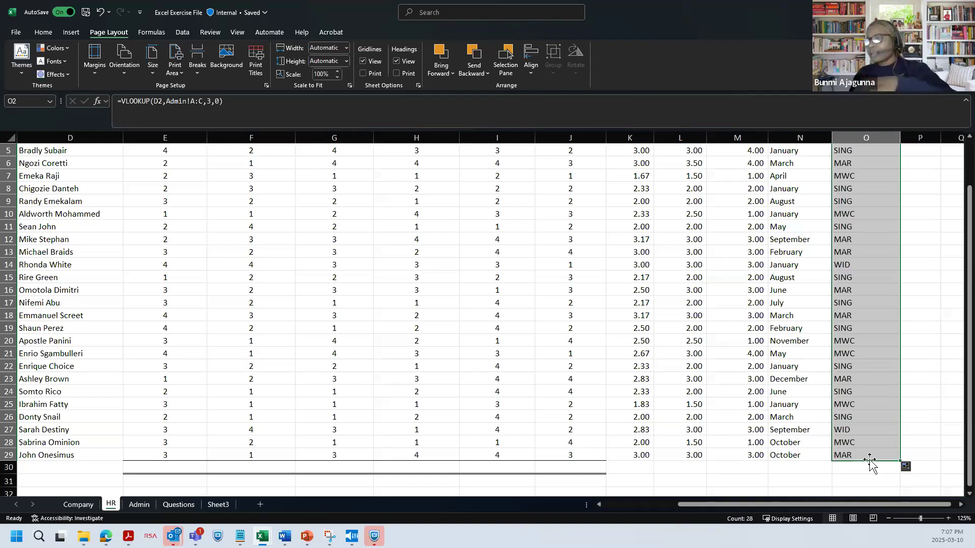
scroll(950, 375, up, 2)
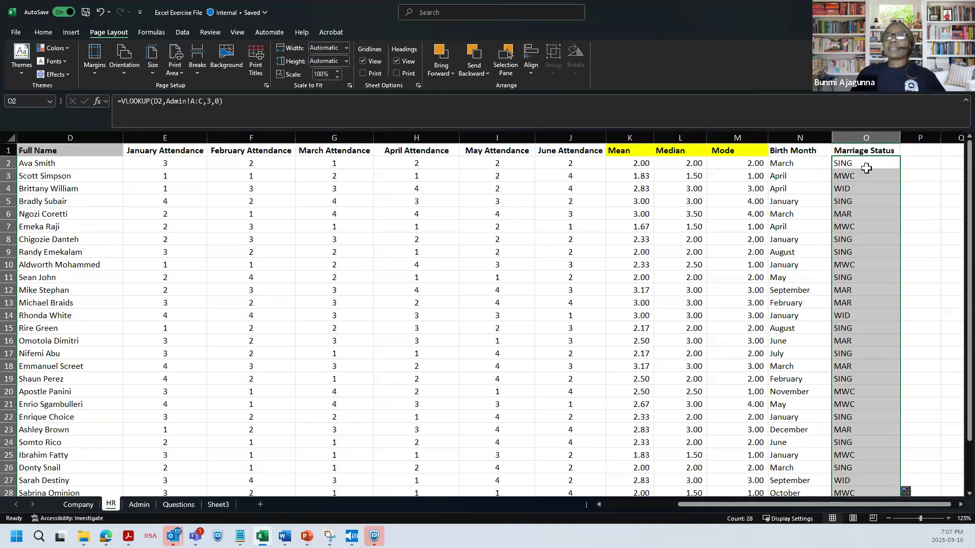
click(886, 167)
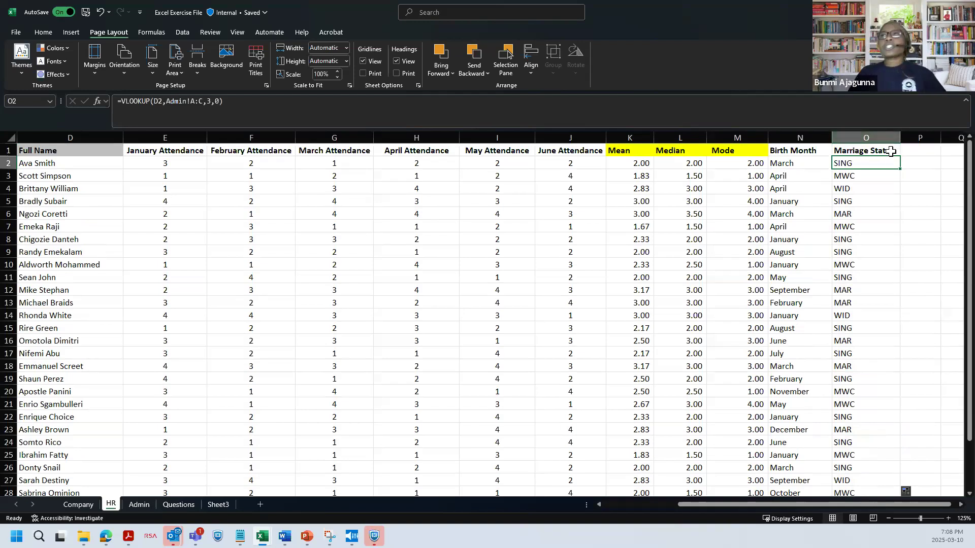
Enter the header "Xlookup Birthday" in P1 of the HR sheet
click(897, 150)
click(908, 150)
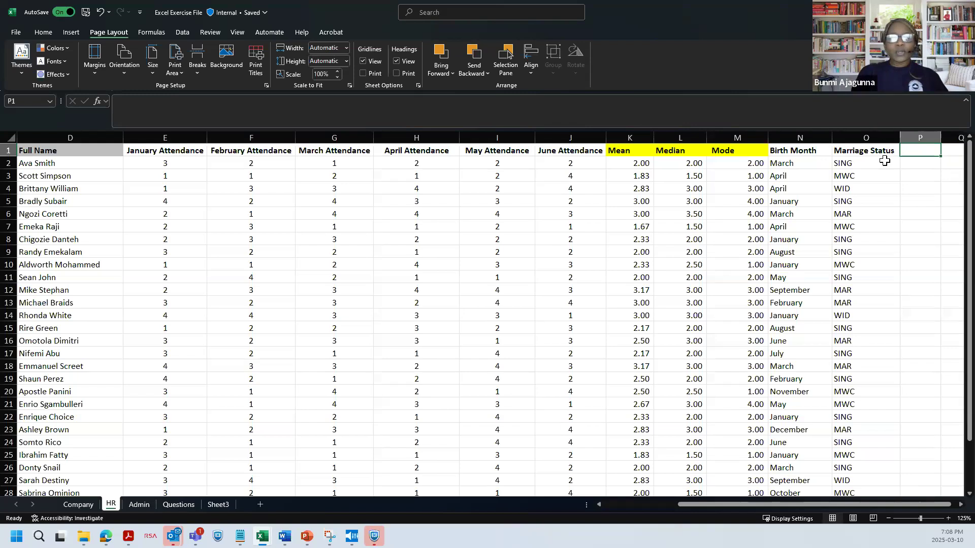
text(Xlookup)
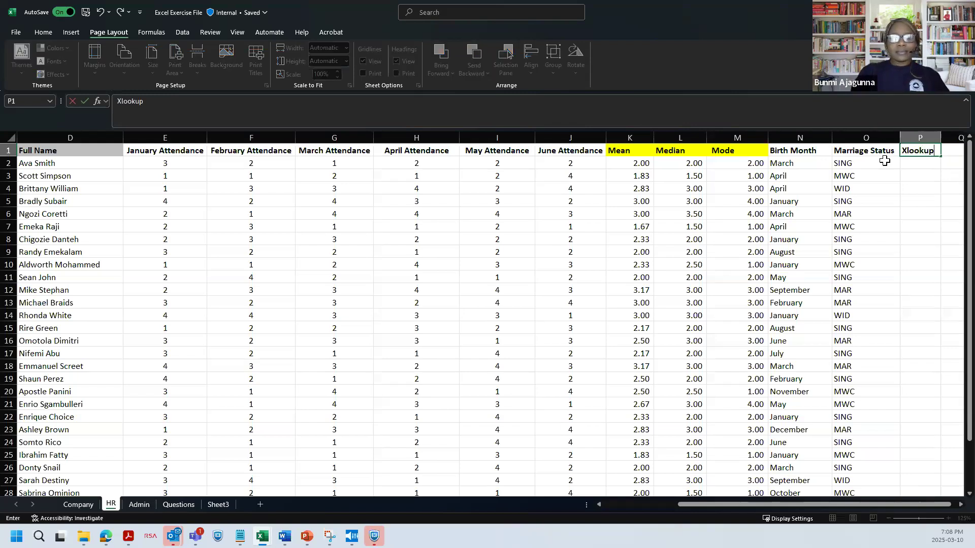
text( Birthday)
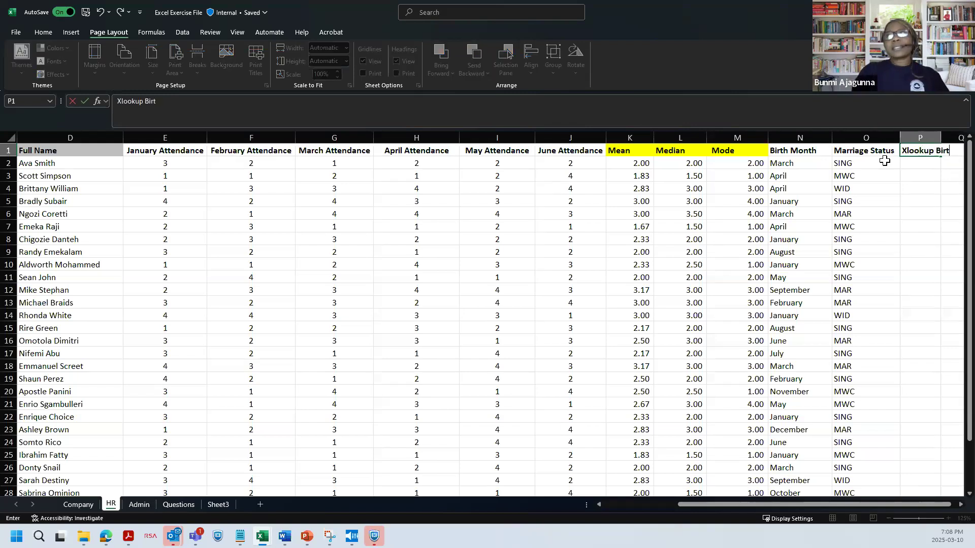
key(BackSpace)
key(BackSpace)
key(BackSpace)
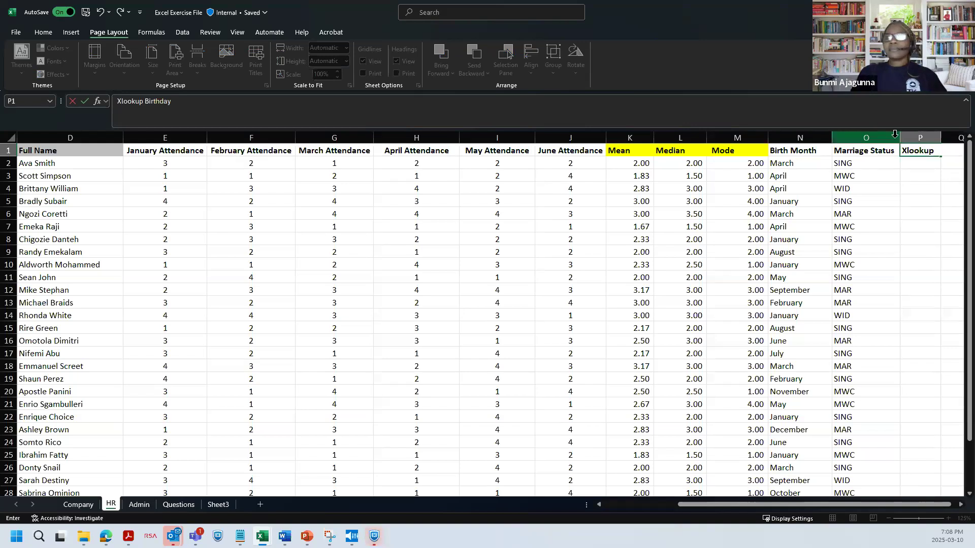
Change the header in P1 of the HR sheet to "Xlookup Birth Mont"
text(Month)
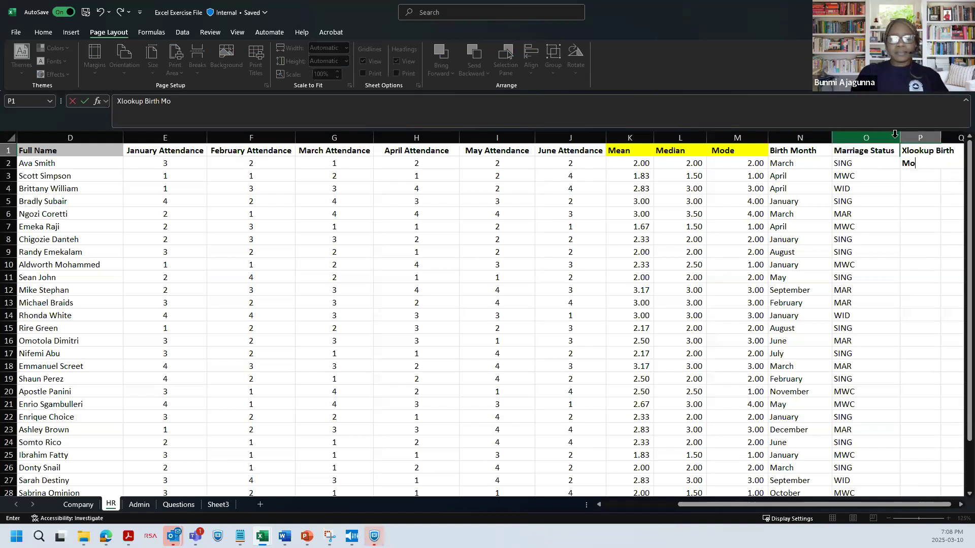
key(Return)
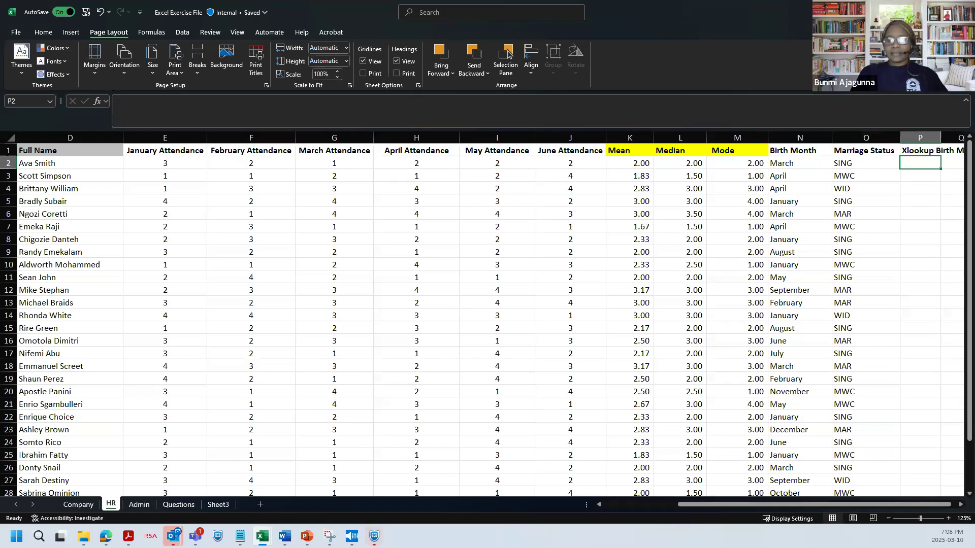
key(alt+Tab)
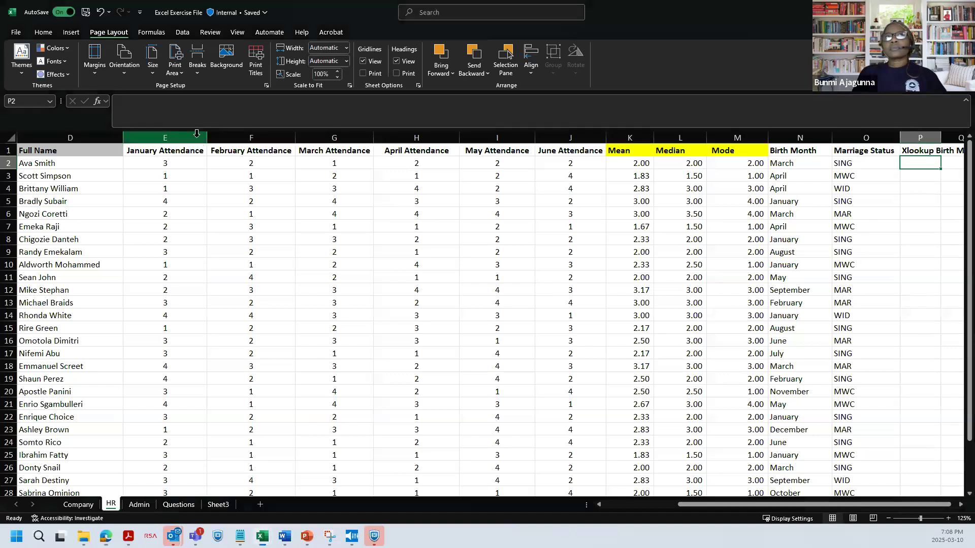
Narrow the January to June Attendance columns, E to J, on the HR sheet to a width of 7.43 (57 pixels) each
drag(201, 138, 579, 140)
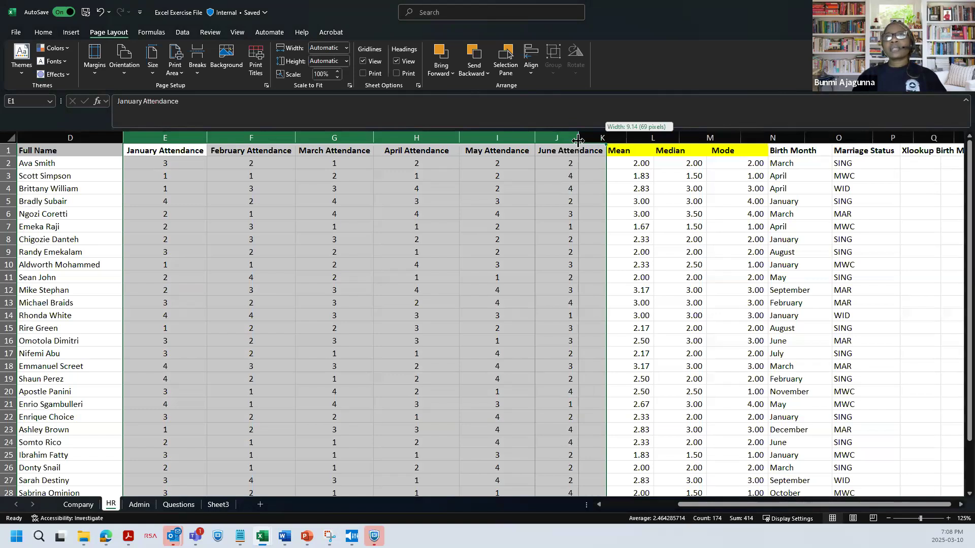
mouse_move(579, 141)
mouse_down()
mouse_move(543, 152)
mouse_move(570, 156)
mouse_up()
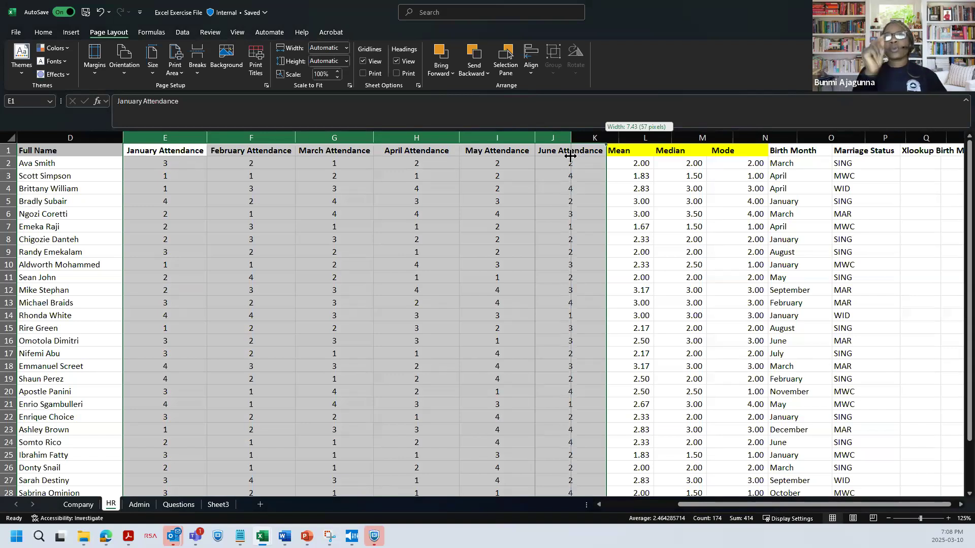
drag(570, 157, 570, 156)
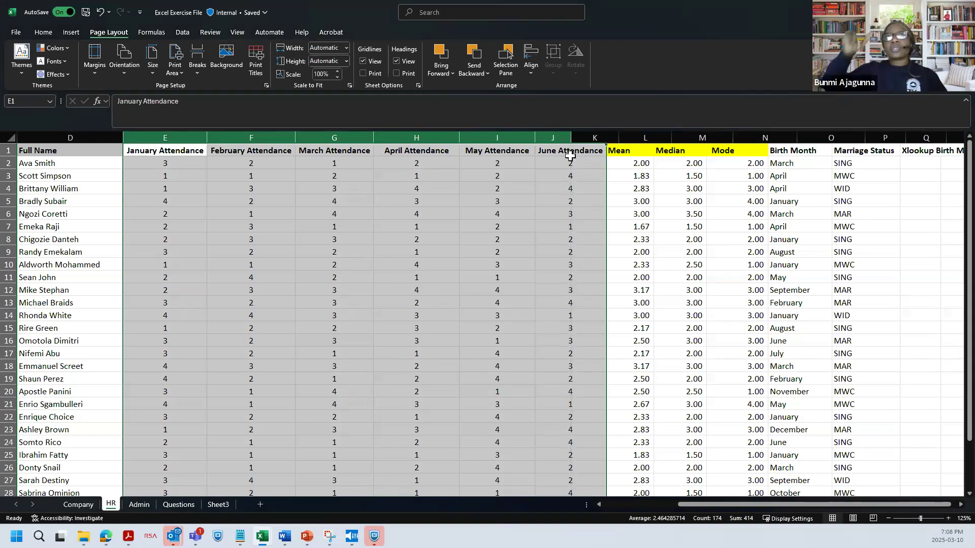
click(236, 189)
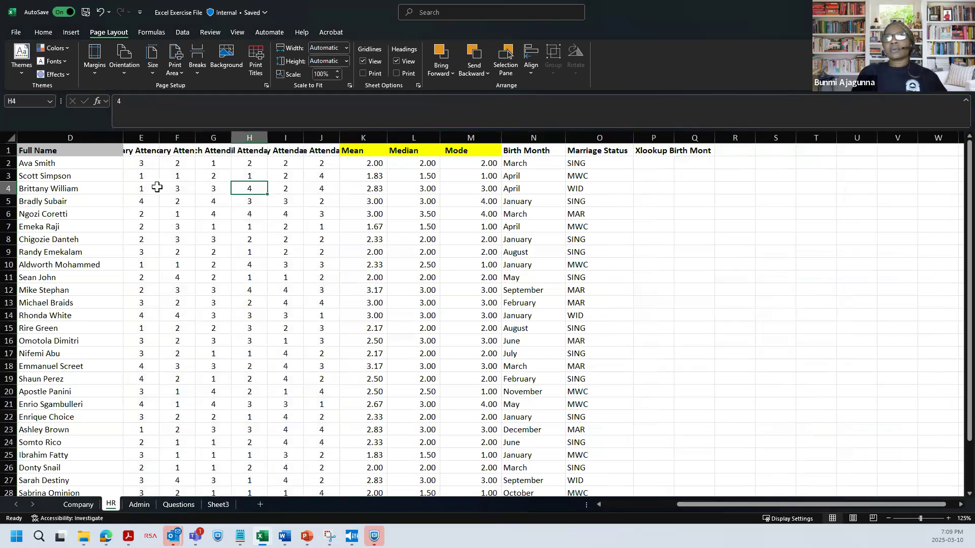
drag(155, 182, 309, 185)
Fit the width of column P on the HR sheet to its Xlookup header text
click(649, 175)
drag(685, 504, 662, 504)
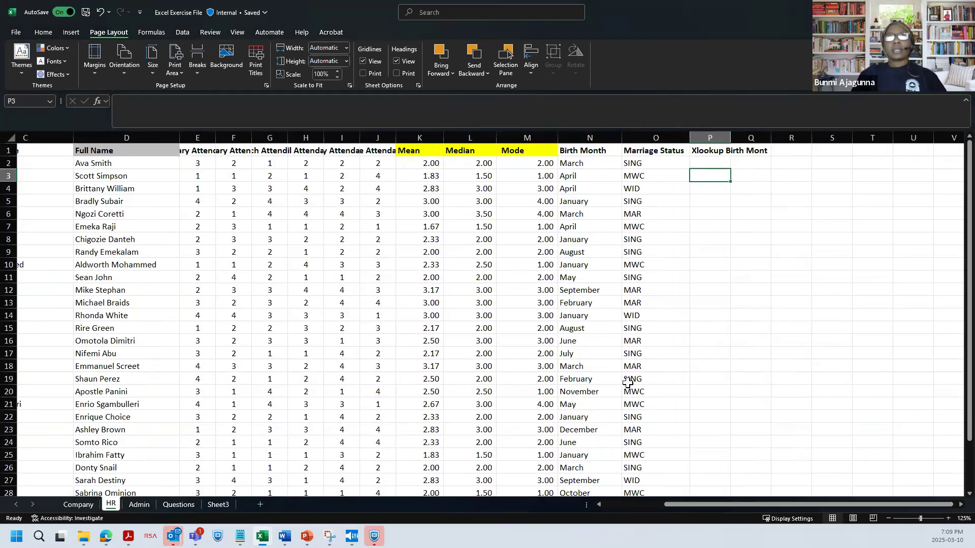
scroll(628, 382, left, 4)
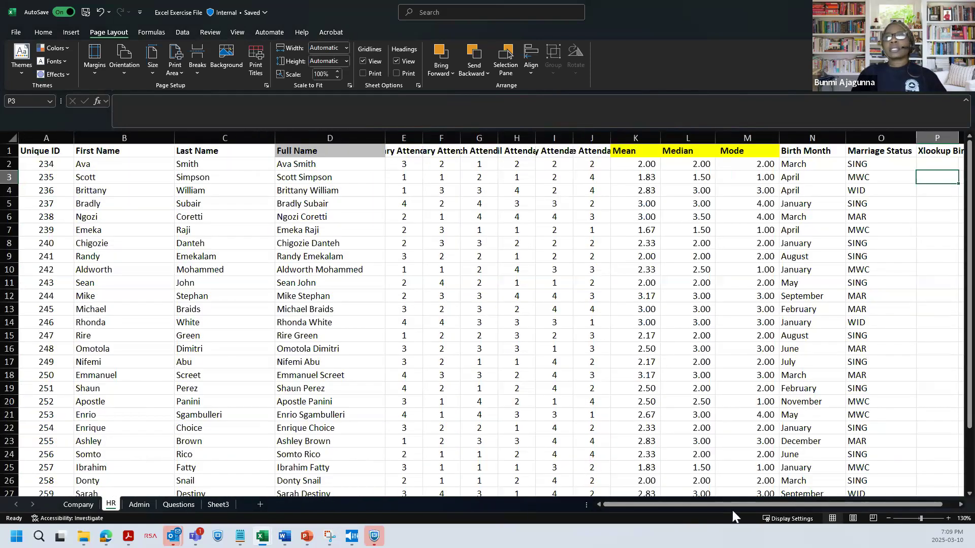
drag(733, 504, 800, 506)
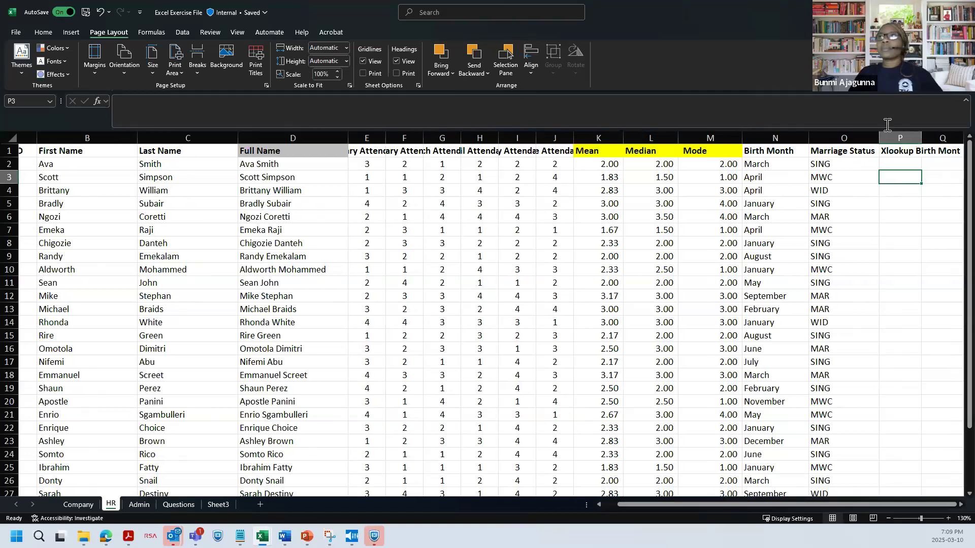
click(960, 506)
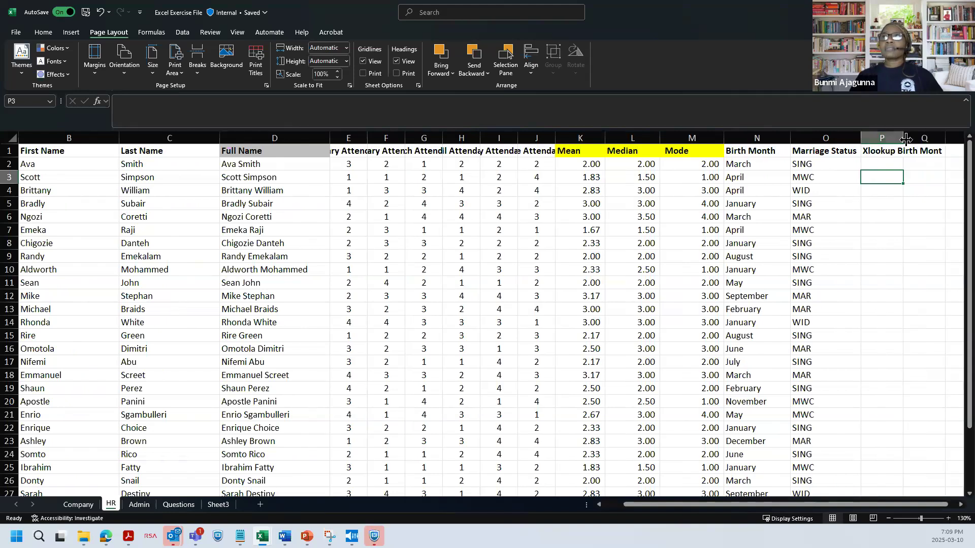
mouse_move(902, 138)
mouse_down()
mouse_move(948, 141)
mouse_move(897, 141)
mouse_up()
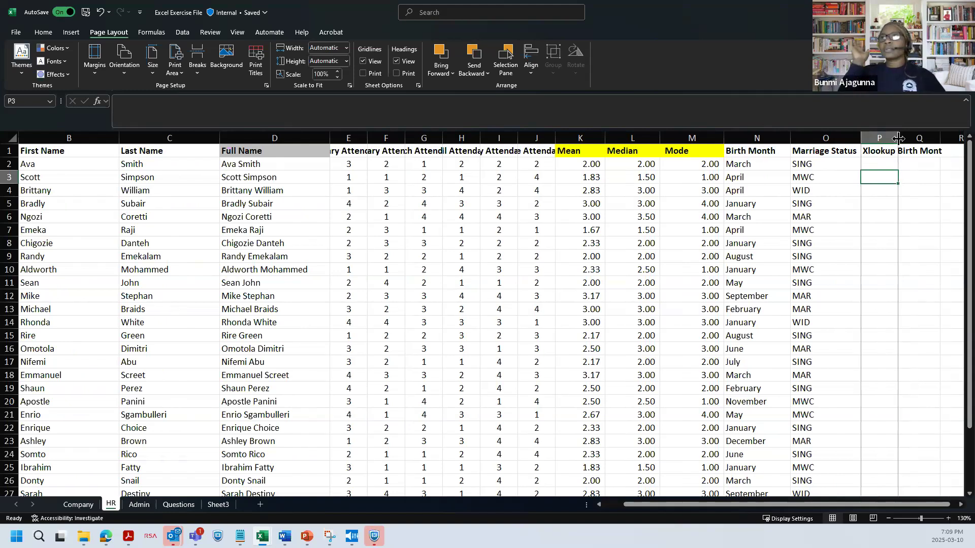
double_click(898, 139)
mouse_move(877, 172)
mouse_down()
mouse_move(874, 227)
mouse_move(884, 178)
mouse_up()
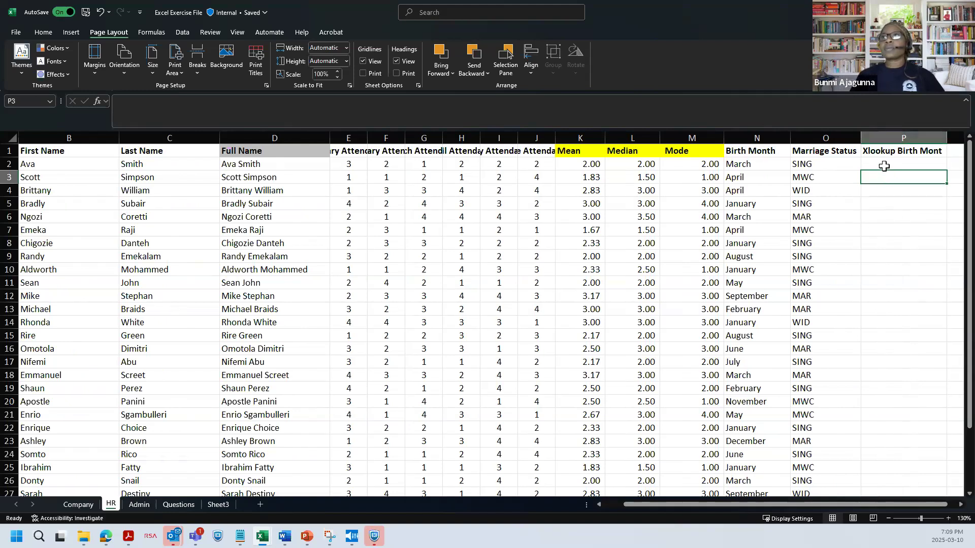
Start an XLOOKUP formula in P2 of the HR sheet with D2 as lookup value and column A of the Admin sheet as lookup array
click(884, 164)
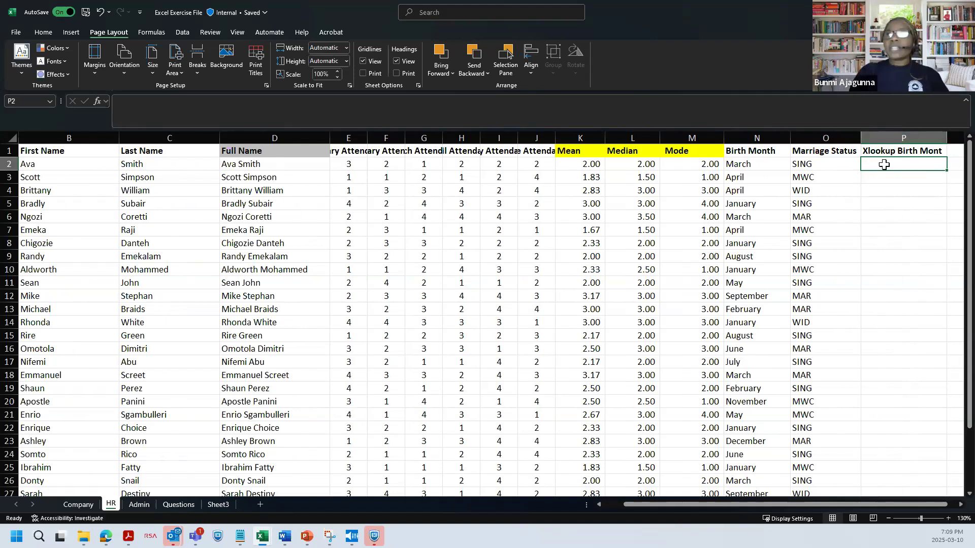
text(=xloo)
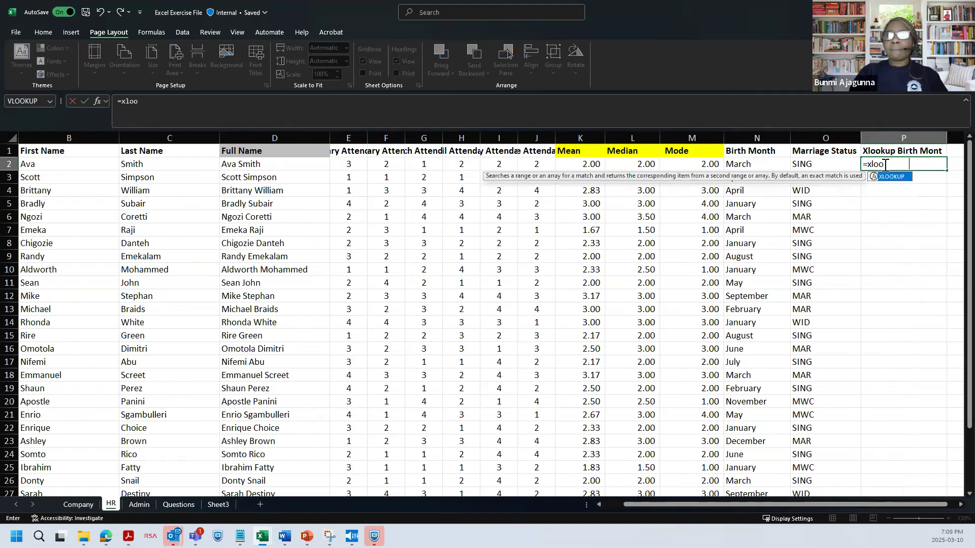
key(Tab)
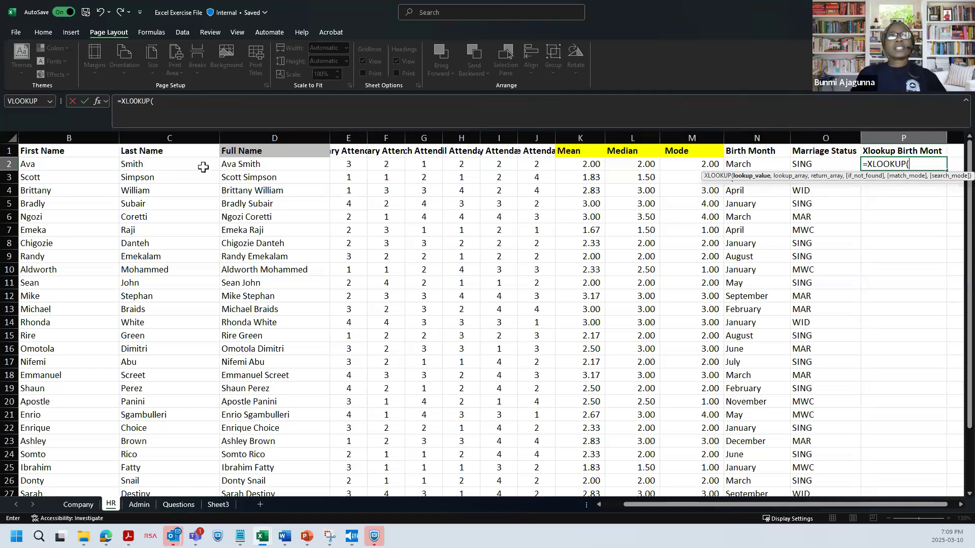
click(248, 165)
text(,Admin!)
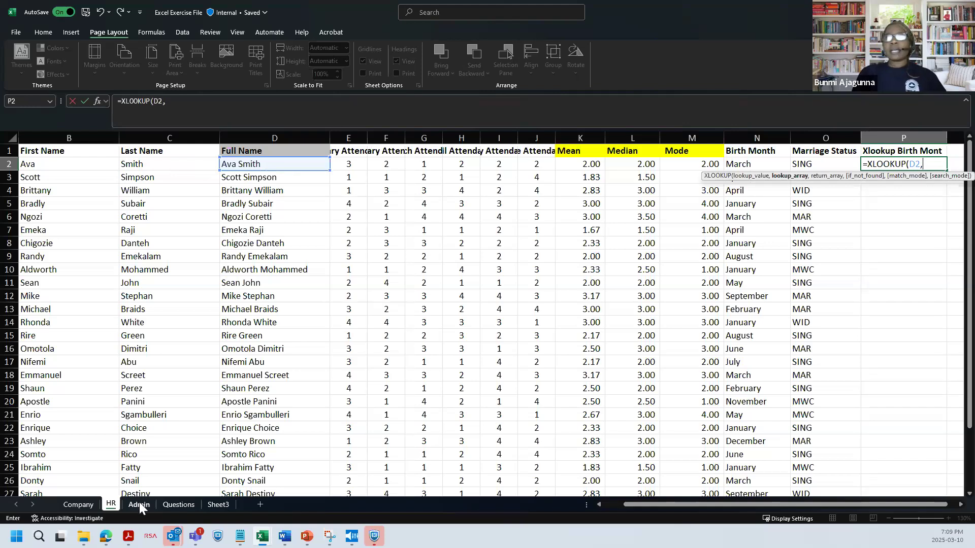
click(139, 505)
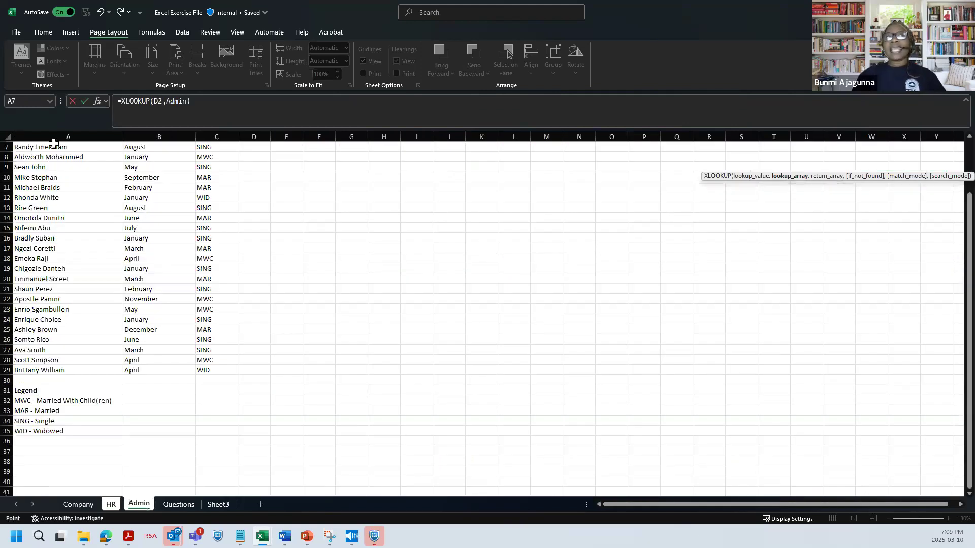
click(53, 135)
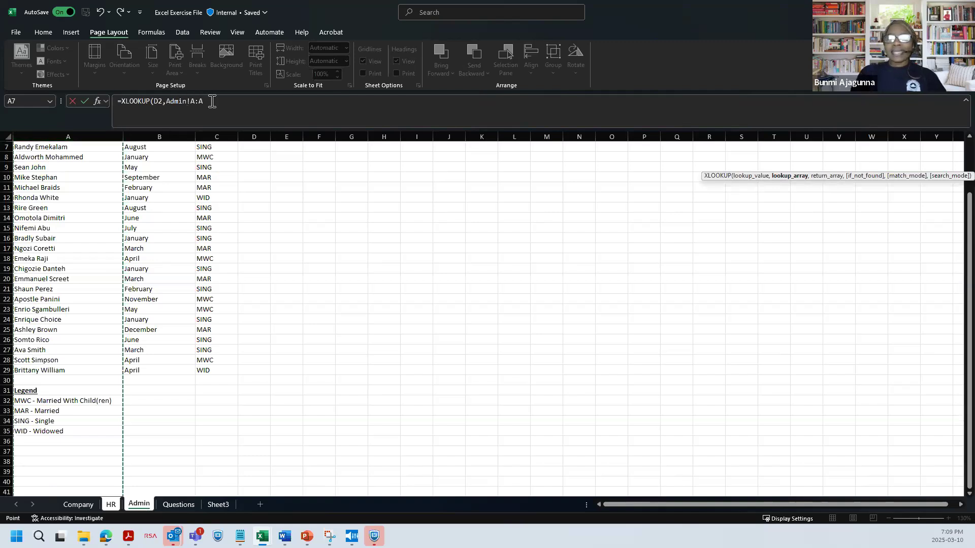
Complete the XLOOKUP with Admin column B as return array and 0 as the if-not-found value, and enter the formula
text(,)
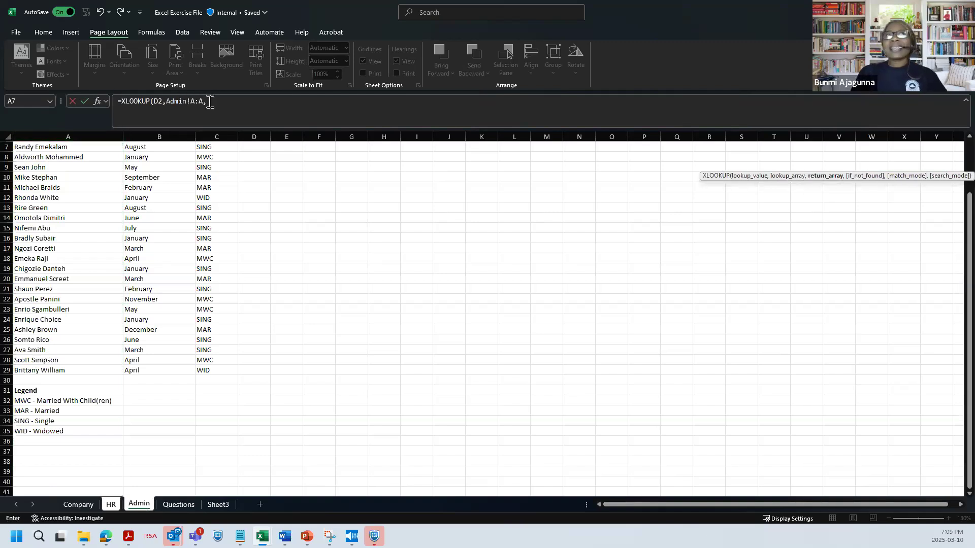
click(160, 133)
text(,)
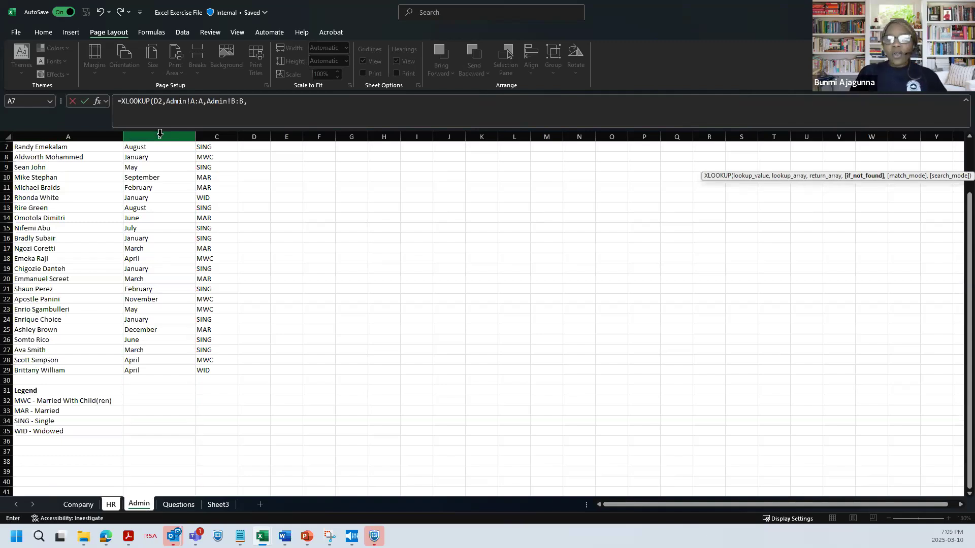
text())
key(BackSpace)
text(0))
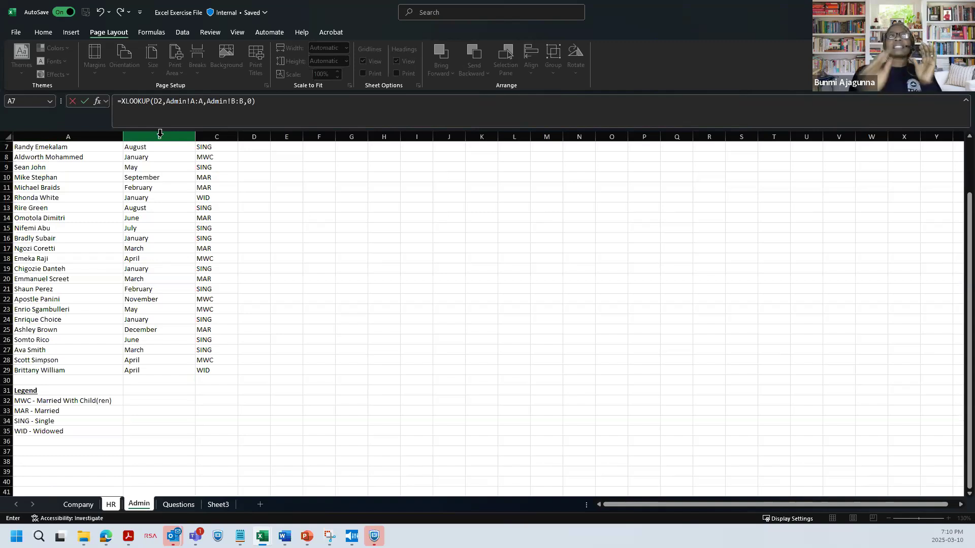
click(207, 101)
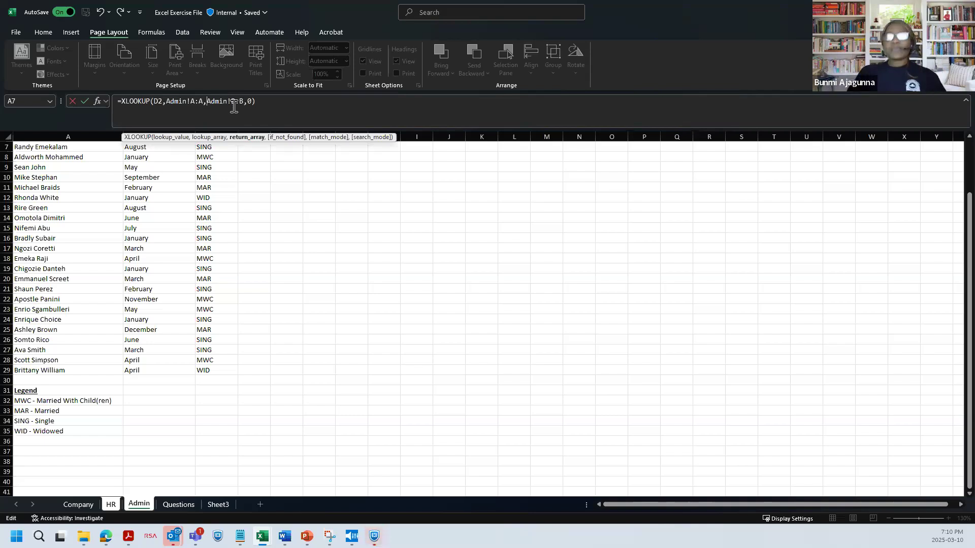
key(Return)
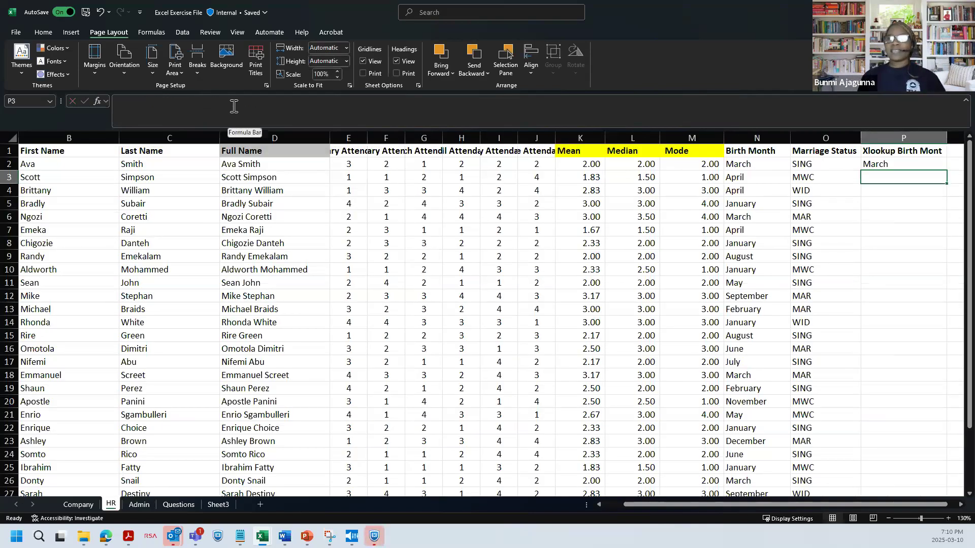
Compare the VLOOKUP and XLOOKUP birth months in row 2 of the HR sheet, and change B27 on the Admin sheet to January
click(875, 138)
click(744, 136)
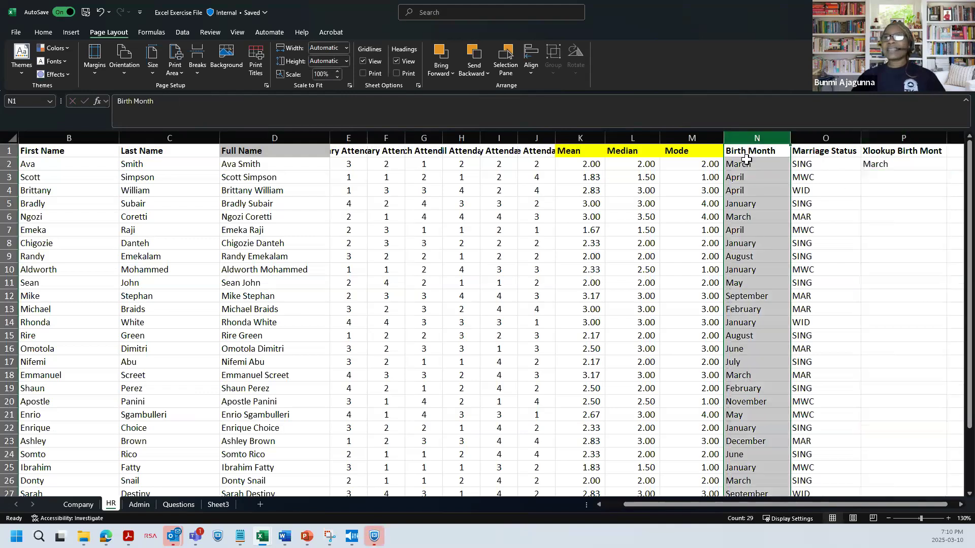
click(745, 164)
click(876, 167)
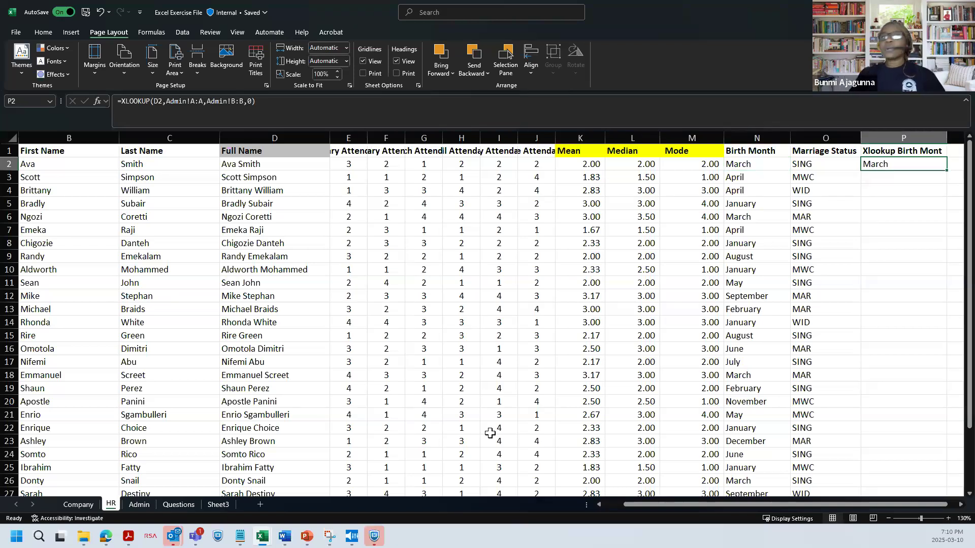
click(147, 504)
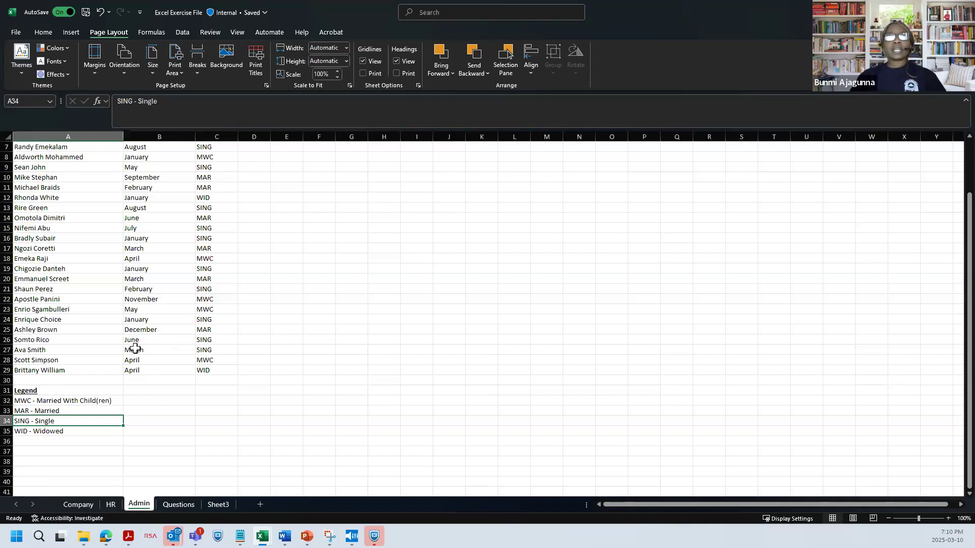
click(179, 351)
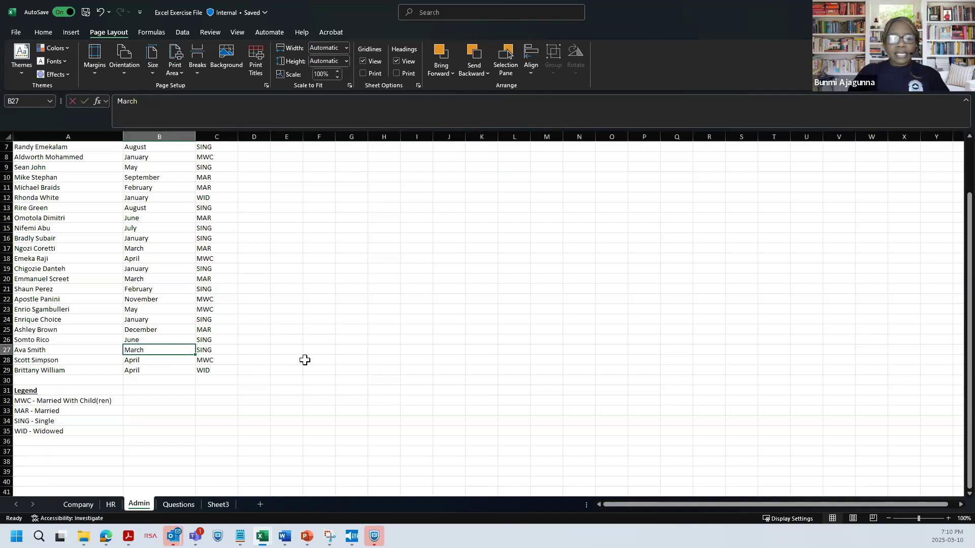
text(January)
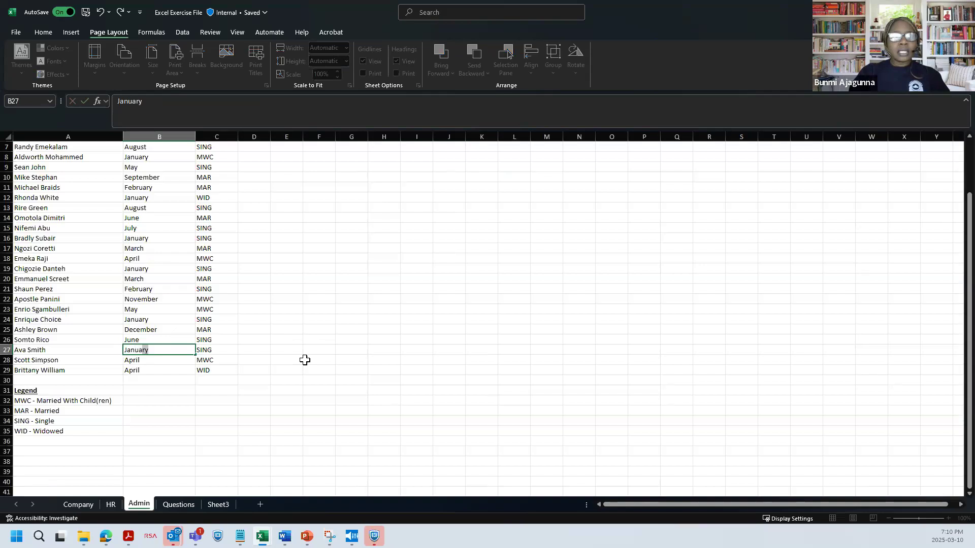
key(Return)
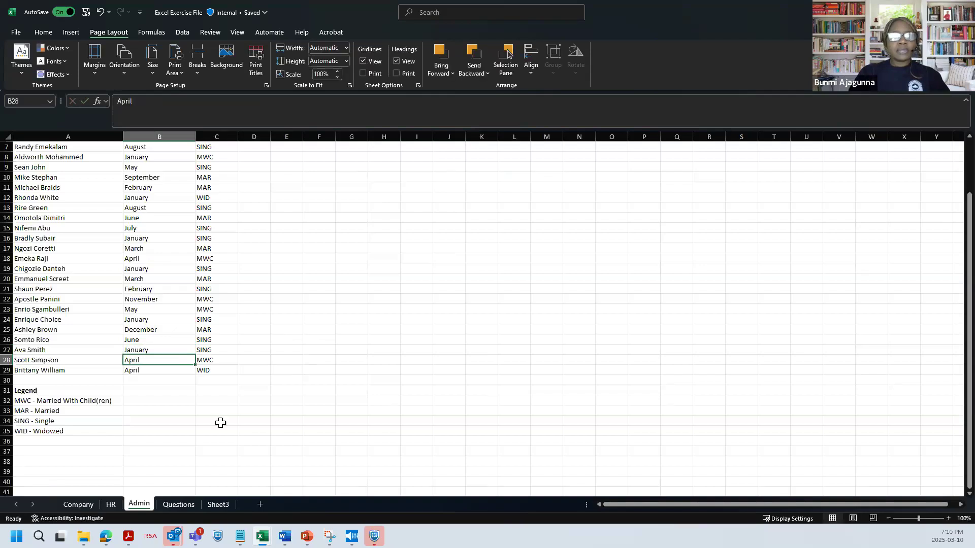
Check both birth month cells in row 2 of the HR sheet and fill the P2 XLOOKUP formula down to P29
click(110, 505)
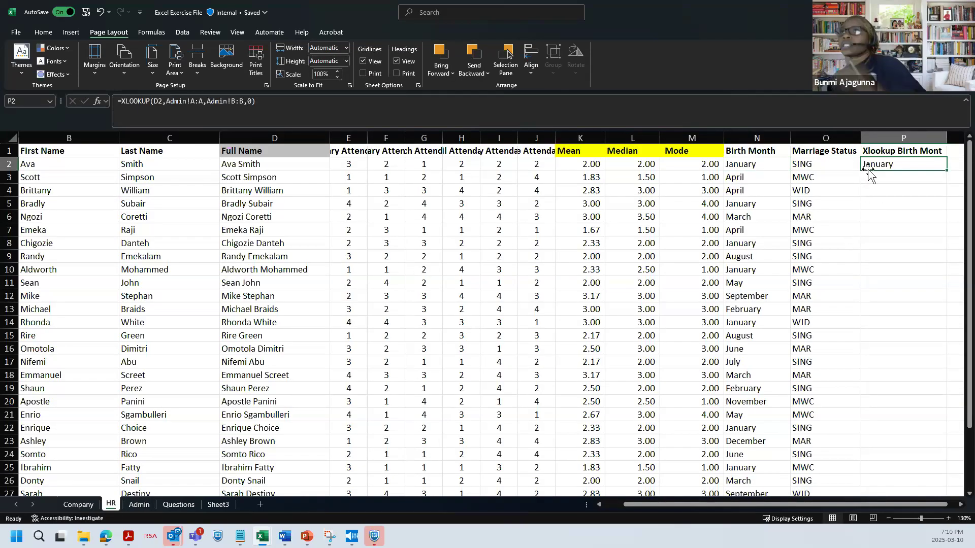
click(764, 165)
click(878, 166)
drag(947, 171, 913, 456)
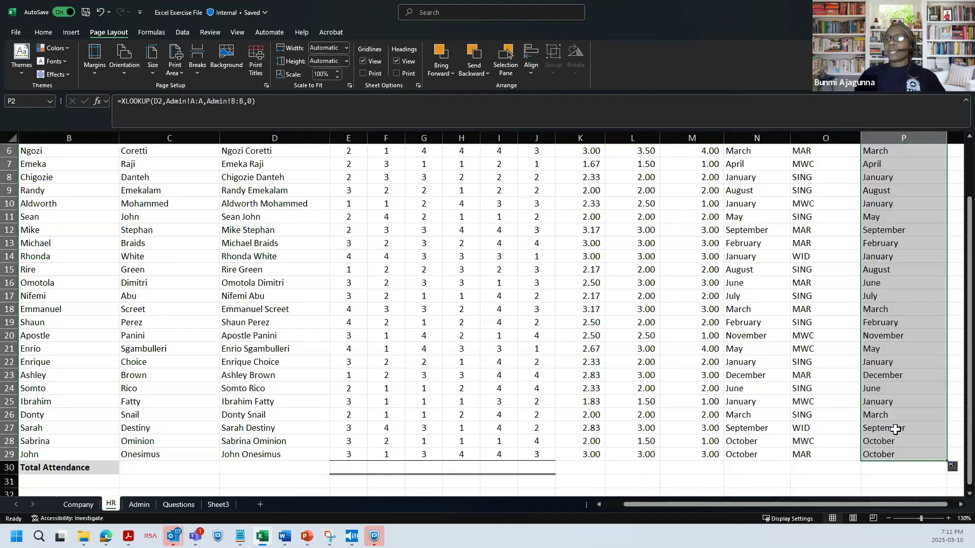
click(895, 429)
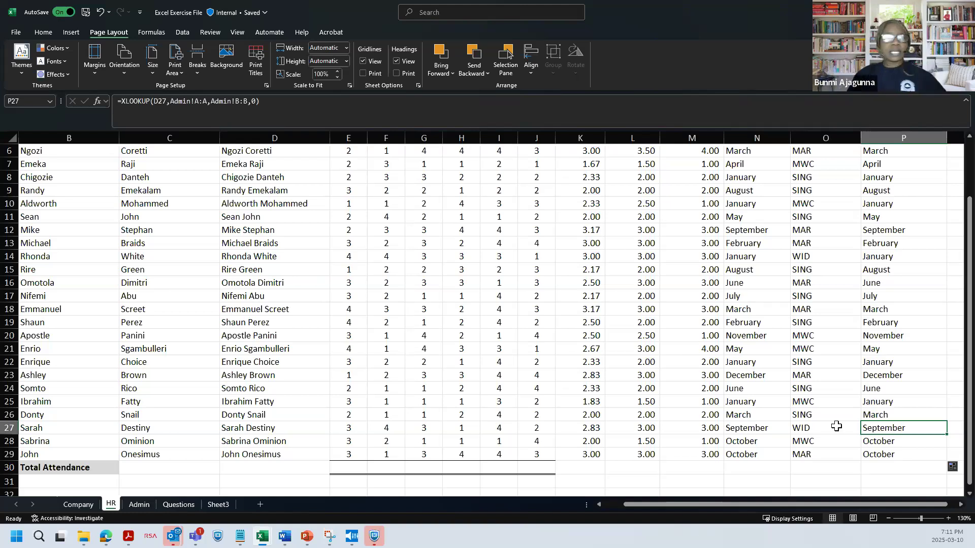
Append a V to the full name in A27 of the Admin sheet so it differs from the HR entry
click(149, 505)
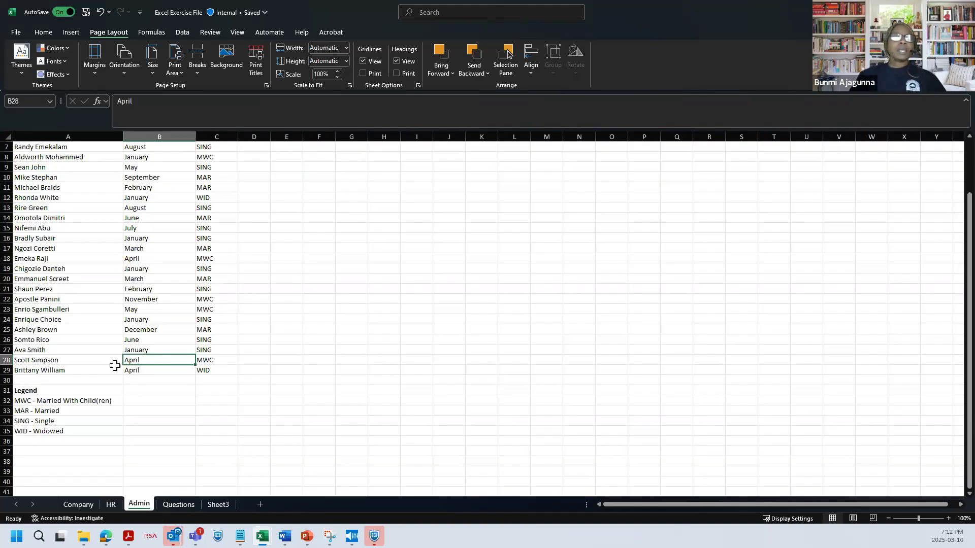
click(31, 348)
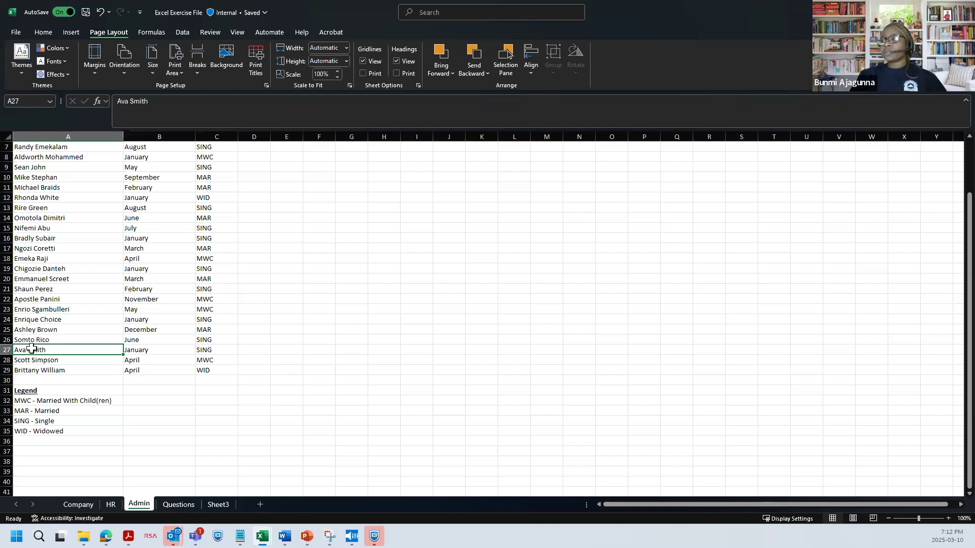
double_click(56, 350)
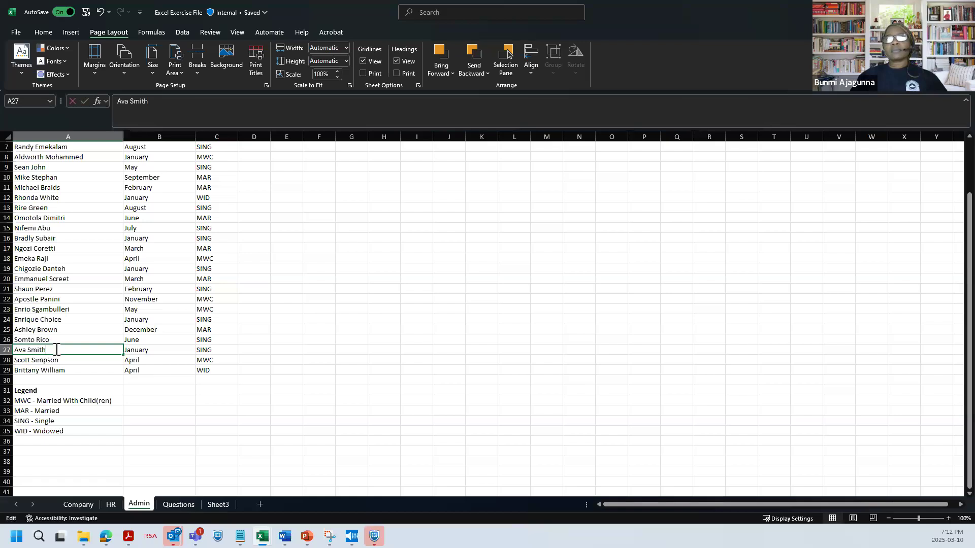
text(V)
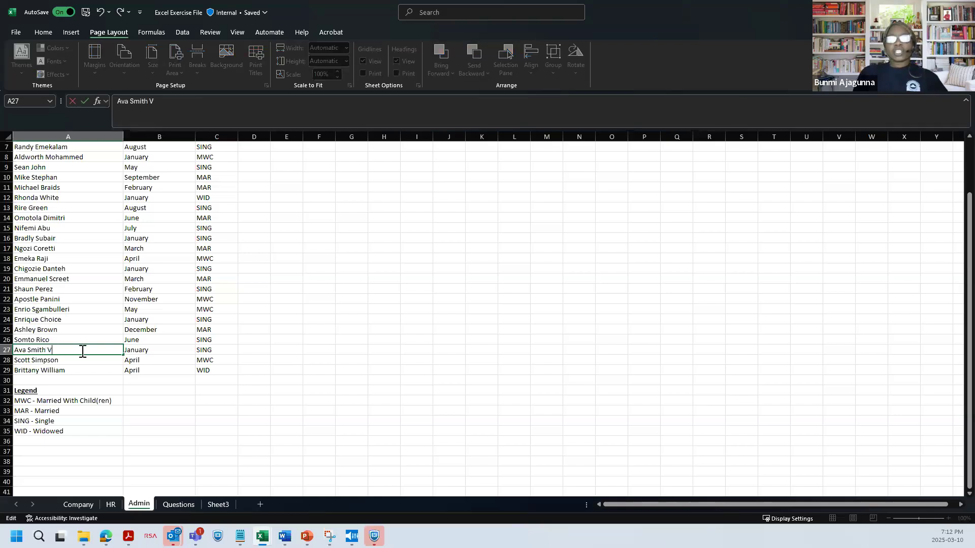
key(Return)
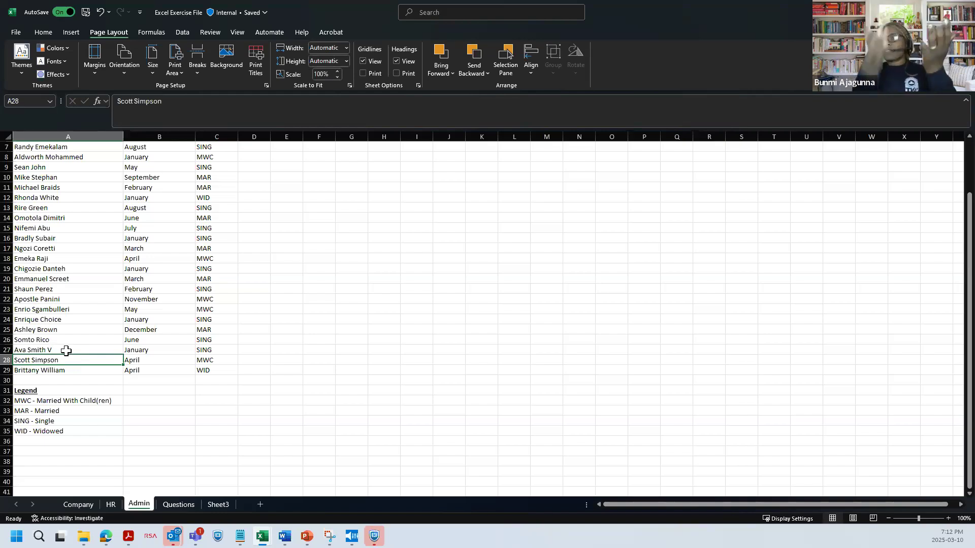
Check the full name in D2 of the HR sheet and the lookup results in N2 to P2
click(109, 506)
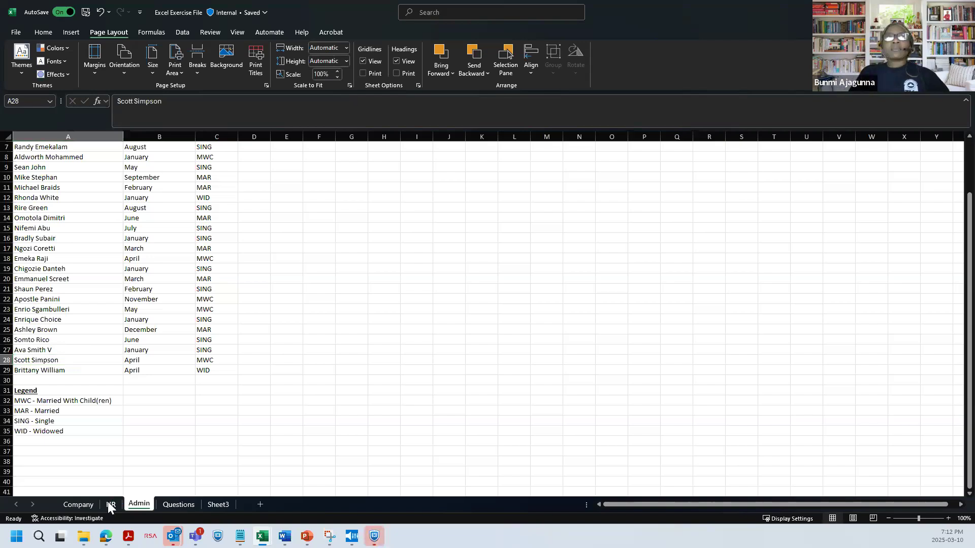
click(111, 505)
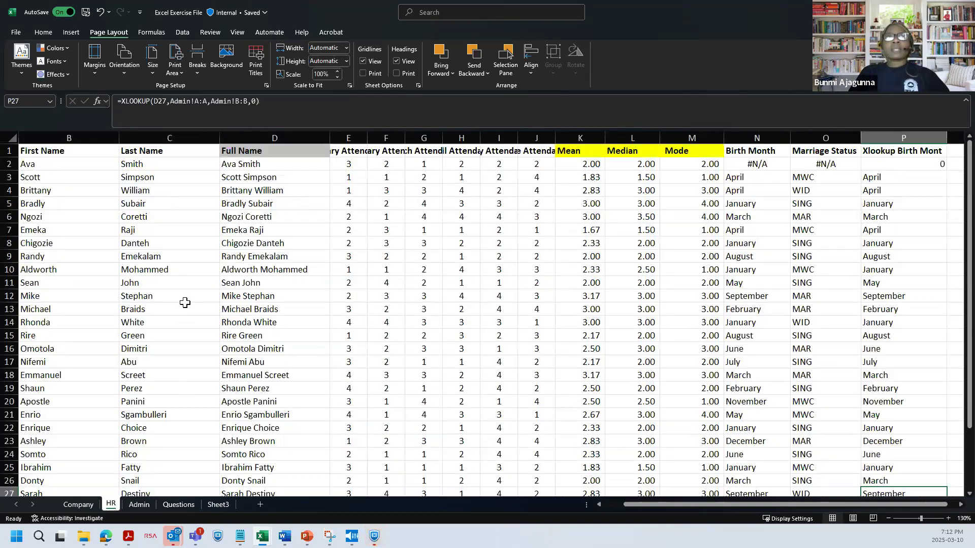
click(243, 164)
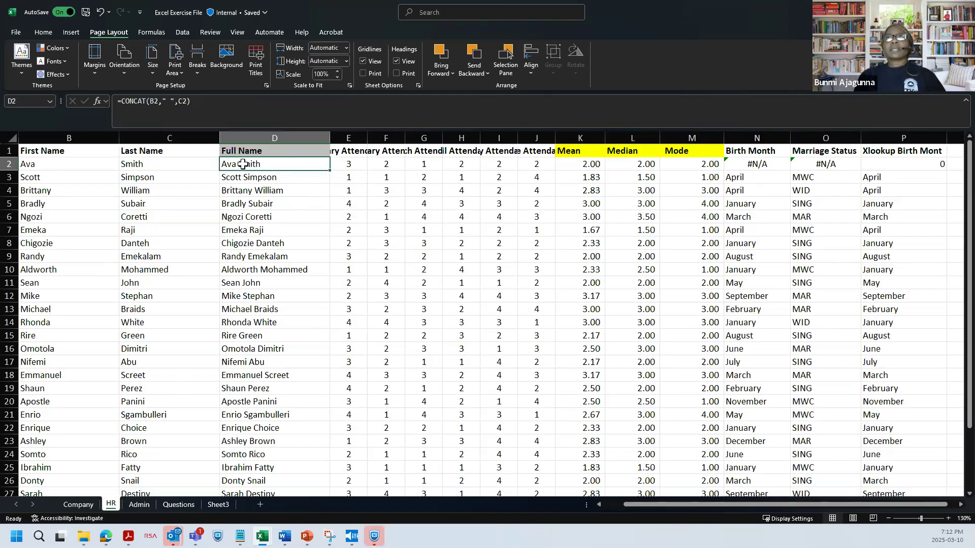
drag(756, 154, 875, 167)
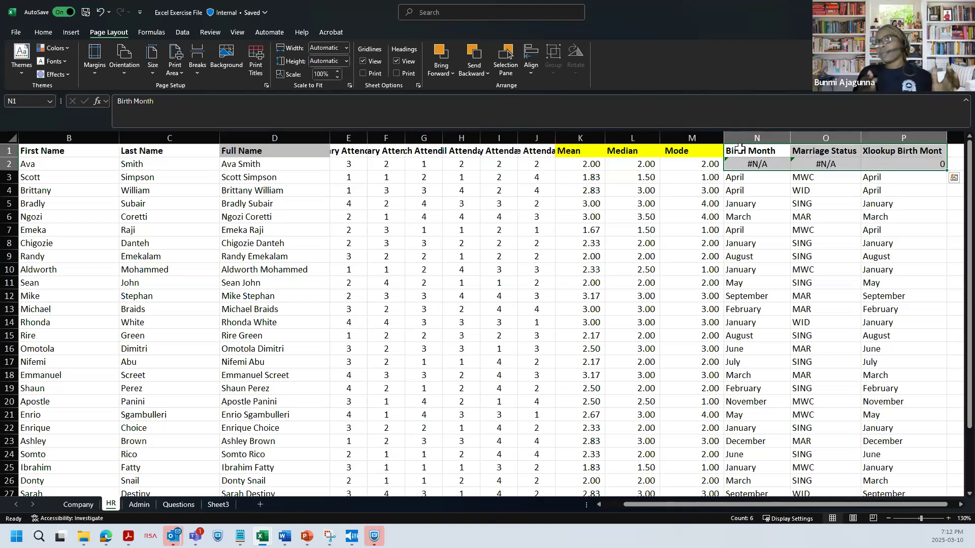
click(884, 159)
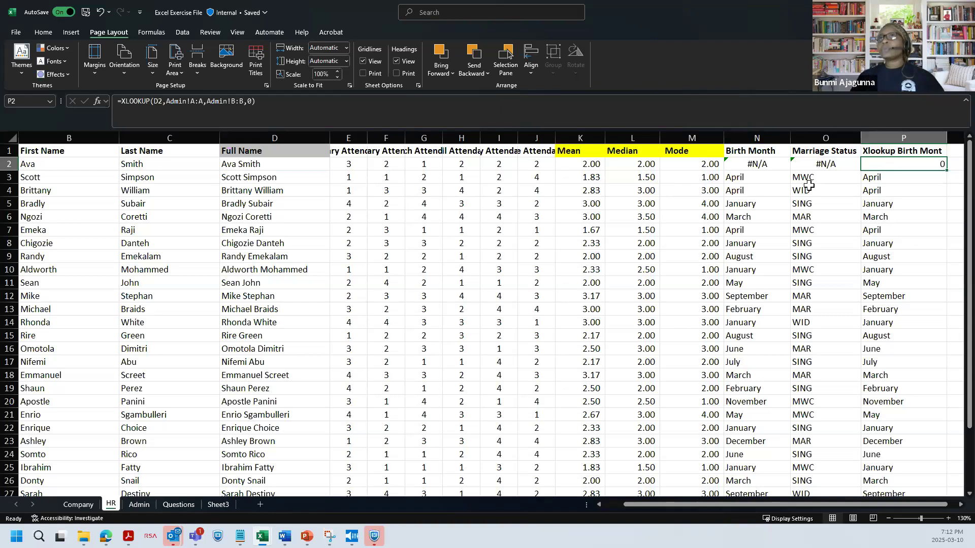
Compare the final argument of the VLOOKUP in N2 with the if-not-found argument of the XLOOKUP in P2
click(765, 164)
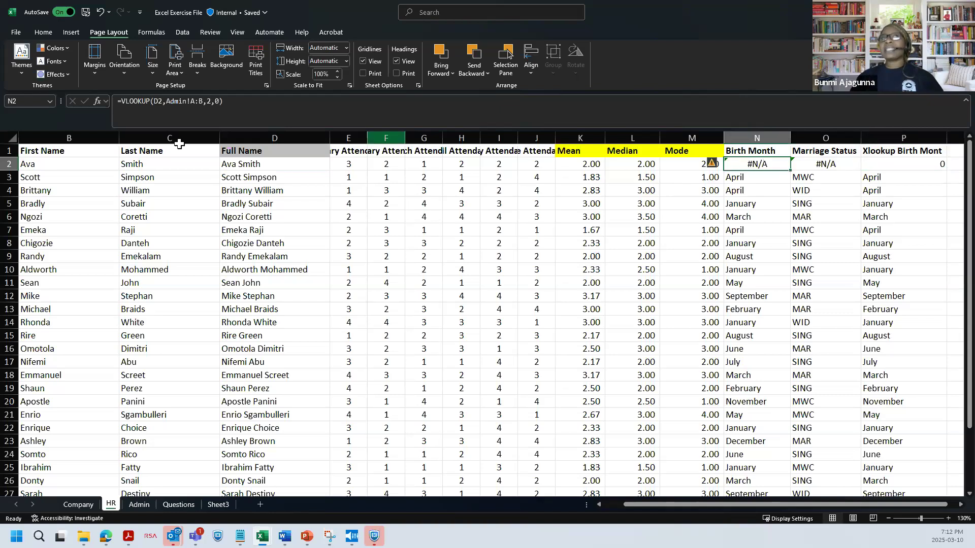
double_click(218, 103)
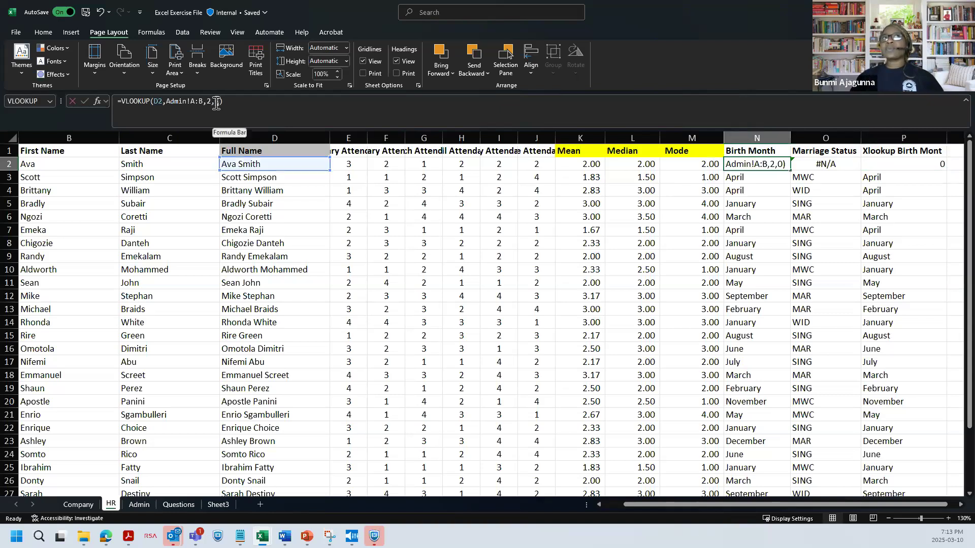
key(Tab)
key(Tab)
key(Tab)
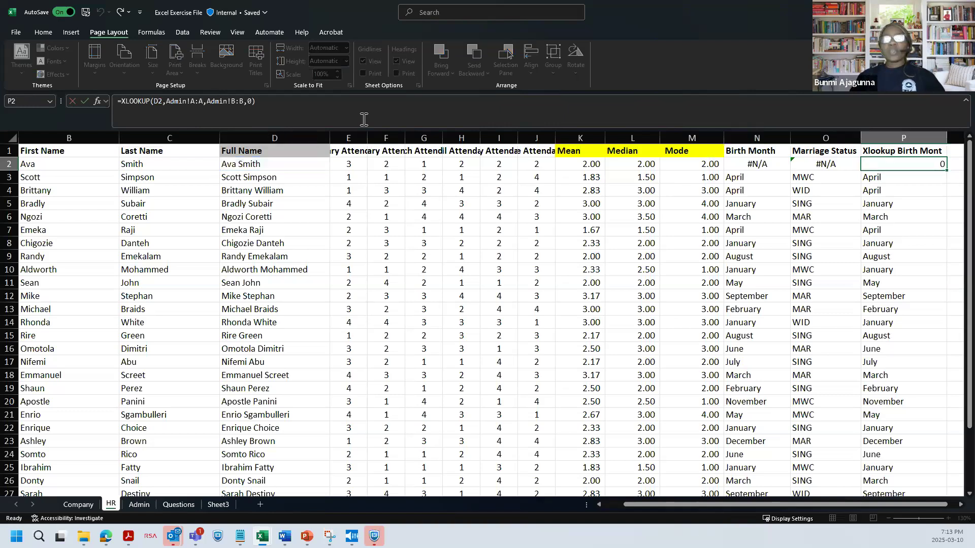
click(797, 168)
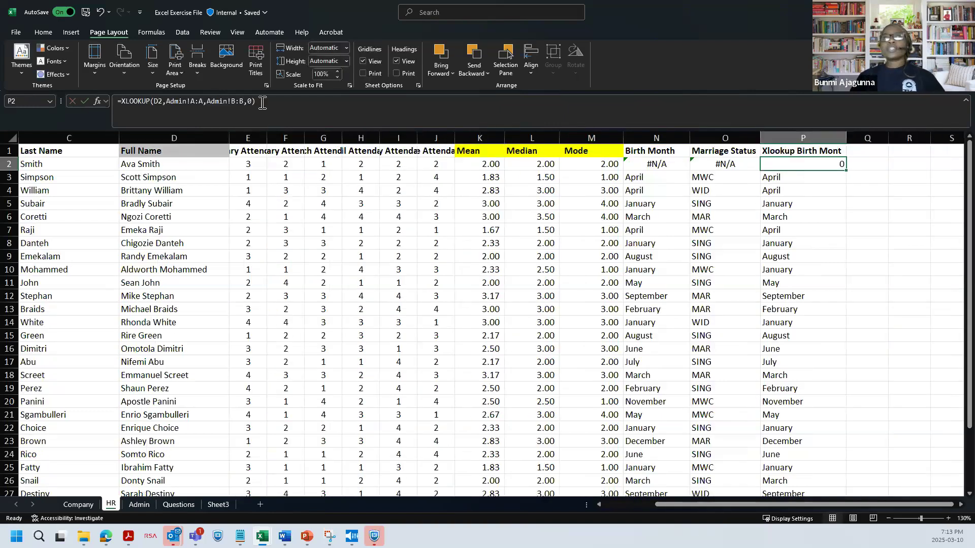
double_click(248, 102)
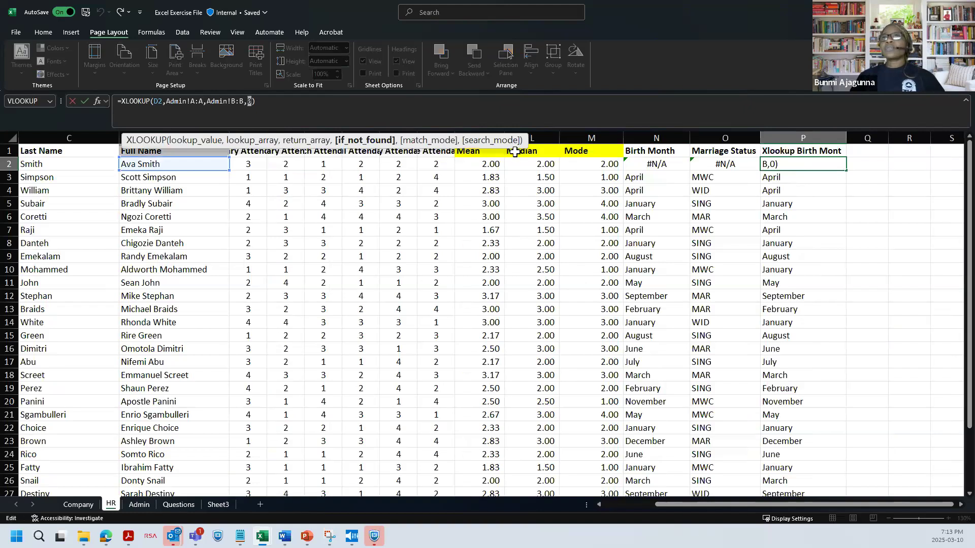
key(Tab)
click(665, 164)
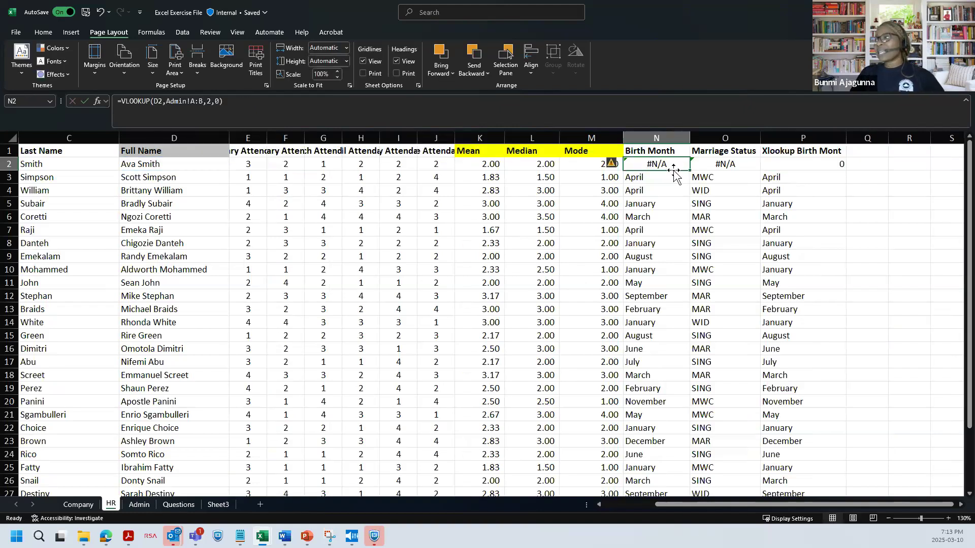
click(789, 164)
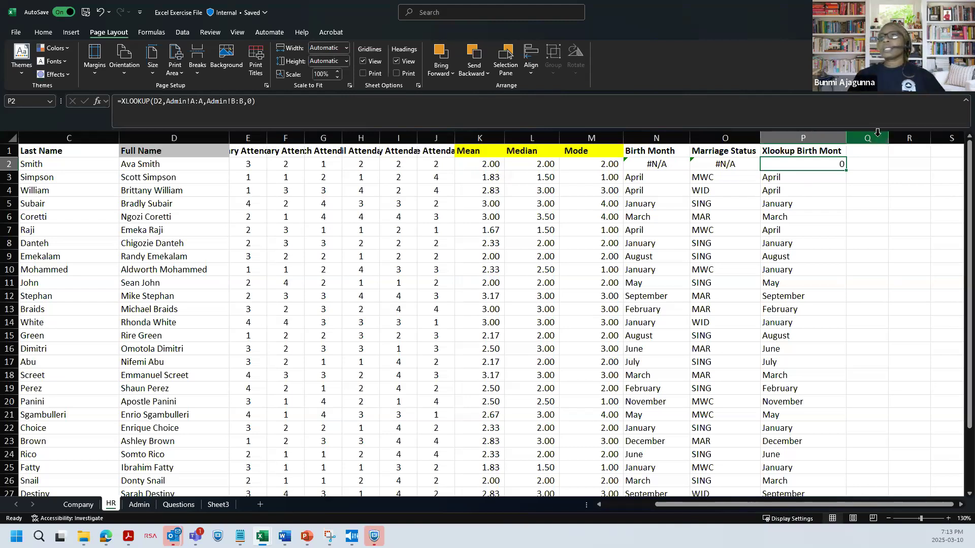
click(842, 205)
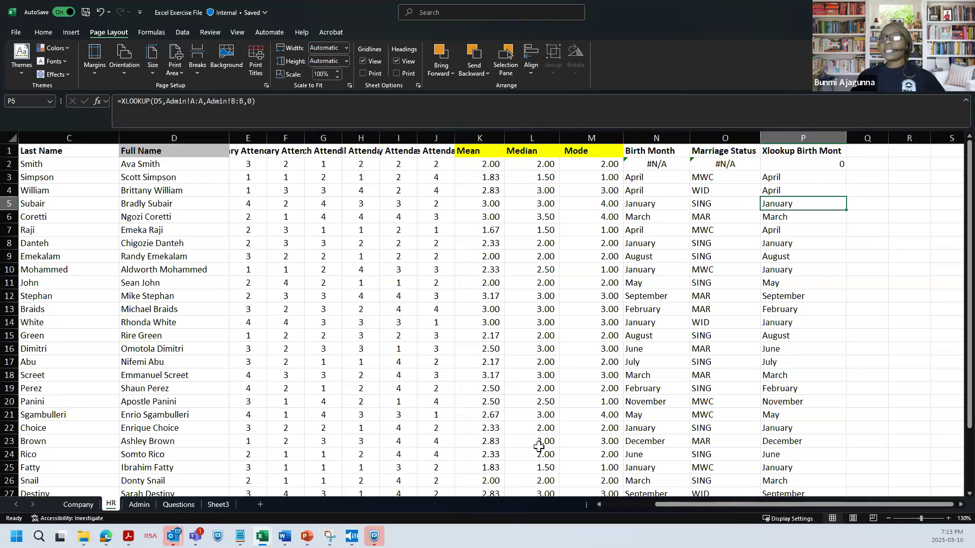
Remove the appended V from the full name in A27 of the Admin sheet
click(143, 504)
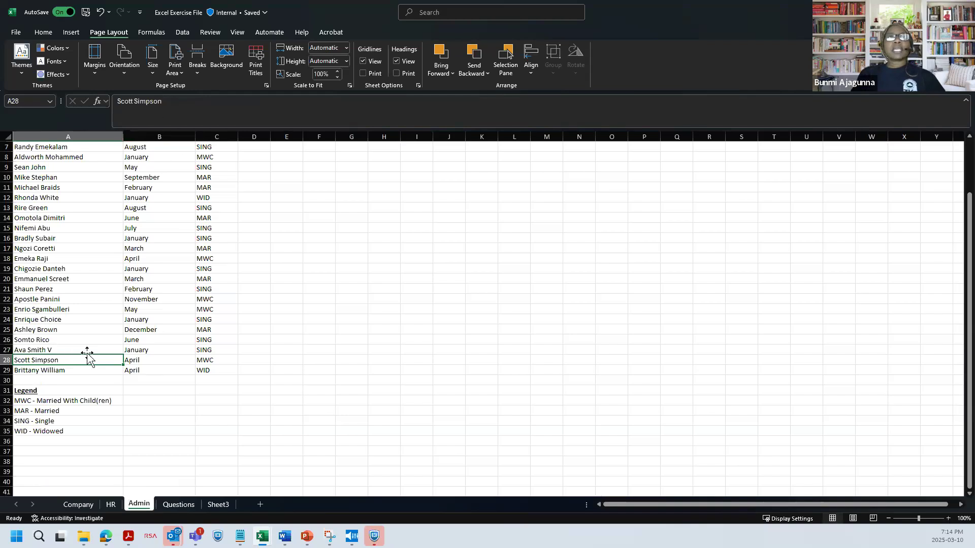
click(87, 350)
double_click(151, 102)
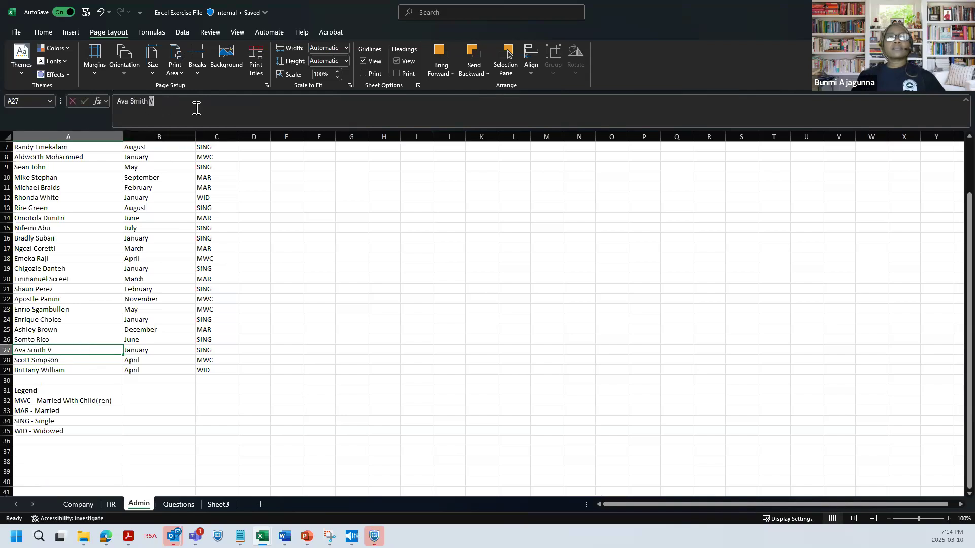
key(BackSpace)
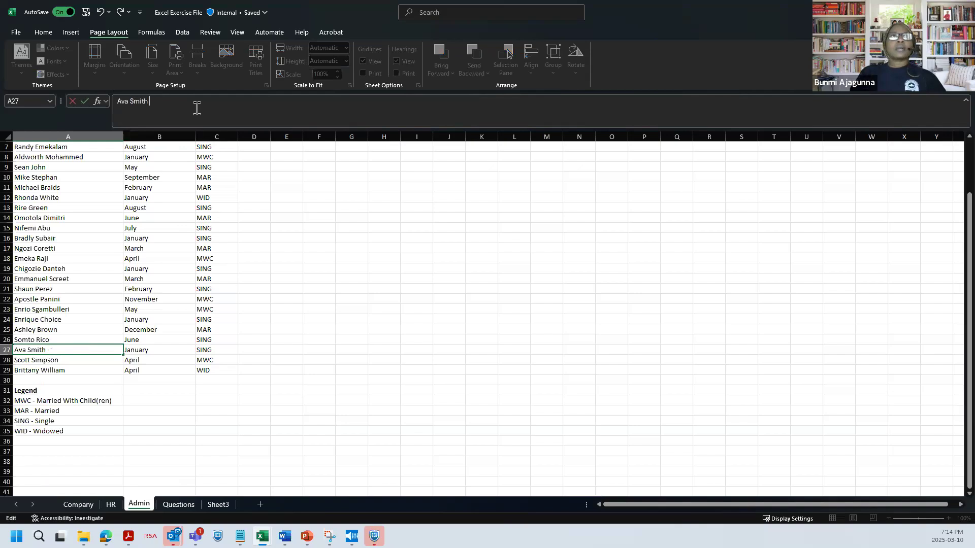
key(Return)
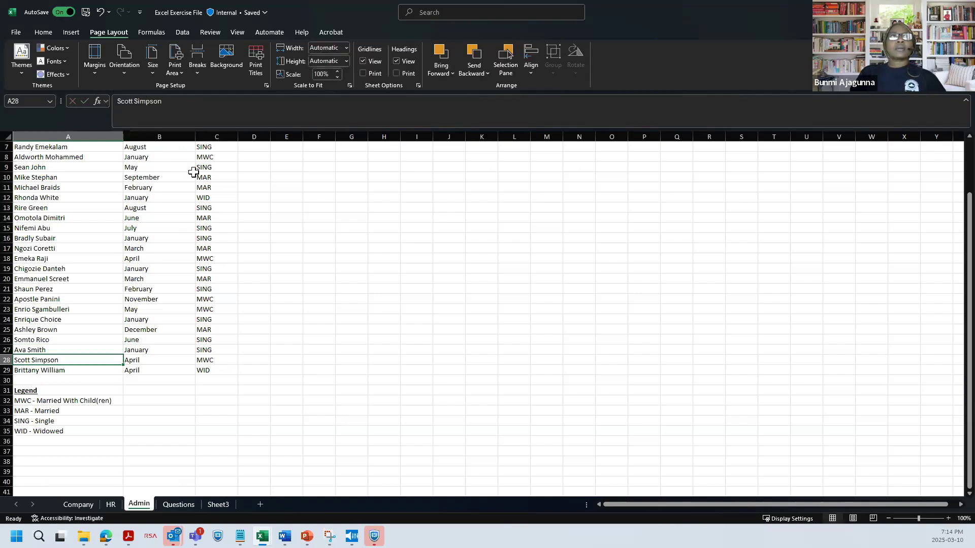
Check the birth month and marriage status lookups in N2:P2 of the HR sheet
click(111, 504)
drag(666, 163, 781, 165)
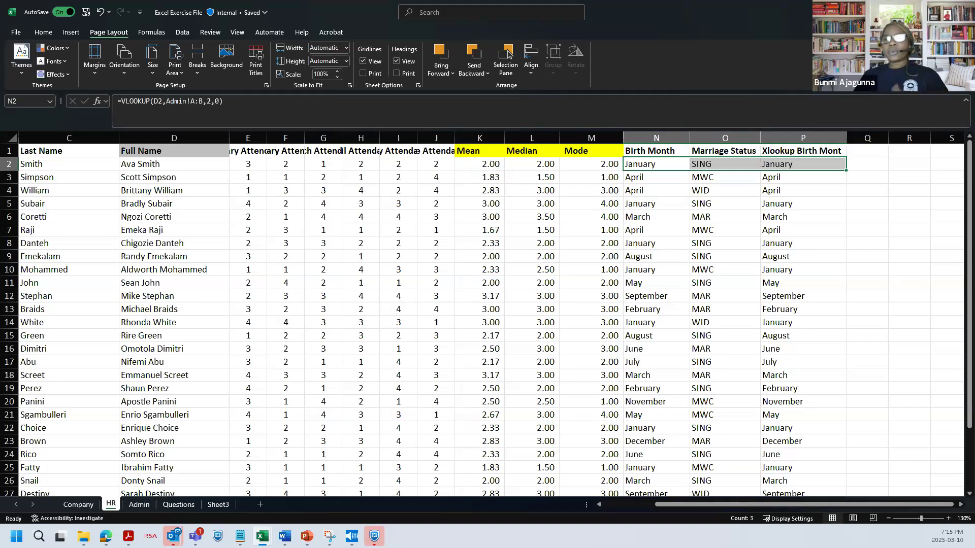
key(alt+Tab)
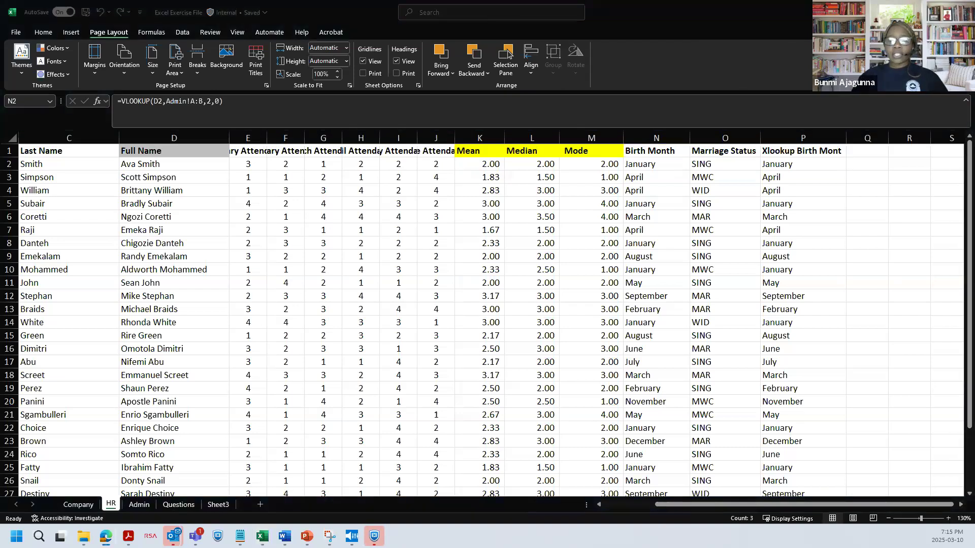